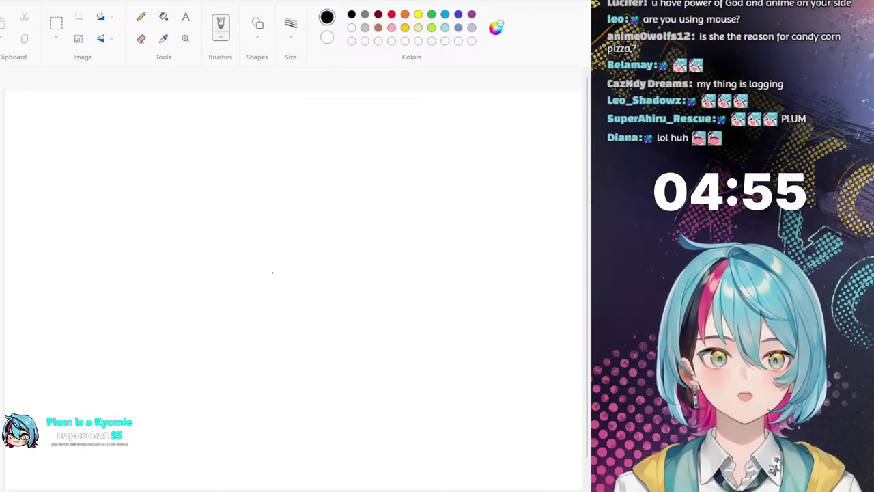
Step: Draw a U-shaped face outline in black in the upper middle of the blank canvas
mouse_move(358, 194)
left_mouse_down()
mouse_move(348, 253)
mouse_move(308, 285)
mouse_move(270, 268)
mouse_move(253, 239)
mouse_move(253, 187)
left_mouse_up()
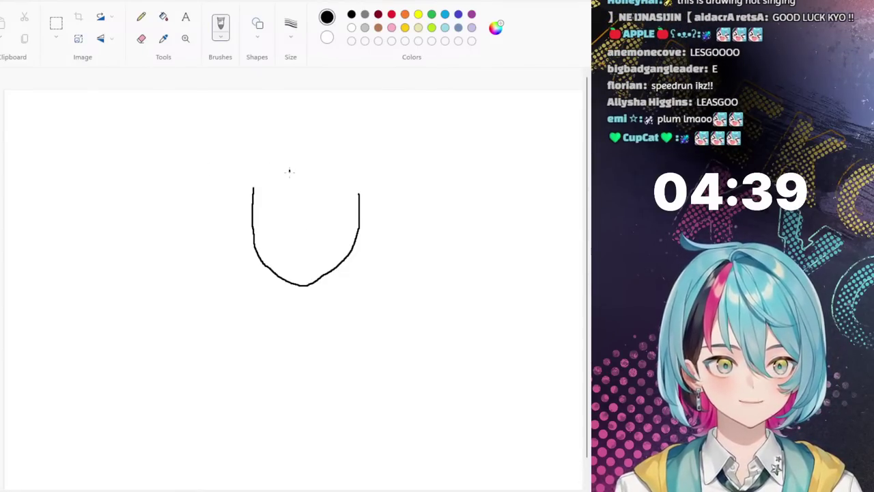
mouse_move(289, 171)
left_mouse_down()
mouse_move(322, 240)
mouse_move(306, 175)
left_mouse_up()
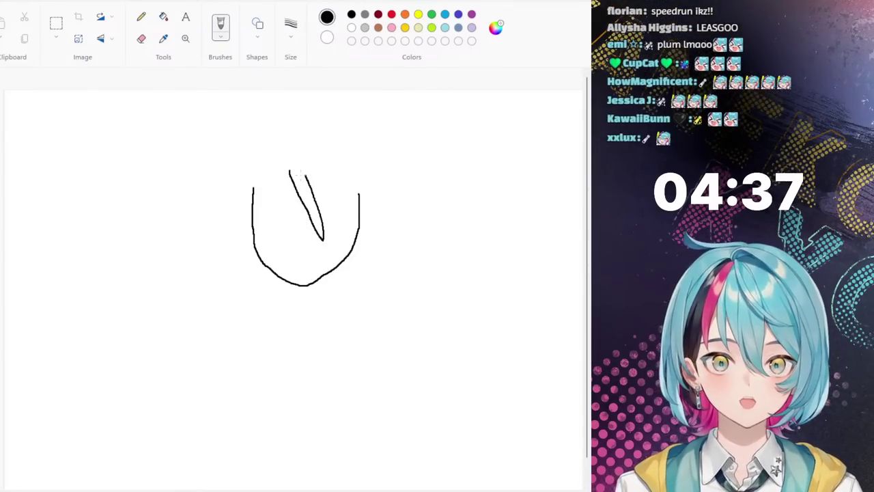
key("ctrl+z")
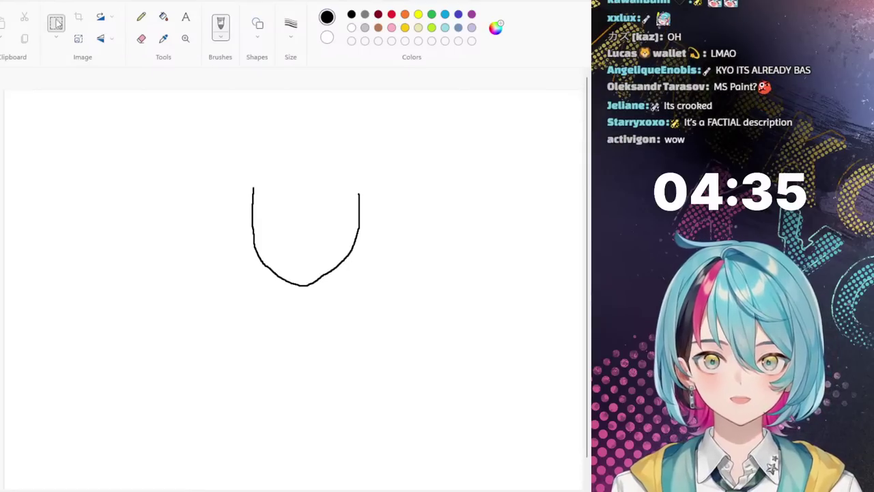
Step: Draw short hair around the face with jagged bangs, a rounded crown outline and a pointed strand rising above the forehead
mouse_move(300, 181)
left_mouse_down()
mouse_move(309, 213)
mouse_move(322, 224)
mouse_move(311, 182)
mouse_move(330, 225)
mouse_move(340, 215)
mouse_move(350, 221)
left_mouse_up()
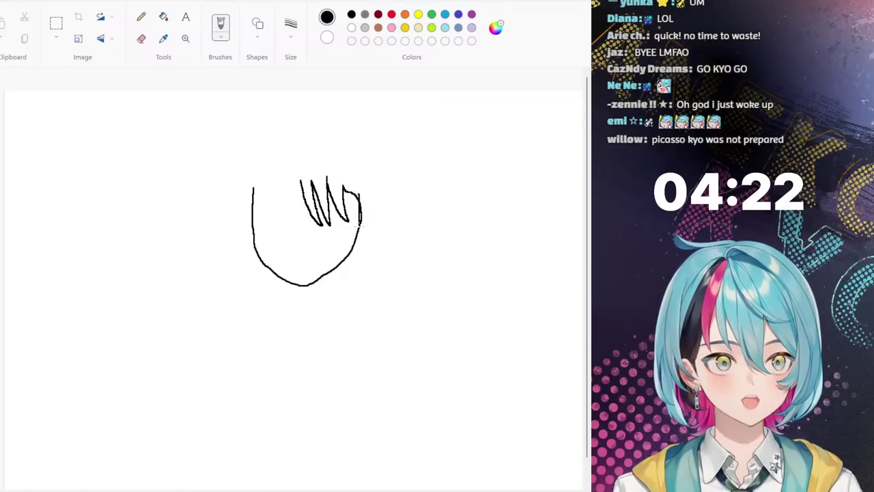
mouse_move(356, 190)
left_mouse_down()
mouse_move(362, 225)
mouse_move(383, 176)
mouse_move(371, 133)
mouse_move(360, 129)
mouse_move(299, 119)
mouse_move(259, 128)
mouse_move(240, 173)
mouse_move(240, 202)
mouse_move(256, 203)
mouse_move(285, 175)
left_mouse_up()
left_click_drag(291, 179, 301, 181)
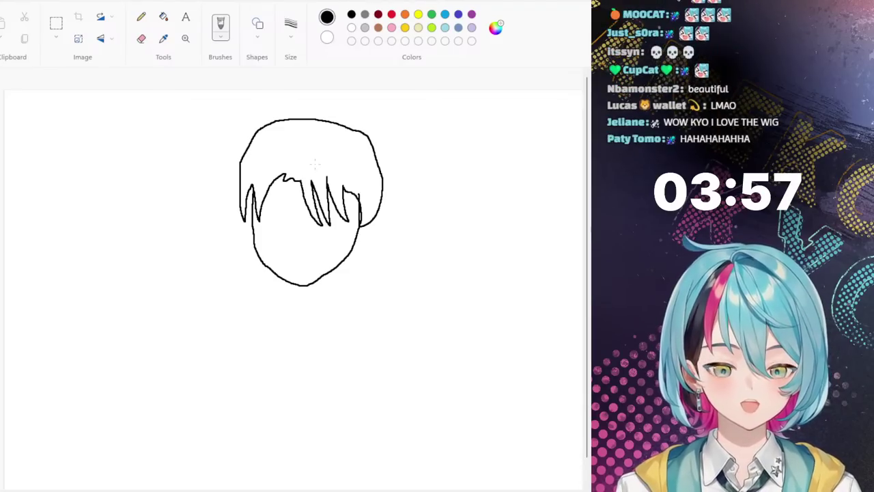
left_click_drag(308, 143, 318, 168)
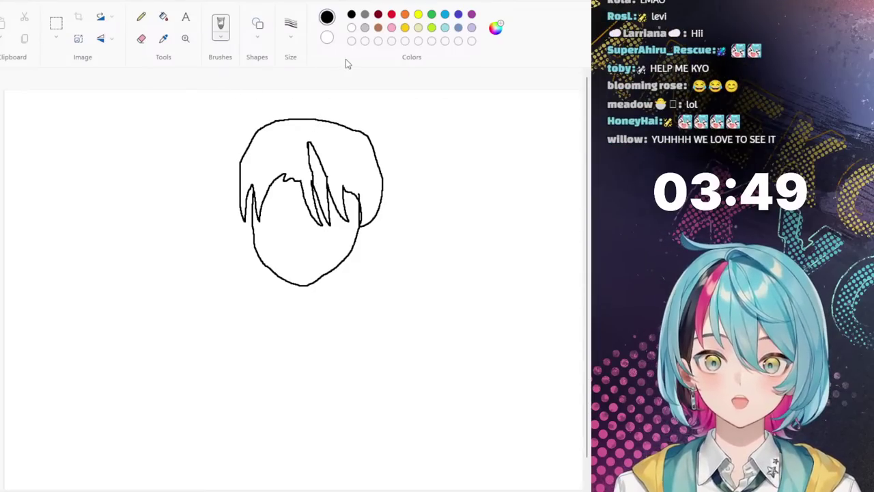
Step: Move the whole head drawing slightly down and to the left on the canvas
left_click(56, 26)
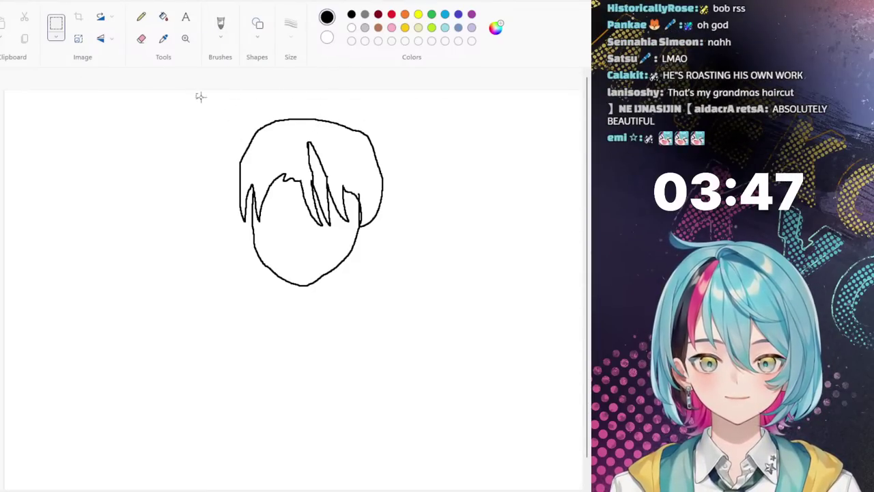
left_click_drag(197, 94, 410, 301)
mouse_move(291, 163)
left_mouse_down()
mouse_move(290, 198)
mouse_move(278, 192)
left_mouse_up()
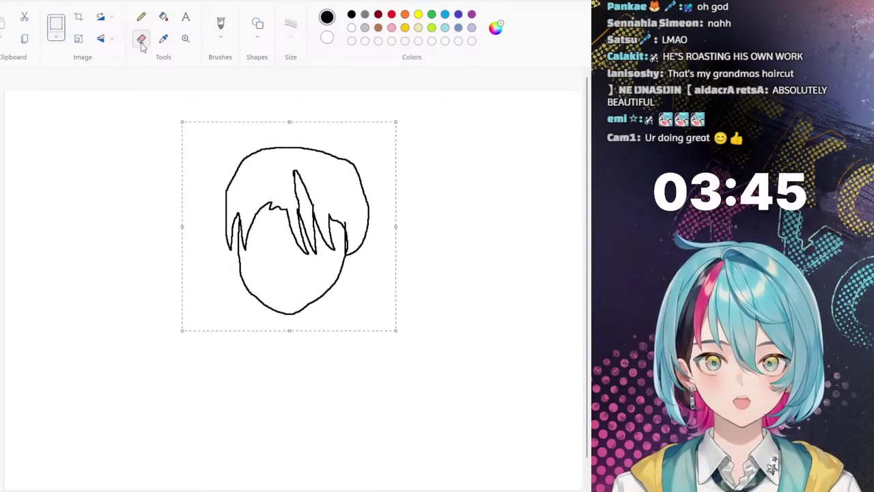
Step: Brush a large ponytail sweeping outward from the left side of the crown, ending in several pointed locks
left_click(220, 26)
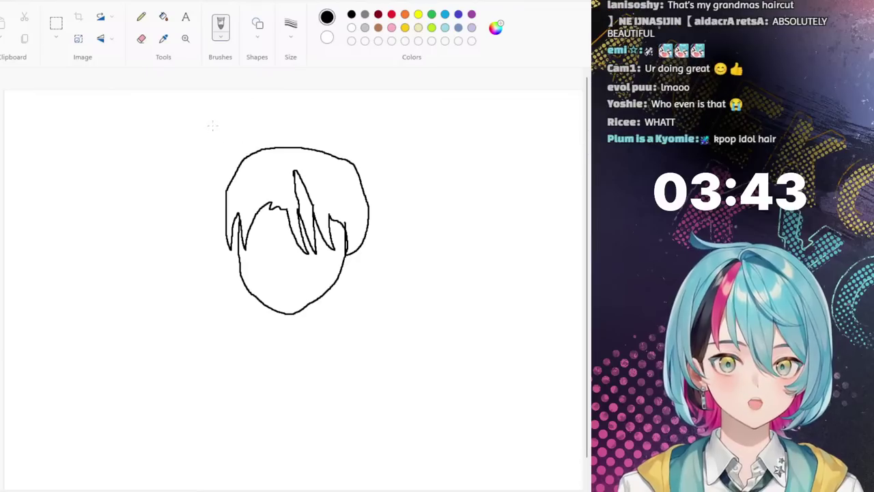
mouse_move(249, 151)
left_mouse_down()
mouse_move(239, 136)
mouse_move(195, 125)
mouse_move(151, 162)
mouse_move(132, 204)
left_mouse_up()
mouse_move(86, 254)
left_mouse_down()
mouse_move(62, 277)
mouse_move(99, 268)
mouse_move(144, 228)
mouse_move(94, 290)
left_mouse_up()
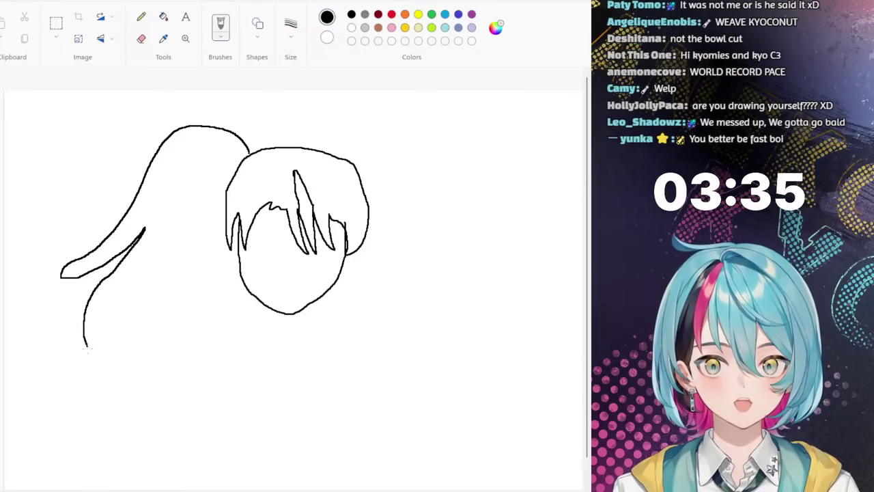
mouse_move(87, 348)
left_mouse_down()
mouse_move(141, 268)
mouse_move(133, 325)
left_mouse_up()
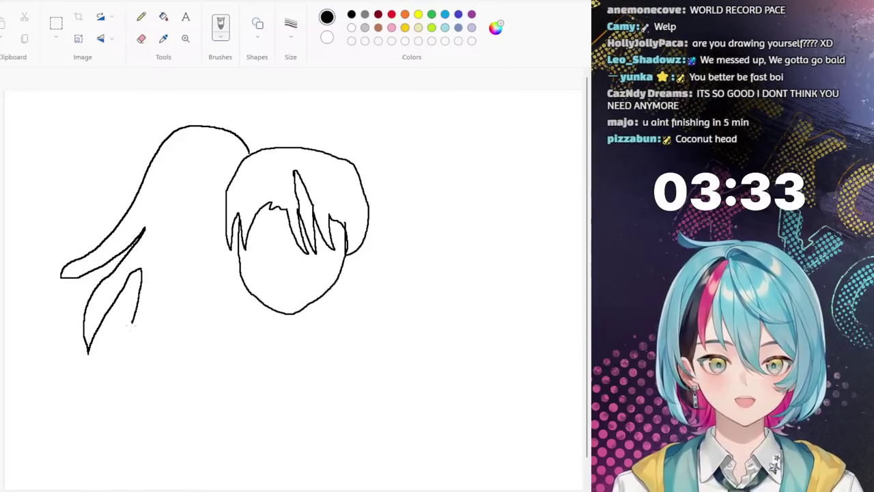
mouse_move(107, 374)
left_mouse_down()
mouse_move(85, 399)
mouse_move(143, 372)
left_mouse_up()
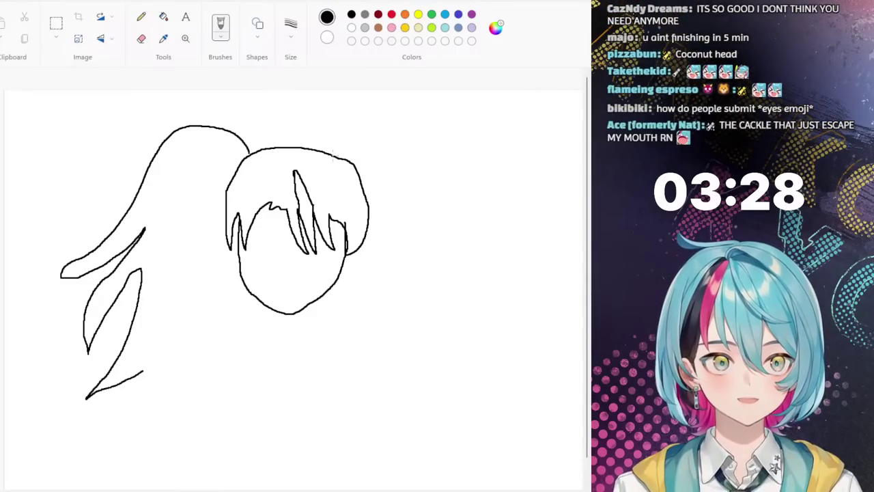
Step: Draw a matching large ponytail from the right side of the crown, with pointed locks at its end
mouse_move(333, 153)
left_mouse_down()
mouse_move(365, 123)
mouse_move(392, 123)
mouse_move(420, 144)
mouse_move(449, 223)
mouse_move(476, 243)
mouse_move(534, 234)
mouse_move(522, 249)
mouse_move(476, 256)
mouse_move(500, 278)
left_mouse_up()
left_click_drag(496, 326, 494, 333)
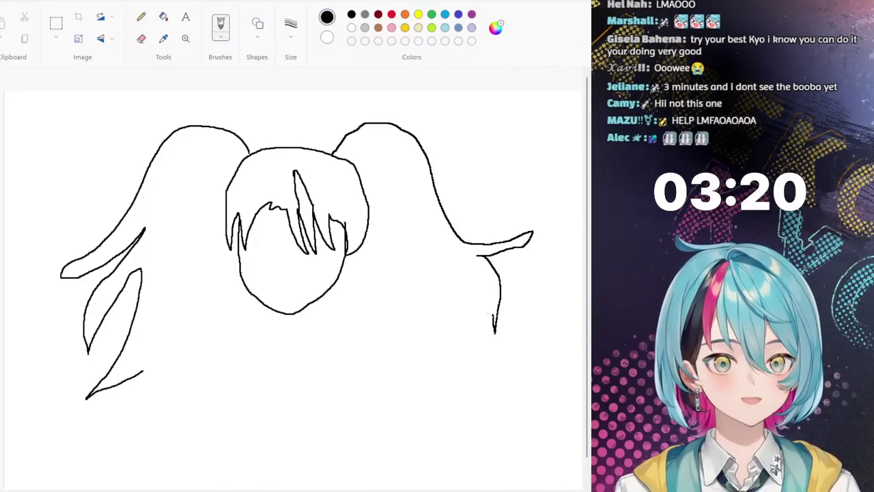
mouse_move(464, 268)
left_mouse_down()
mouse_move(456, 259)
mouse_move(443, 321)
mouse_move(456, 372)
mouse_move(478, 405)
mouse_move(416, 377)
left_mouse_up()
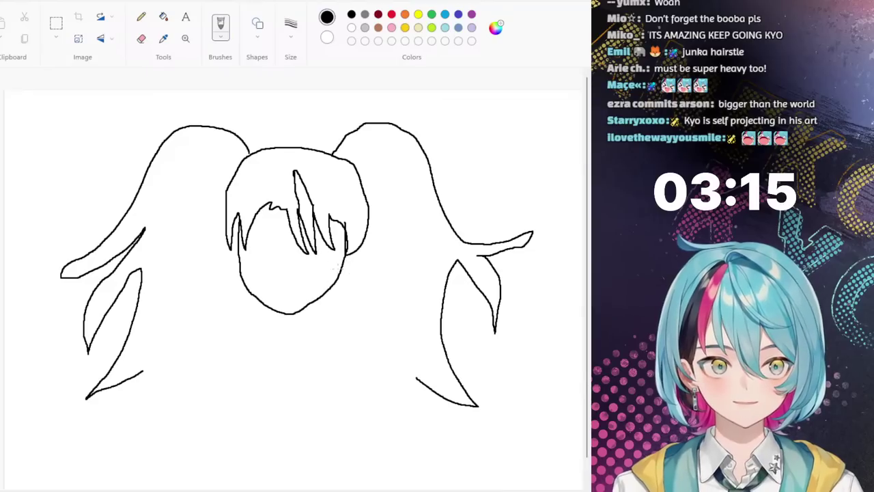
Step: Draw the neck below the chin and extend both shoulder lines outward from its base
mouse_move(305, 304)
left_mouse_down()
mouse_move(309, 328)
mouse_move(269, 336)
left_mouse_up()
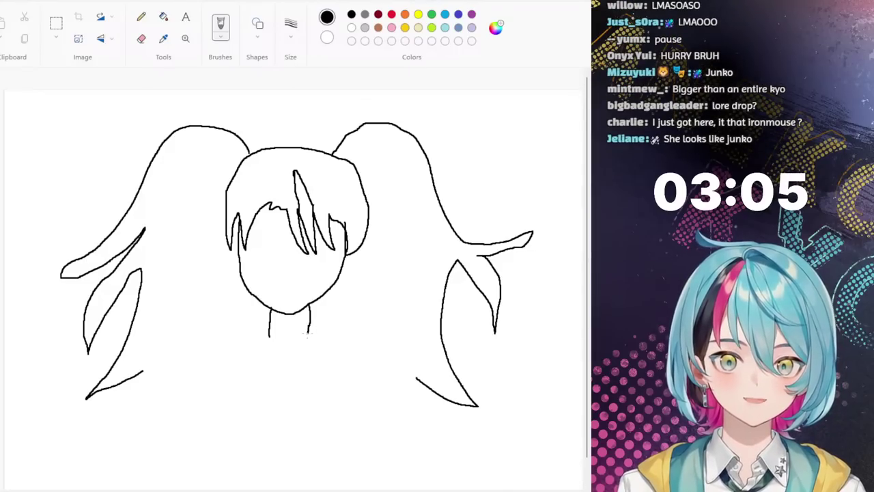
mouse_move(308, 332)
left_mouse_down()
mouse_move(360, 337)
mouse_move(442, 415)
left_mouse_up()
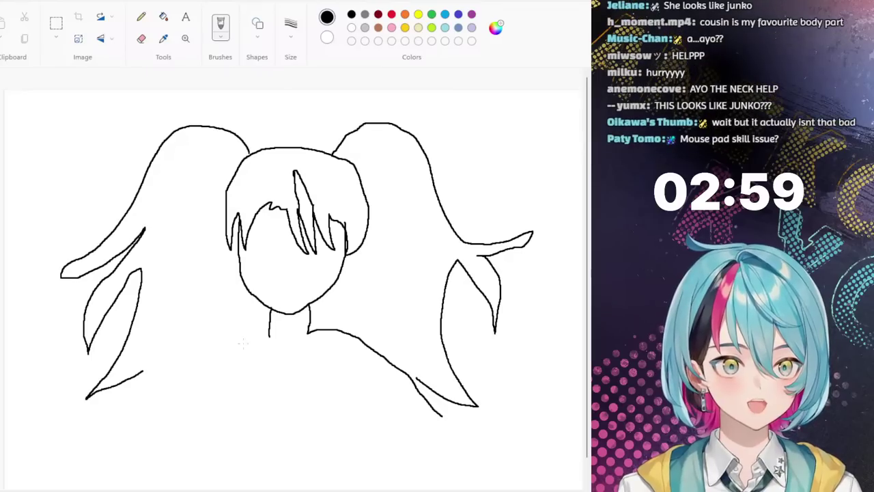
mouse_move(270, 335)
left_mouse_down()
mouse_move(230, 336)
mouse_move(219, 350)
mouse_move(190, 403)
mouse_move(180, 454)
left_mouse_up()
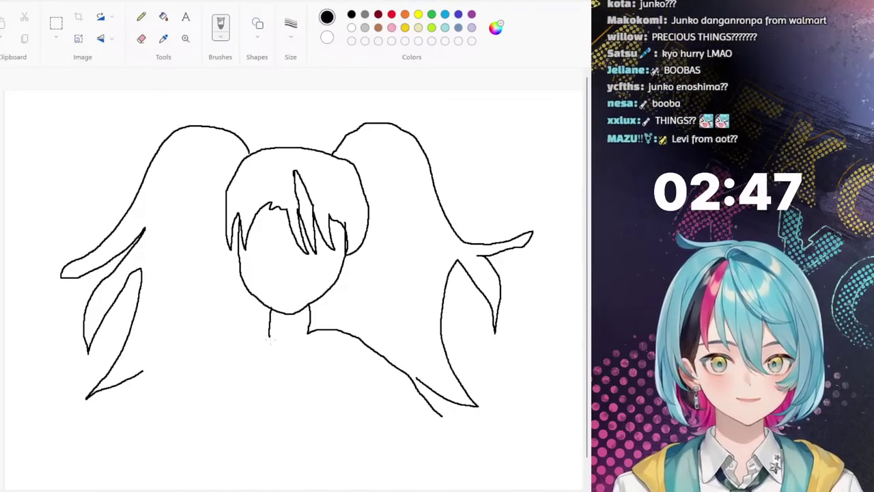
mouse_move(260, 335)
left_mouse_down()
mouse_move(217, 338)
mouse_move(196, 400)
left_mouse_up()
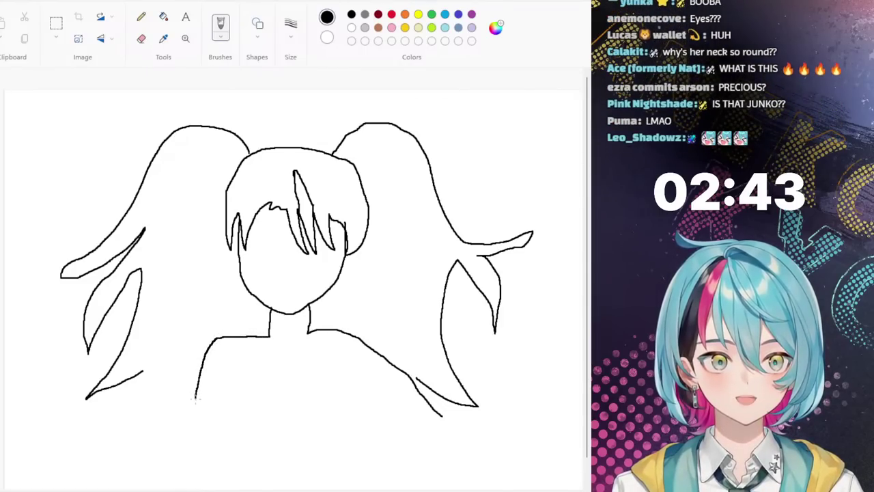
Step: Draw a fur-trimmed coat sleeve beside the left arm, with a jagged upper edge, a ragged trim shape and an outer contour
mouse_move(143, 391)
left_mouse_down()
mouse_move(145, 359)
mouse_move(154, 354)
mouse_move(158, 373)
mouse_move(177, 359)
mouse_move(174, 374)
mouse_move(201, 356)
left_mouse_up()
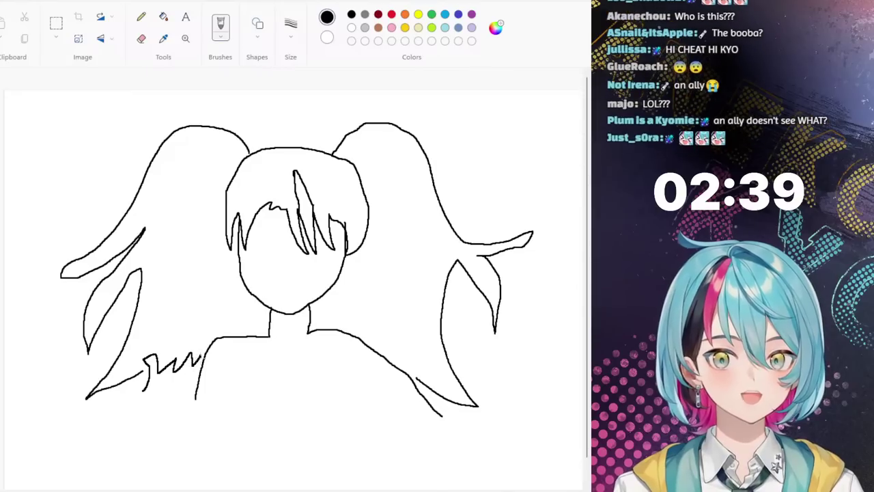
mouse_move(196, 428)
left_mouse_down()
mouse_move(159, 404)
mouse_move(141, 402)
mouse_move(139, 390)
mouse_move(120, 397)
mouse_move(106, 424)
mouse_move(164, 473)
mouse_move(204, 474)
mouse_move(197, 442)
left_mouse_up()
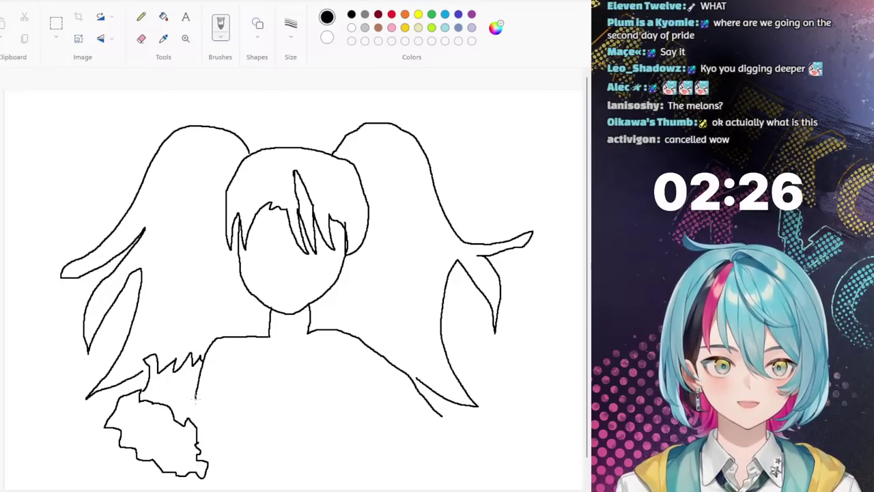
left_click_drag(196, 400, 191, 424)
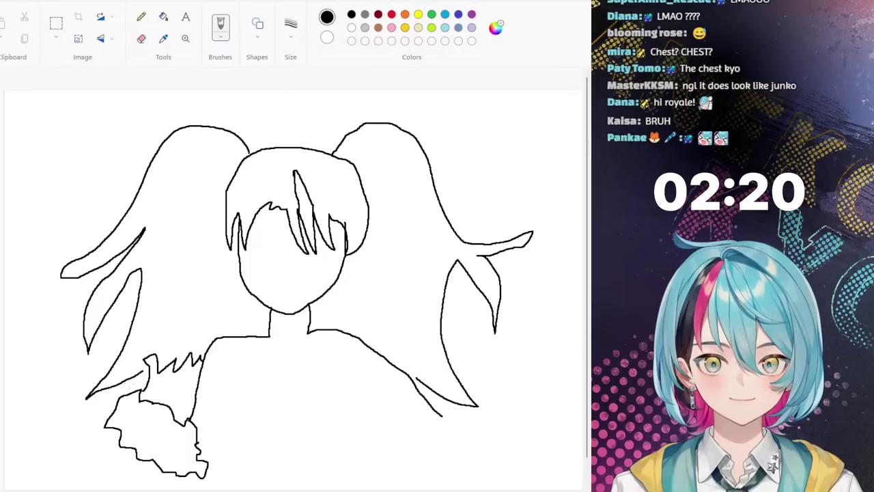
mouse_move(115, 386)
left_mouse_down()
mouse_move(73, 449)
mouse_move(90, 467)
mouse_move(79, 483)
left_mouse_up()
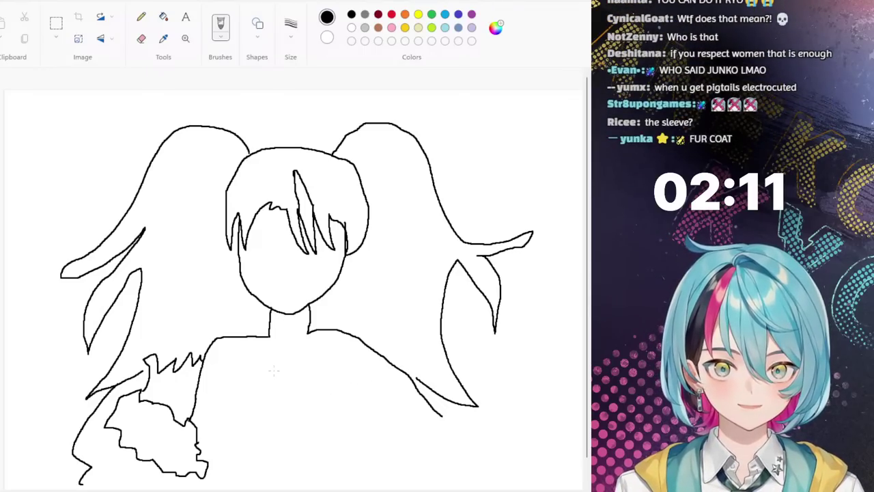
Step: Outline the chest, then draw the underside of the right arm and a ragged fur trim across it
mouse_move(274, 366)
left_mouse_down()
mouse_move(280, 414)
mouse_move(284, 371)
mouse_move(320, 361)
mouse_move(267, 362)
left_mouse_up()
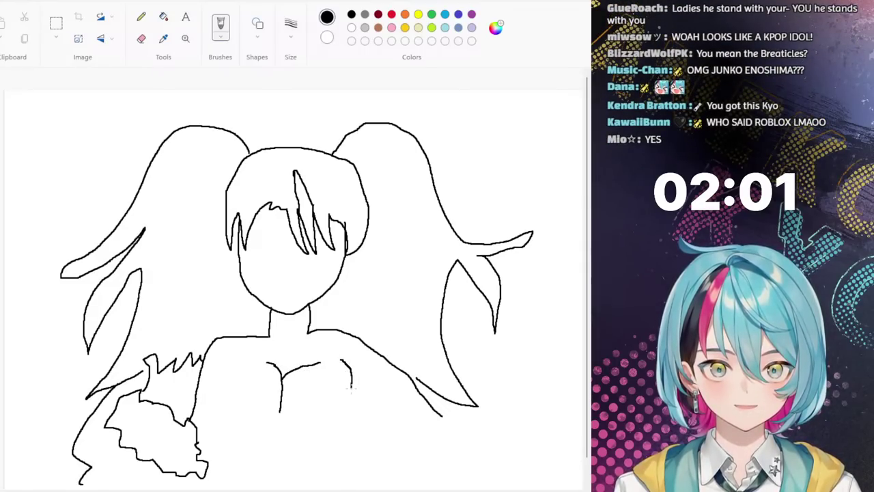
mouse_move(351, 388)
left_mouse_down()
mouse_move(330, 433)
mouse_move(284, 423)
mouse_move(242, 429)
mouse_move(217, 412)
mouse_move(219, 381)
mouse_move(239, 367)
left_mouse_up()
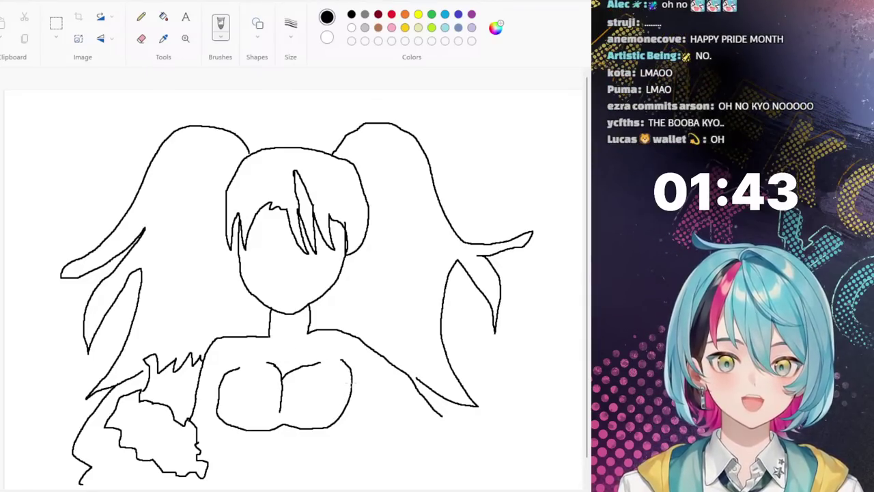
mouse_move(352, 384)
left_mouse_down()
mouse_move(412, 429)
mouse_move(451, 411)
left_mouse_up()
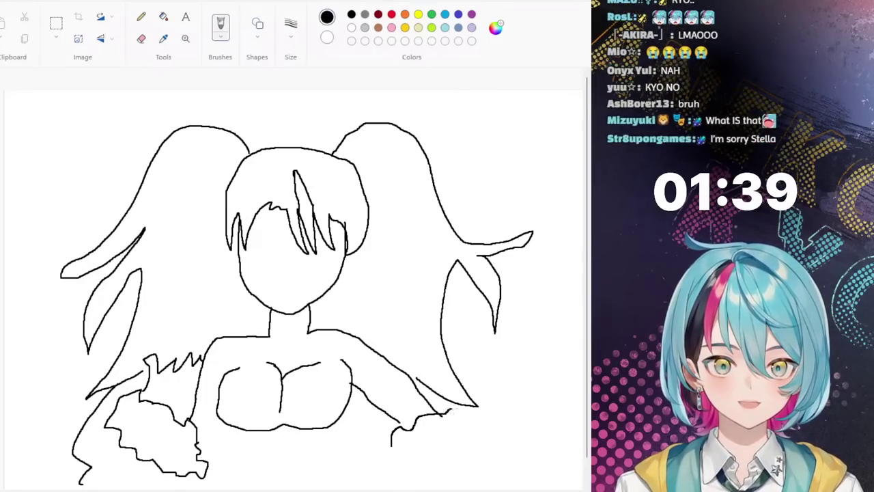
mouse_move(506, 421)
left_mouse_down()
mouse_move(477, 443)
mouse_move(386, 474)
mouse_move(377, 464)
mouse_move(393, 430)
left_mouse_up()
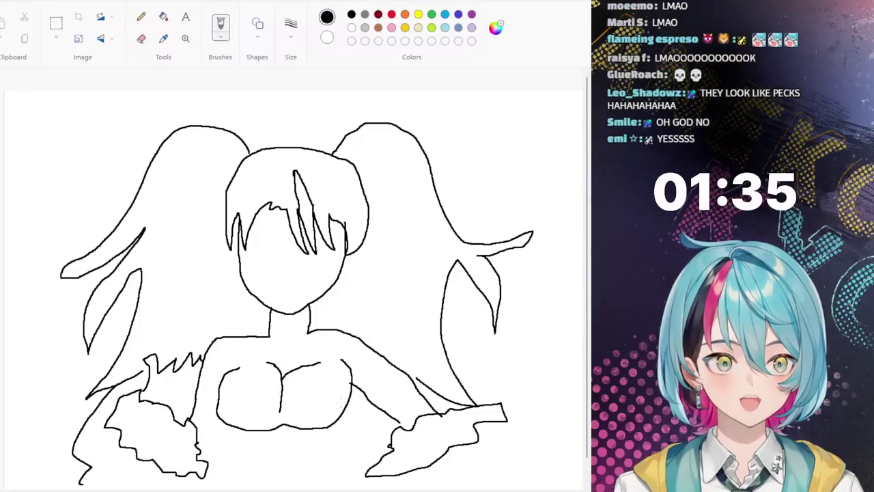
Step: Draw both sides of the waist below the chest and close the figure with a line along the canvas's lower edge
left_click_drag(335, 422, 327, 452)
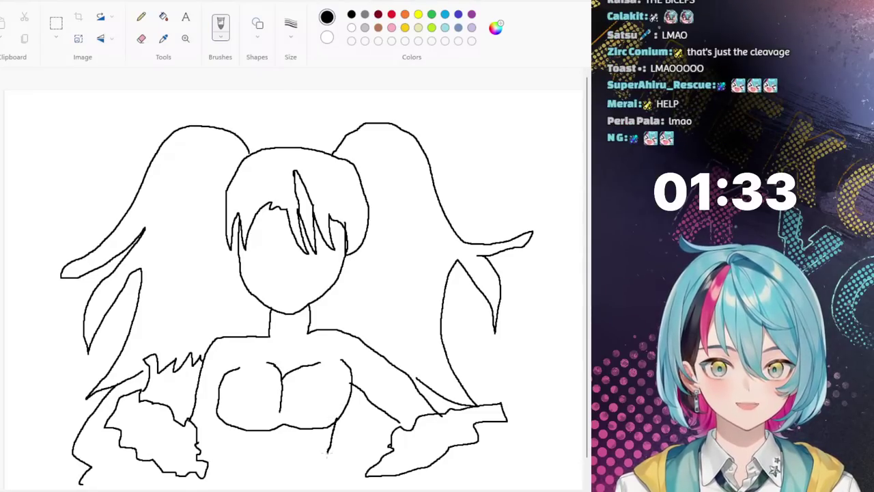
left_click_drag(217, 418, 228, 425)
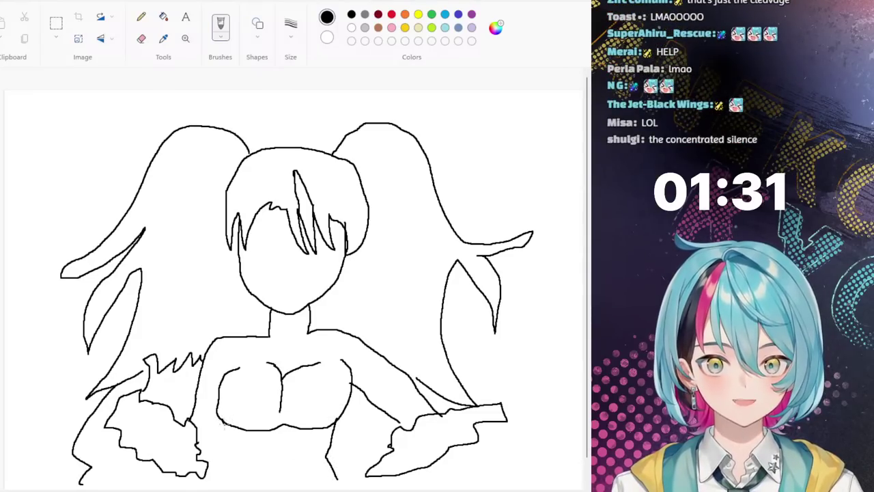
mouse_move(245, 457)
left_mouse_down()
mouse_move(237, 478)
mouse_move(335, 482)
mouse_move(403, 470)
left_mouse_up()
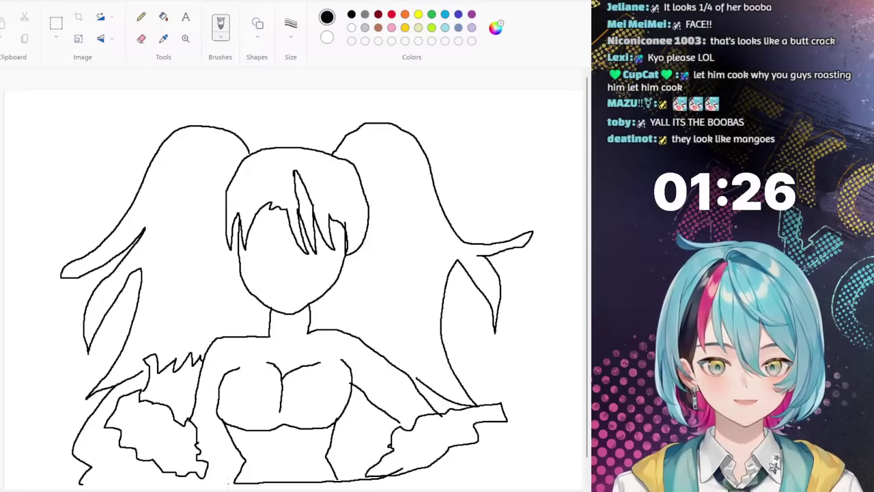
left_click_drag(128, 477, 161, 473)
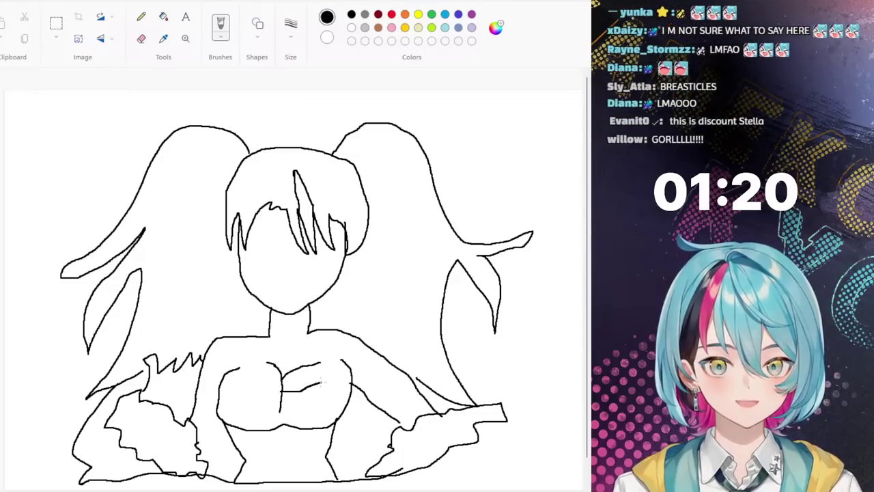
Step: Draw the bikini top's upper cup edges, a small round clasp at its centre and two straps running up to the shoulders
mouse_move(316, 384)
left_mouse_down()
mouse_move(328, 377)
mouse_move(350, 399)
left_mouse_up()
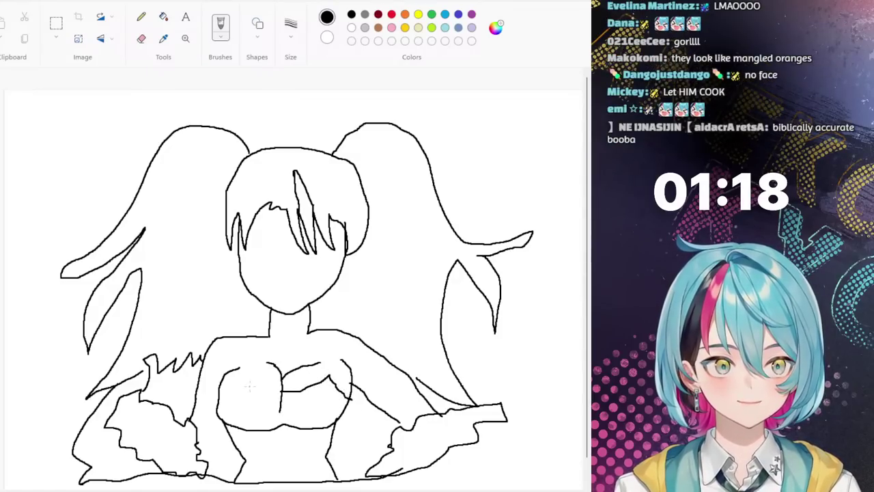
left_click_drag(276, 390, 249, 376)
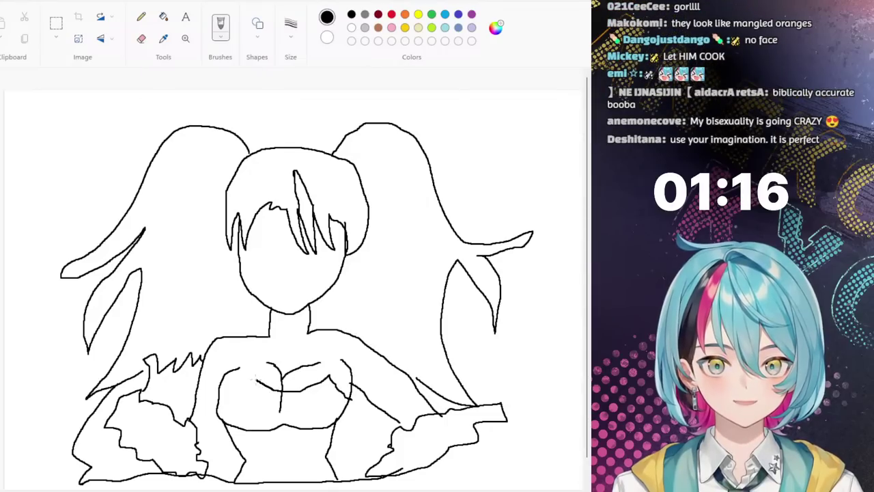
key("ctrl+z")
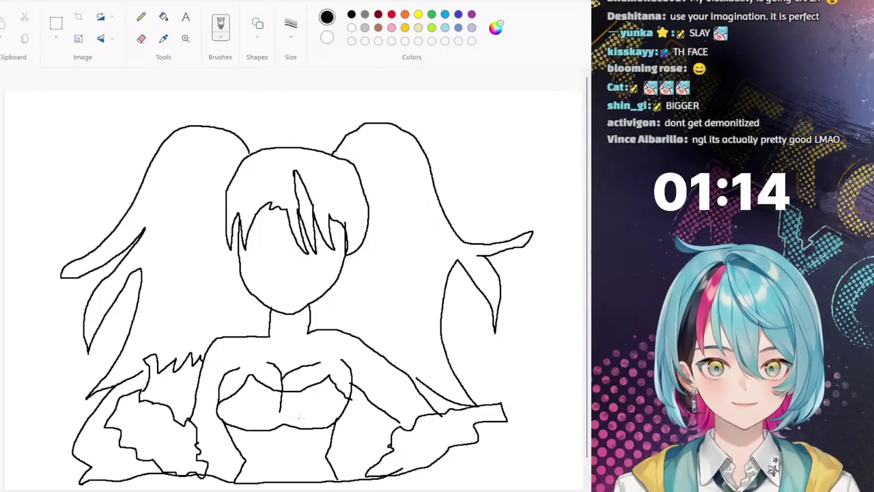
left_click_drag(279, 413, 281, 414)
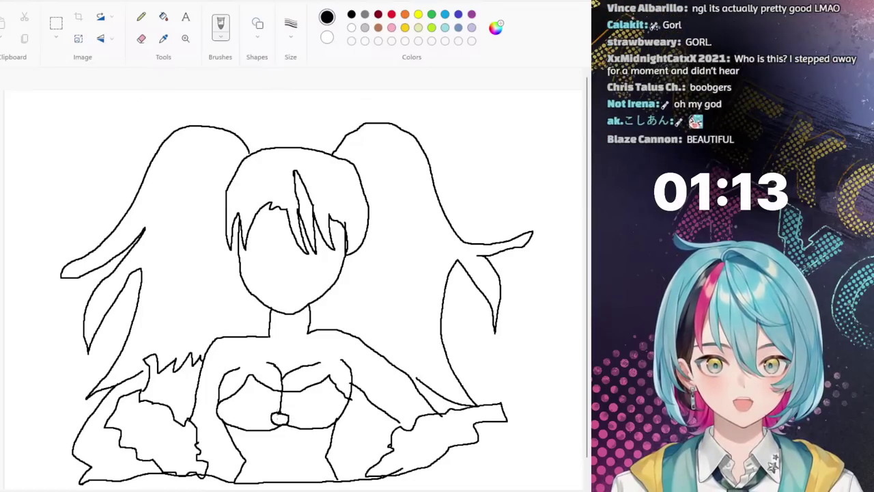
left_click_drag(332, 376, 333, 340)
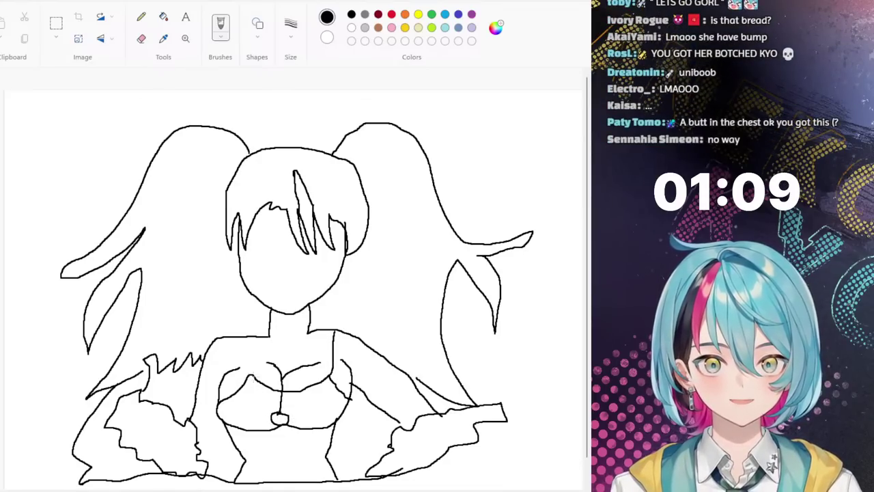
left_click_drag(254, 376, 254, 340)
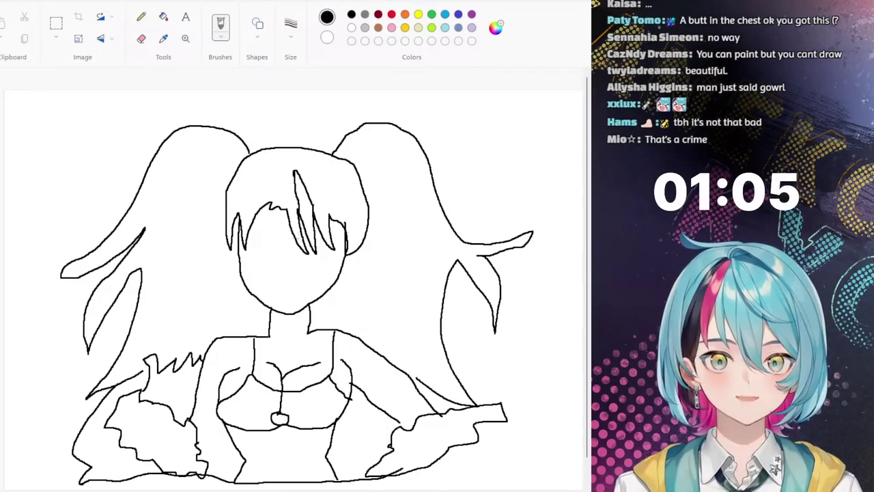
Step: Draw the facial features: two eyes with pupils beneath the bangs, an angled nose and a curved smiling mouth
mouse_move(248, 248)
left_mouse_down()
mouse_move(279, 246)
mouse_move(272, 258)
mouse_move(251, 257)
mouse_move(270, 260)
mouse_move(327, 239)
mouse_move(321, 264)
mouse_move(333, 261)
left_mouse_up()
left_click_drag(300, 247, 307, 256)
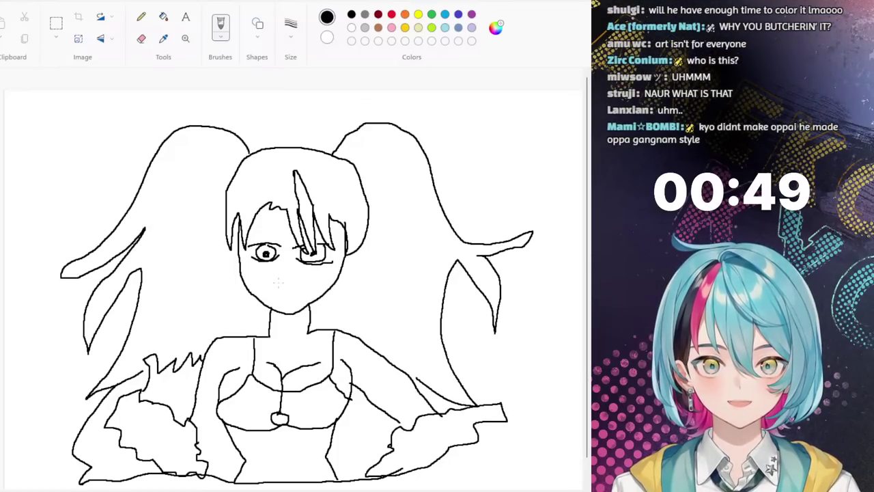
mouse_move(277, 287)
left_mouse_down()
mouse_move(307, 288)
mouse_move(295, 282)
left_mouse_up()
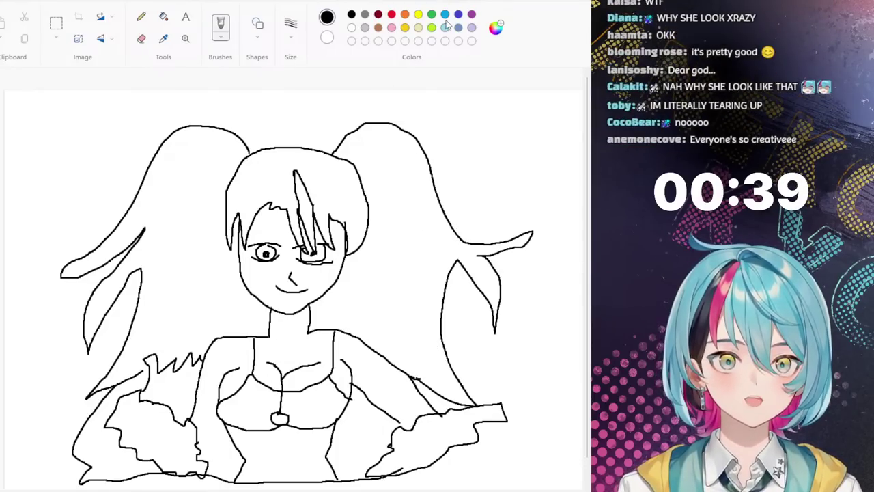
Step: Fill both ponytails with purple
left_click(471, 14)
left_click(142, 17)
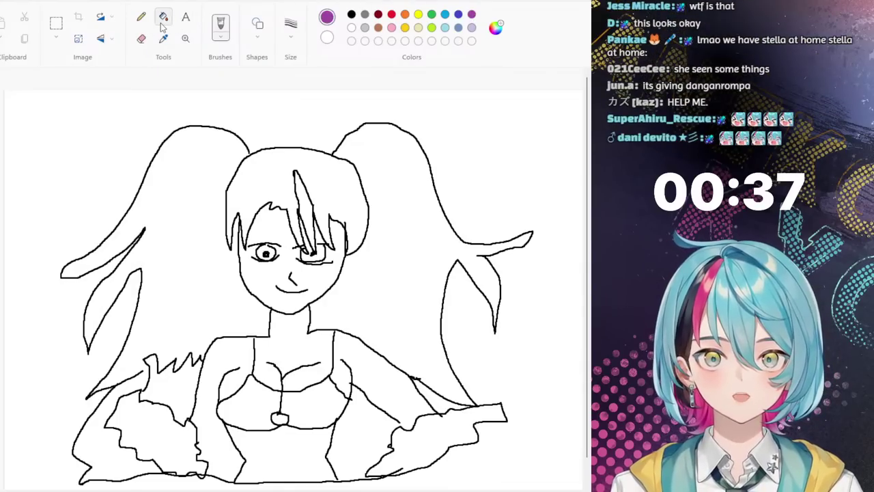
left_click(163, 17)
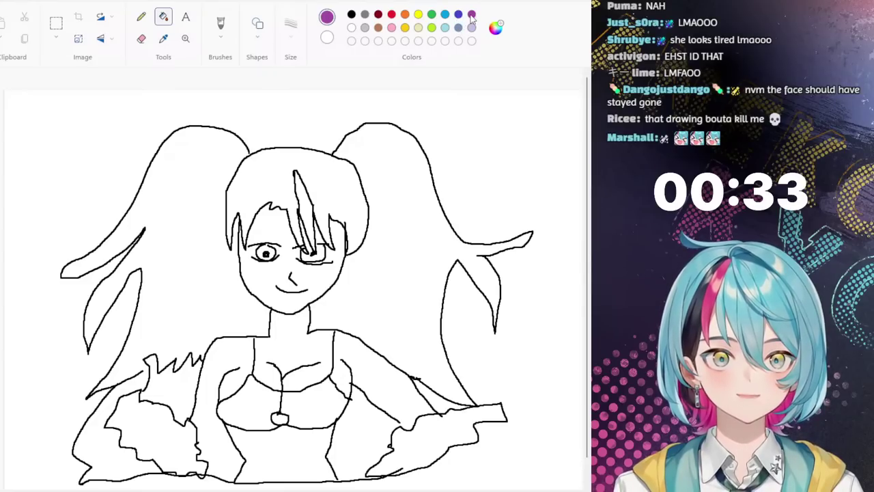
left_click(410, 223)
left_click(192, 256)
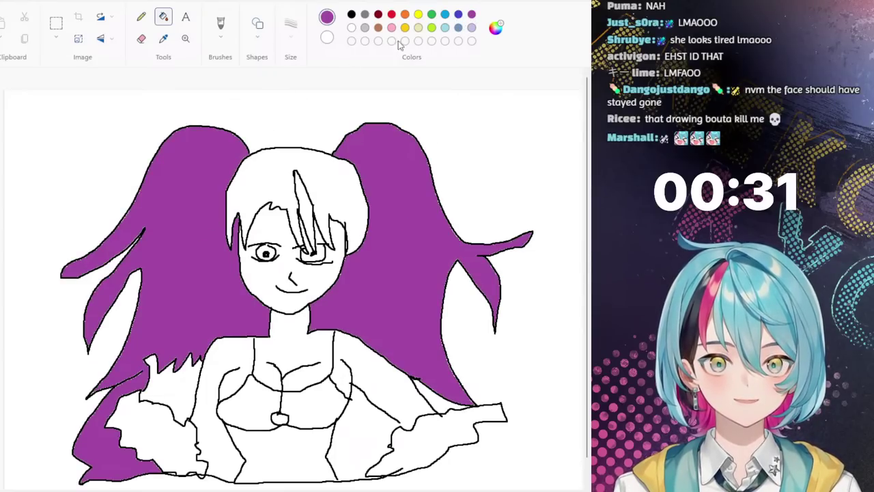
Step: Fill both ponytails and the hair on the head with indigo, and colour the narrow central bang strand purple
left_click(459, 15)
left_click(429, 200)
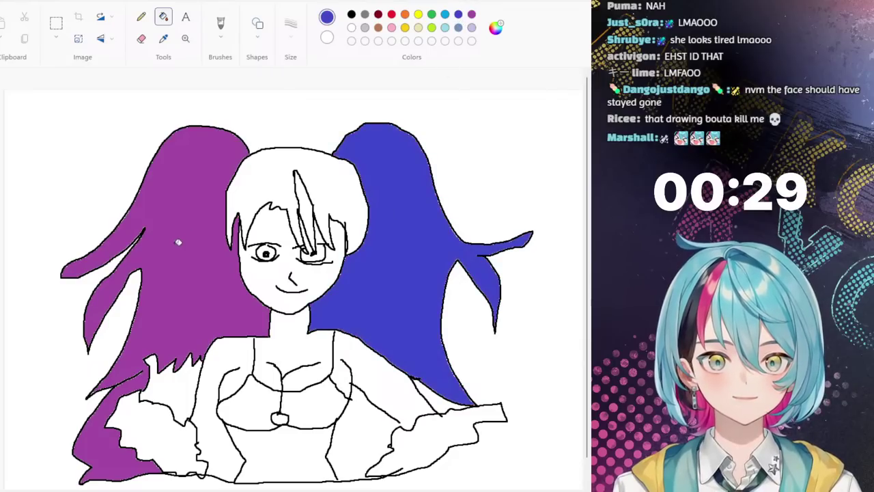
left_click(177, 241)
left_click(287, 175)
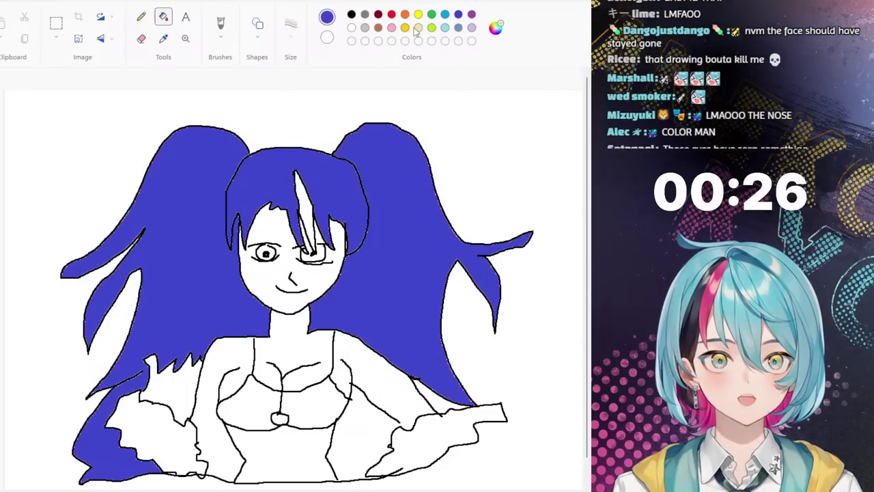
left_click(471, 13)
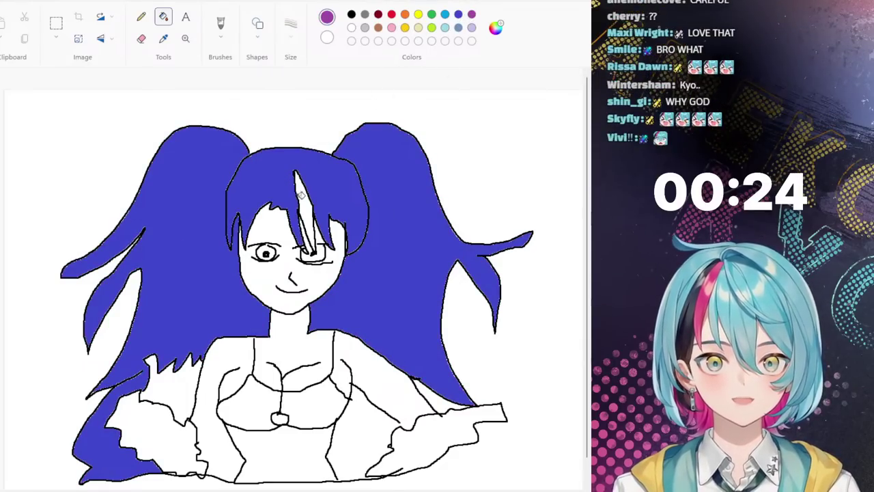
left_click(304, 205)
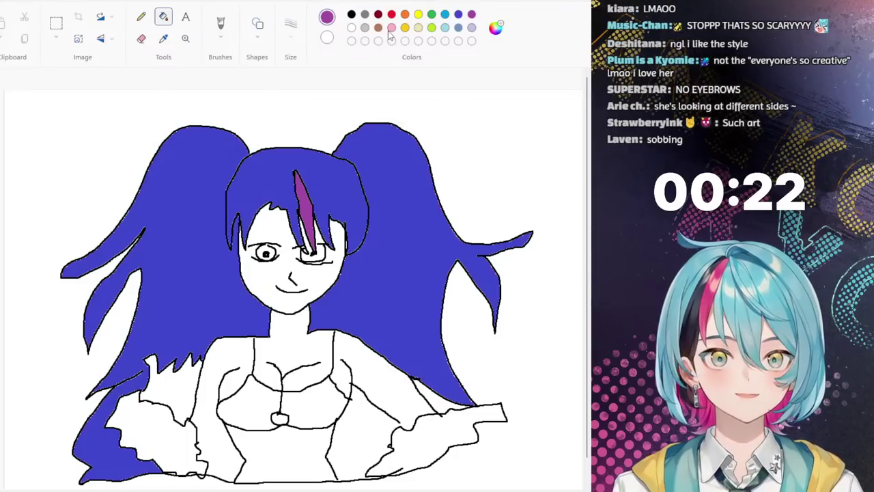
Step: Fill the face, neck, upper chest and left arm with a custom light orange skin tone
left_click(379, 28)
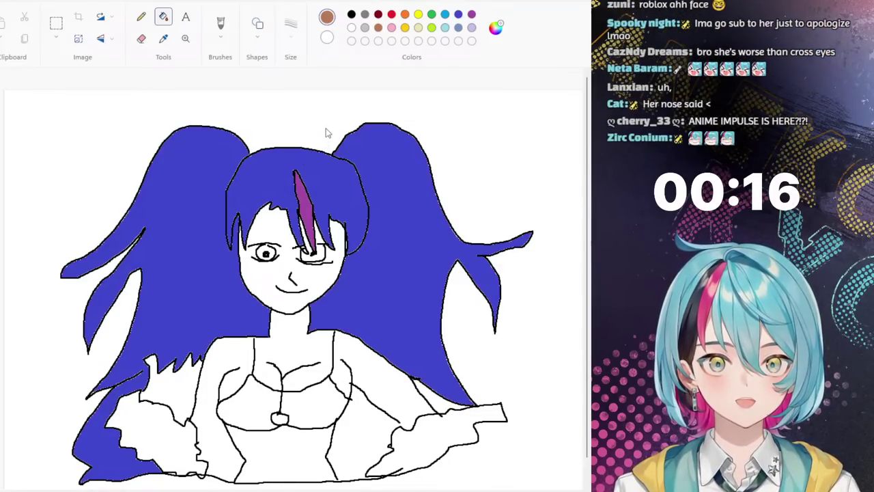
left_click(260, 277)
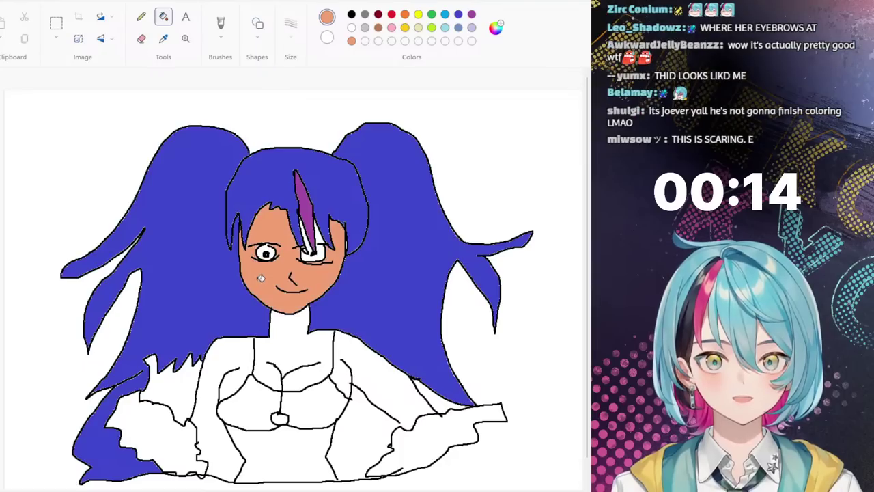
key("ctrl+z")
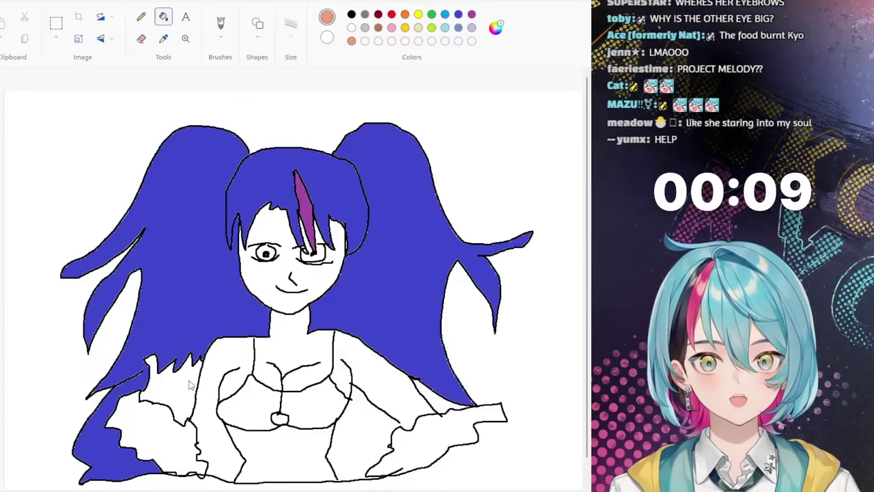
left_click(267, 290)
left_click(303, 347)
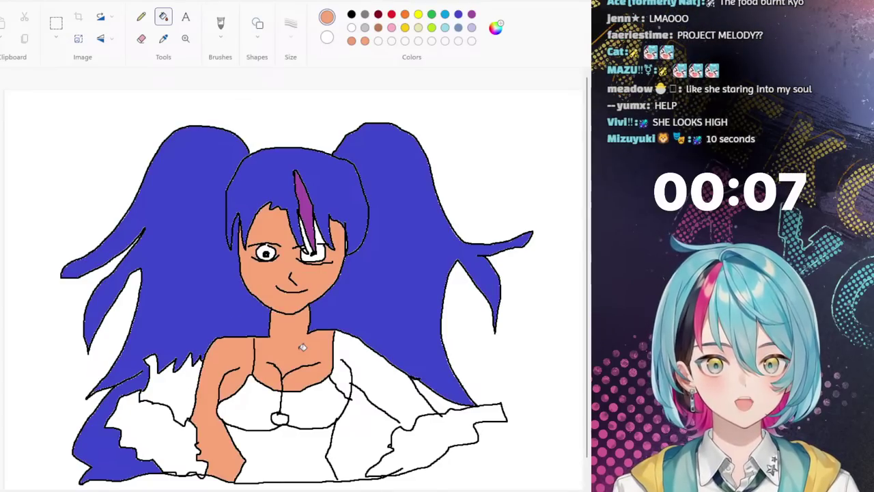
Step: Close the gap in the right arm's outline and fill the arm with the same light orange skin tone
left_click(364, 358)
key("ctrl+z")
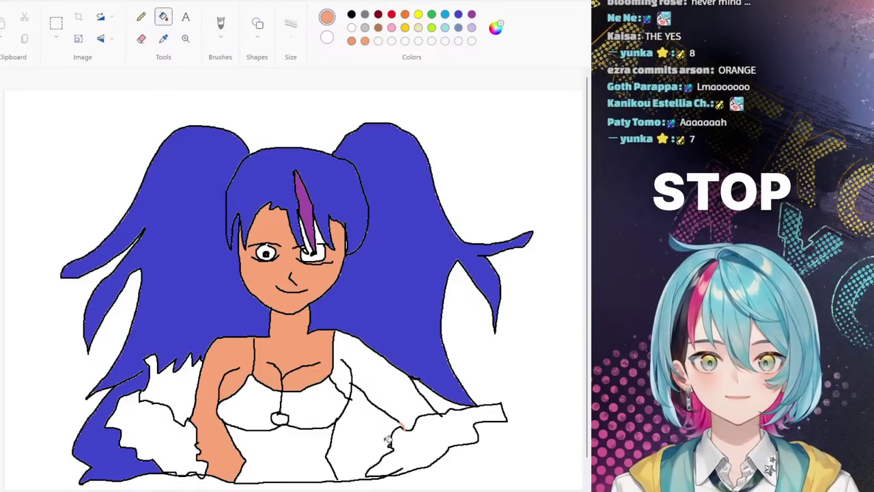
left_click(397, 401)
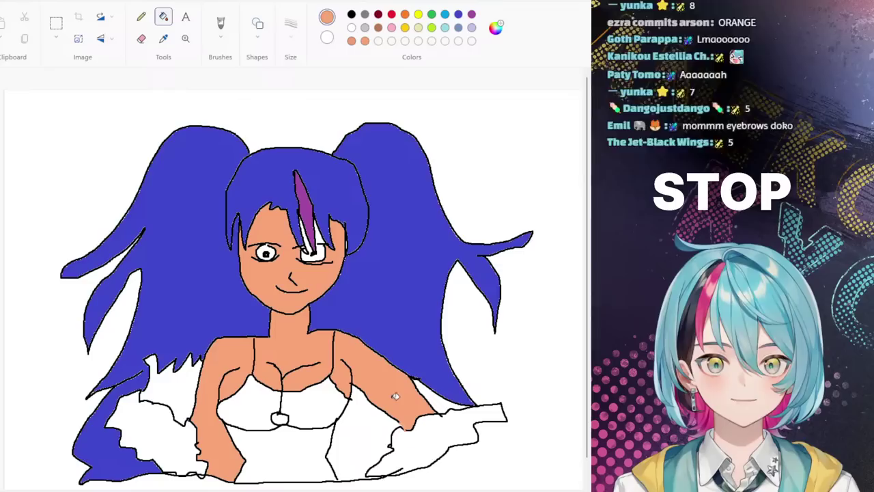
Step: Close the gap in the waist outline at the lower edge and fill the waist with the skin tone
left_click(281, 453)
key("ctrl+z")
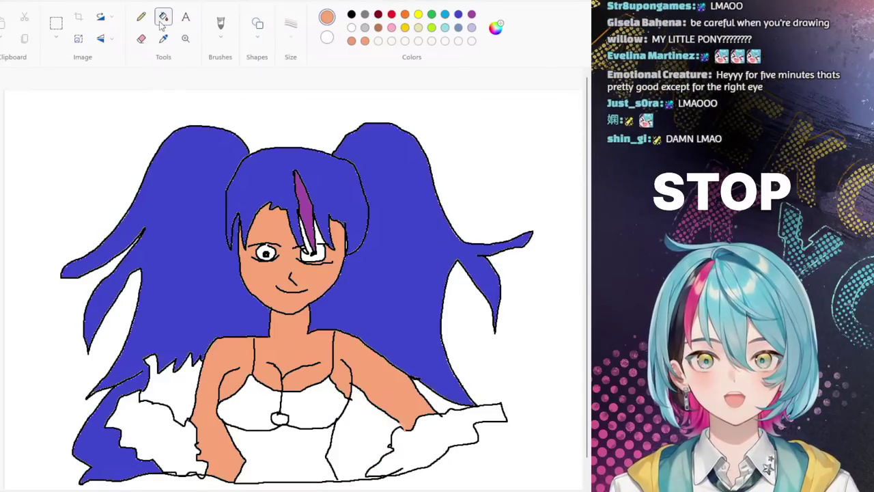
left_click(220, 24)
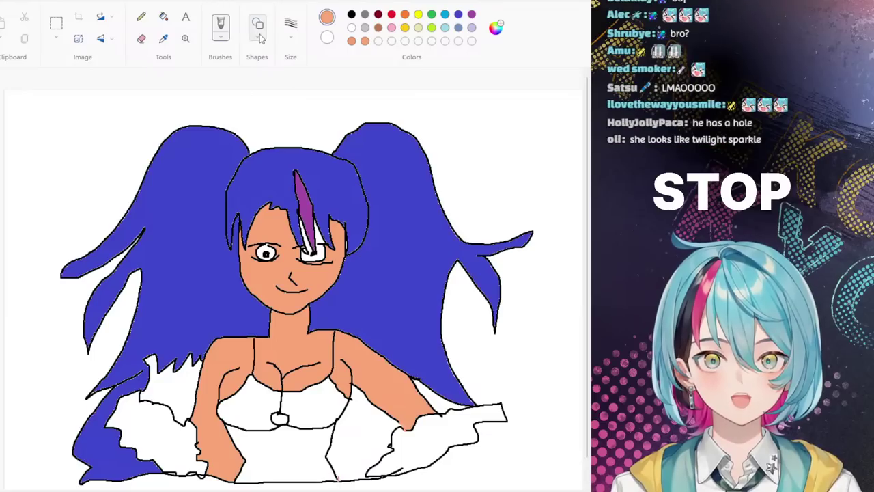
left_click(163, 16)
left_click(309, 462)
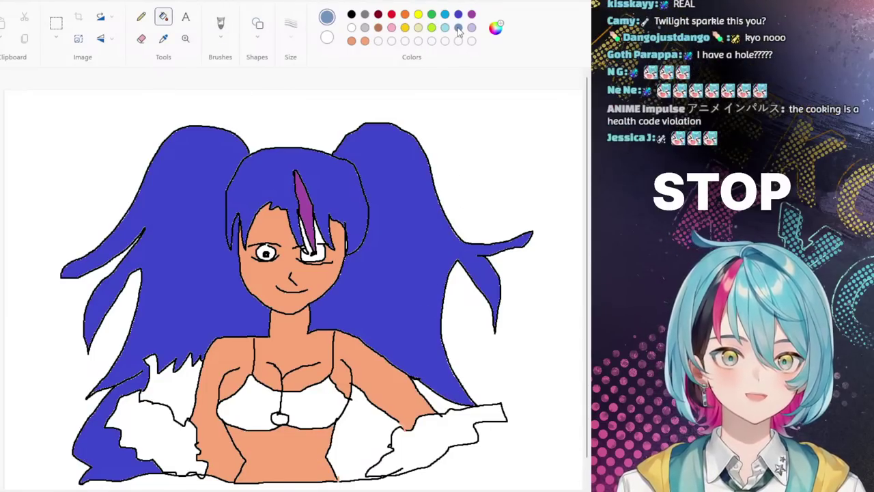
Step: Fill the coat's fur-trimmed sleeves on both sides with a custom bright cyan and the area between waist and right arm with purple
left_click(441, 435)
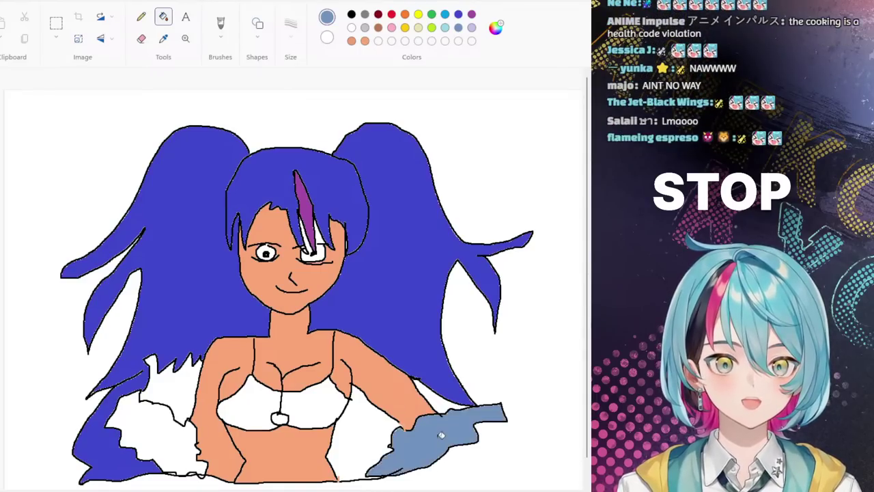
key("ctrl+z")
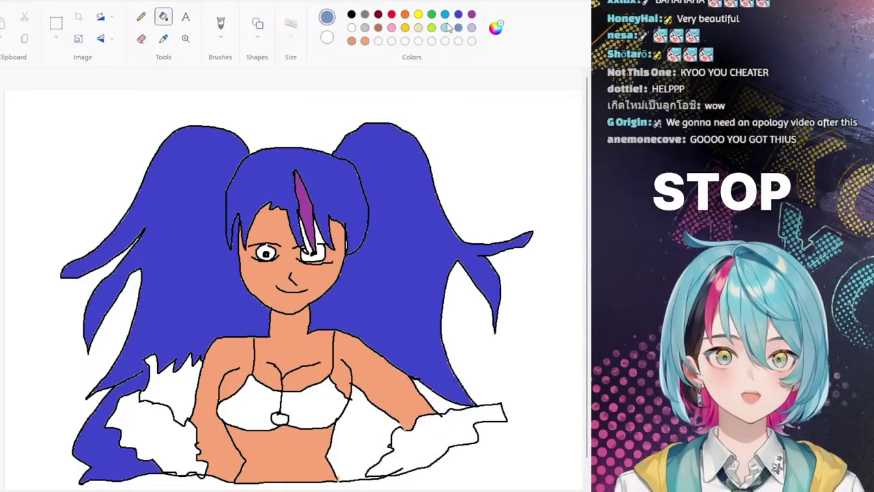
left_click(444, 14)
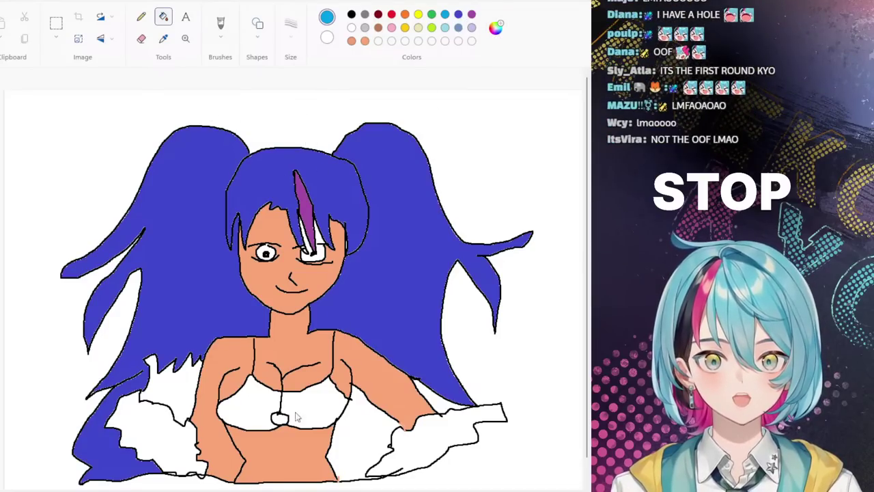
left_click(170, 380)
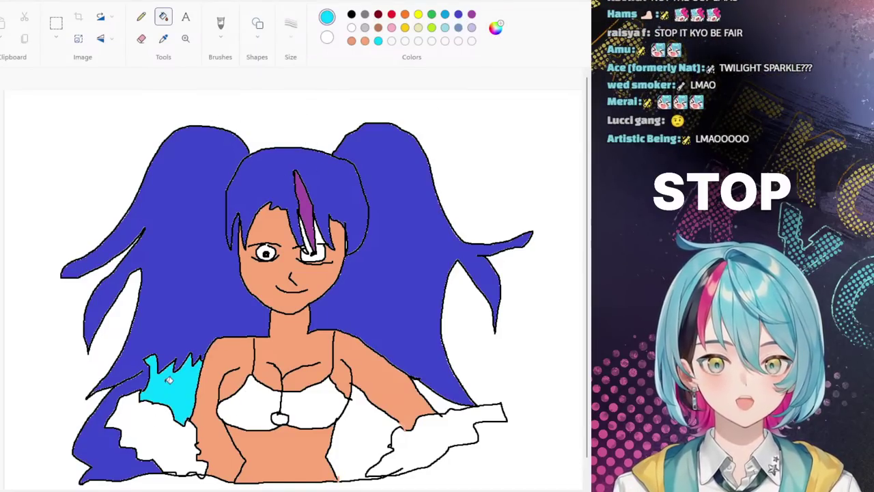
left_click(417, 439)
left_click(179, 448)
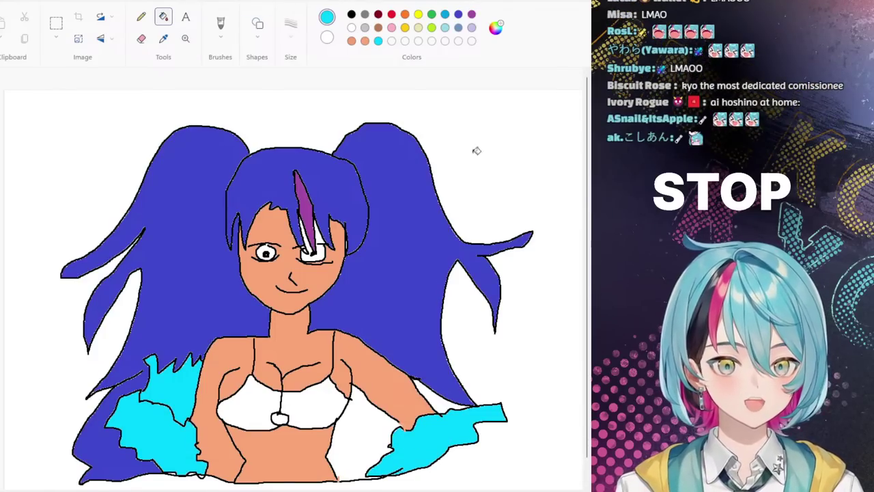
left_click(471, 15)
left_click(374, 442)
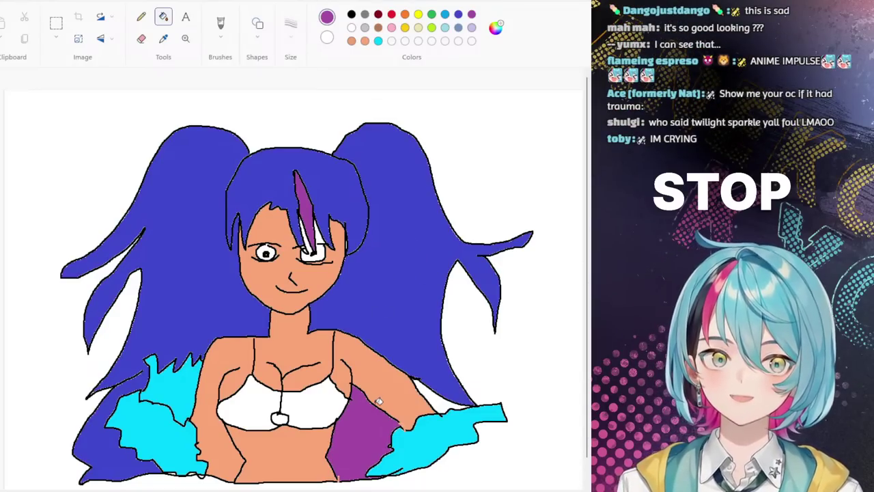
Step: Circle the torso with a freehand red brush stroke and undo it
scroll(378, 402, "down", 1)
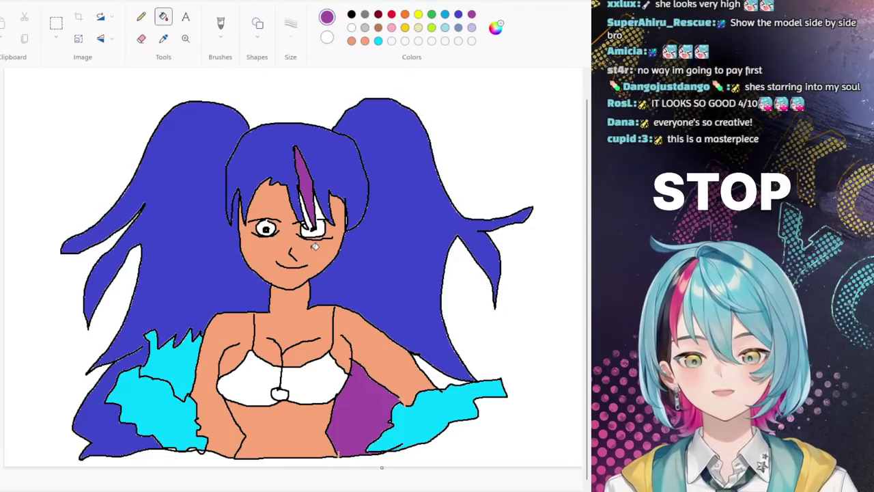
left_click(391, 15)
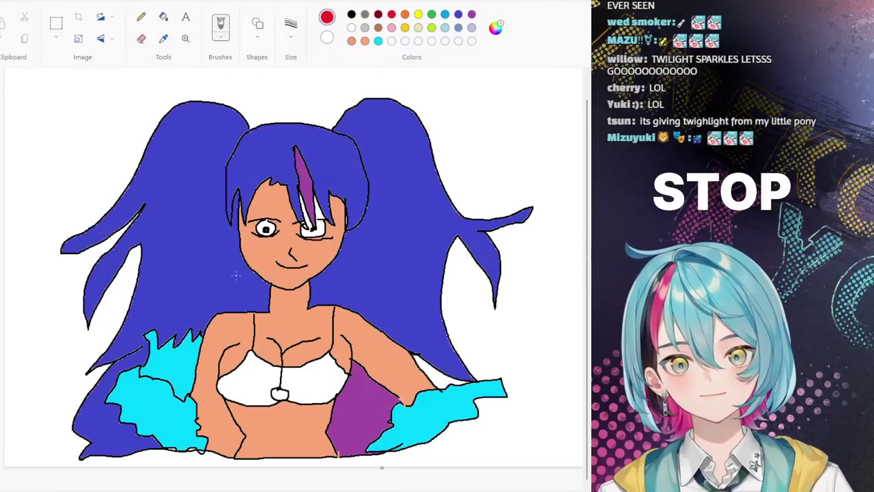
left_click(221, 25)
mouse_move(226, 316)
left_mouse_down()
mouse_move(420, 348)
mouse_move(166, 279)
left_mouse_up()
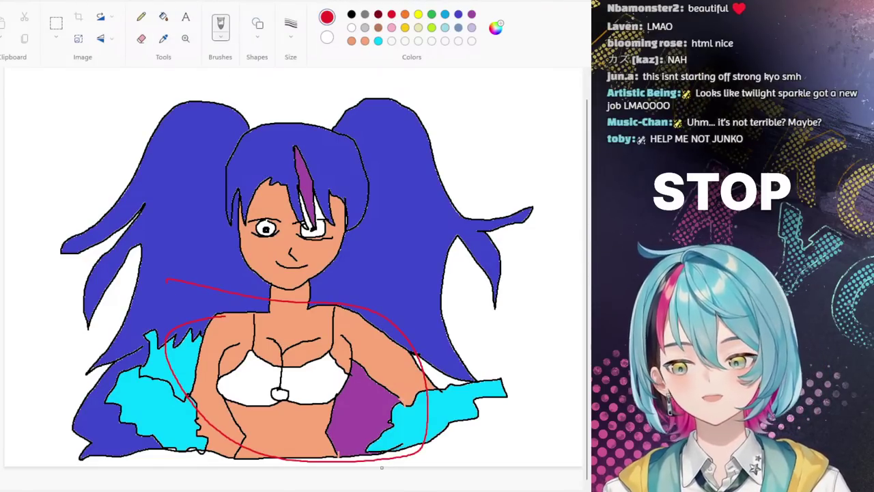
key("ctrl+z")
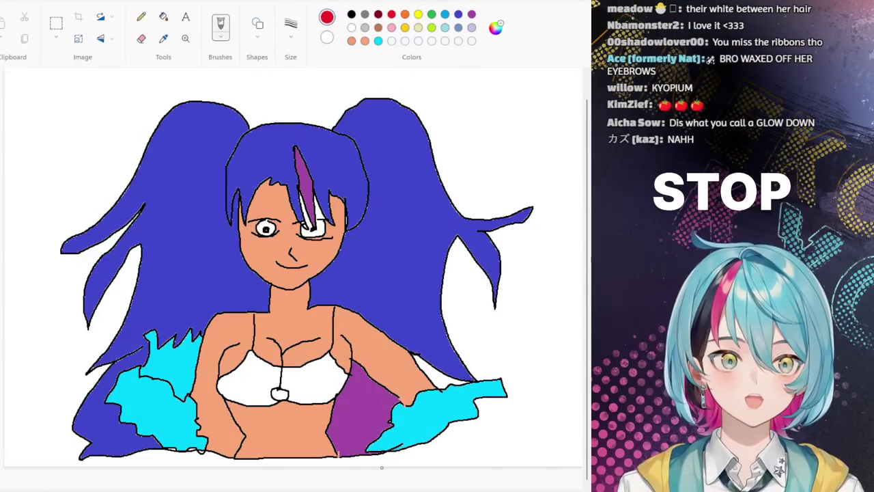
Step: Draw the inner outline of the arm on the left in black and fill the gap between it and the waist with purple
left_click(351, 13)
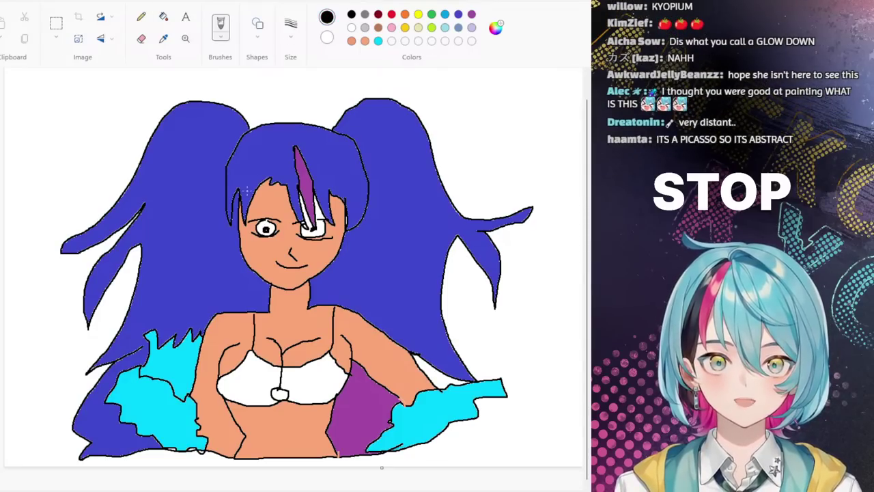
left_click_drag(254, 196, 275, 204)
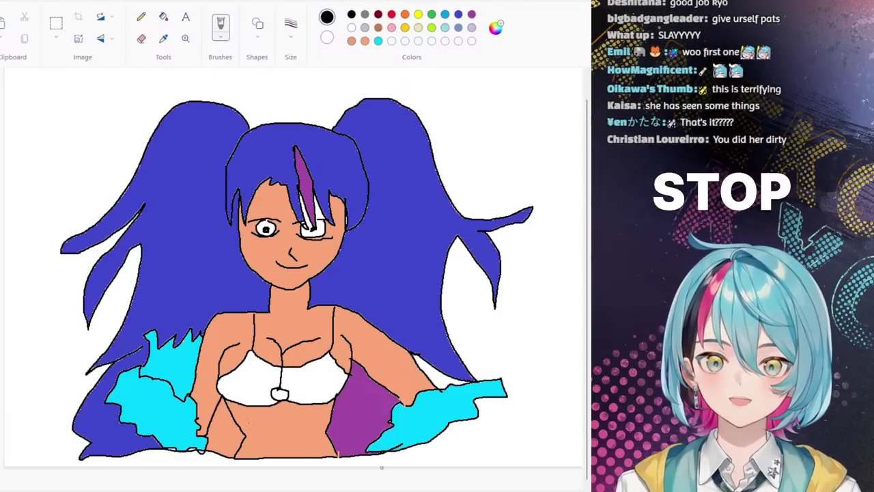
left_click(459, 27)
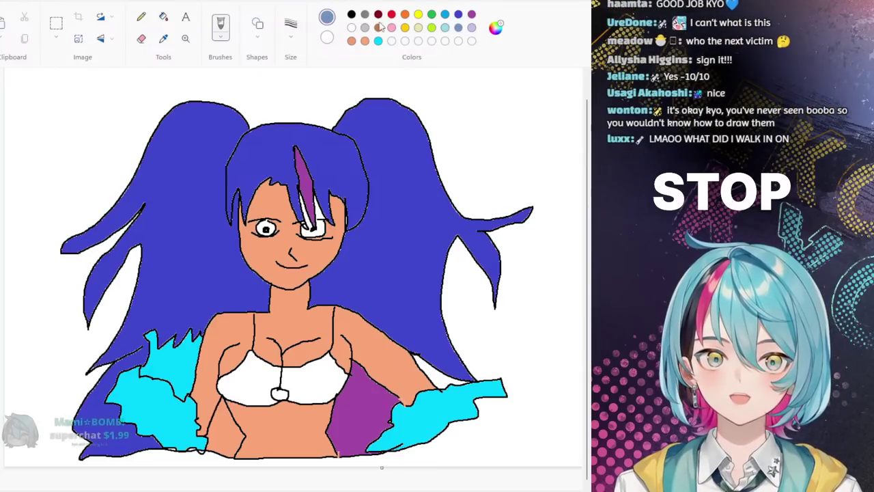
left_click(163, 17)
left_click(213, 435)
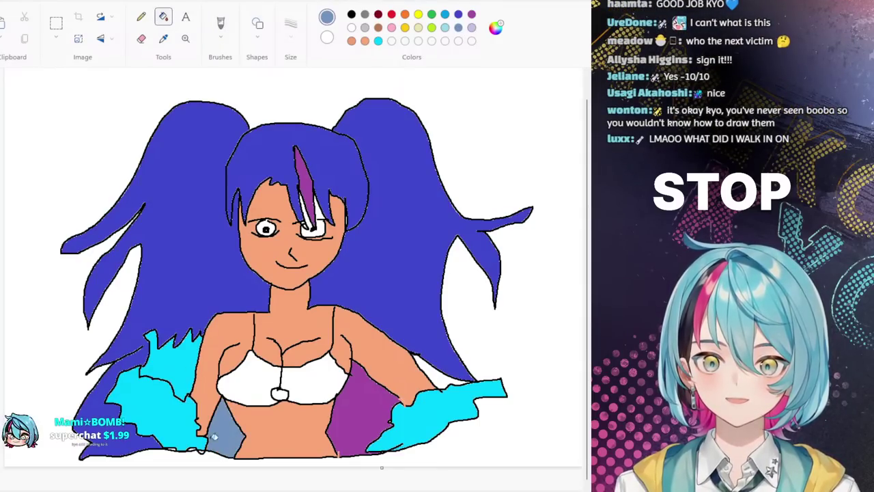
left_click(351, 409)
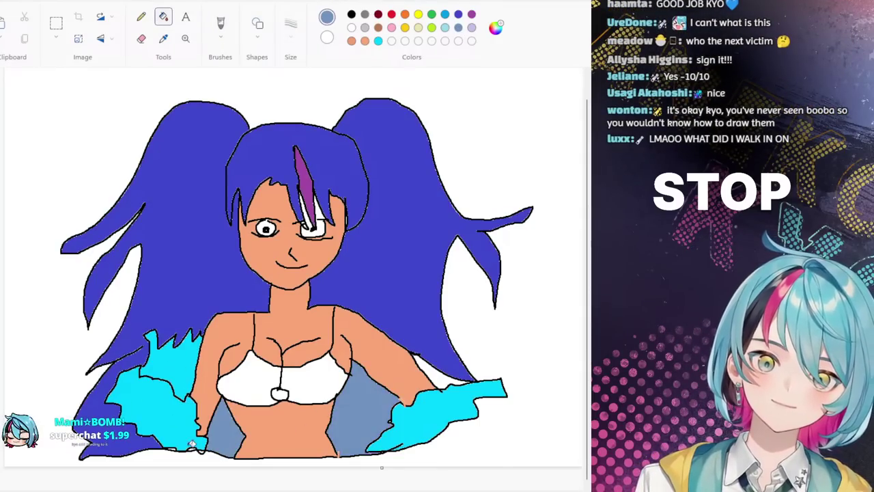
key("ctrl+z")
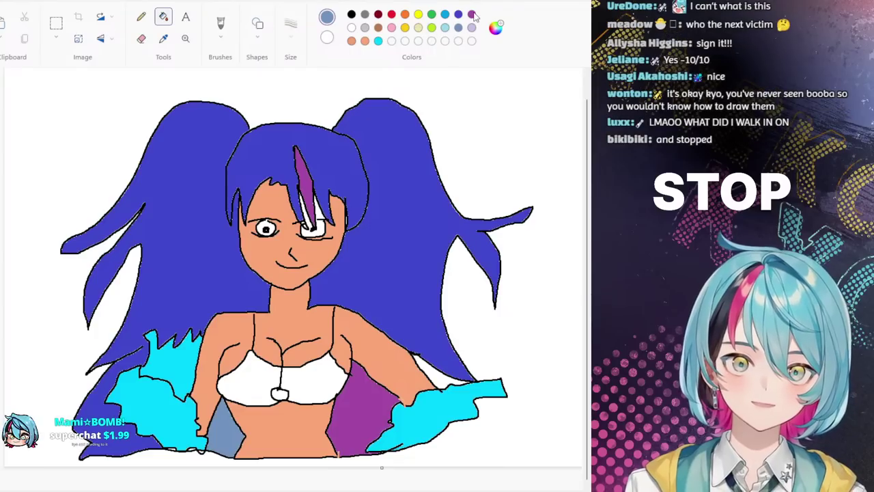
left_click(229, 435)
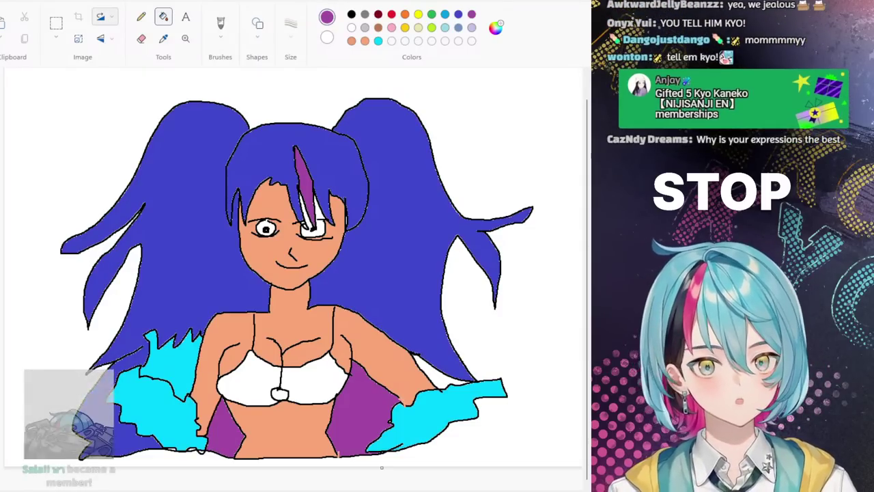
Step: Scribble long black brush strokes across the hair, face and torso of the whole drawing
left_click(351, 14)
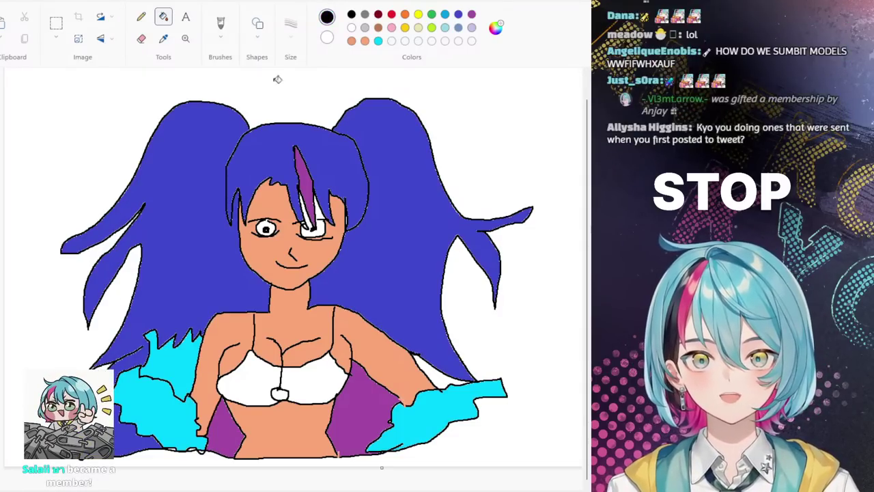
left_click(140, 16)
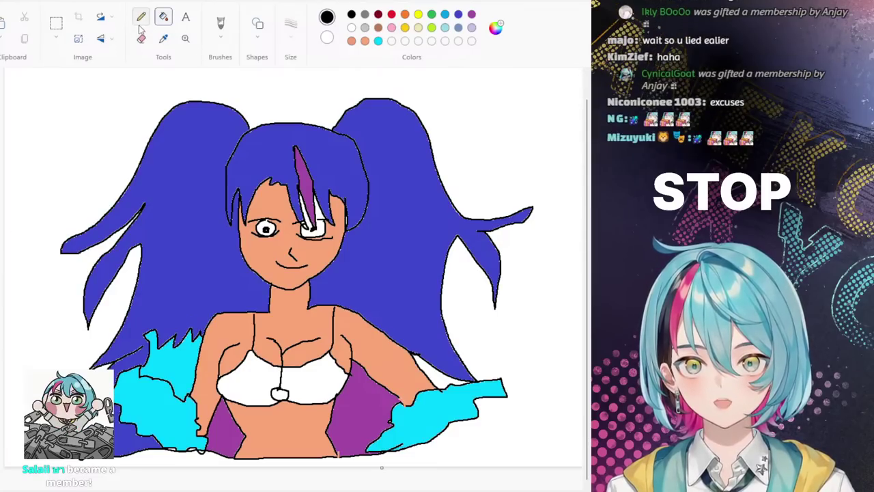
left_click(220, 27)
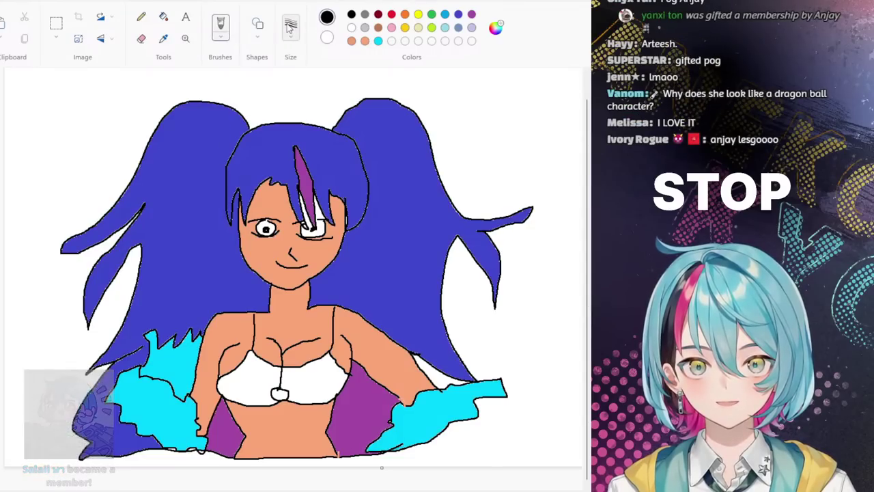
mouse_move(66, 140)
left_mouse_down()
mouse_move(123, 336)
mouse_move(178, 465)
left_mouse_up()
left_click_drag(110, 318, 168, 199)
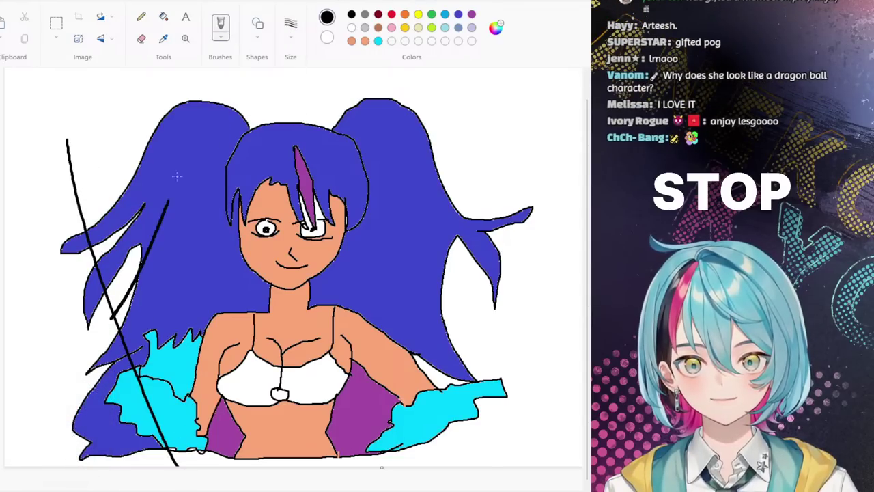
left_click_drag(106, 315, 377, 403)
left_click_drag(323, 156, 199, 464)
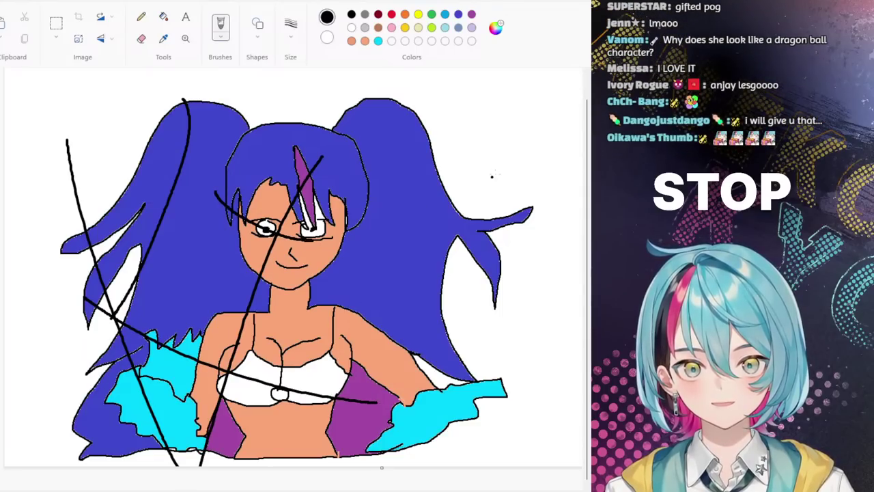
left_click_drag(309, 276, 328, 373)
mouse_move(392, 222)
left_mouse_down()
mouse_move(384, 263)
mouse_move(353, 318)
left_mouse_up()
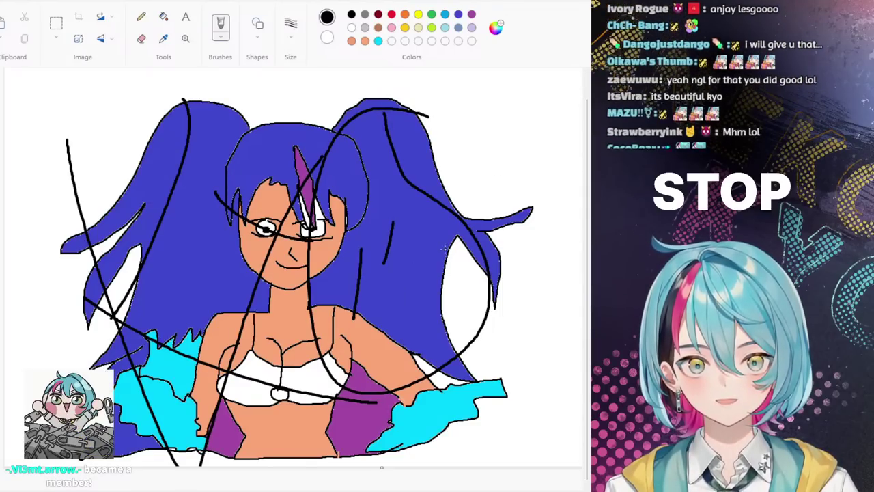
left_click_drag(448, 249, 328, 358)
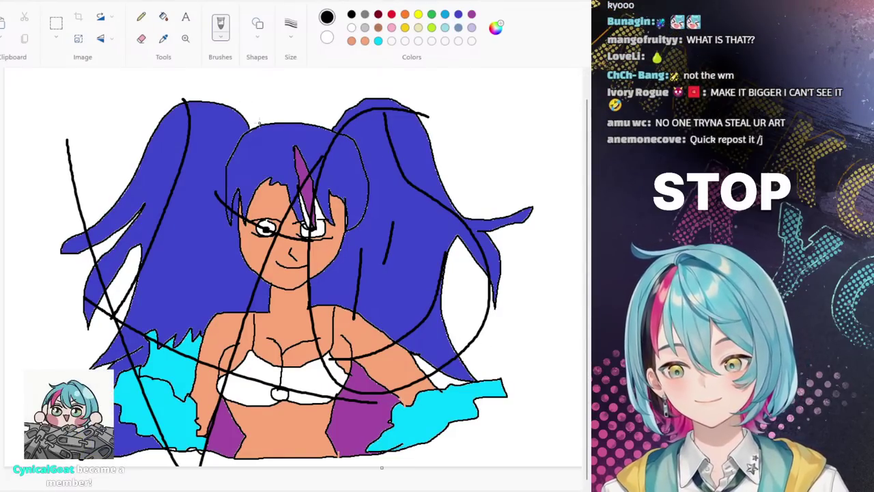
Step: Undo all the black strokes scribbled over the portrait
key("ctrl+z")
key("ctrl+z")
key("ctrl+z")
key("ctrl+z")
key("ctrl+z")
key("ctrl+z")
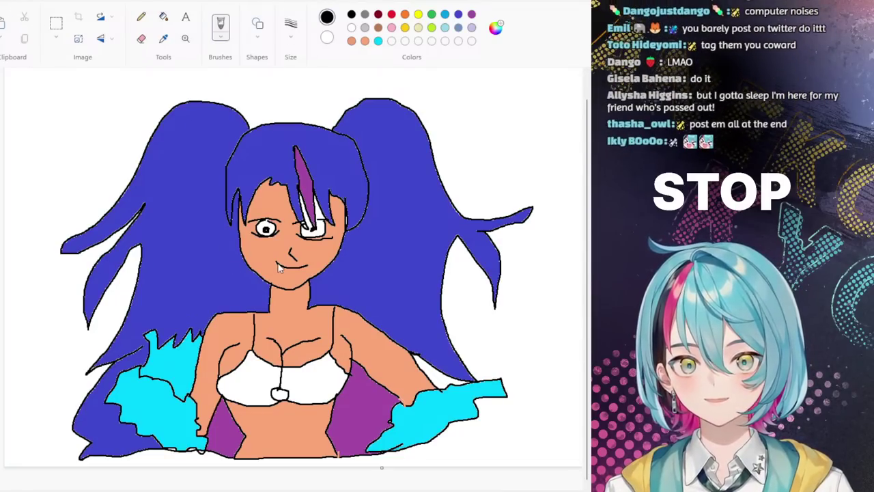
Step: Clear the finished portrait from the canvas and draw a wide, rounded face outline with an open top in black
key("ctrl+a")
key("Delete")
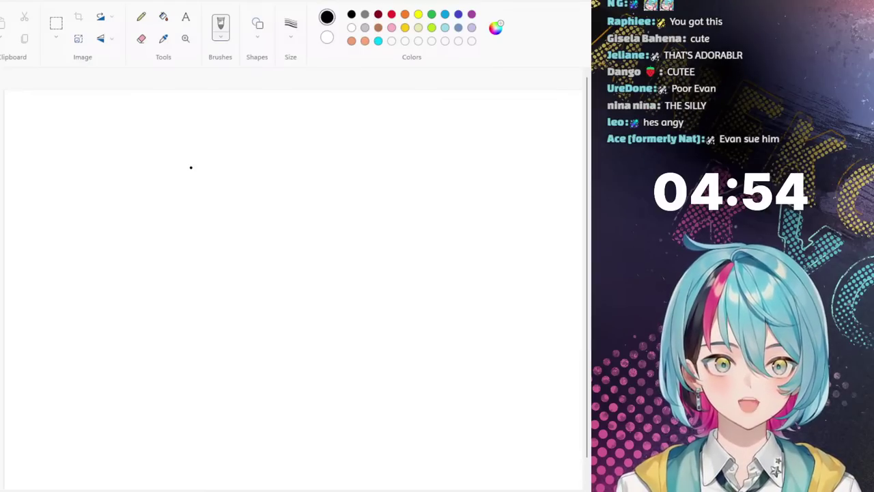
mouse_move(177, 190)
left_mouse_down()
mouse_move(197, 262)
mouse_move(275, 286)
mouse_move(332, 288)
mouse_move(389, 224)
left_mouse_up()
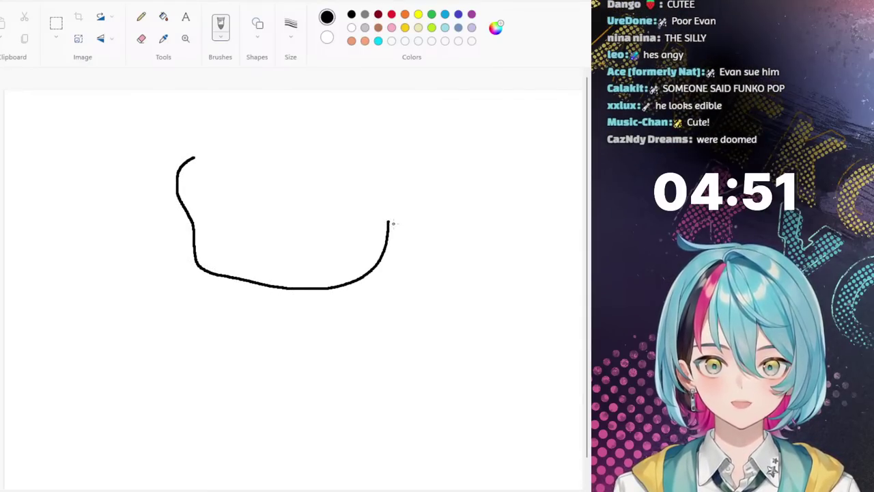
key("ctrl+z")
mouse_move(190, 166)
left_mouse_down()
mouse_move(175, 217)
mouse_move(189, 266)
mouse_move(231, 298)
mouse_move(293, 301)
mouse_move(346, 292)
mouse_move(358, 279)
mouse_move(368, 209)
left_mouse_up()
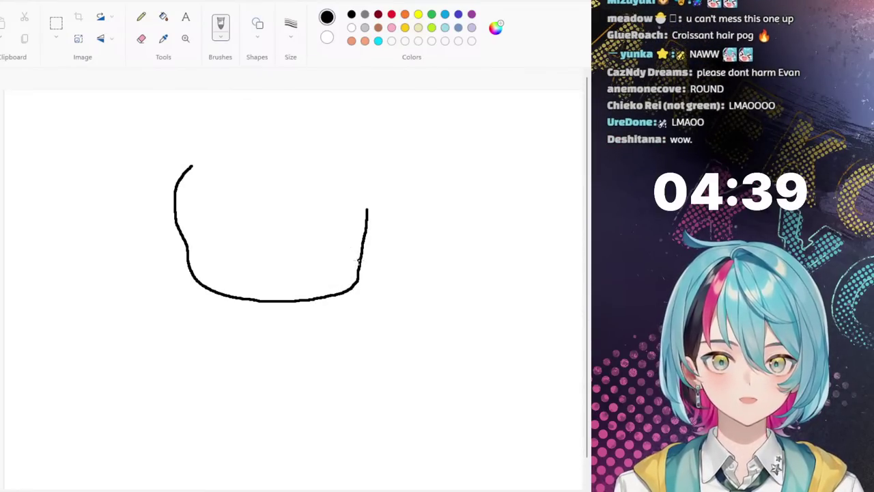
Step: Draw a small rounded ear on each side of the face, redrawing the left one slightly lower and narrower
mouse_move(361, 261)
left_mouse_down()
mouse_move(387, 240)
mouse_move(381, 214)
left_mouse_up()
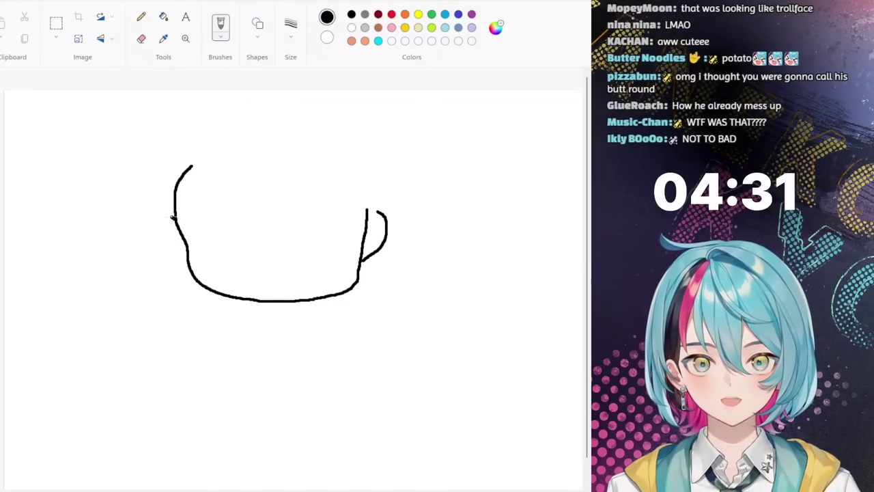
mouse_move(172, 218)
left_mouse_down()
mouse_move(157, 219)
mouse_move(187, 261)
left_mouse_up()
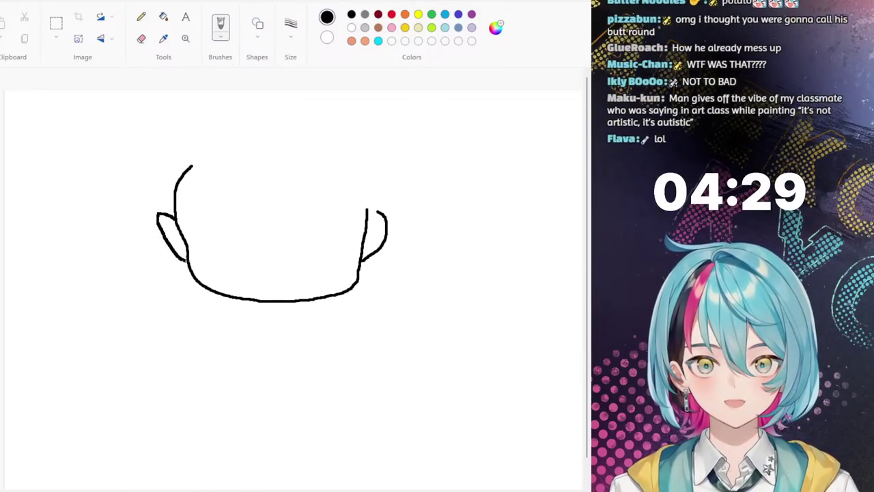
key("ctrl+z")
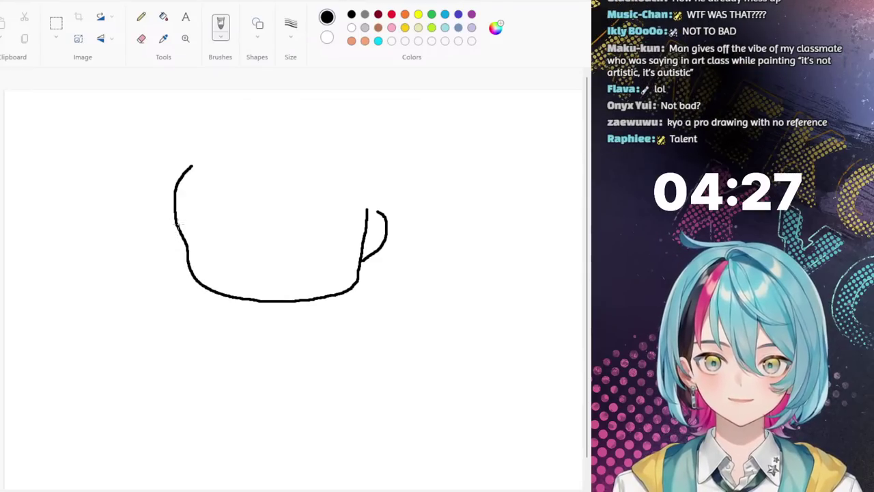
mouse_move(176, 223)
left_mouse_down()
mouse_move(169, 251)
mouse_move(191, 273)
left_mouse_up()
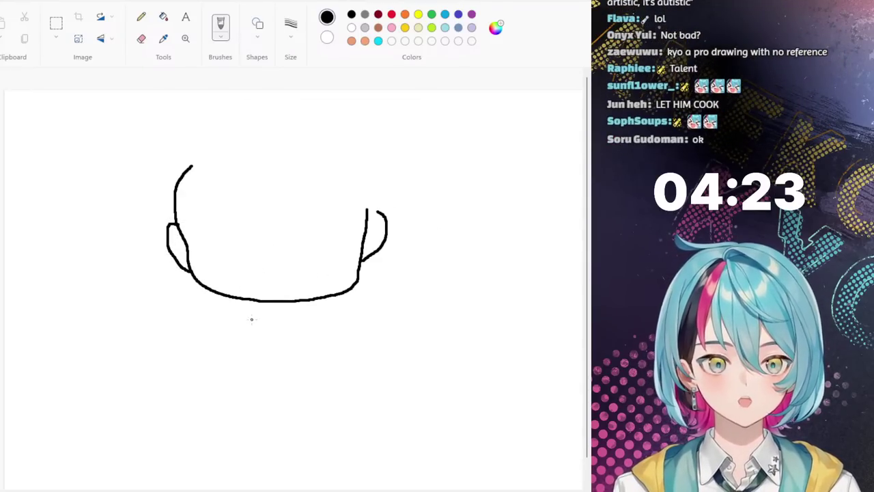
Step: Draw a short narrow neck under the chin with a V-shaped collar and a front line running down from it
mouse_move(281, 301)
left_mouse_down()
mouse_move(280, 313)
mouse_move(262, 313)
left_mouse_up()
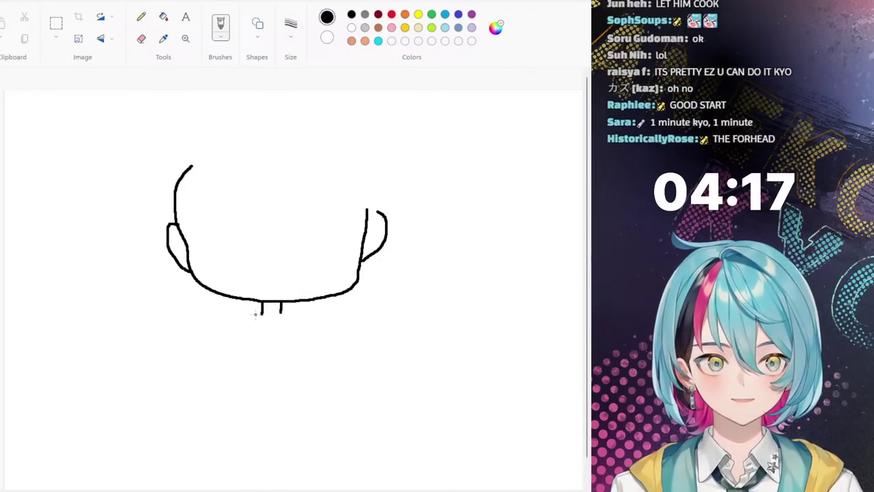
mouse_move(255, 314)
left_mouse_down()
mouse_move(272, 345)
mouse_move(288, 315)
mouse_move(267, 316)
mouse_move(299, 318)
mouse_move(295, 334)
mouse_move(260, 360)
mouse_move(247, 329)
mouse_move(260, 312)
left_mouse_up()
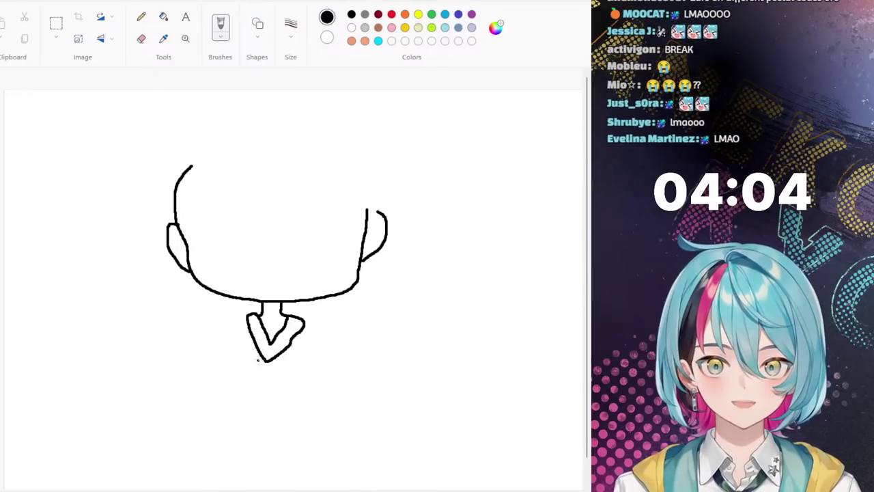
left_click_drag(266, 362, 271, 404)
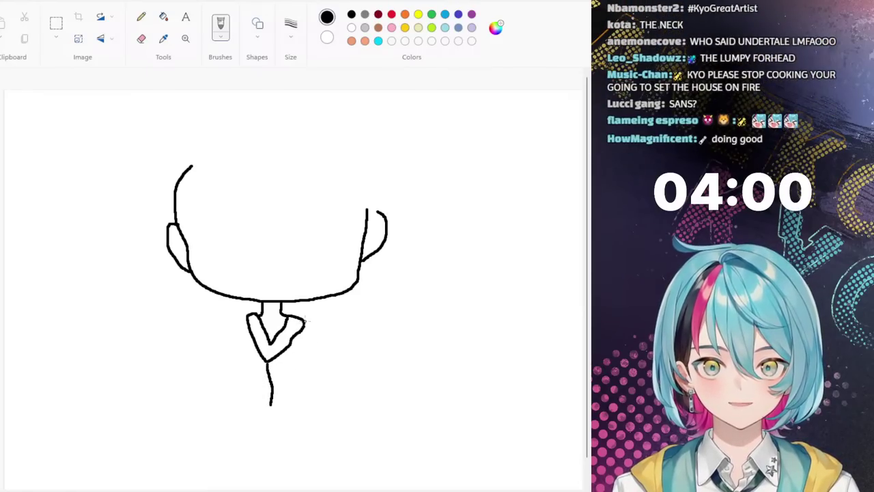
Step: Outline the jacket's body and spread sleeves, add an inner line along the right sleeve, and extend the front line to the hem
mouse_move(301, 318)
left_mouse_down()
mouse_move(326, 336)
mouse_move(364, 395)
mouse_move(342, 408)
mouse_move(307, 375)
mouse_move(303, 413)
mouse_move(230, 413)
mouse_move(236, 359)
mouse_move(204, 405)
mouse_move(181, 391)
mouse_move(209, 371)
mouse_move(248, 315)
left_mouse_up()
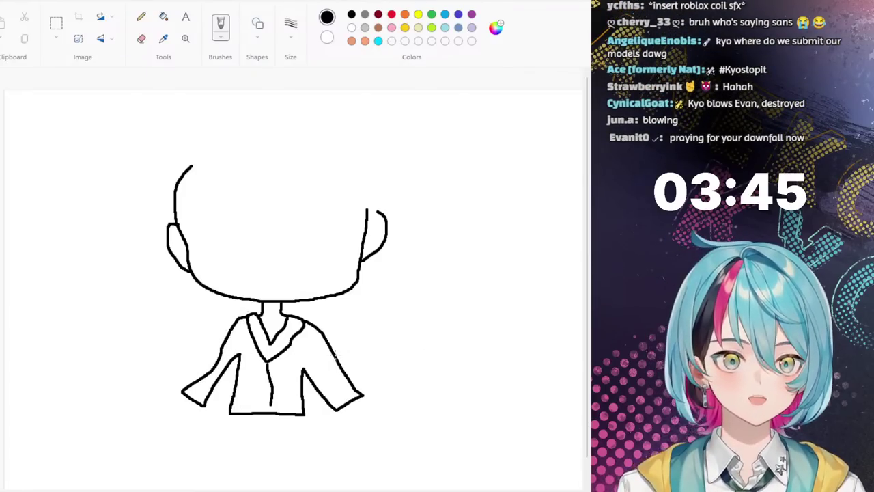
left_click_drag(311, 321, 335, 380)
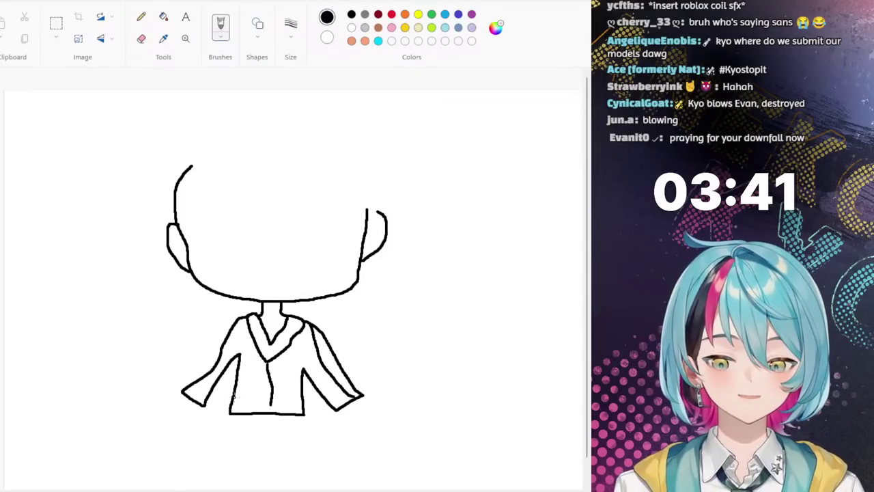
left_click_drag(269, 404, 271, 414)
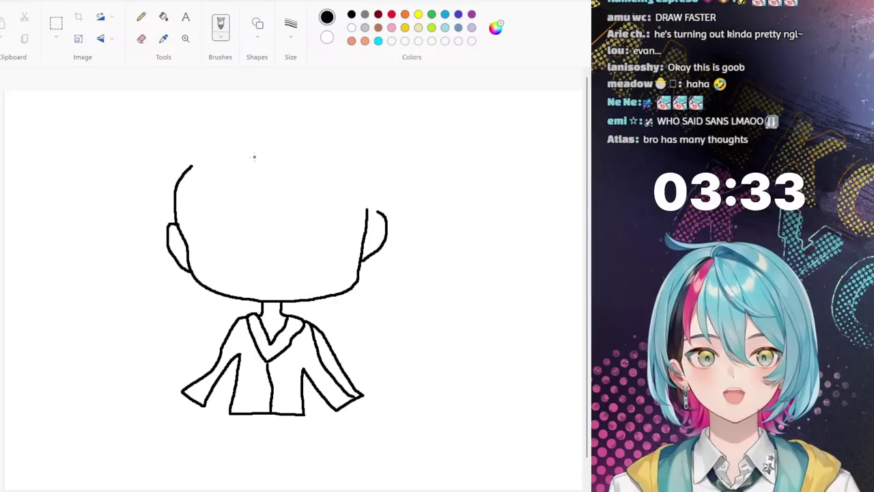
Step: Draw swept-over hair in black, with two long curved locks across the crown and pointed bangs falling toward the right ear
mouse_move(225, 168)
left_mouse_down()
mouse_move(229, 145)
mouse_move(254, 117)
mouse_move(330, 107)
mouse_move(349, 121)
mouse_move(304, 120)
mouse_move(270, 132)
mouse_move(230, 171)
left_mouse_up()
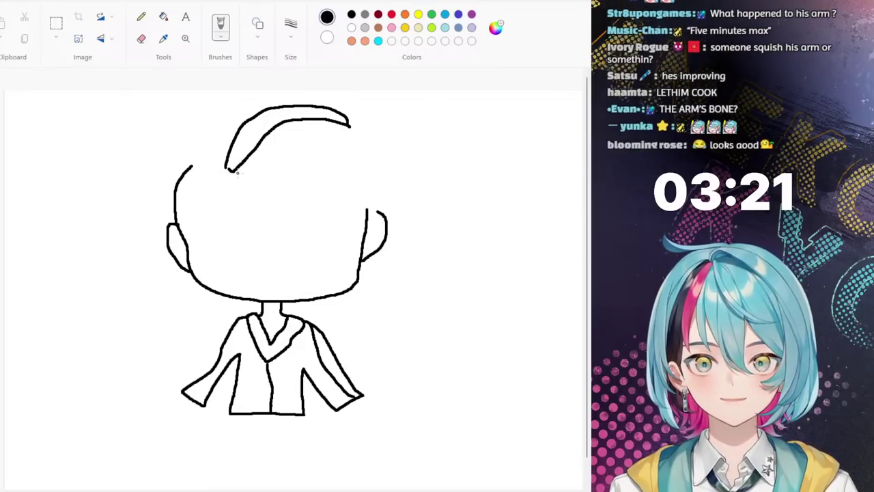
mouse_move(235, 170)
left_mouse_down()
mouse_move(254, 150)
mouse_move(235, 176)
mouse_move(248, 178)
mouse_move(290, 148)
mouse_move(334, 140)
mouse_move(386, 161)
mouse_move(394, 154)
mouse_move(349, 124)
left_mouse_up()
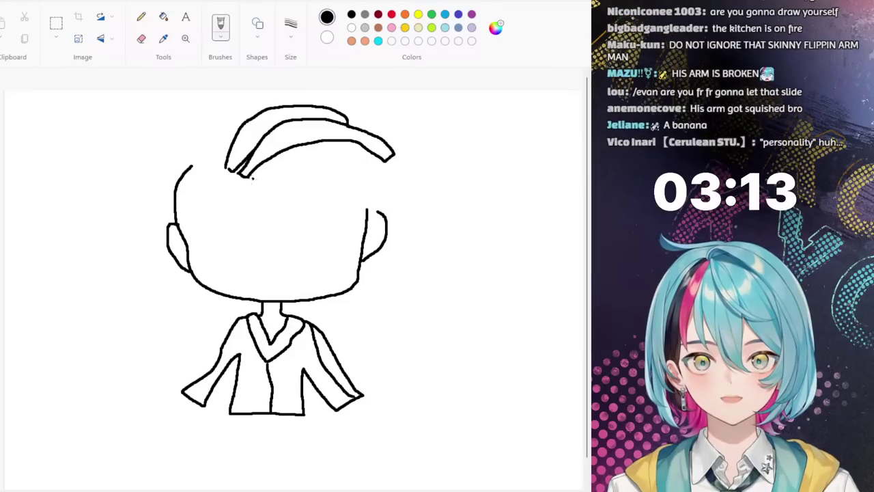
mouse_move(249, 177)
left_mouse_down()
mouse_move(280, 168)
mouse_move(301, 186)
mouse_move(276, 235)
mouse_move(283, 237)
mouse_move(314, 197)
mouse_move(310, 166)
mouse_move(273, 156)
left_mouse_up()
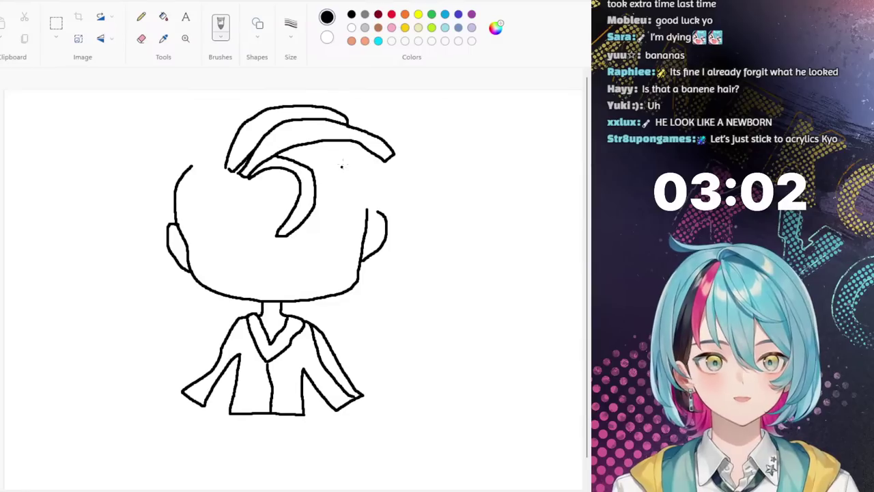
mouse_move(329, 149)
left_mouse_down()
mouse_move(335, 189)
mouse_move(322, 228)
mouse_move(315, 183)
left_mouse_up()
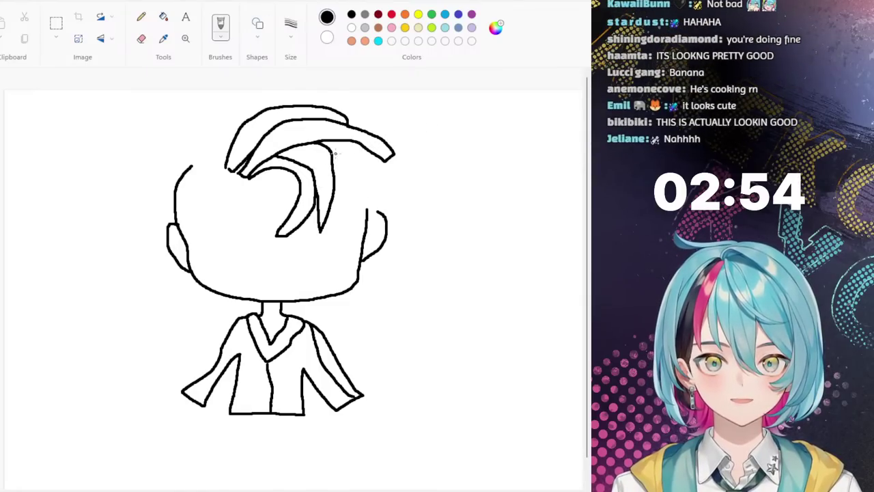
mouse_move(332, 155)
left_mouse_down()
mouse_move(352, 154)
mouse_move(382, 176)
left_mouse_up()
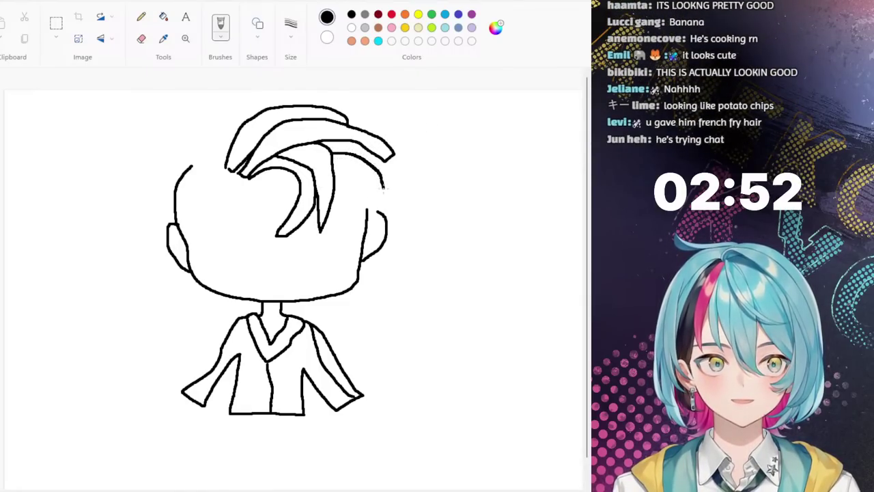
mouse_move(380, 207)
left_mouse_down()
mouse_move(395, 217)
mouse_move(387, 154)
mouse_move(341, 164)
mouse_move(340, 220)
mouse_move(354, 224)
mouse_move(363, 164)
mouse_move(356, 155)
mouse_move(366, 212)
mouse_move(381, 210)
left_mouse_up()
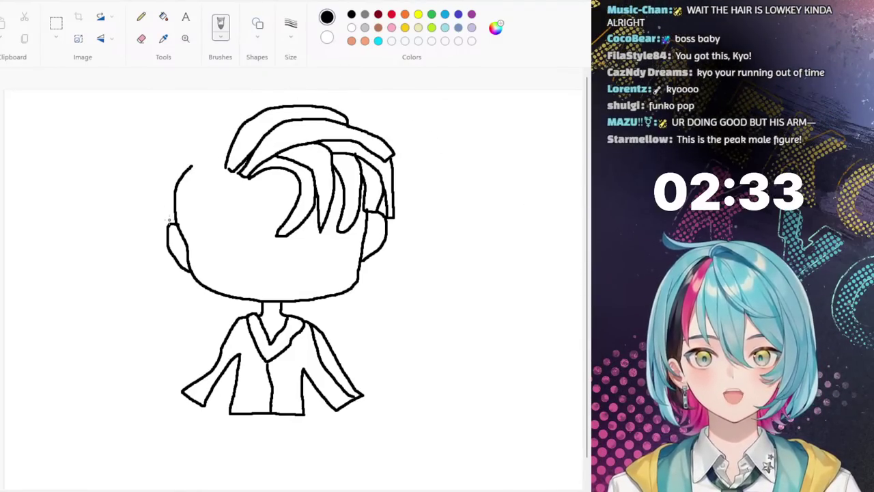
Step: Outline the hair on the left side of the head from the crown to the ear and close the hairline across the forehead
mouse_move(168, 172)
left_mouse_down()
mouse_move(195, 138)
mouse_move(236, 136)
left_mouse_up()
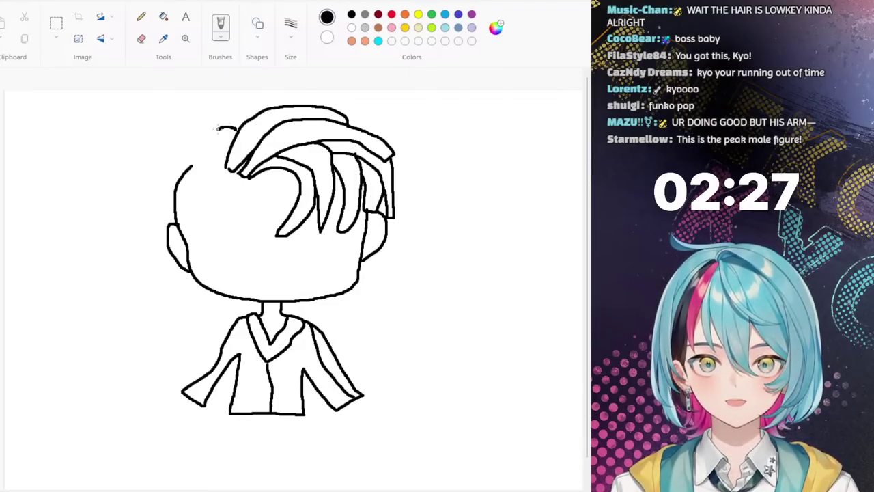
mouse_move(217, 128)
left_mouse_down()
mouse_move(185, 142)
mouse_move(168, 164)
mouse_move(165, 222)
left_mouse_up()
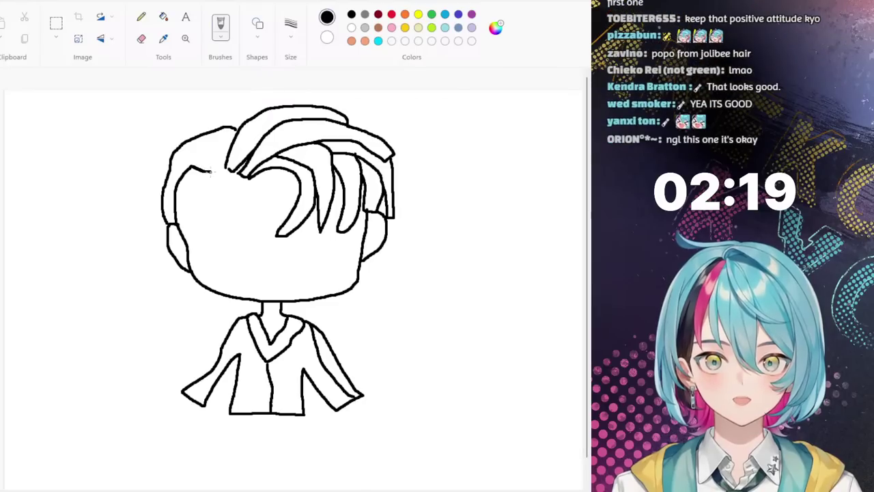
left_click_drag(191, 166, 238, 175)
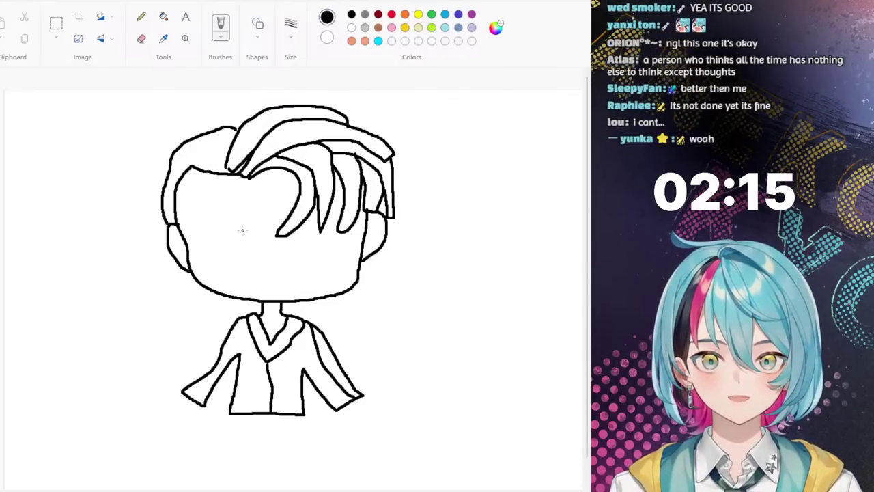
Step: Draw slanted eyebrows and a small open mouth with a peaked upper lip just above the chin
left_click_drag(242, 228, 209, 215)
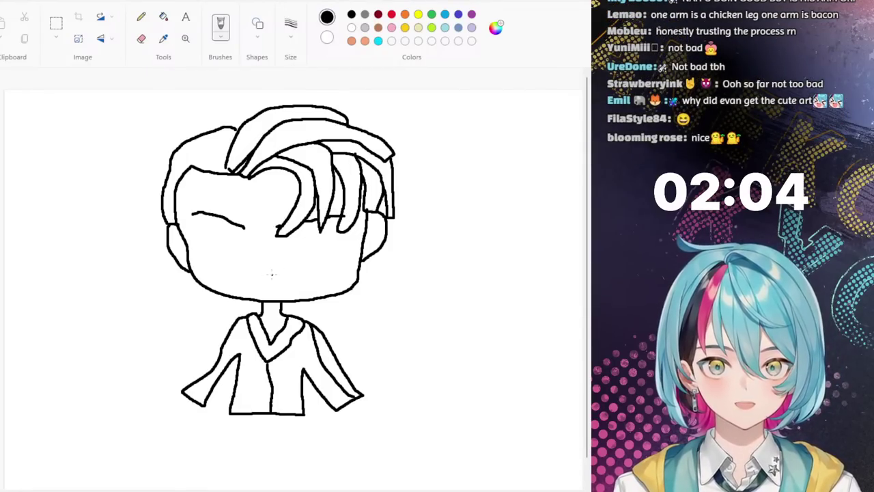
mouse_move(262, 281)
left_mouse_down()
mouse_move(288, 283)
mouse_move(262, 282)
left_mouse_up()
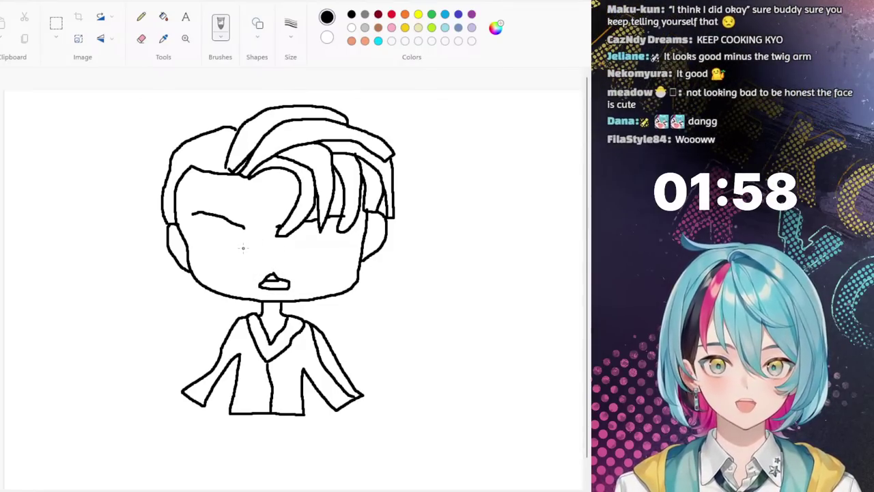
Step: Outline two large eyes beneath the eyebrows and add a curved upper-lid line inside each one
mouse_move(233, 239)
left_mouse_down()
mouse_move(194, 242)
mouse_move(206, 270)
mouse_move(240, 271)
mouse_move(243, 240)
left_mouse_up()
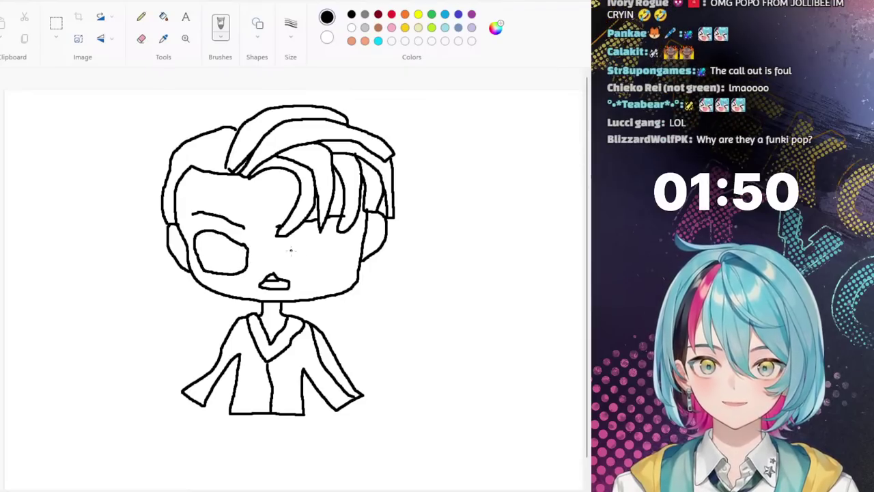
mouse_move(307, 236)
left_mouse_down()
mouse_move(351, 236)
mouse_move(341, 264)
mouse_move(298, 266)
mouse_move(293, 245)
mouse_move(328, 239)
left_mouse_up()
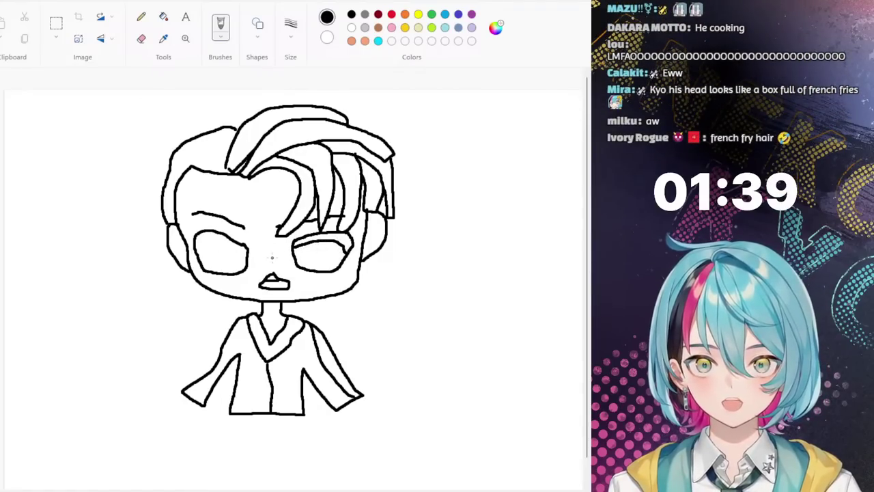
left_click_drag(214, 241, 203, 254)
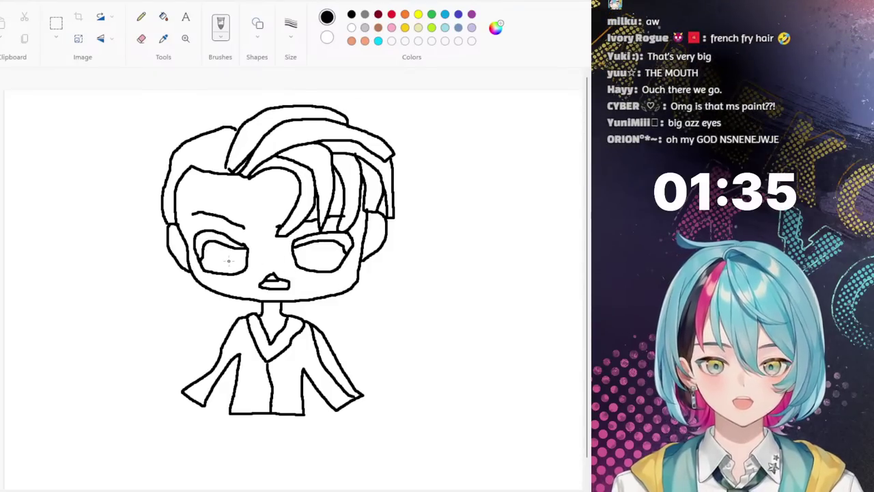
mouse_move(225, 247)
left_mouse_down()
mouse_move(211, 258)
mouse_move(221, 271)
left_mouse_up()
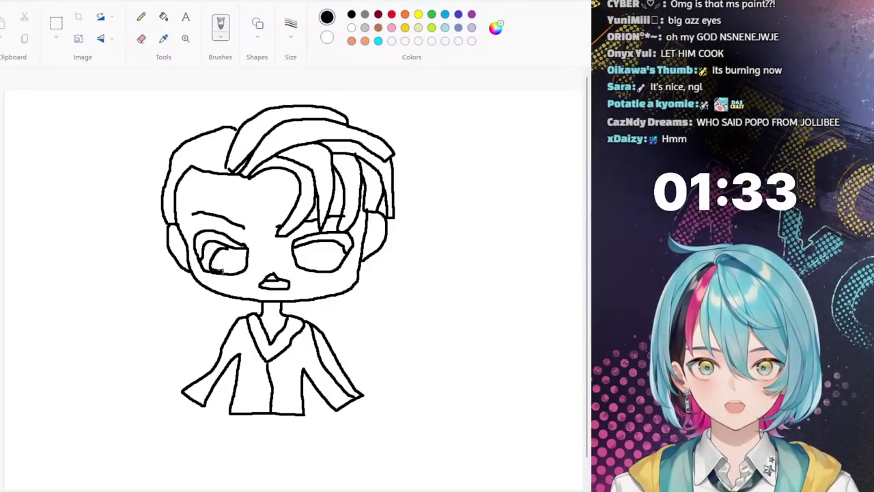
key("ctrl+z")
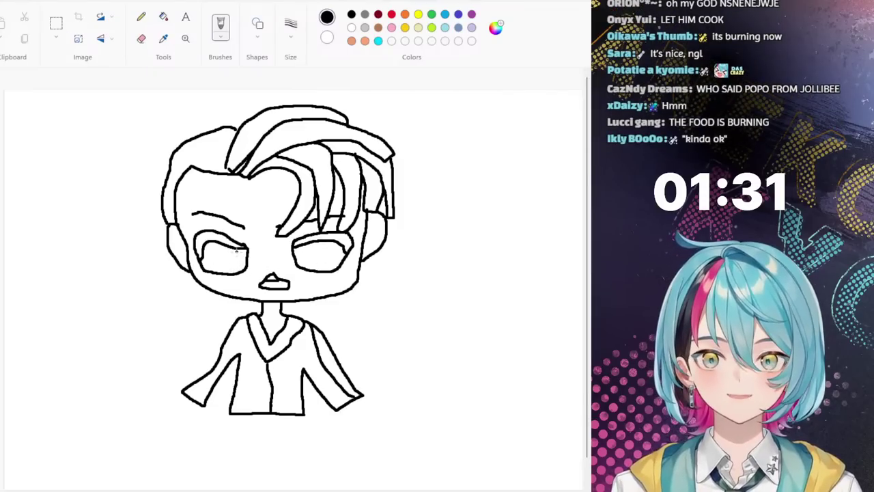
key("ctrl+z")
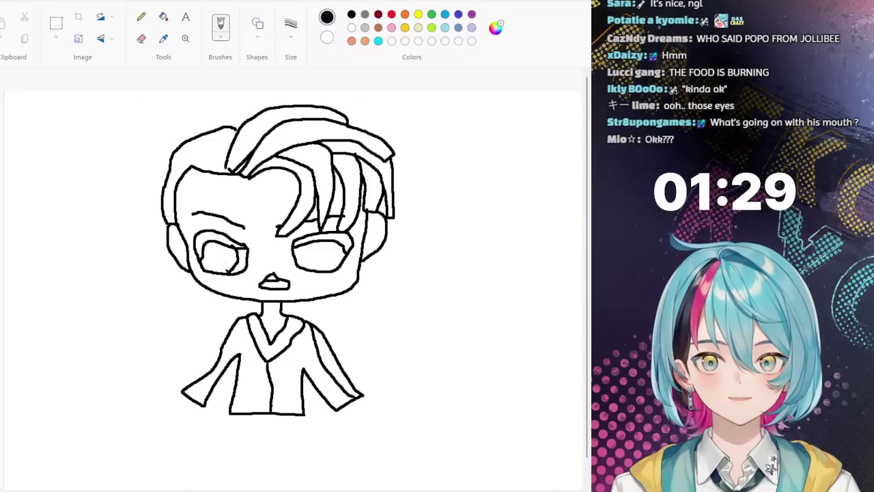
Step: Draw a rounded iris inside each eye and add a solid black pupil at its center
left_click_drag(218, 244, 211, 258)
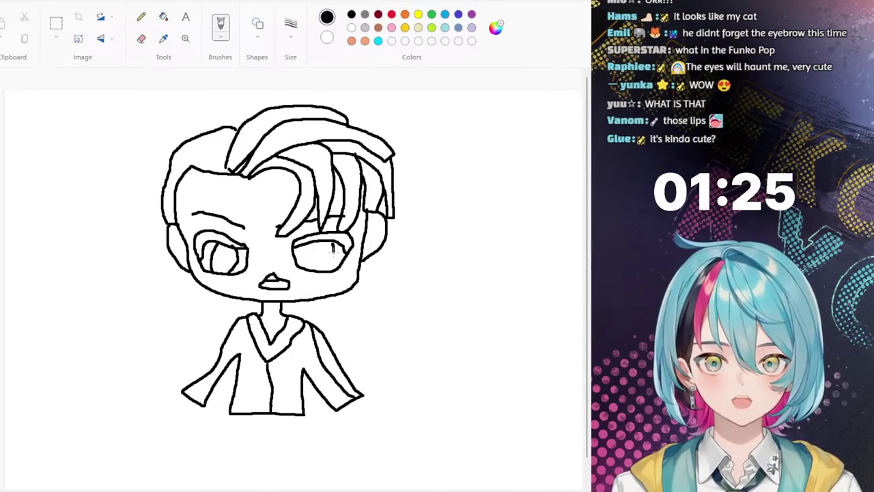
left_click_drag(333, 245, 328, 265)
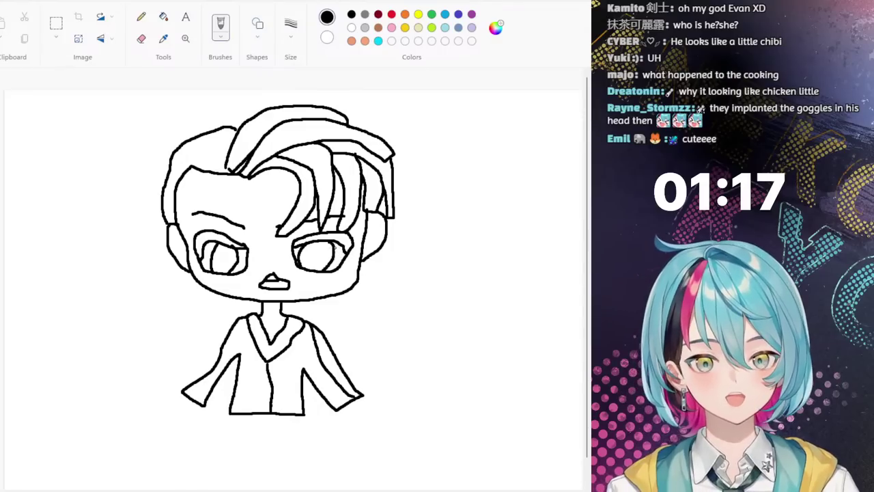
left_click_drag(318, 252, 315, 259)
left_click_drag(230, 259, 225, 261)
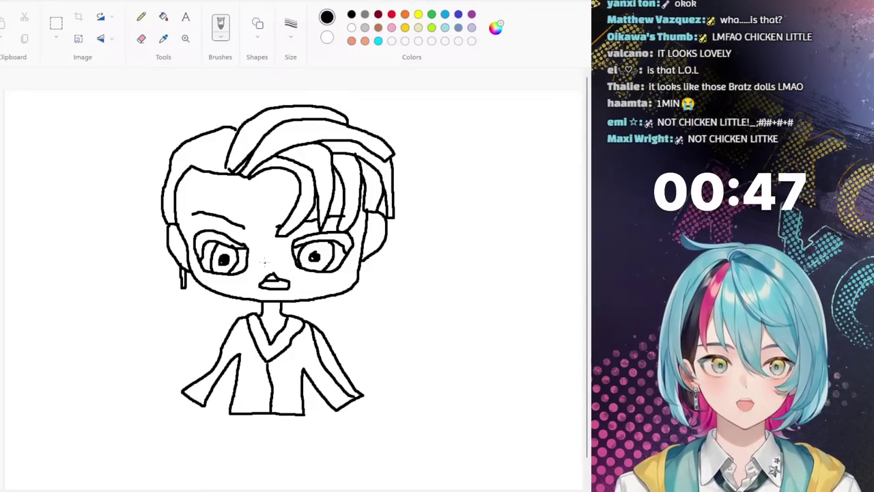
Step: Hang a narrow earring below the left ear and draw a small curved nose above the mouth
mouse_move(264, 259)
left_mouse_down()
mouse_move(283, 259)
mouse_move(284, 267)
left_mouse_up()
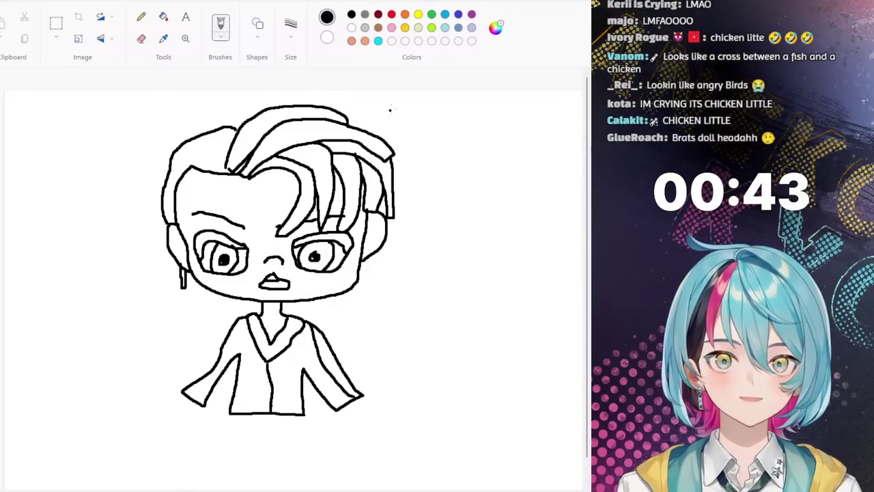
Step: Fill the face, both ears and the neck with brown
left_click(378, 27)
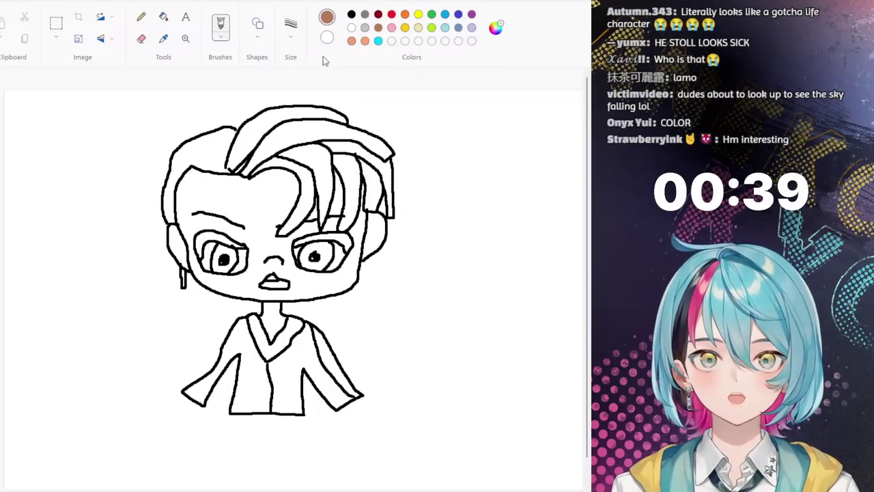
left_click(164, 19)
left_click(267, 212)
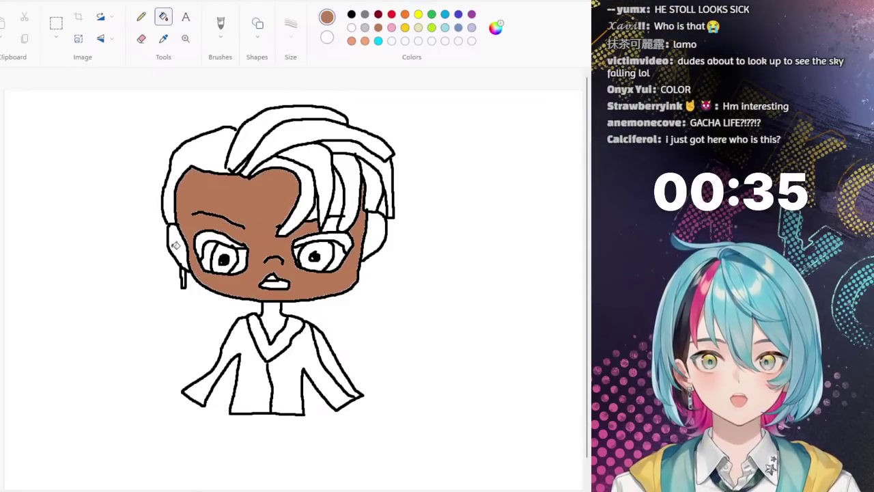
left_click(377, 232)
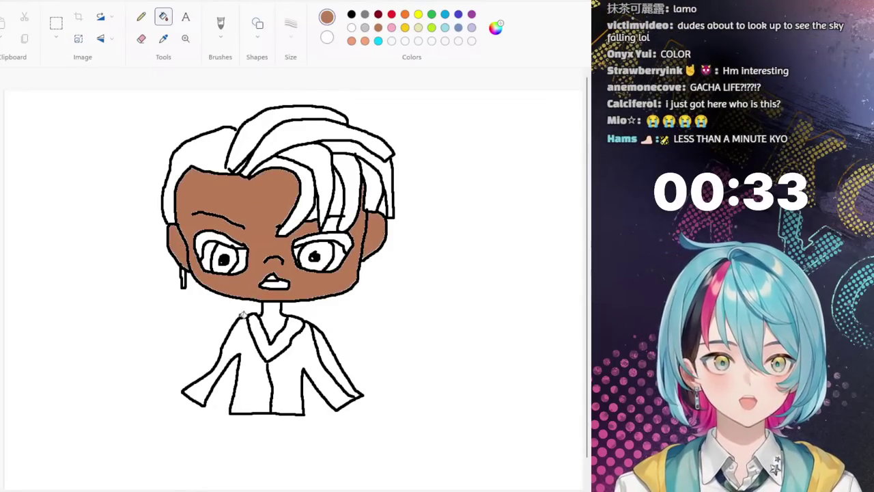
left_click(266, 313)
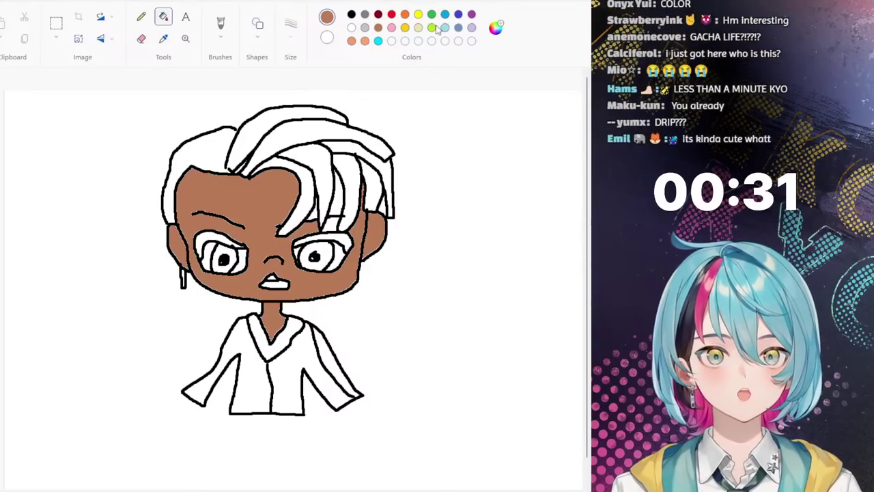
Step: Fill the hair locks, bangs and side hair with pale yellow
left_click(364, 13)
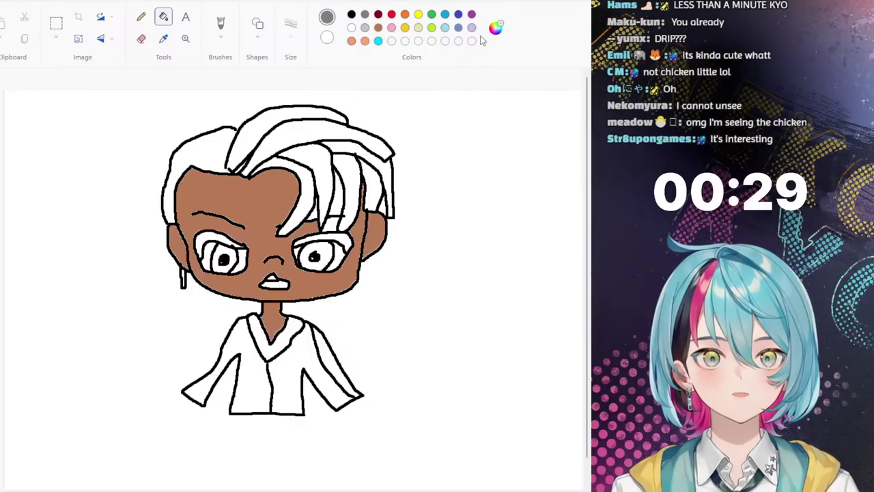
left_click(418, 27)
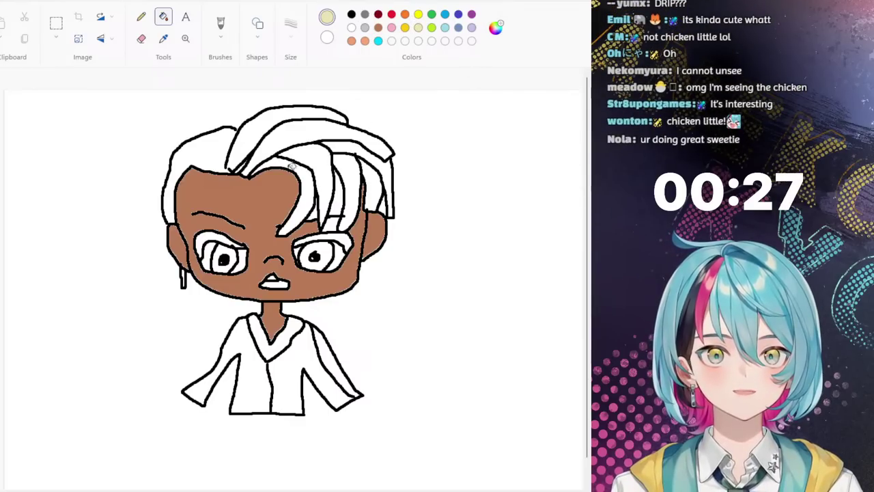
left_click(252, 138)
left_click(286, 141)
left_click(309, 156)
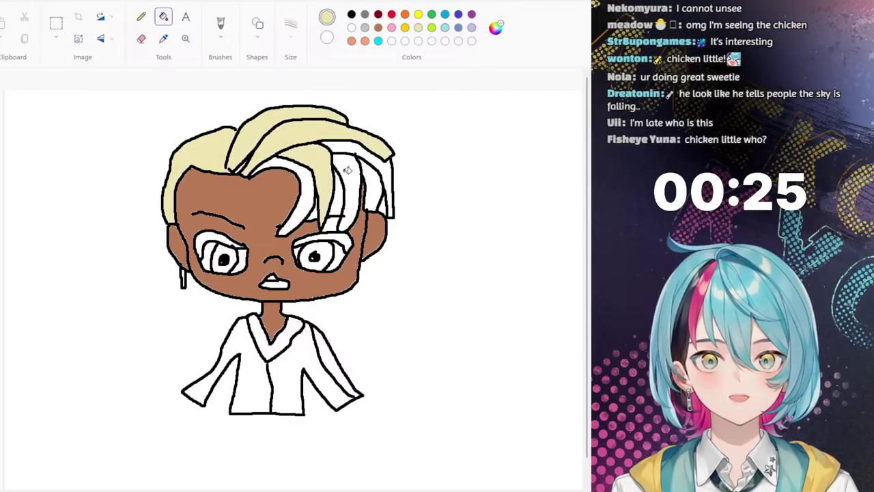
left_click(347, 170)
left_click(338, 198)
left_click(312, 194)
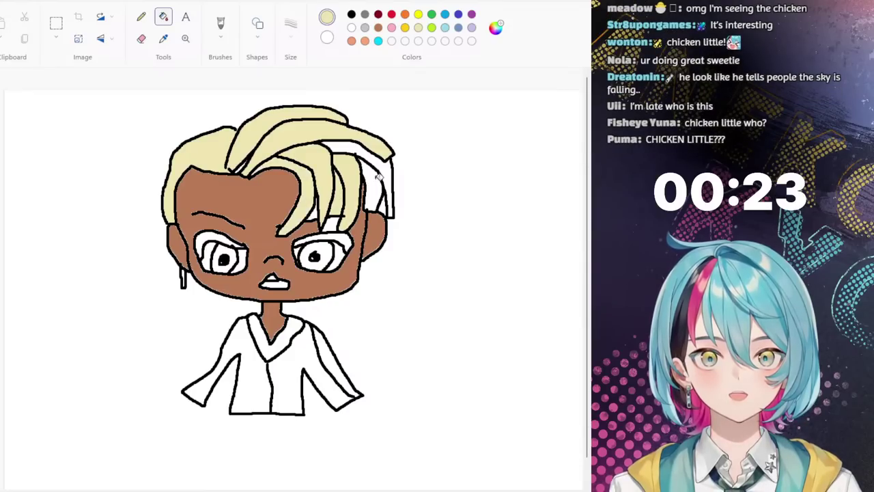
left_click(378, 179)
left_click(394, 165)
left_click(351, 180)
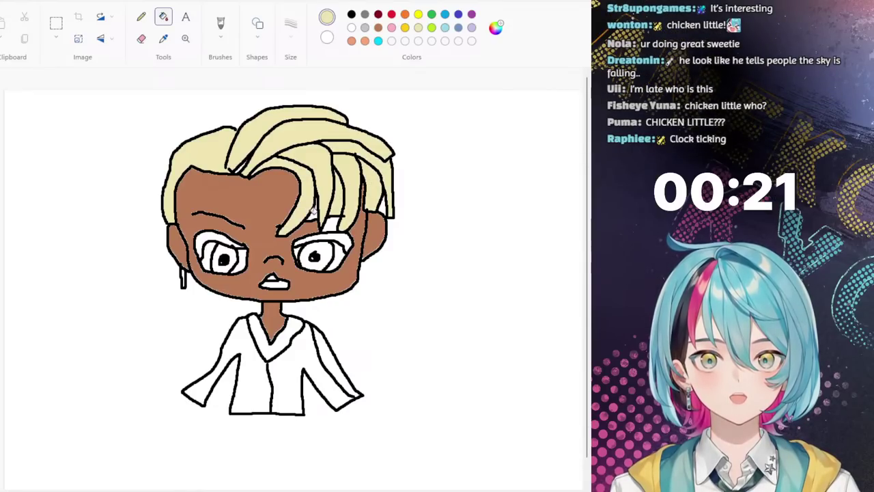
Step: Fill the uncolored skin gap between the bangs above the right eye with brown
left_click(377, 27)
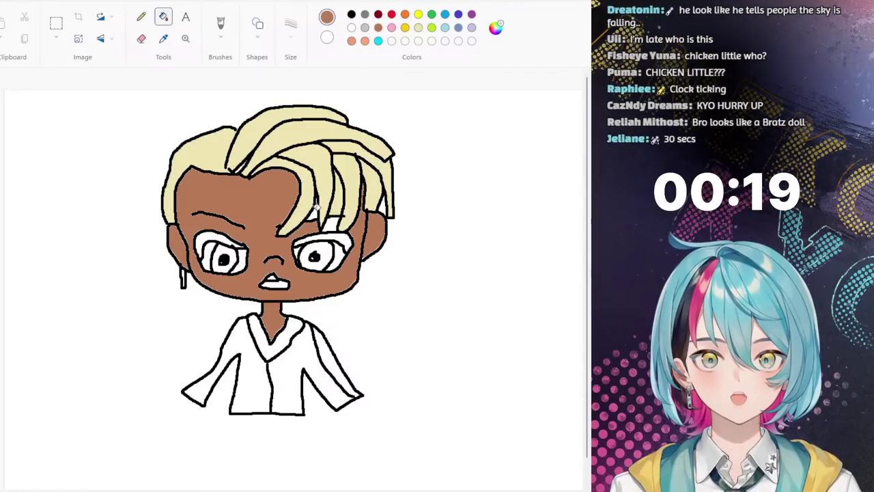
left_click(333, 223)
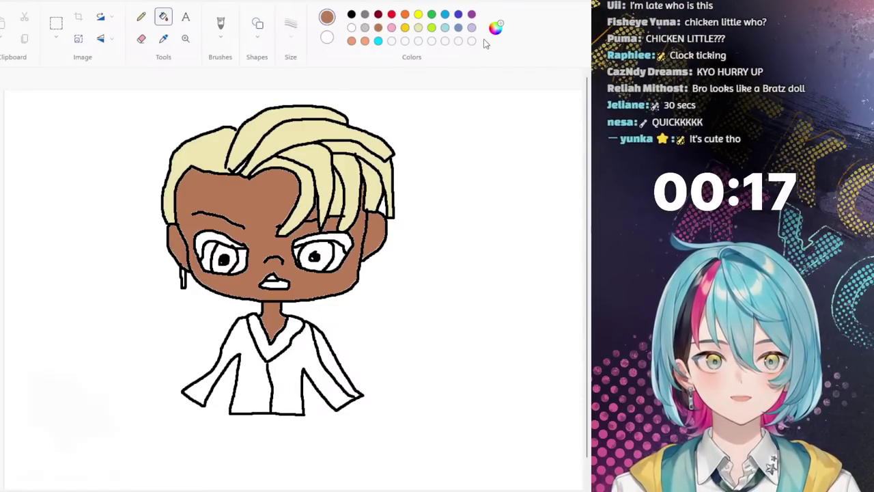
Step: Fill both irises with light turquoise and the open mouth with red
left_click(445, 28)
left_click(325, 257)
left_click(235, 258)
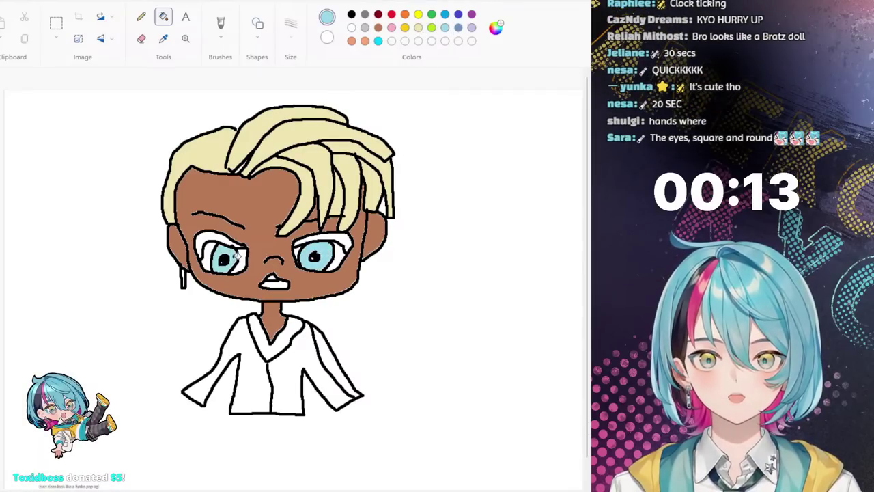
left_click(391, 13)
left_click(278, 286)
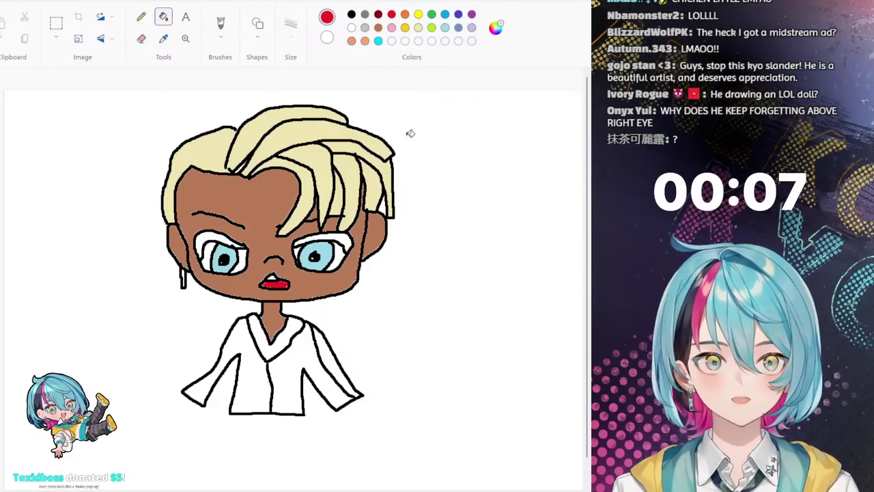
Step: Fill the jacket collar with gold and the stripe on the right sleeve with turquoise
left_click(405, 28)
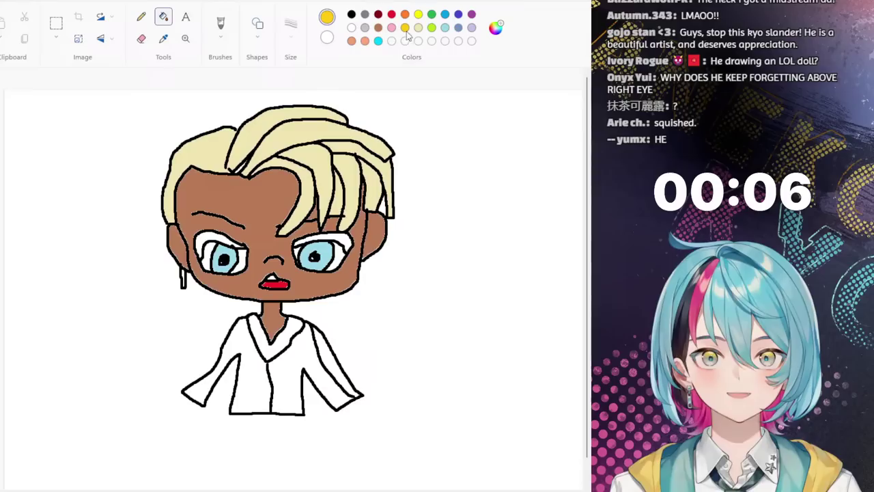
left_click(282, 333)
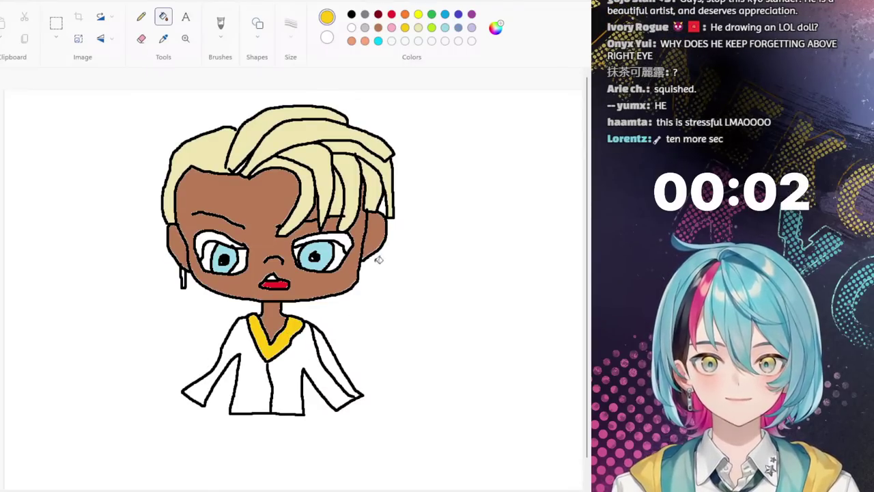
left_click(378, 41)
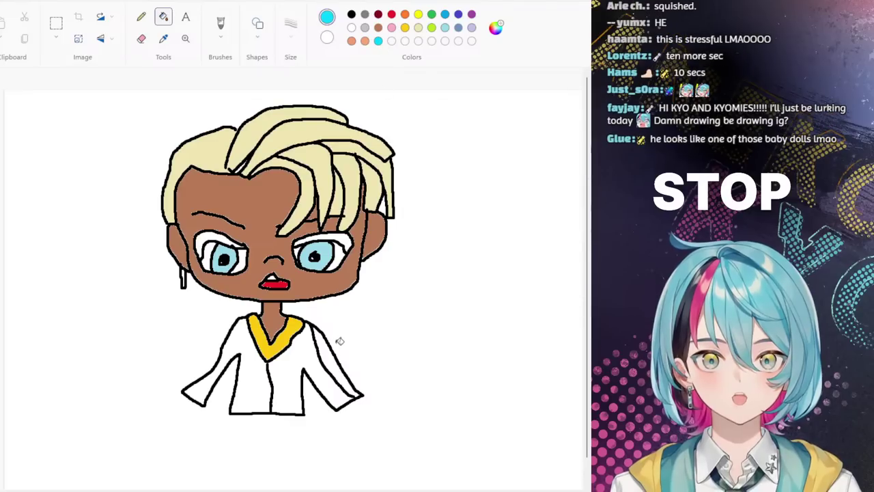
left_click(333, 352)
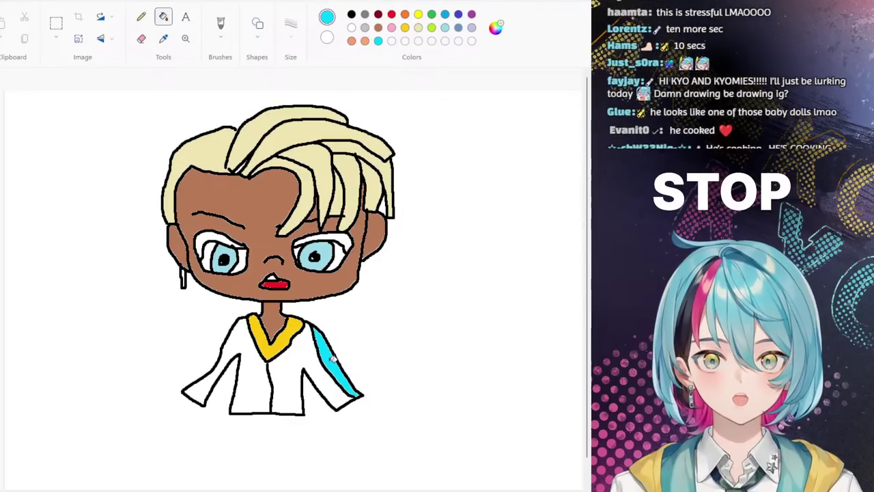
Step: Fill the jacket body and both sleeves with dark gray
left_click(351, 14)
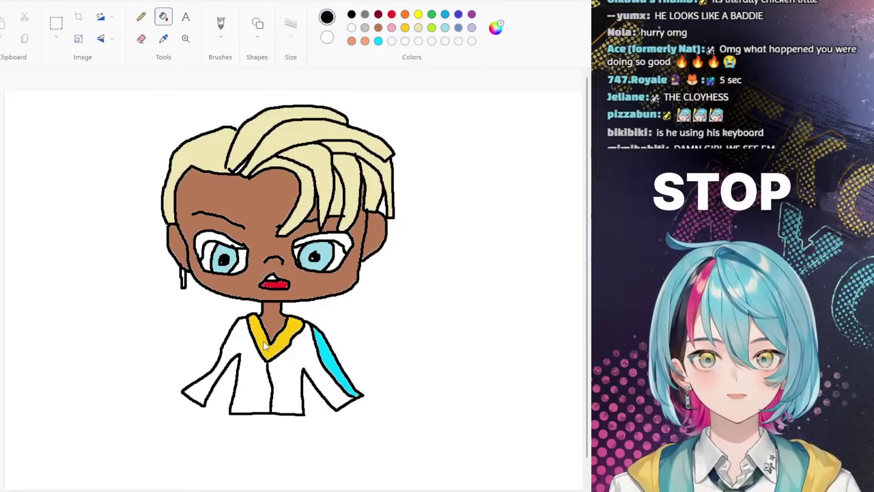
left_click(292, 383)
left_click(231, 373)
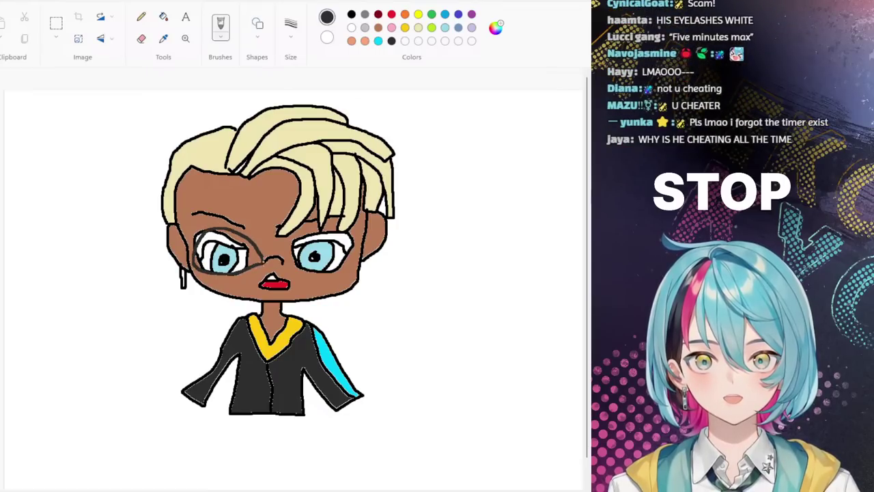
Step: Undo the dark gray lens outline and draw black rounded glasses around the eyes
key("ctrl+z")
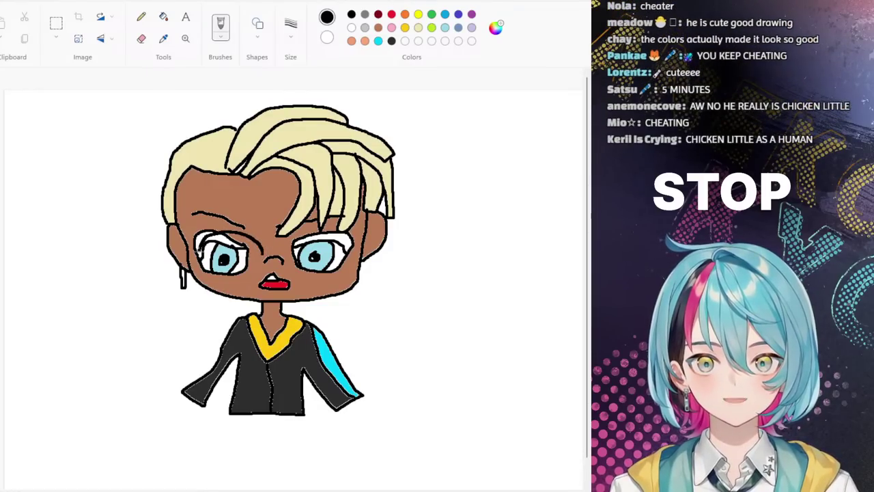
mouse_move(198, 243)
left_mouse_down()
mouse_move(210, 272)
mouse_move(239, 279)
mouse_move(254, 274)
mouse_move(260, 251)
mouse_move(263, 262)
mouse_move(317, 231)
mouse_move(347, 239)
mouse_move(338, 270)
mouse_move(325, 276)
mouse_move(271, 255)
left_mouse_up()
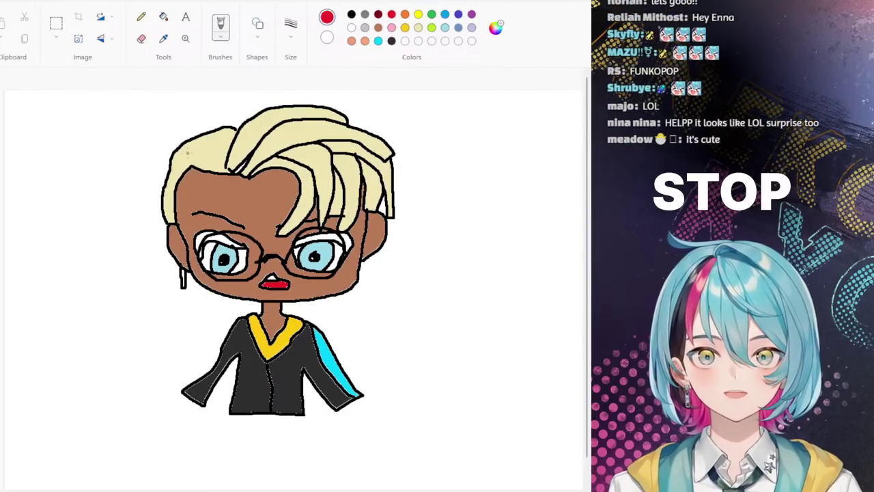
Step: Draw a red anger mark of angled strokes over the hair at the upper left of the head
mouse_move(195, 120)
left_mouse_down()
mouse_move(198, 152)
mouse_move(146, 156)
left_mouse_up()
left_click_drag(197, 165, 149, 181)
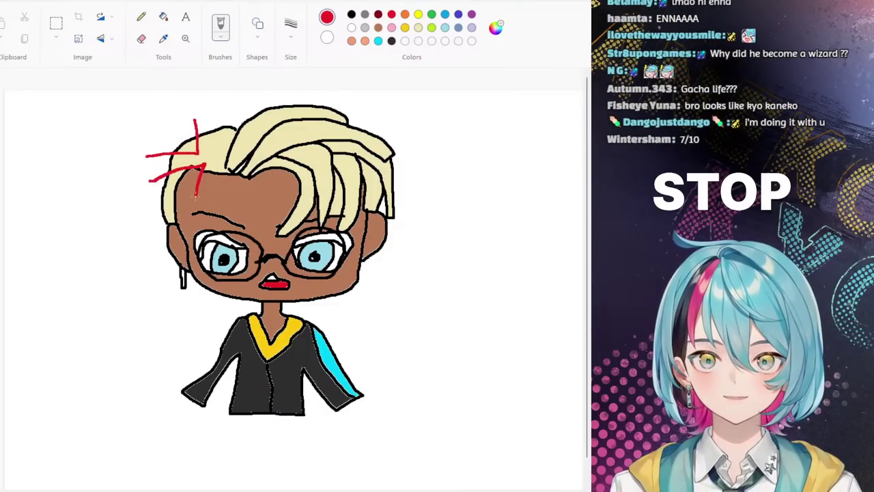
mouse_move(227, 124)
left_mouse_down()
mouse_move(208, 156)
mouse_move(252, 162)
left_mouse_up()
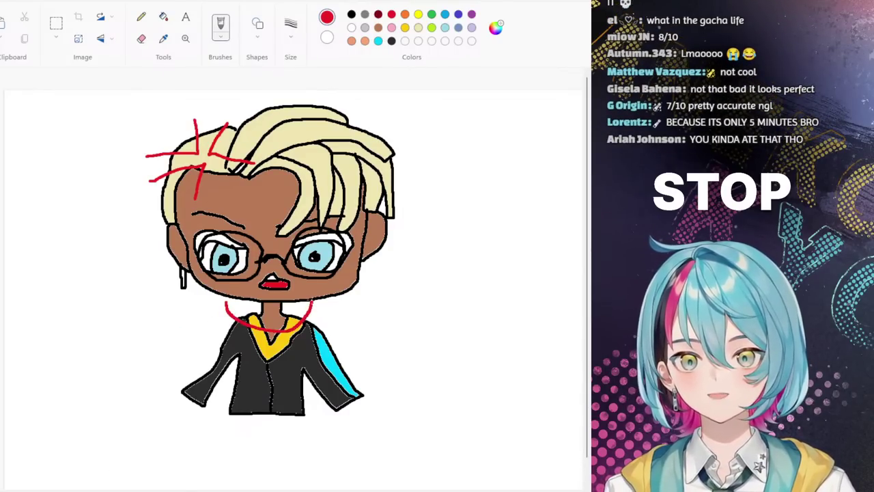
mouse_move(313, 300)
left_mouse_down()
mouse_move(241, 283)
mouse_move(226, 299)
left_mouse_up()
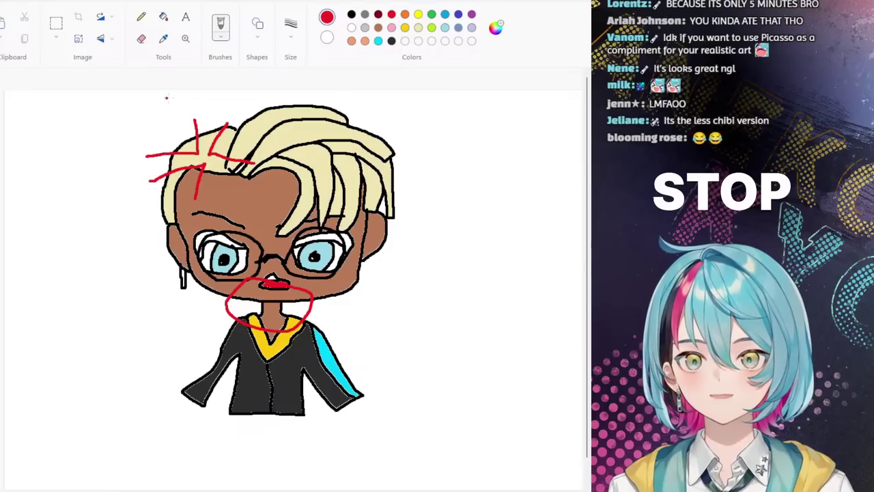
mouse_move(118, 113)
left_mouse_down()
mouse_move(497, 195)
mouse_move(478, 123)
left_mouse_up()
key("ctrl+z")
key("ctrl+z")
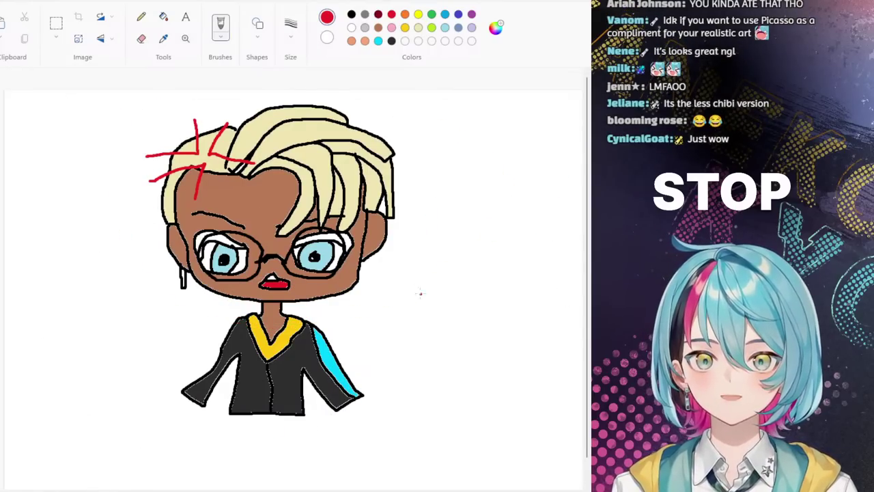
left_click_drag(531, 261, 461, 376)
left_click_drag(483, 295, 572, 400)
left_click_drag(407, 297, 341, 389)
left_click_drag(349, 316, 441, 405)
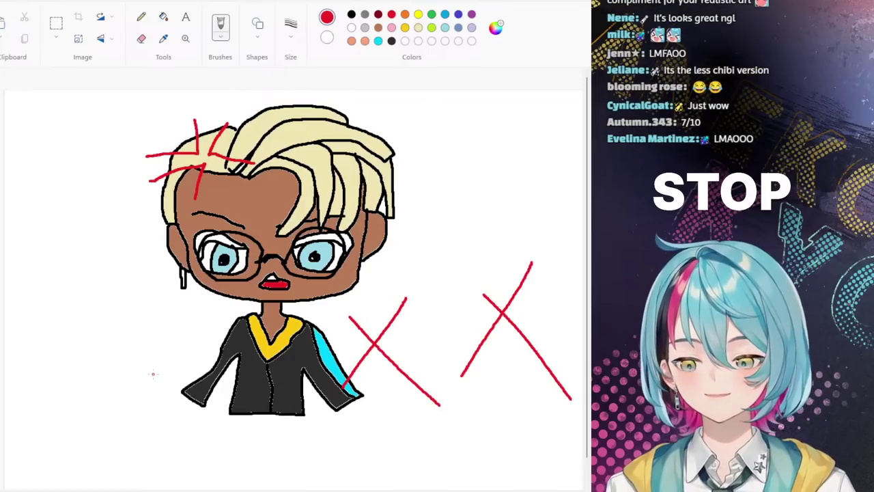
key("ctrl+z")
key("ctrl+z")
key("ctrl+z")
key("ctrl+z")
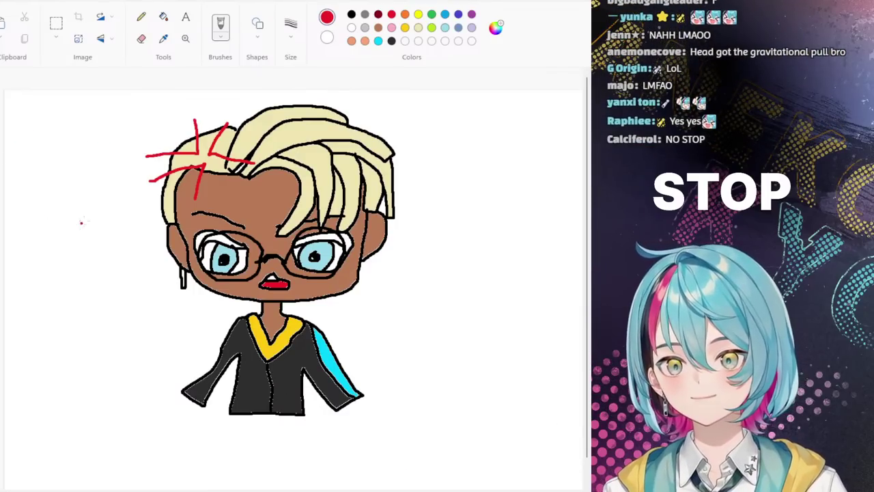
left_click_drag(87, 208, 121, 433)
left_click_drag(122, 324, 241, 203)
left_click_drag(134, 285, 314, 375)
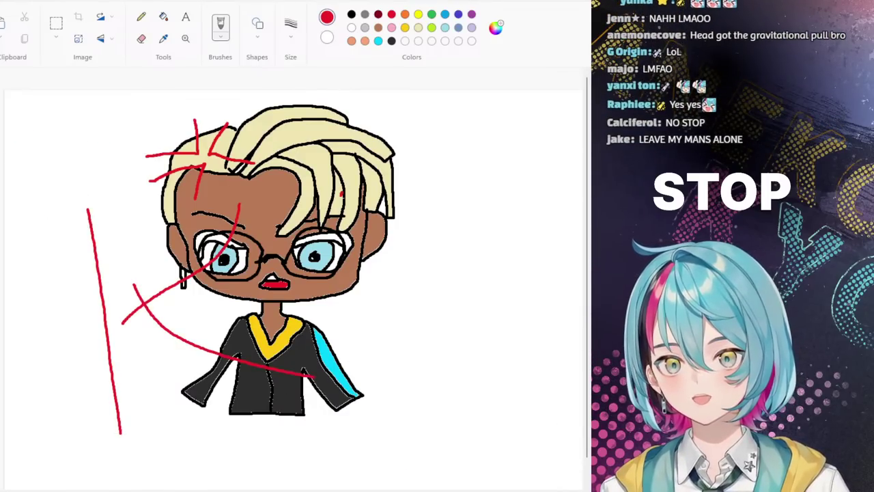
left_click_drag(340, 194, 215, 462)
left_click_drag(264, 277, 377, 367)
left_click_drag(239, 297, 434, 175)
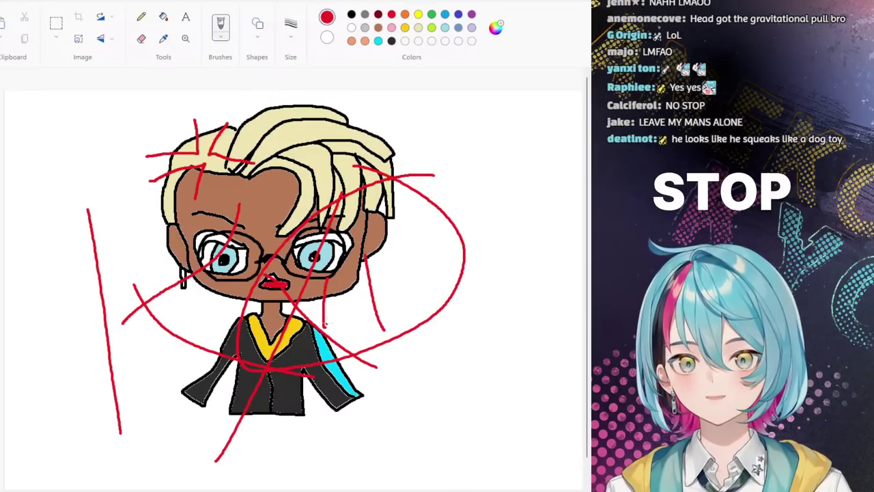
mouse_move(325, 326)
left_mouse_down()
mouse_move(388, 321)
mouse_move(488, 289)
left_mouse_up()
key("ctrl+z")
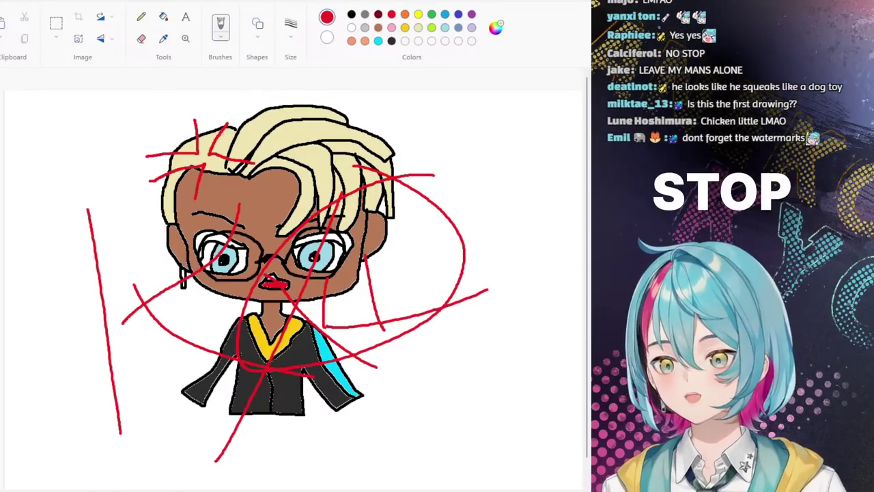
key("ctrl+z")
key("ctrl+z")
key("ctrl+z")
key("ctrl+z")
key("ctrl+z")
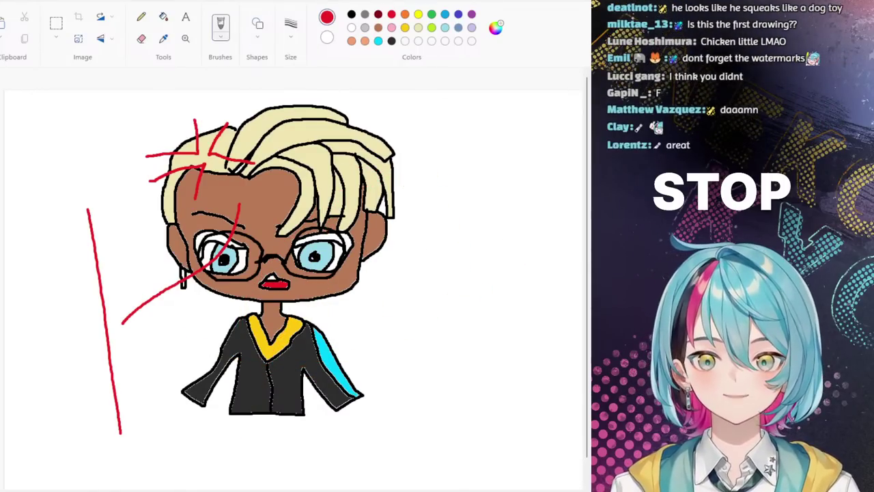
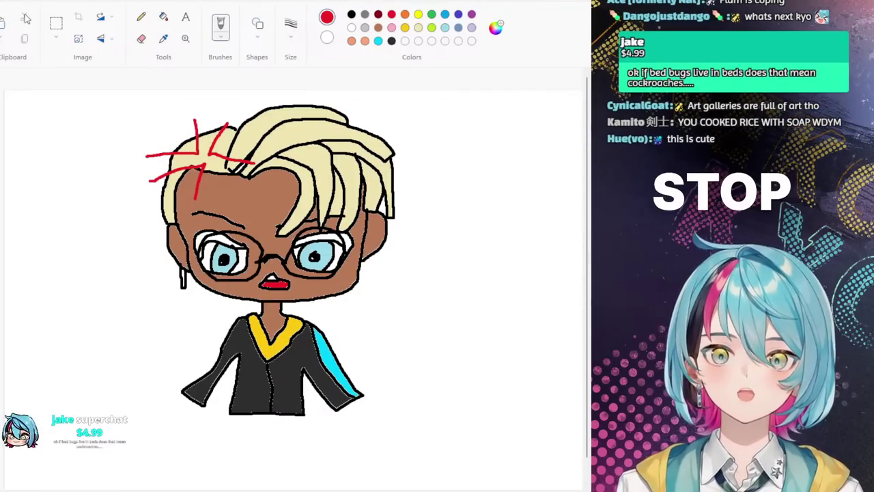
Step: Start a new blank drawing and draw the right half of a face outline as a black curve from chin to temple
key("ctrl+n")
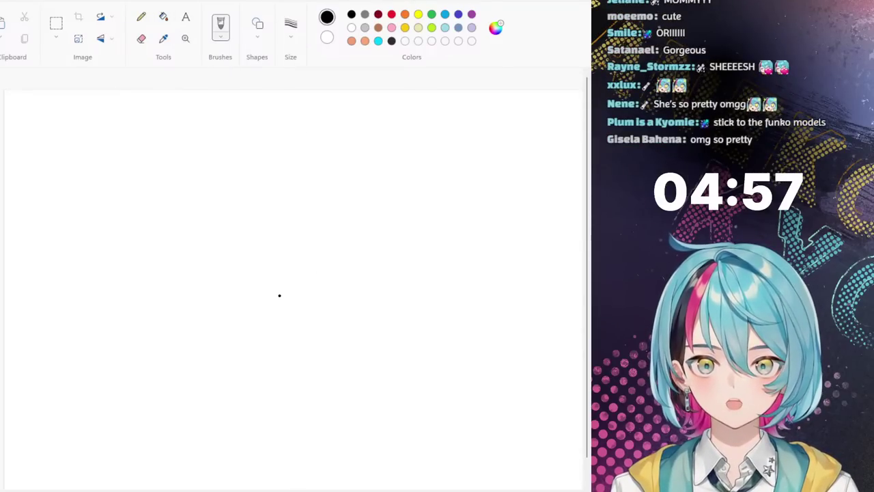
mouse_move(279, 295)
left_mouse_down()
mouse_move(316, 285)
mouse_move(346, 250)
mouse_move(357, 177)
left_mouse_up()
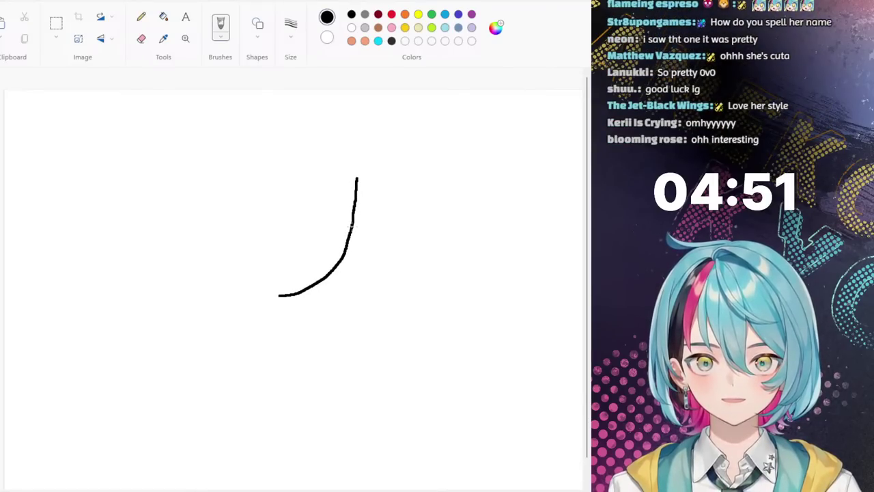
Step: Copy the right jaw curve, flip the copy horizontally and join it at the chin to form a symmetrical U-shaped face
left_click(57, 25)
mouse_move(273, 132)
left_mouse_down()
mouse_move(307, 275)
mouse_move(360, 308)
left_mouse_up()
key("ctrl+c")
key("ctrl+v")
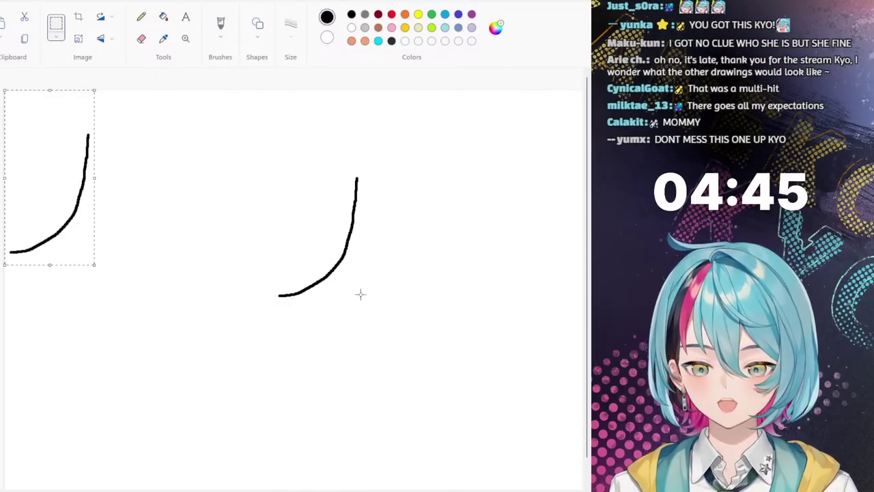
left_click(100, 38)
left_click(114, 76)
mouse_move(68, 192)
left_mouse_down()
mouse_move(239, 252)
mouse_move(244, 241)
mouse_move(258, 242)
left_mouse_up()
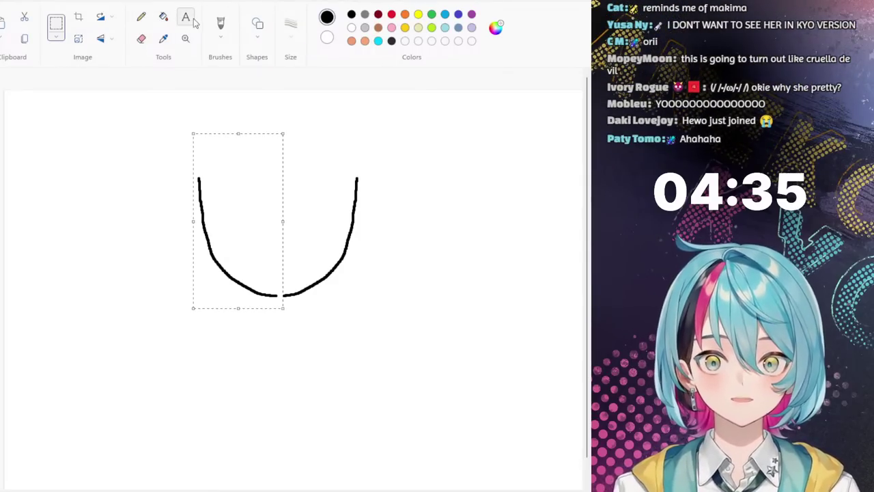
left_click(220, 25)
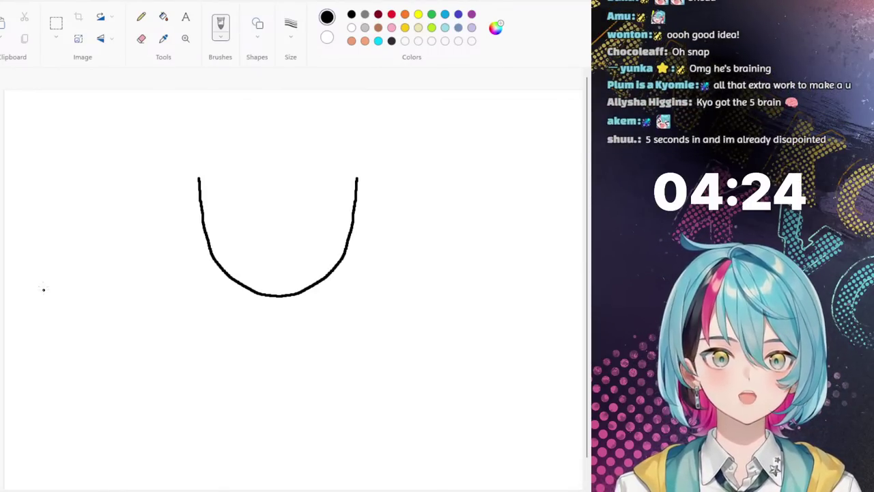
Step: Select the whole face outline and move it slightly down on the canvas
left_click(56, 24)
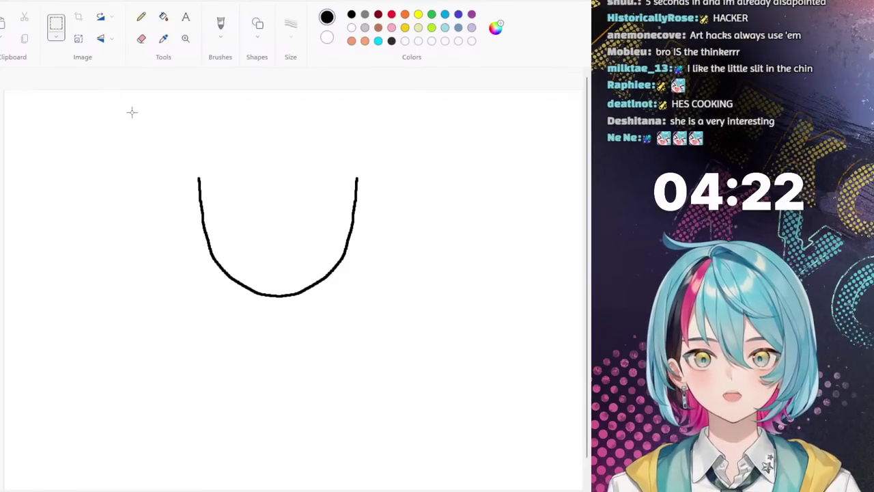
left_click_drag(144, 113, 444, 323)
mouse_move(291, 225)
left_mouse_down()
mouse_move(295, 250)
mouse_move(294, 241)
left_mouse_up()
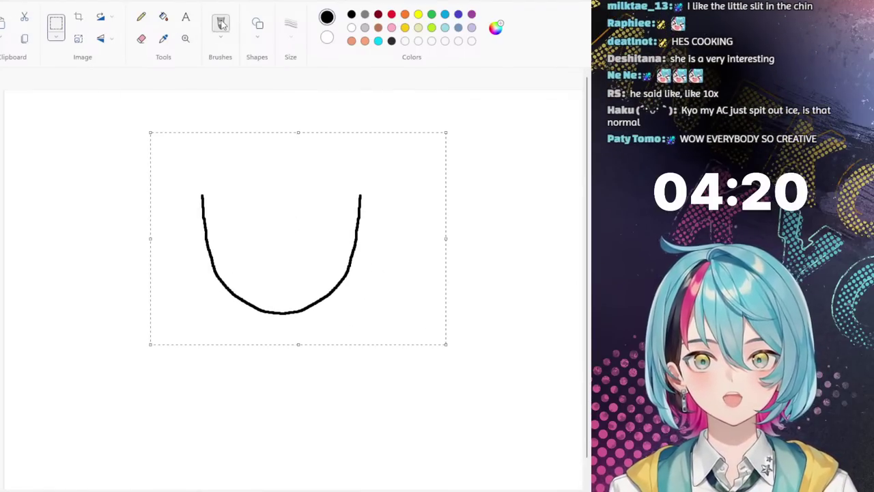
left_click(220, 27)
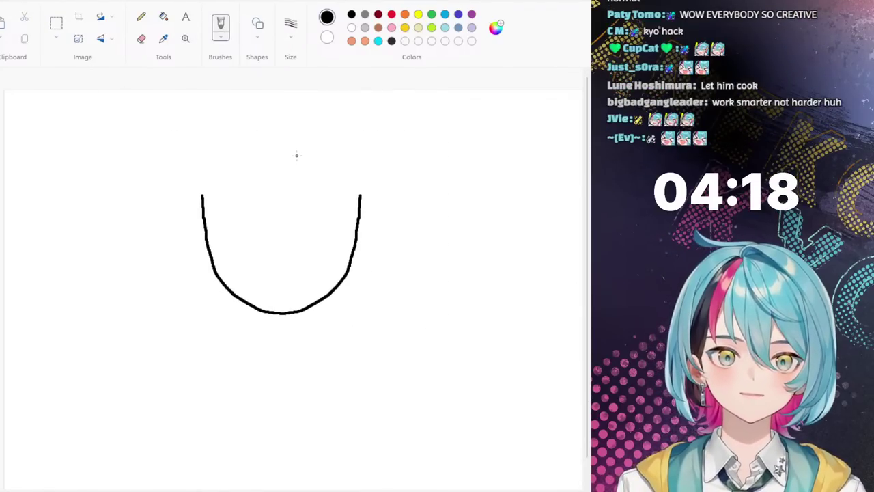
Step: Draw the stepped fringe across the forehead, the side lock beside the left cheek and the curved hairline to the right temple
mouse_move(301, 153)
left_mouse_down()
mouse_move(301, 203)
mouse_move(244, 201)
mouse_move(239, 190)
mouse_move(223, 199)
mouse_move(200, 197)
mouse_move(213, 271)
mouse_move(189, 251)
mouse_move(181, 193)
left_mouse_up()
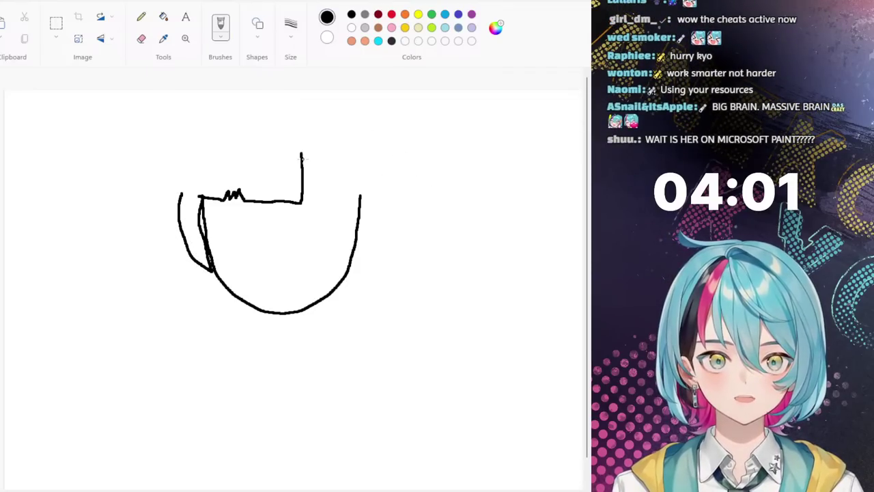
left_click_drag(303, 158, 356, 183)
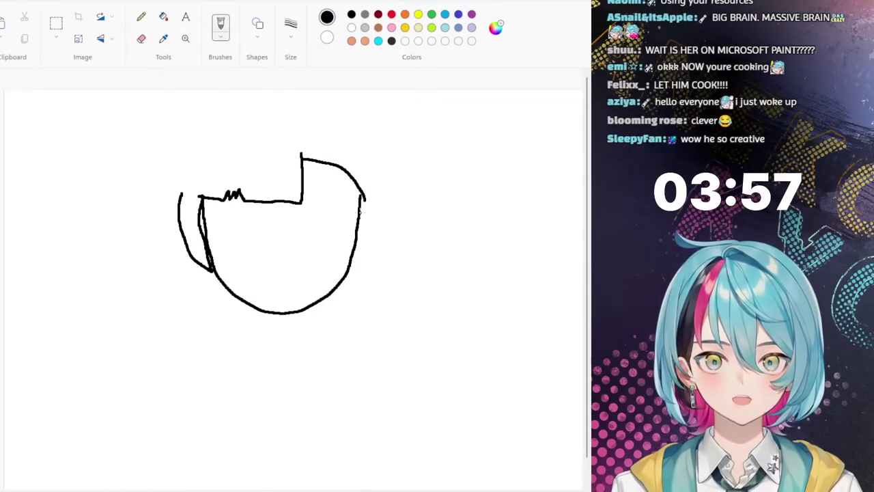
Step: Draw a right ear, undo it, redraw it smaller against the face and extend the hairline down to it
mouse_move(376, 210)
left_mouse_down()
mouse_move(384, 225)
mouse_move(356, 256)
left_mouse_up()
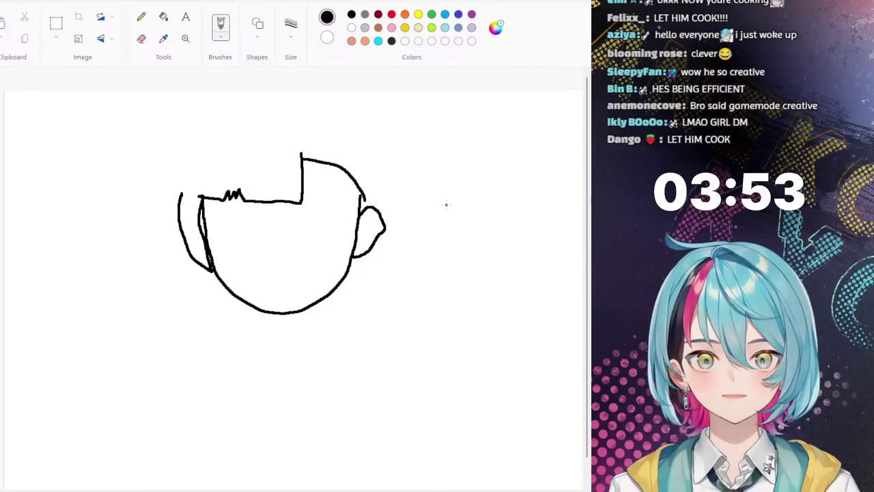
key("ctrl+z")
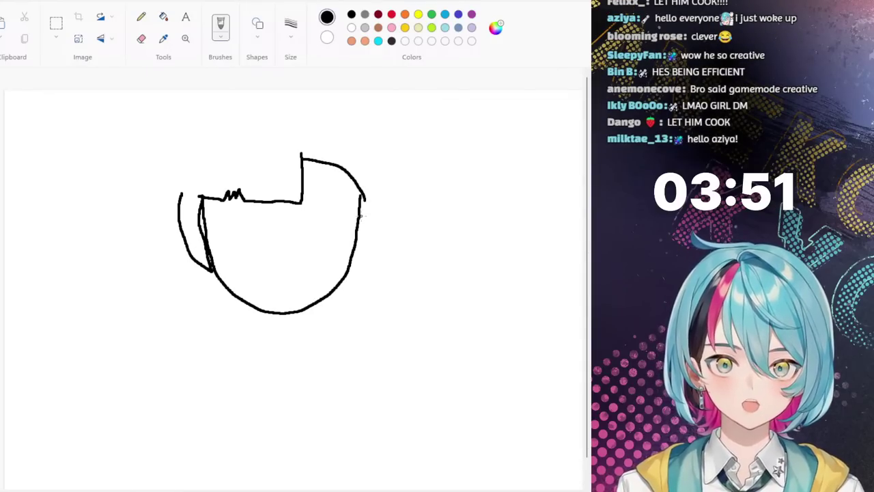
mouse_move(361, 217)
left_mouse_down()
mouse_move(369, 212)
mouse_move(366, 254)
left_mouse_up()
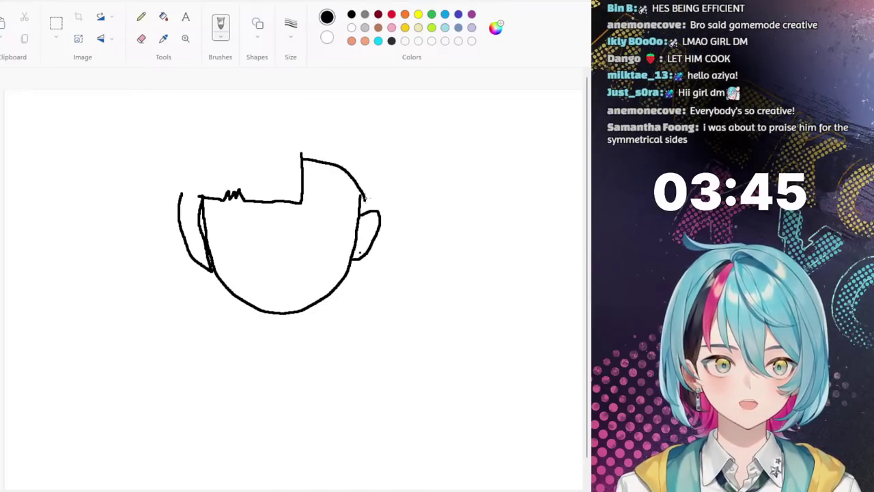
left_click_drag(364, 198, 370, 213)
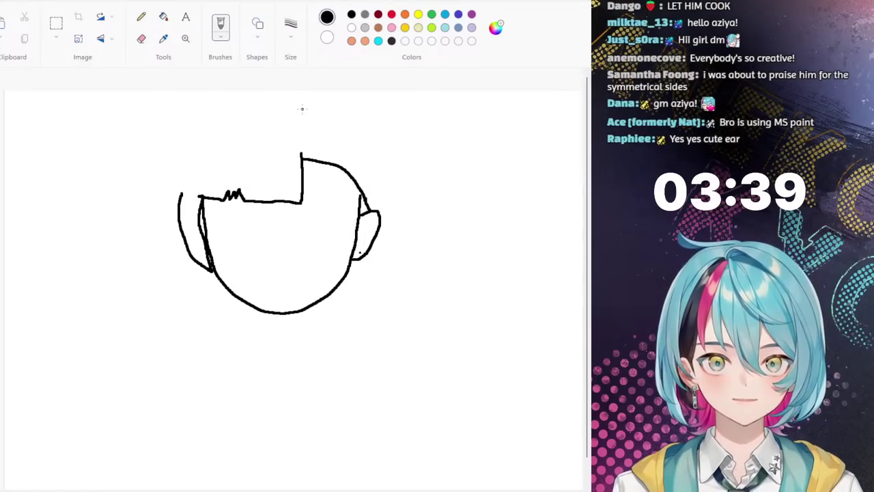
Step: Draw the tall parted fringe section above the forehead, with a straight left edge and an outer curve down to the right ear
mouse_move(327, 120)
left_mouse_down()
mouse_move(362, 162)
mouse_move(369, 190)
left_mouse_up()
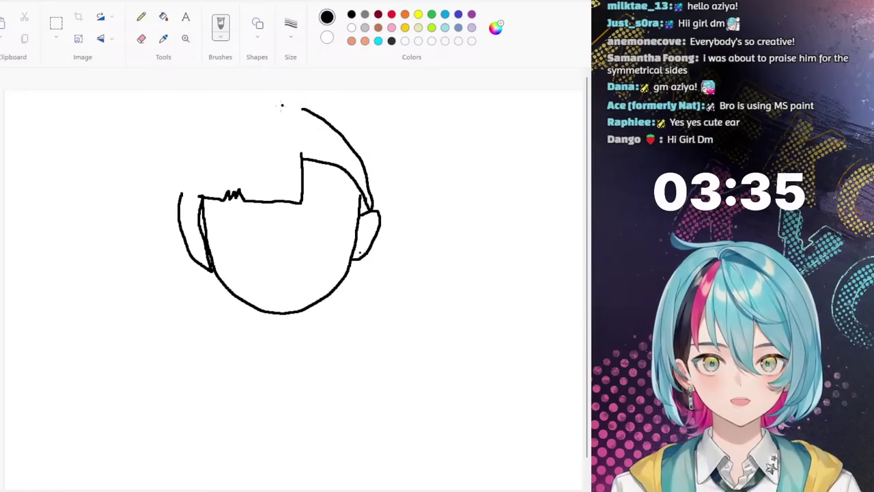
left_click_drag(270, 111, 272, 198)
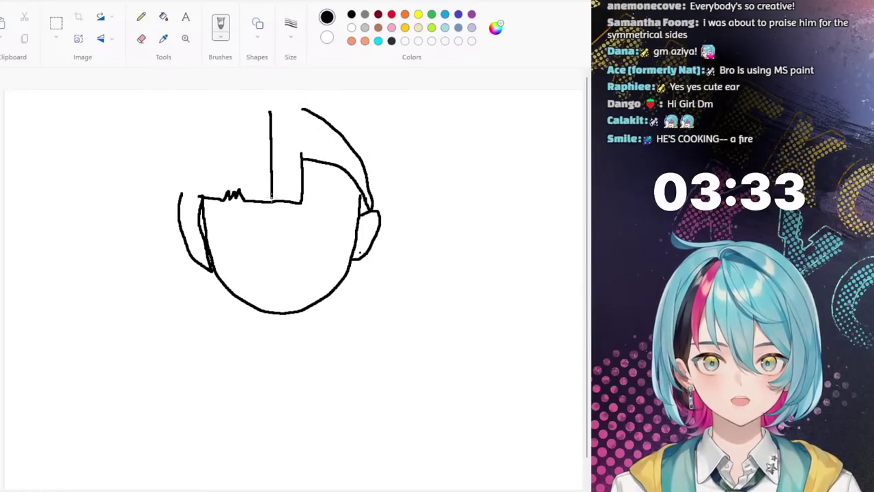
left_click_drag(270, 114, 279, 107)
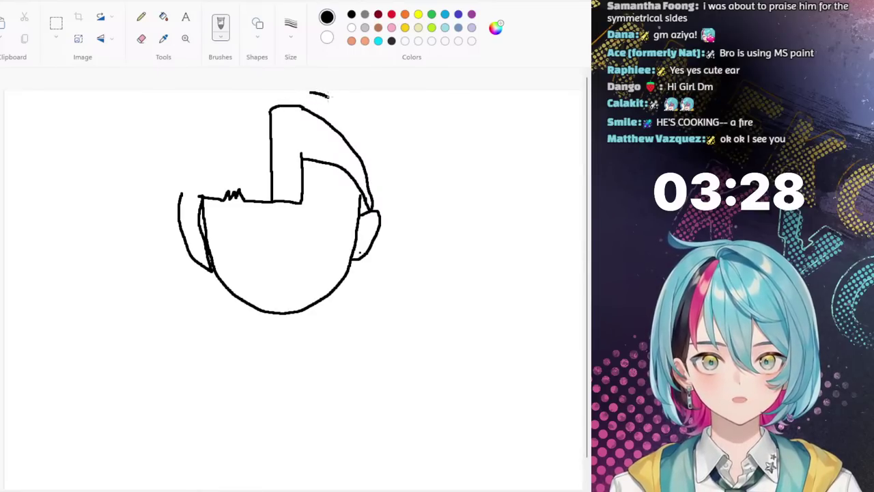
Step: Draw a long hair lock curving from the crown around the right ear, tapering down past the chin and back up to the jaw
mouse_move(351, 112)
left_mouse_down()
mouse_move(392, 192)
mouse_move(389, 258)
left_mouse_up()
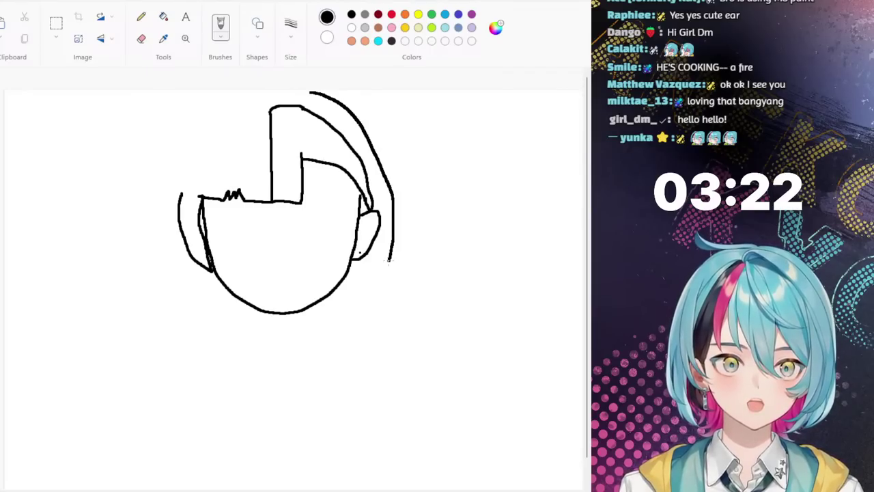
mouse_move(388, 259)
left_mouse_down()
mouse_move(344, 338)
mouse_move(333, 404)
mouse_move(321, 324)
left_mouse_up()
left_click_drag(338, 294, 352, 263)
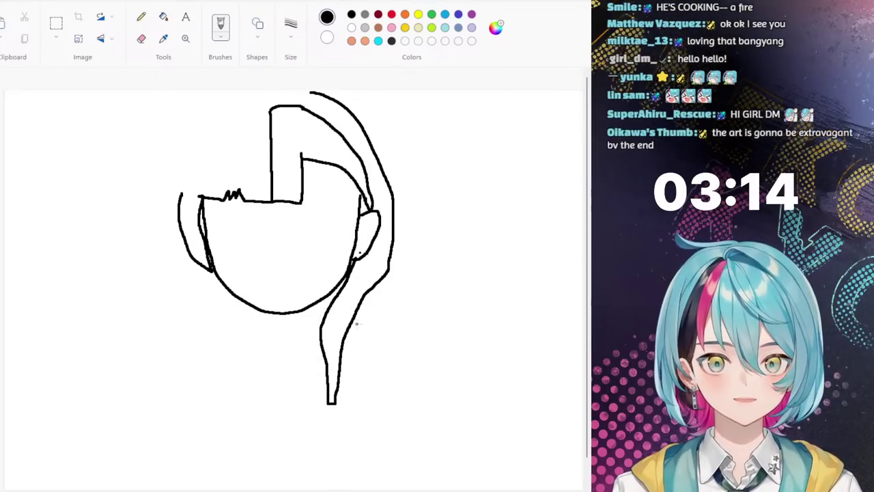
Step: Draw a braid hanging behind the right lock, with a tied triangular tip and short crossing strokes for the plaits
left_click_drag(364, 295, 374, 351)
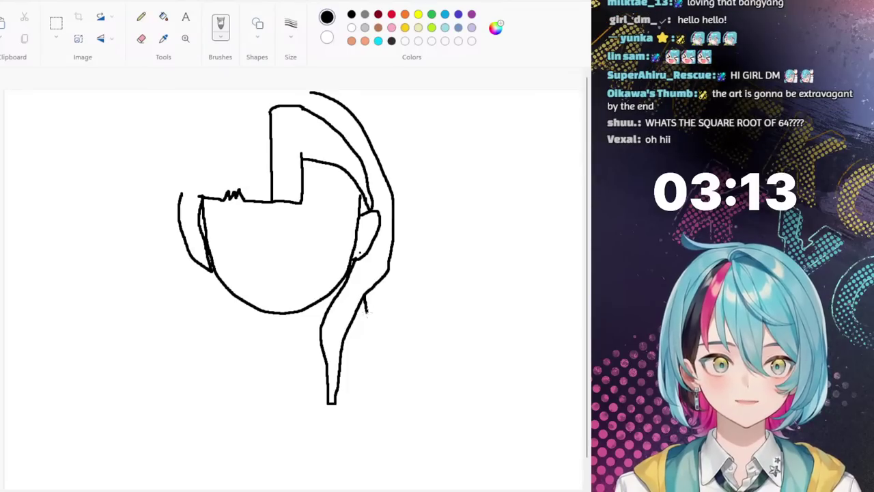
left_click_drag(377, 381, 378, 393)
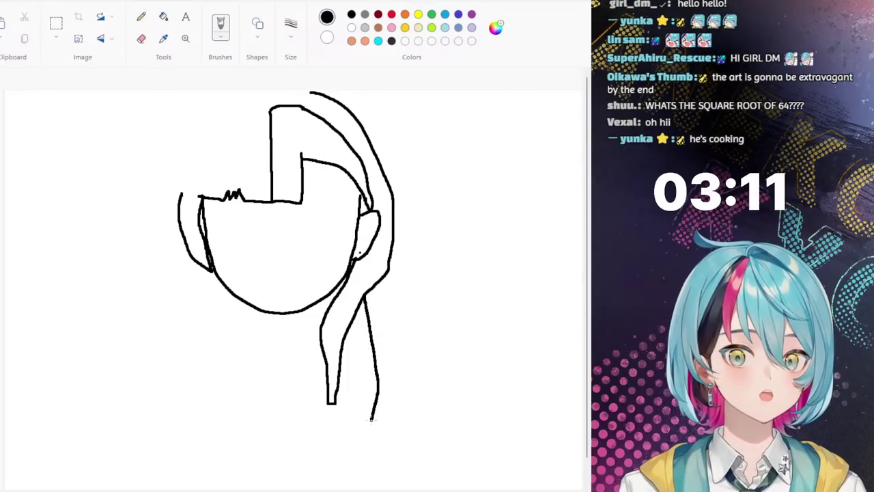
mouse_move(356, 428)
left_mouse_down()
mouse_move(336, 403)
mouse_move(355, 448)
left_mouse_up()
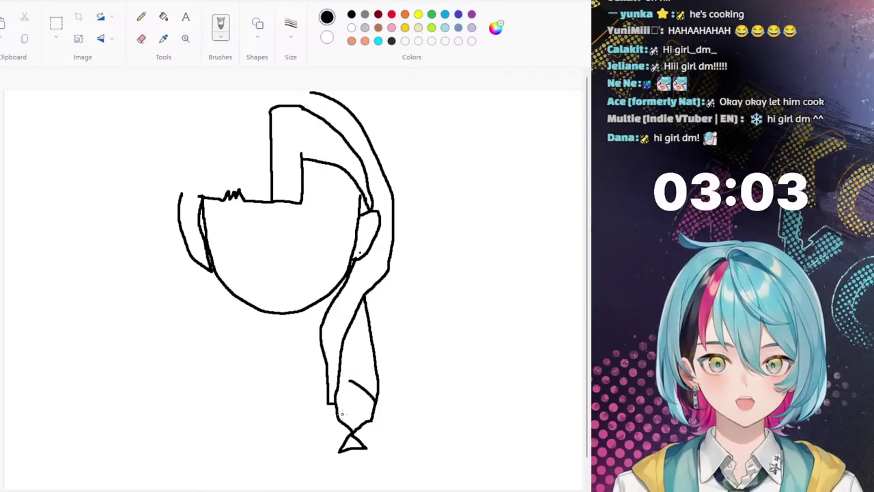
left_click_drag(341, 414, 373, 402)
mouse_move(348, 350)
left_mouse_down()
mouse_move(374, 368)
mouse_move(356, 360)
mouse_move(358, 352)
left_mouse_up()
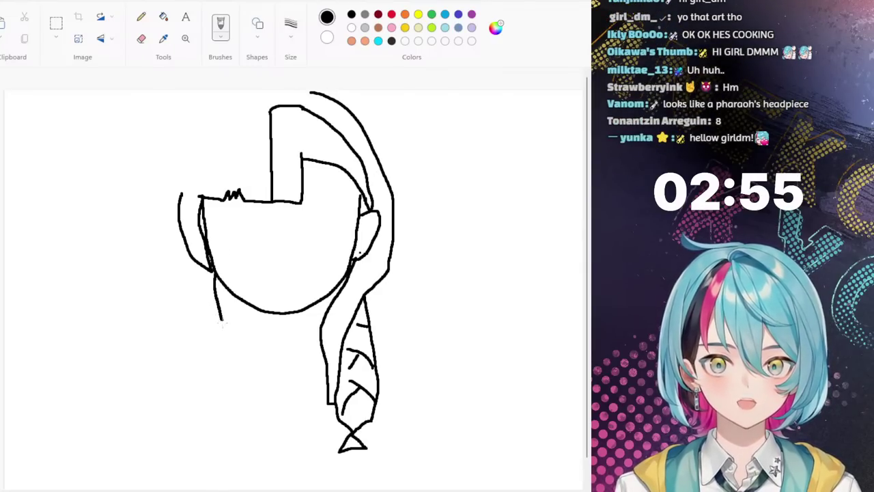
Step: Draw a wavy lock below the left side of the face and the outer hair outlines on both sides with jagged ends
mouse_move(221, 321)
left_mouse_down()
mouse_move(230, 361)
mouse_move(218, 401)
mouse_move(203, 408)
mouse_move(216, 344)
mouse_move(203, 269)
left_mouse_up()
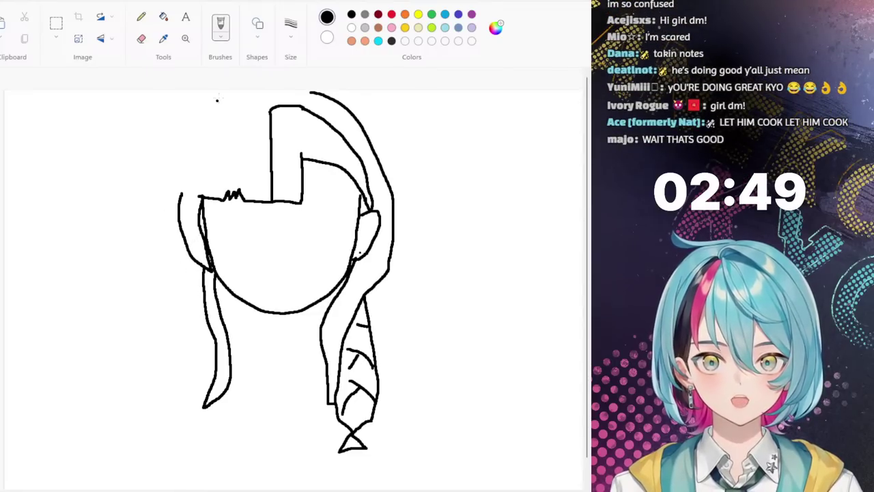
left_click_drag(216, 92, 172, 137)
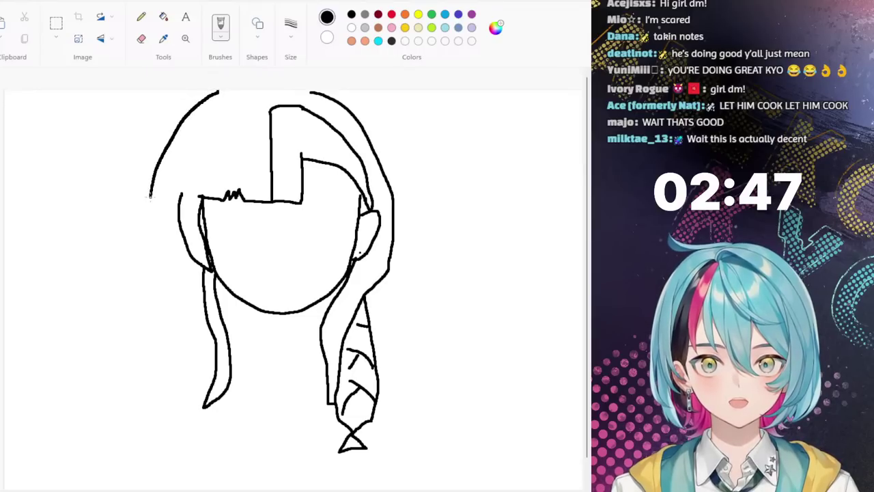
mouse_move(151, 196)
left_mouse_down()
mouse_move(151, 277)
mouse_move(156, 286)
mouse_move(162, 274)
mouse_move(166, 298)
mouse_move(189, 290)
mouse_move(205, 311)
left_mouse_up()
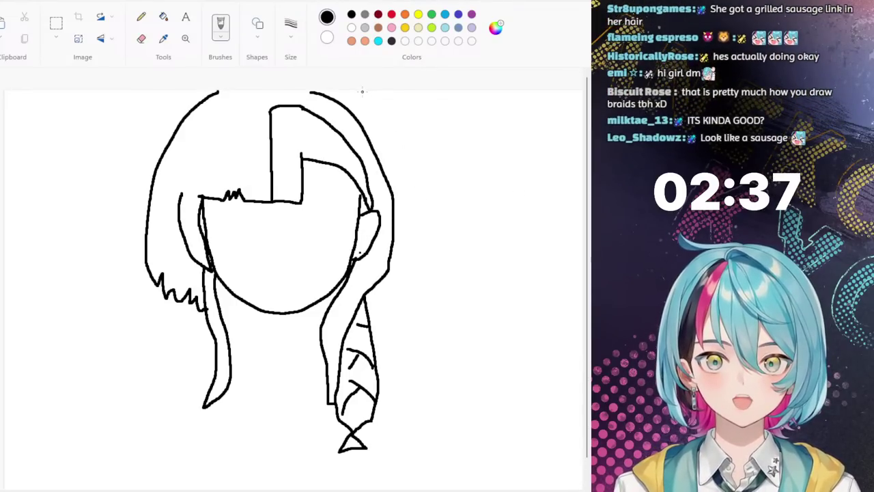
mouse_move(361, 95)
left_mouse_down()
mouse_move(397, 139)
mouse_move(419, 240)
mouse_move(418, 274)
mouse_move(380, 305)
left_mouse_up()
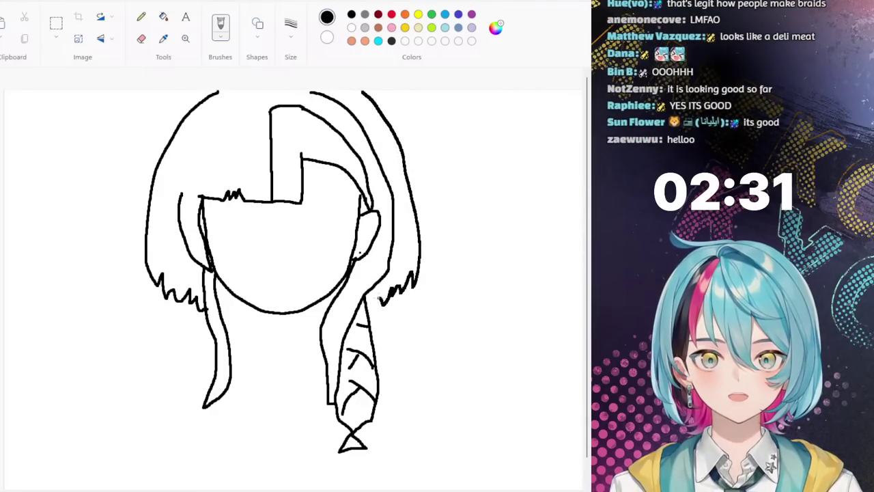
Step: Erase the upper part of the long right lock's outer line and redraw it as a short line joining the fringe curve
left_click(141, 40)
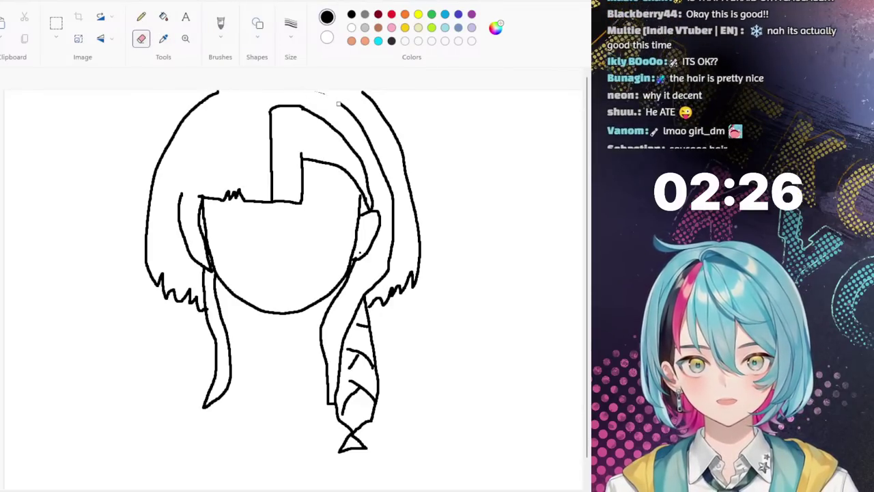
mouse_move(310, 92)
left_mouse_down()
mouse_move(368, 136)
mouse_move(389, 194)
left_mouse_up()
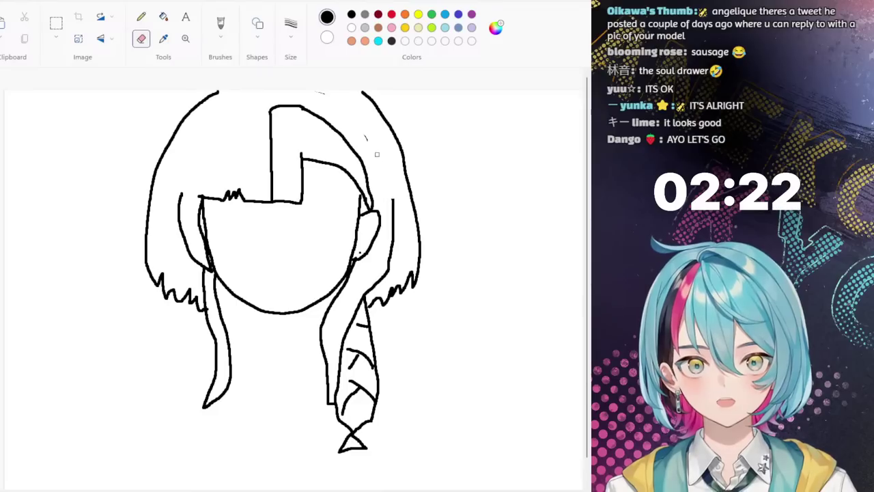
left_click_drag(377, 154, 358, 131)
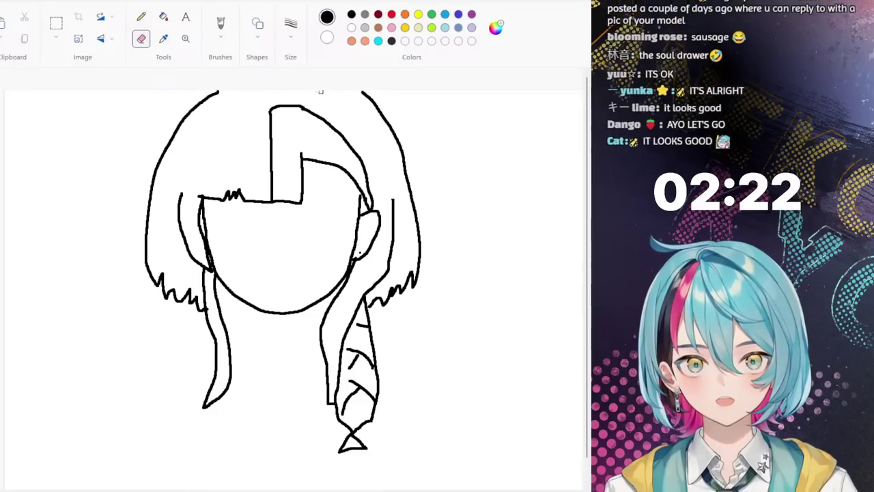
left_click(216, 24)
left_click_drag(394, 201, 360, 156)
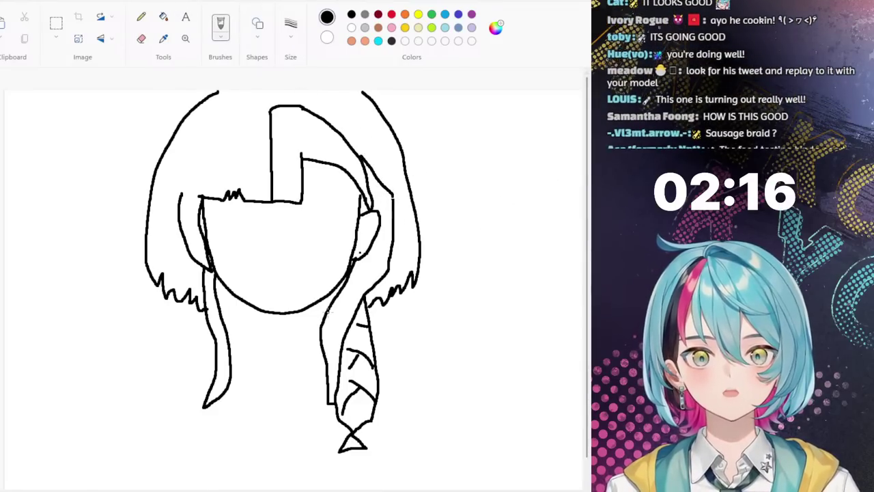
Step: Draw the neck, two collar flaps beneath it and the left shoulder sloping down to the canvas's lower edge
left_click_drag(255, 309, 259, 319)
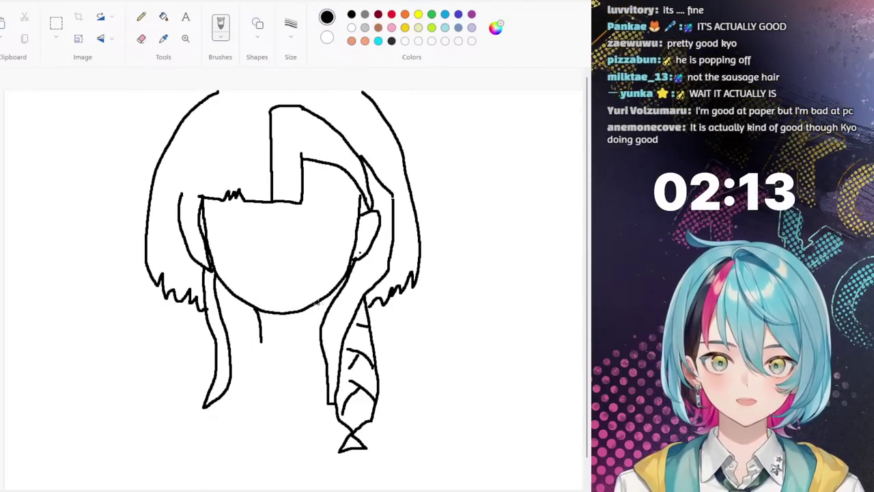
mouse_move(315, 307)
left_mouse_down()
mouse_move(312, 342)
mouse_move(321, 341)
mouse_move(293, 355)
mouse_move(290, 381)
mouse_move(327, 373)
left_mouse_up()
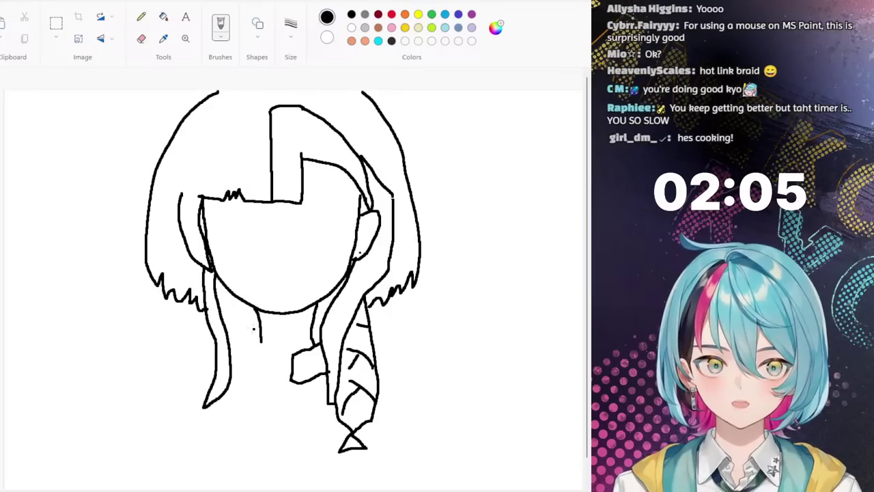
mouse_move(258, 340)
left_mouse_down()
mouse_move(280, 354)
mouse_move(275, 383)
mouse_move(243, 368)
mouse_move(258, 342)
mouse_move(231, 356)
mouse_move(137, 416)
mouse_move(113, 476)
left_mouse_up()
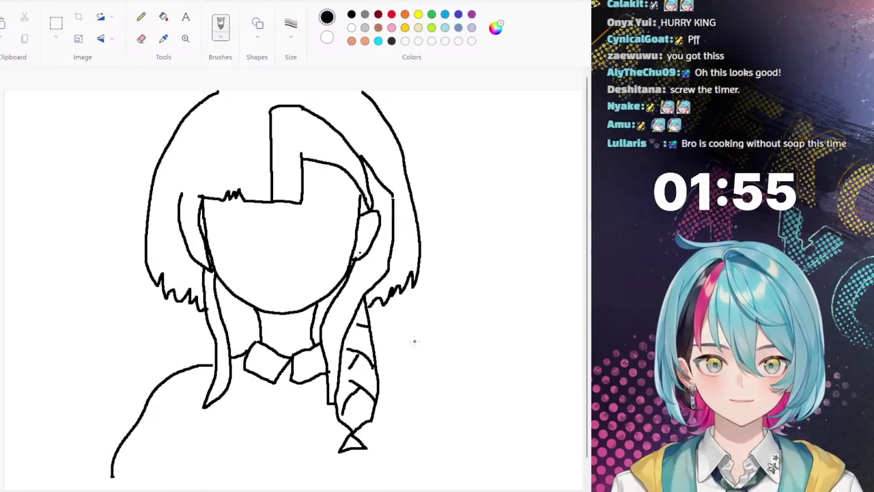
Step: Draw the right shoulder and arm outline, redoing the first stroke, and close the torso with a line along its lower edge
left_click_drag(375, 360, 396, 372)
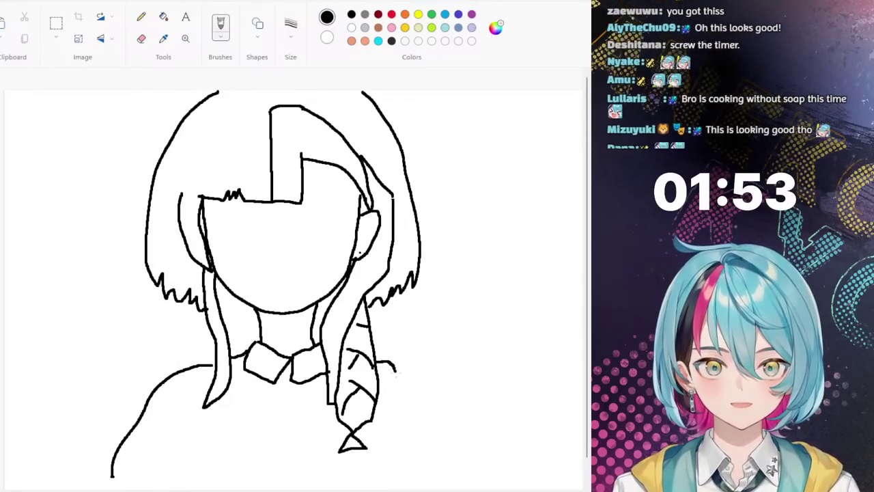
key("ctrl+z")
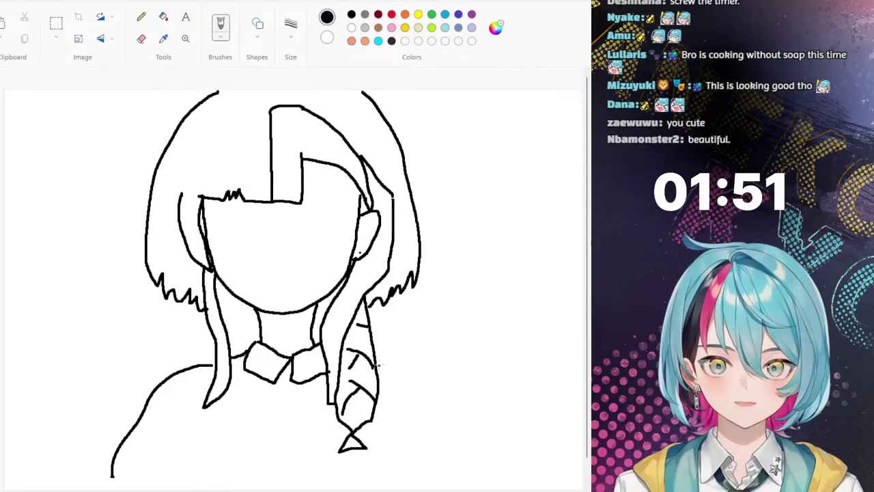
mouse_move(378, 364)
left_mouse_down()
mouse_move(431, 400)
mouse_move(440, 457)
mouse_move(418, 483)
mouse_move(301, 487)
left_mouse_up()
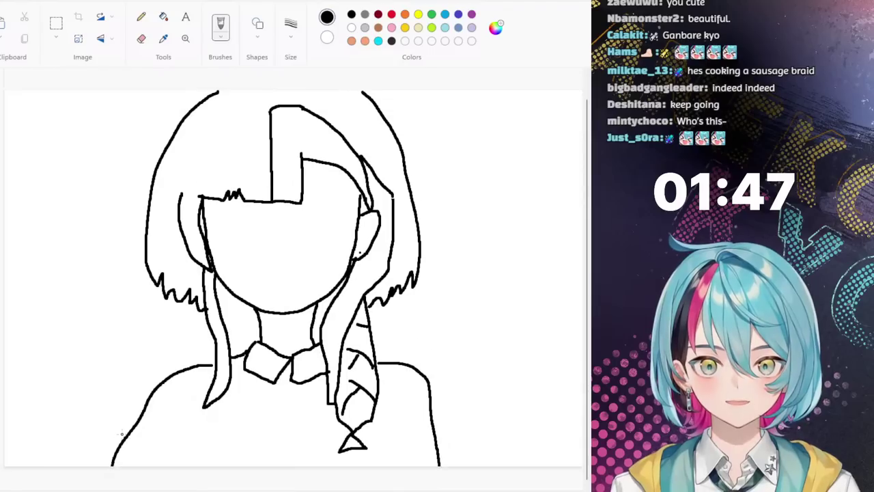
scroll(115, 459, "down", 1)
scroll(117, 453, "up", 1)
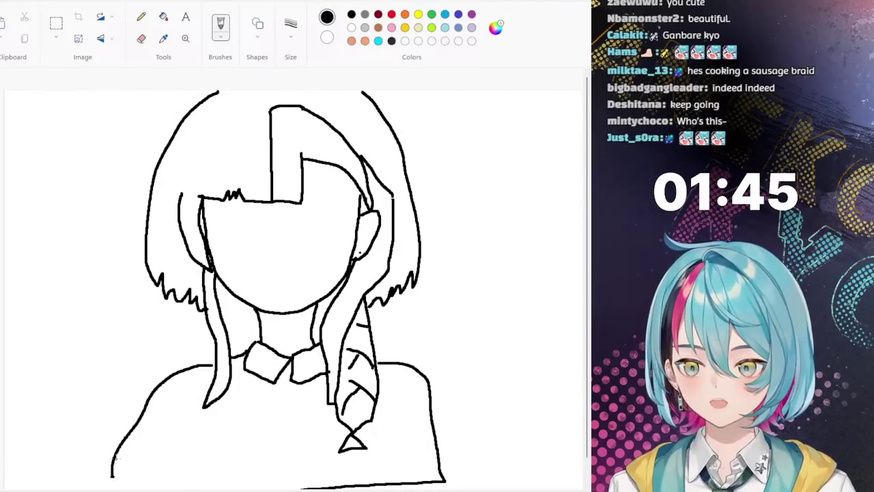
left_click_drag(156, 480, 206, 485)
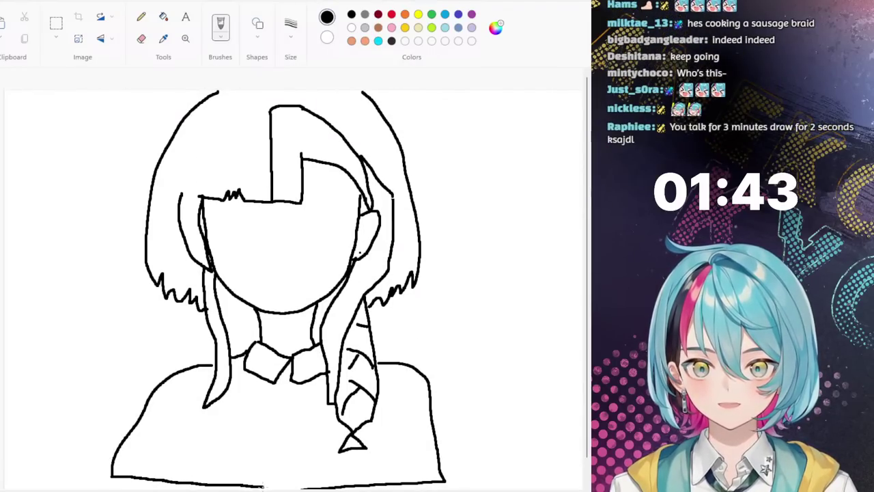
left_click_drag(263, 487, 300, 488)
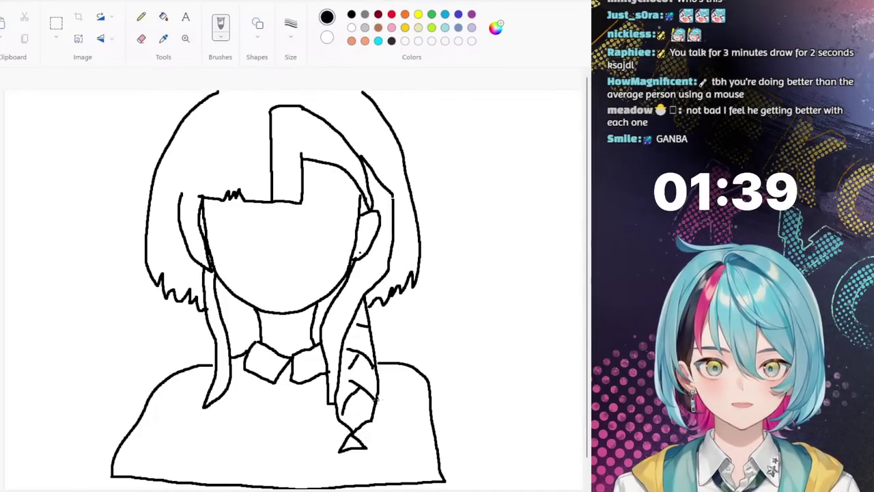
Step: Draw curved inner torso lines from the braid and the left lock down to the lower edge to separate the arms
left_click_drag(387, 425, 388, 453)
left_click_drag(380, 472, 375, 483)
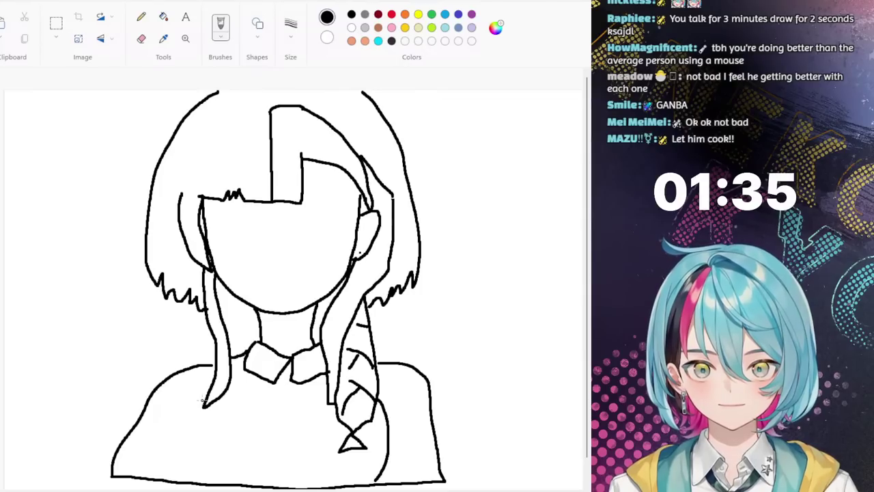
left_click_drag(204, 403, 169, 469)
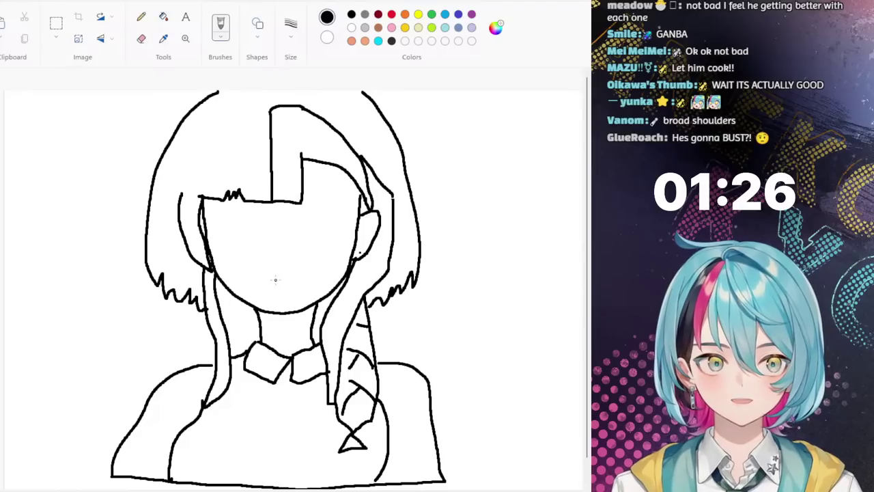
Step: Draw a smiling mouth, a small nose line and the right eye with upper lash line, iris, pupil and highlight
left_click_drag(271, 284, 309, 281)
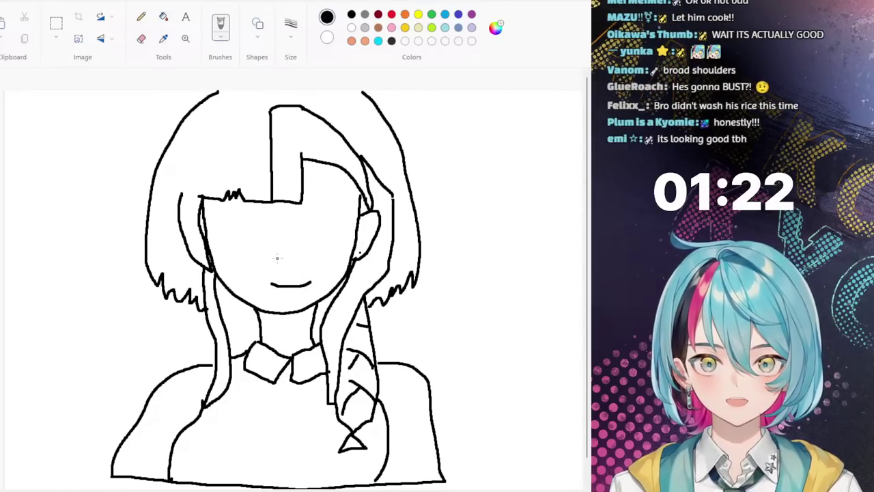
left_click_drag(282, 247, 281, 254)
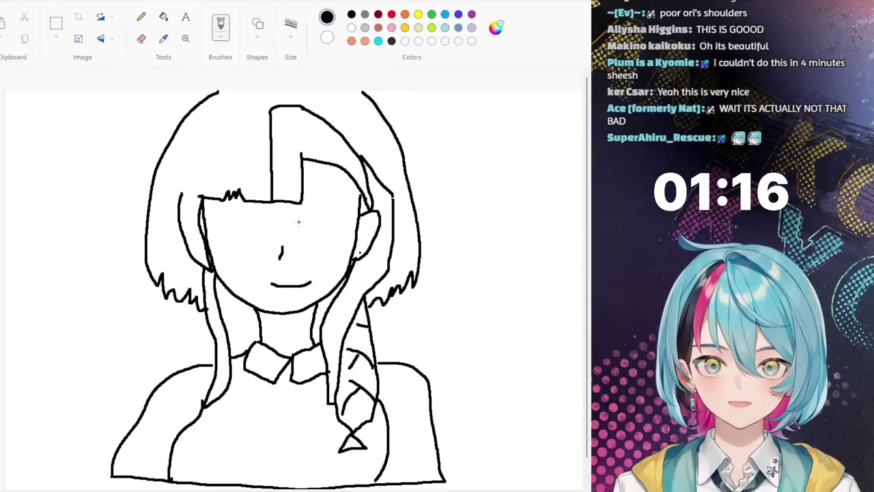
mouse_move(299, 221)
left_mouse_down()
mouse_move(336, 217)
mouse_move(344, 227)
mouse_move(329, 239)
left_mouse_up()
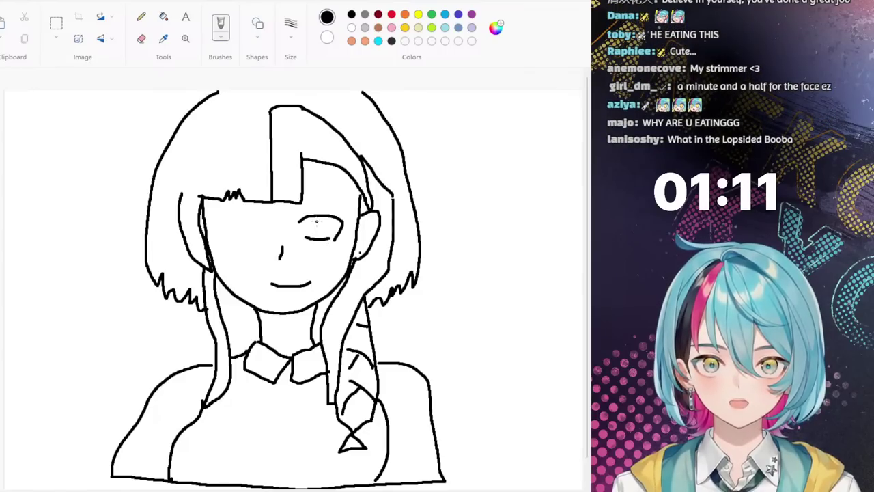
mouse_move(311, 228)
left_mouse_down()
mouse_move(309, 240)
mouse_move(329, 241)
mouse_move(335, 226)
left_mouse_up()
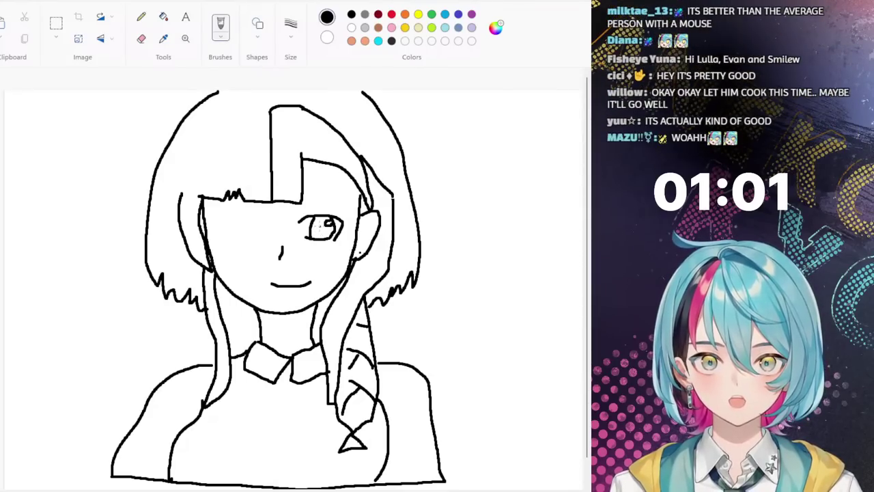
mouse_move(319, 225)
left_mouse_down()
mouse_move(331, 229)
mouse_move(307, 220)
mouse_move(321, 213)
left_mouse_up()
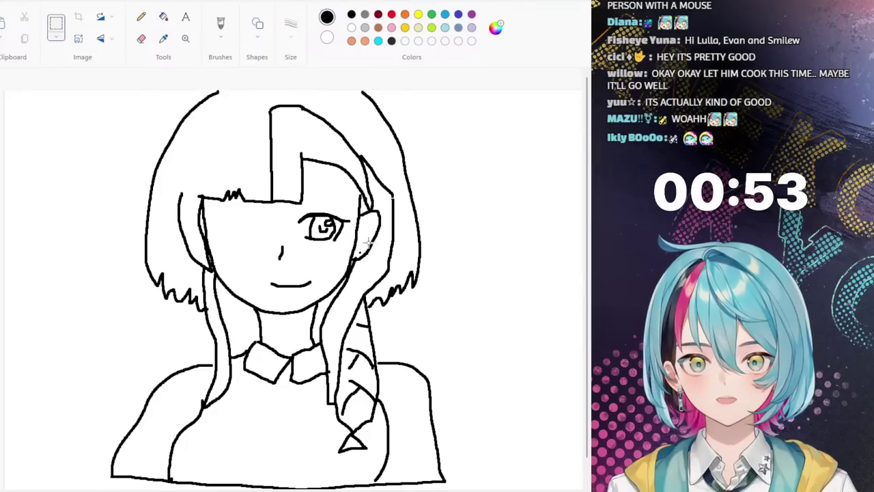
Step: Place a mirrored copy of the finished eye on the opposite side of the face and draw a thin eyebrow above each eye
left_click_drag(296, 210, 350, 244)
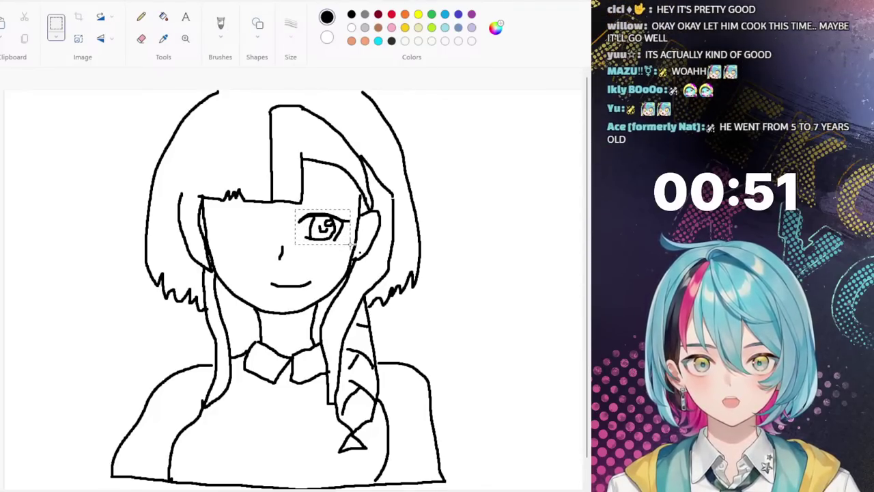
key("ctrl+c")
key("ctrl+v")
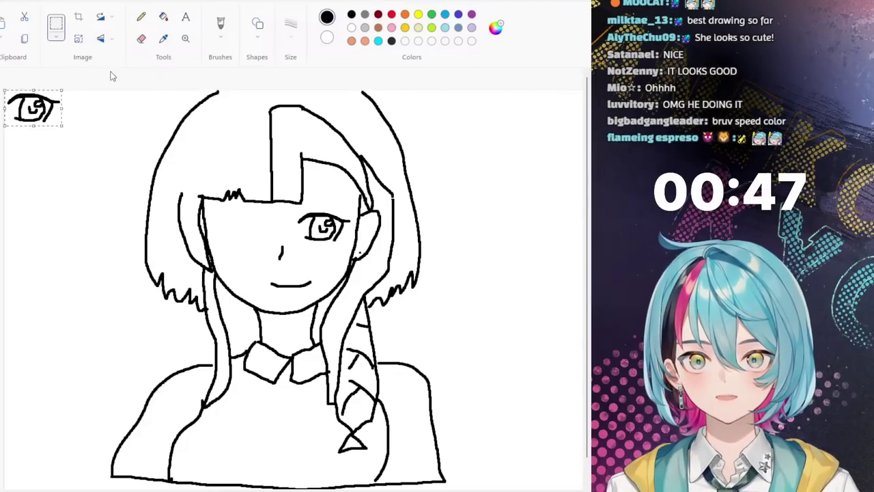
left_click_drag(33, 108, 250, 234)
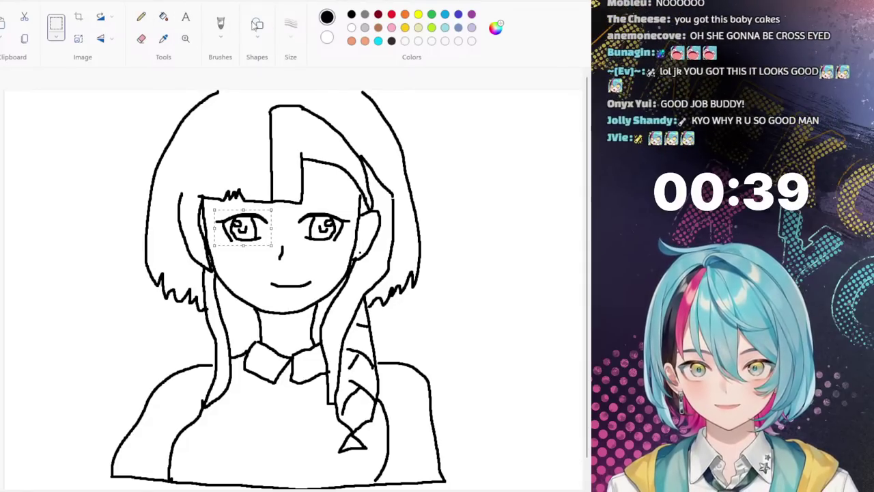
left_click(221, 25)
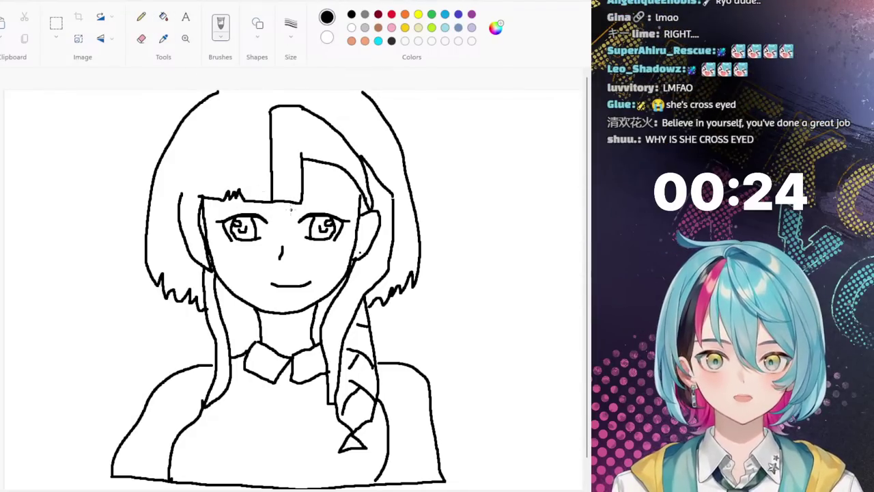
left_click_drag(302, 202, 348, 202)
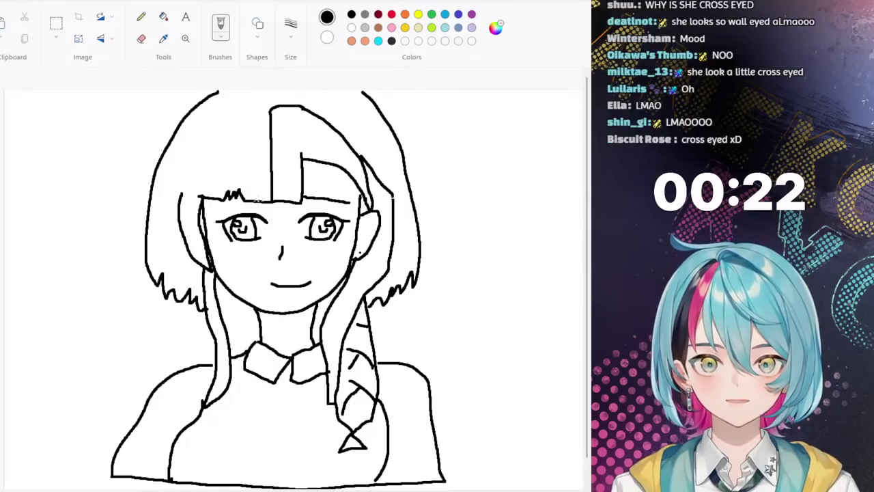
Step: Set the drawing colour to dark gray and try to fill the hair with it, undoing the fill
left_click(365, 28)
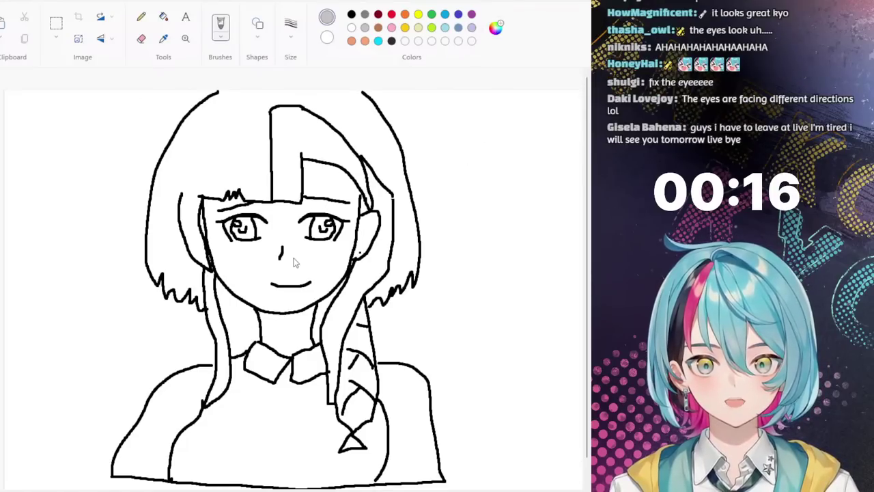
left_click(392, 41)
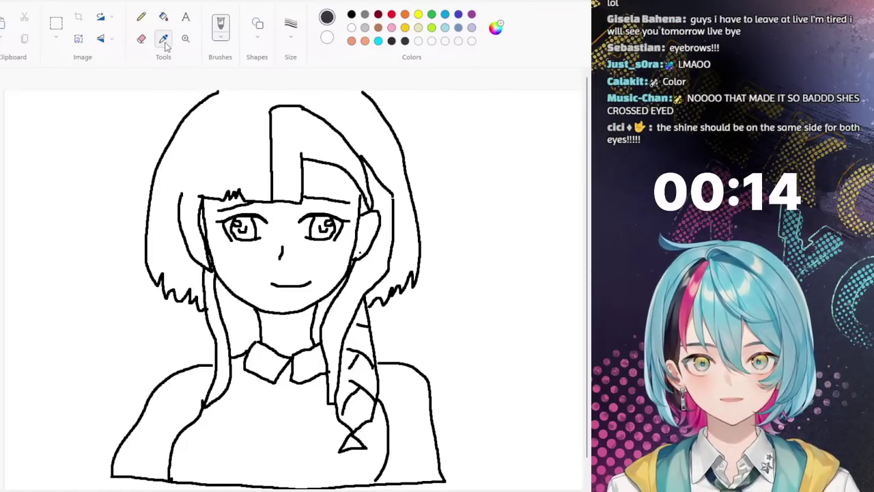
left_click(164, 17)
left_click(234, 149)
key("ctrl+z")
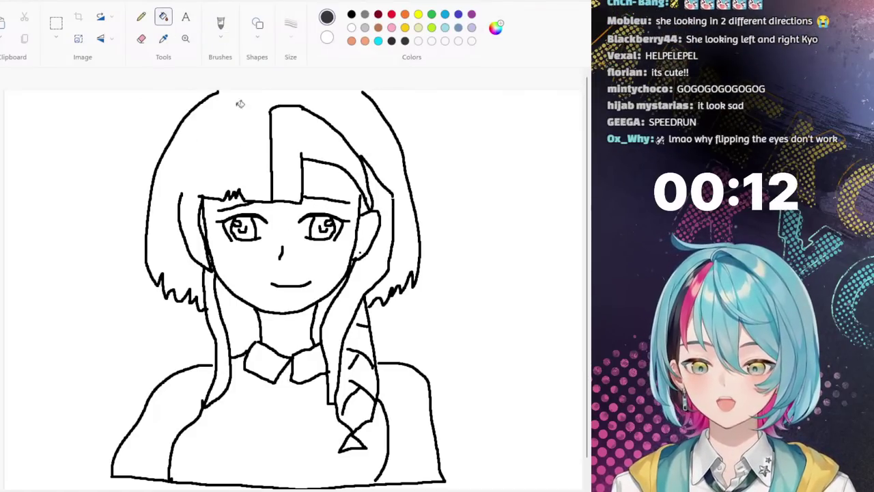
Step: Close the open gap in the hair outline along the canvas's upper edge with dark gray brush strokes
left_click(221, 24)
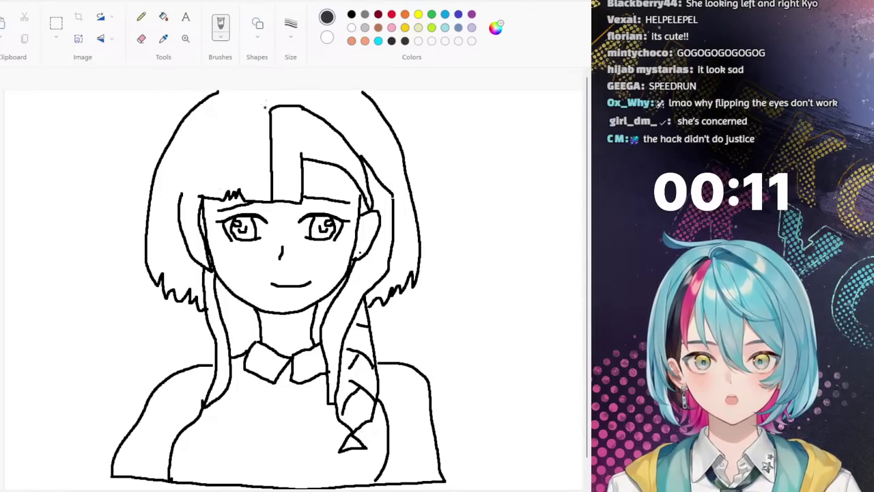
left_click_drag(221, 95, 219, 90)
left_click_drag(300, 91, 365, 90)
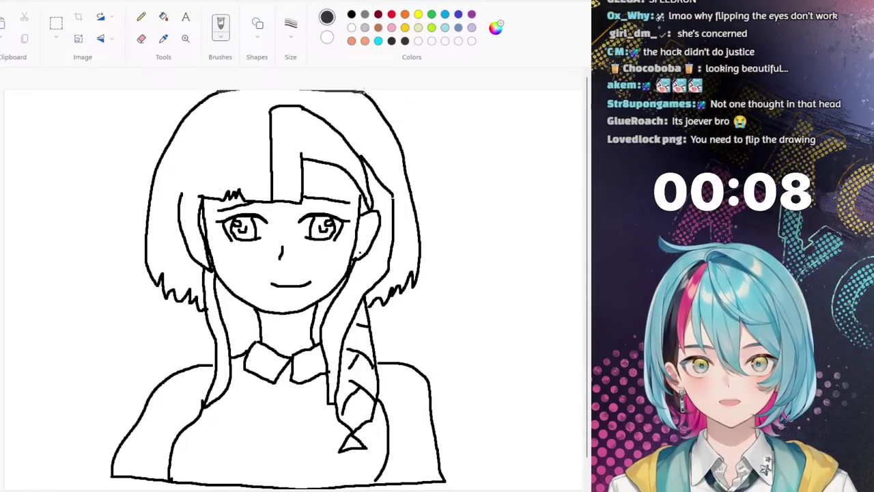
Step: Fill the main hair, the braid, the side lock and the areas beside the neck with dark gray
left_click(164, 18)
left_click(215, 141)
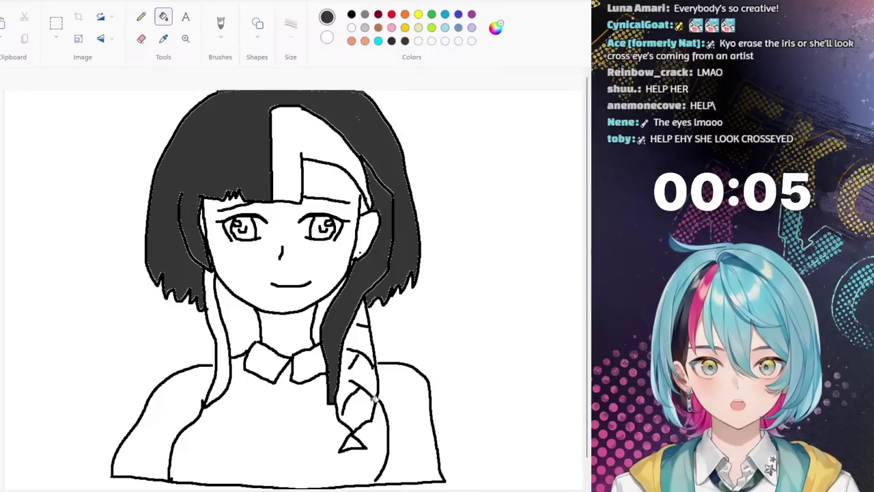
left_click(373, 399)
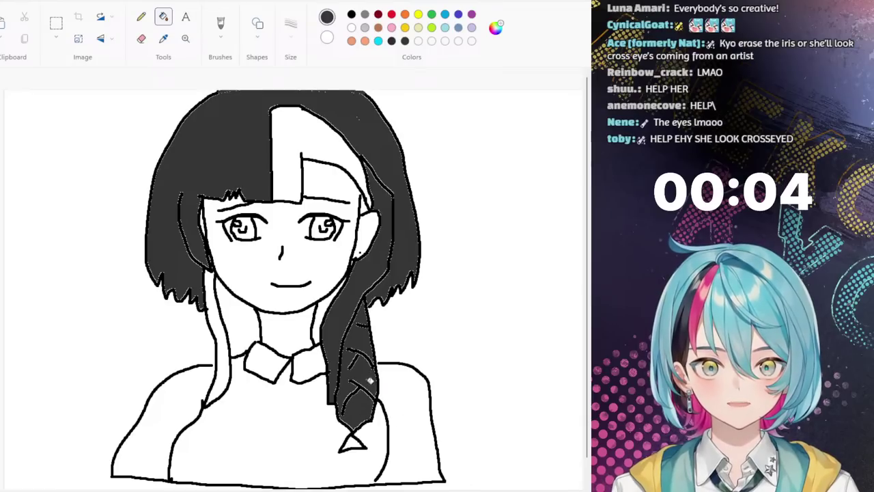
left_click(226, 358)
left_click(248, 316)
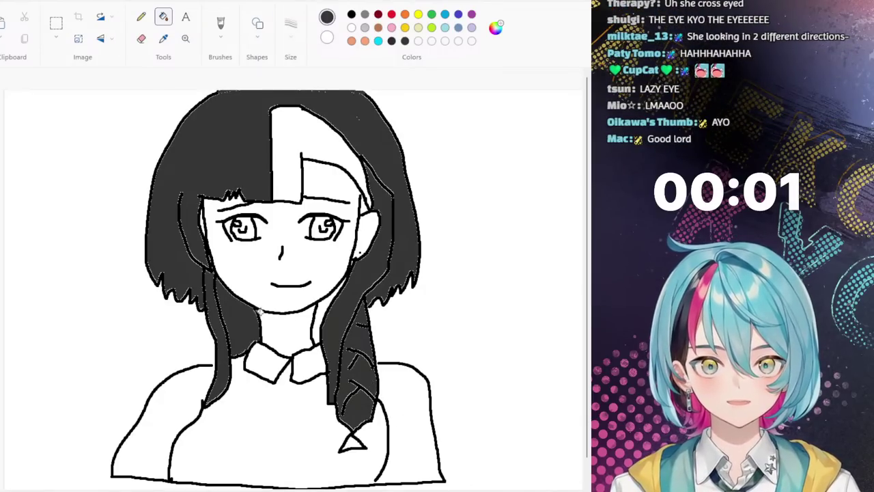
left_click(326, 299)
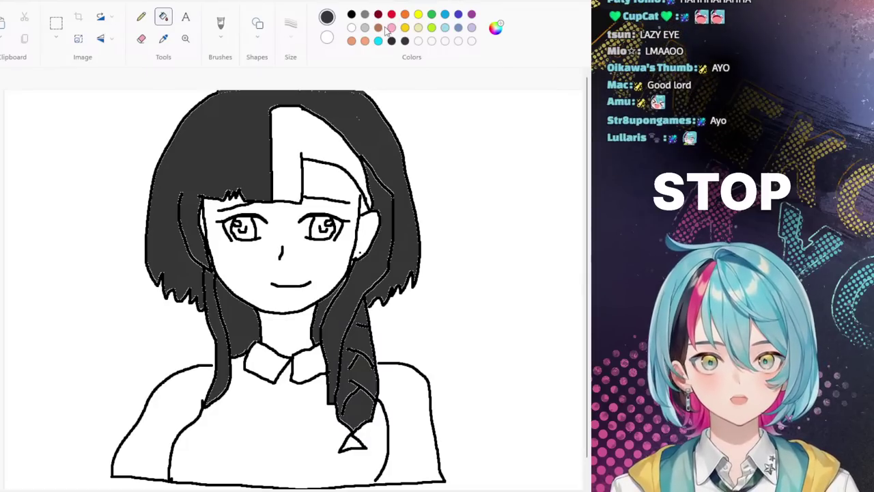
Step: Fill the central fringe, the right side lock and the braid's tip with light gray, bridging the outline gap beside the ear
left_click(289, 127)
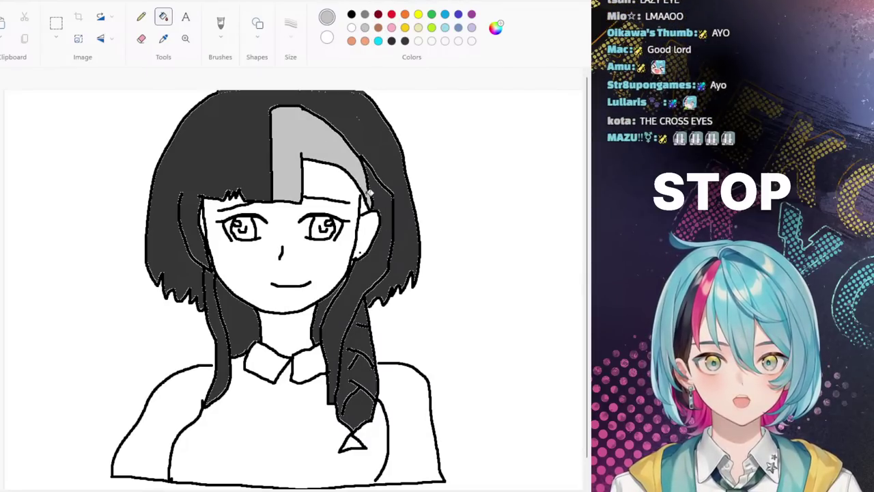
left_click(377, 191)
key("ctrl+z")
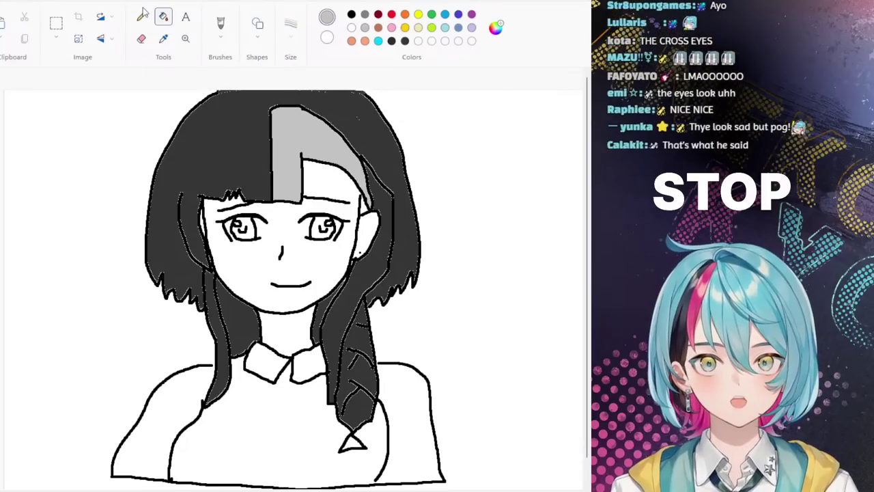
left_click(220, 24)
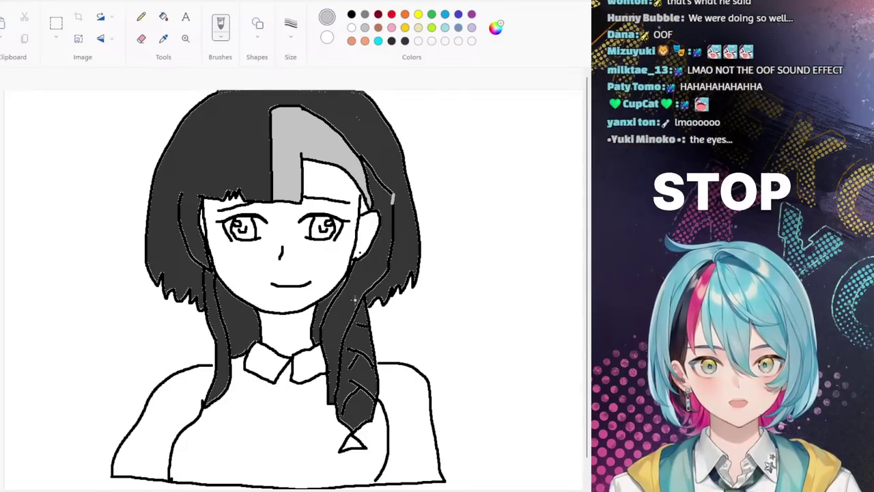
left_click(163, 17)
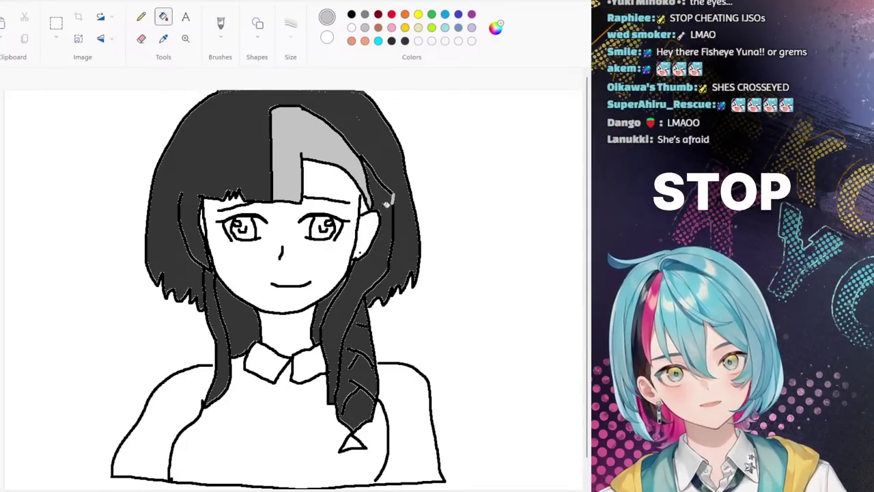
left_click(386, 243)
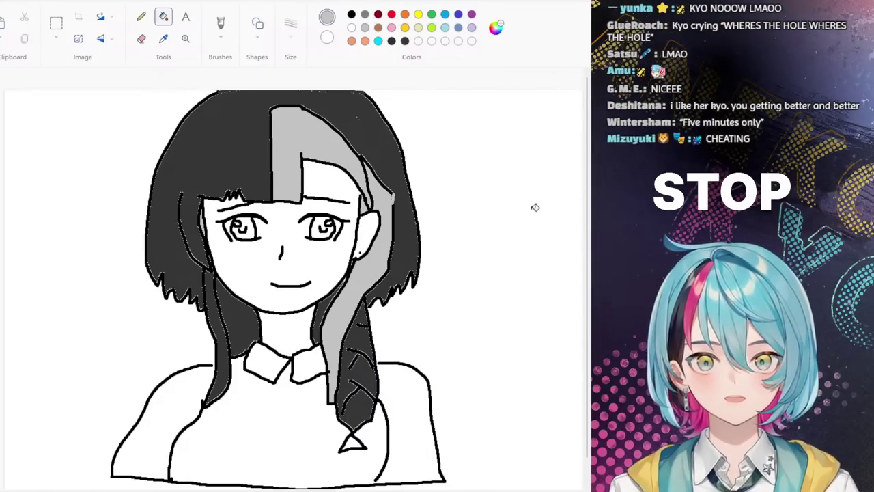
left_click(354, 442)
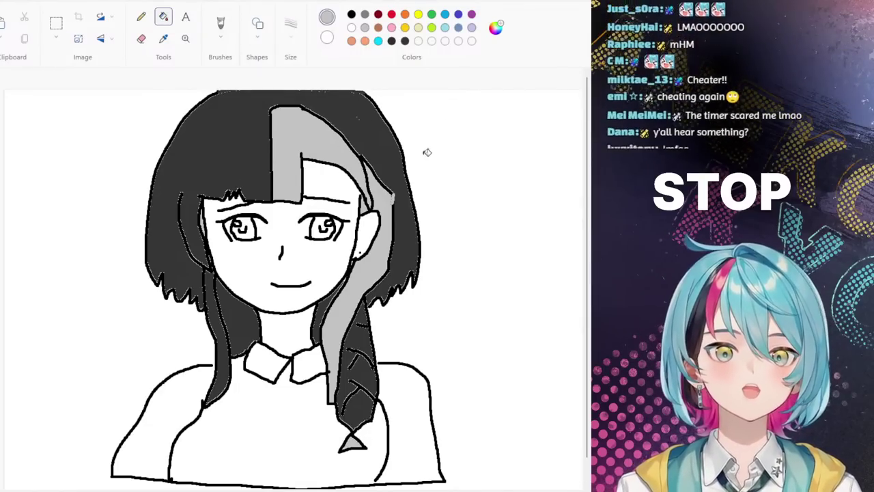
Step: Fill the face, neck and ear with pale peach and the left side lock with light gray
left_click(404, 28)
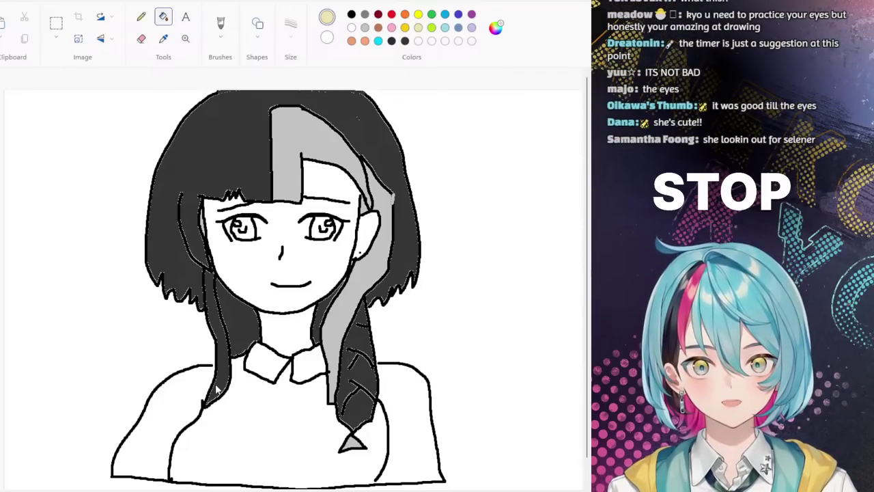
left_click(271, 280)
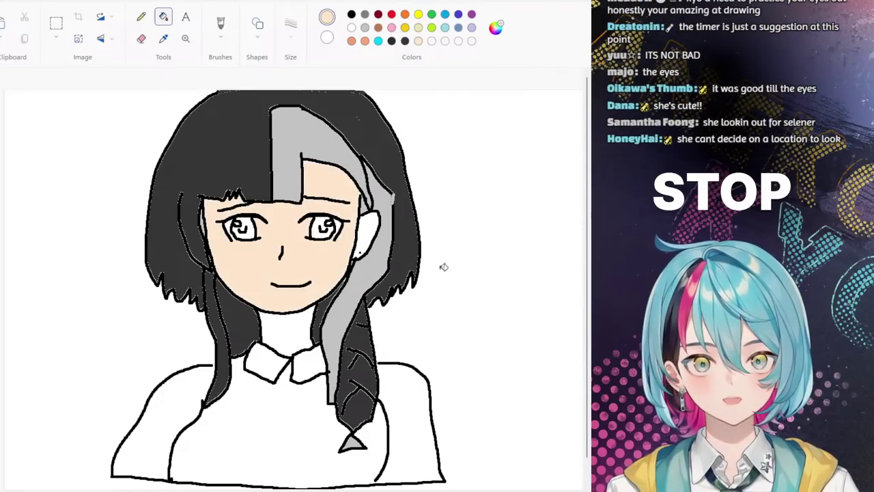
left_click(294, 332)
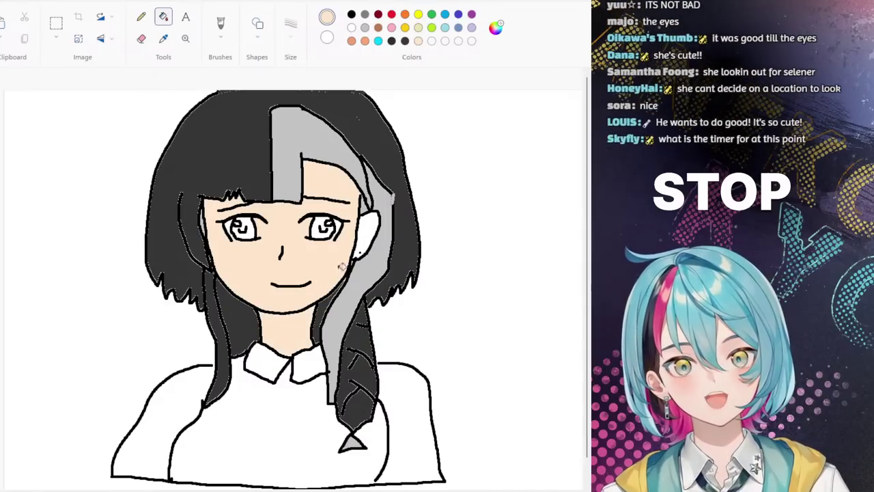
left_click(373, 237)
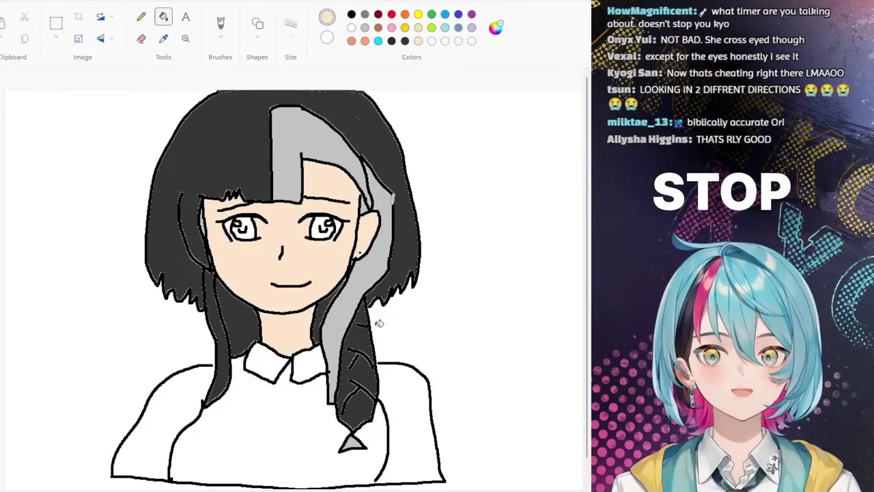
left_click(364, 14)
left_click(224, 355)
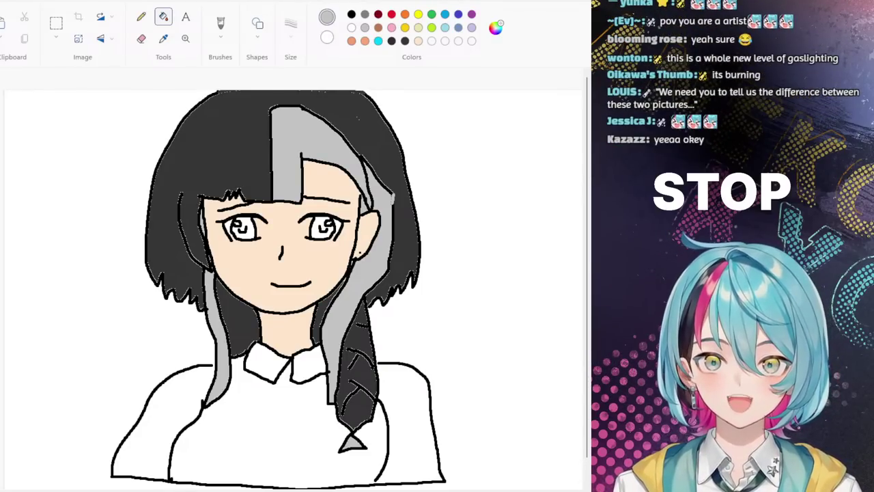
Step: Try to fill the braid with red and undo the fill
left_click(392, 15)
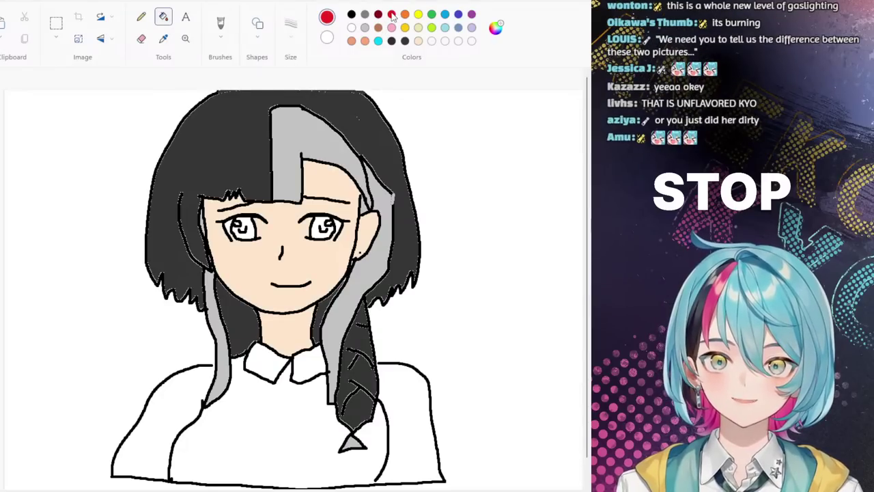
left_click(354, 387)
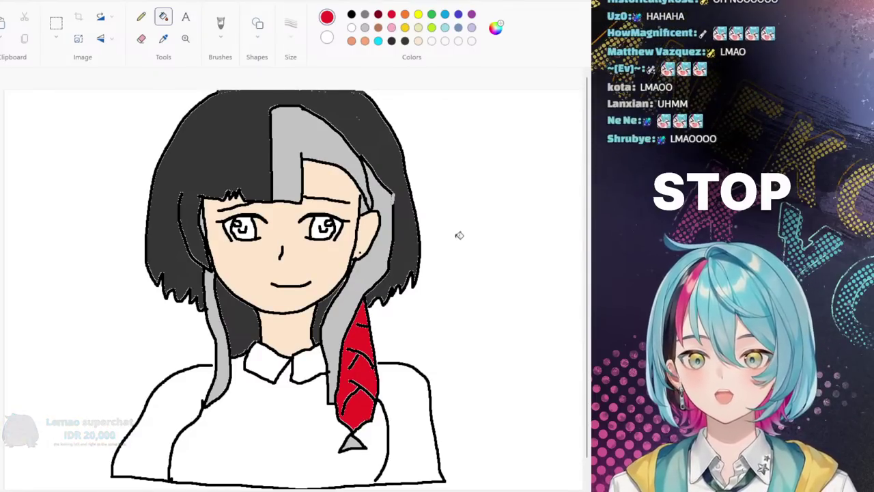
key("ctrl+z")
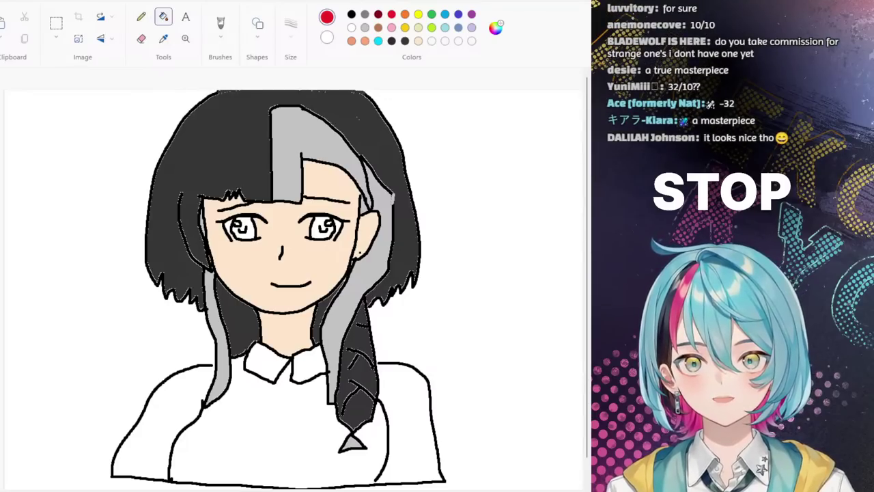
Step: Draw two long red arrows pointing outward from either side of the head with the brush
left_click(219, 26)
left_click_drag(177, 195, 49, 190)
left_click_drag(19, 231, 29, 236)
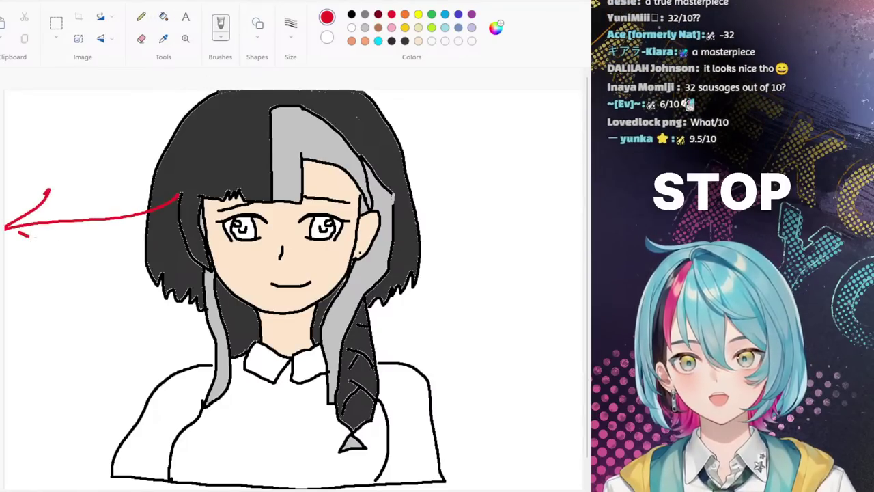
mouse_move(374, 224)
left_mouse_down()
mouse_move(537, 194)
mouse_move(500, 177)
left_mouse_up()
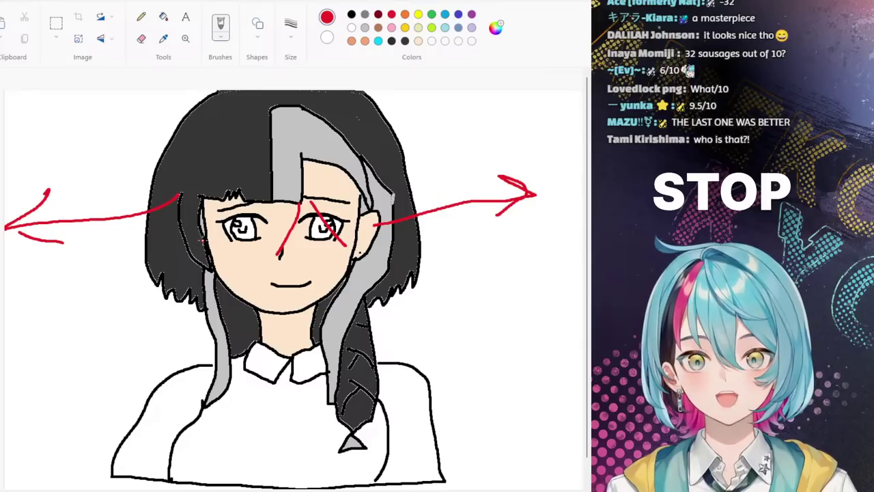
Step: Undo the red strokes across the eye and nose and draw a wide red smile with vertical blush lines on both cheeks
key("ctrl+z")
key("ctrl+z")
mouse_move(223, 263)
left_mouse_down()
mouse_move(326, 283)
mouse_move(332, 273)
mouse_move(232, 268)
left_mouse_up()
left_click_drag(244, 252, 242, 269)
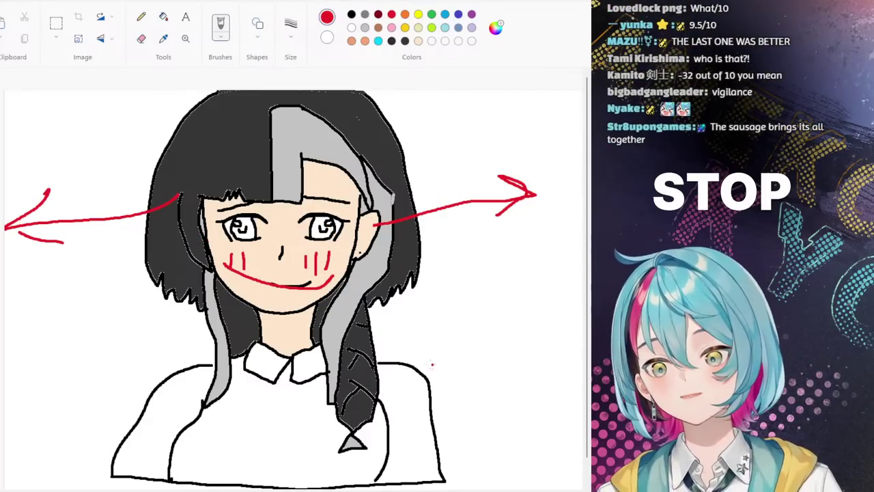
Step: Undo all the red smile, blush and arrow strokes on the portrait
key("ctrl+z")
key("ctrl+z")
key("ctrl+z")
key("ctrl+z")
key("ctrl+z")
key("ctrl+z")
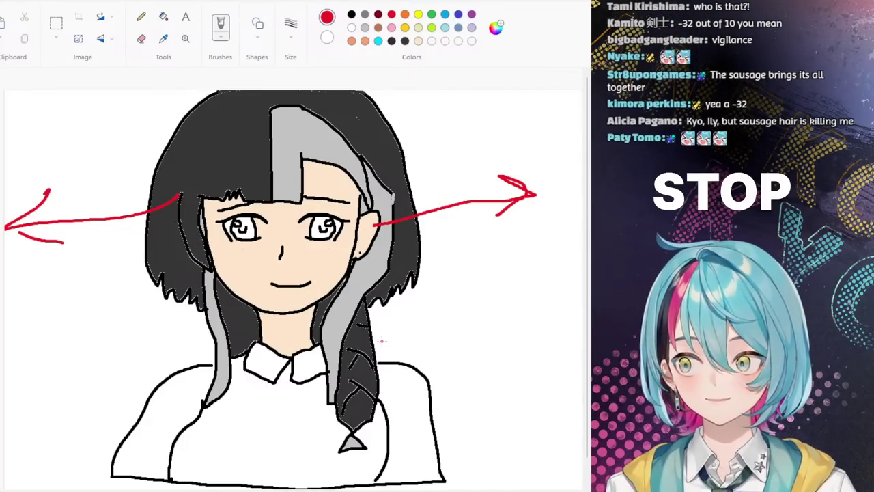
key("ctrl+z")
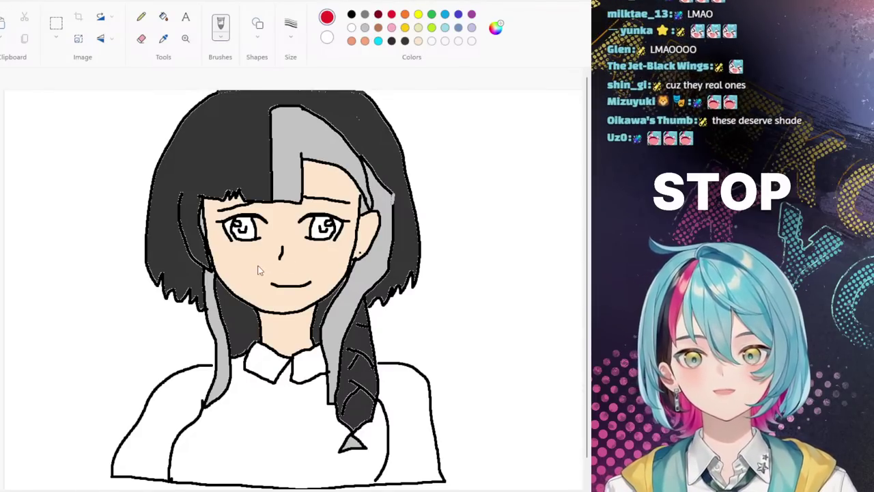
Step: Start a new blank canvas for the next portrait
key("ctrl+n")
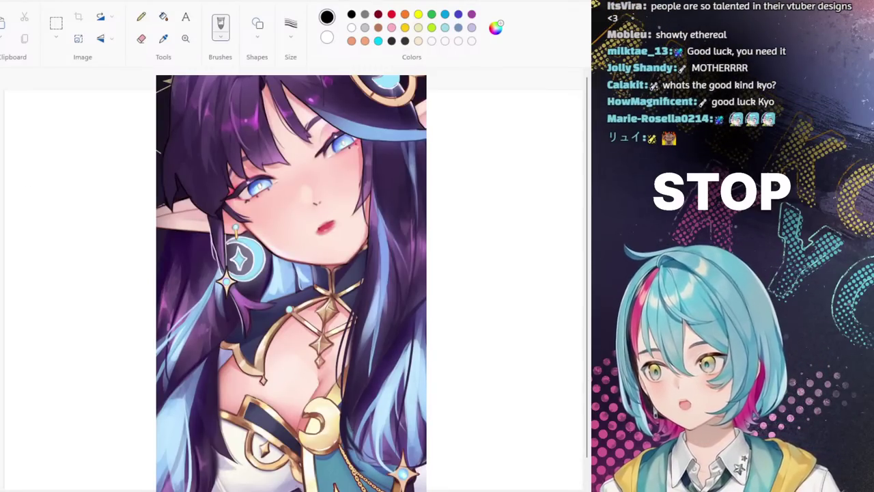
key("ctrl+z")
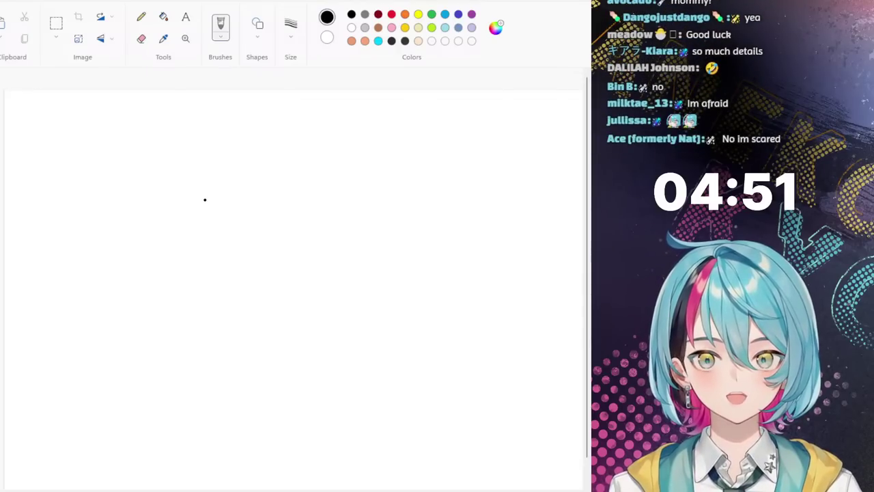
Step: Draw the black outline of the jaw, the jagged fringe, the crown of the head and a narrow band across the hair
mouse_move(204, 202)
left_mouse_down()
mouse_move(219, 247)
mouse_move(261, 278)
mouse_move(323, 285)
mouse_move(341, 255)
left_mouse_up()
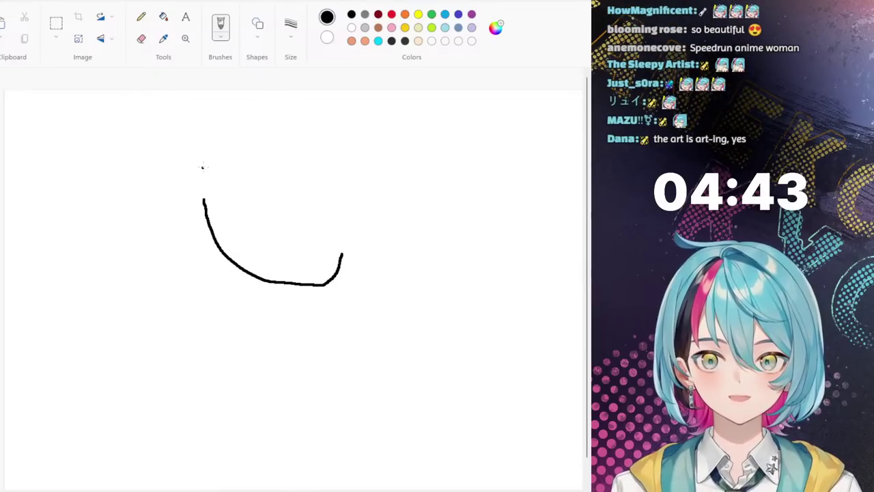
mouse_move(262, 181)
left_mouse_down()
mouse_move(244, 193)
mouse_move(227, 198)
mouse_move(219, 184)
mouse_move(221, 196)
mouse_move(204, 201)
mouse_move(210, 230)
mouse_move(191, 215)
mouse_move(189, 271)
mouse_move(177, 222)
mouse_move(157, 199)
mouse_move(140, 216)
mouse_move(135, 186)
mouse_move(151, 124)
left_mouse_up()
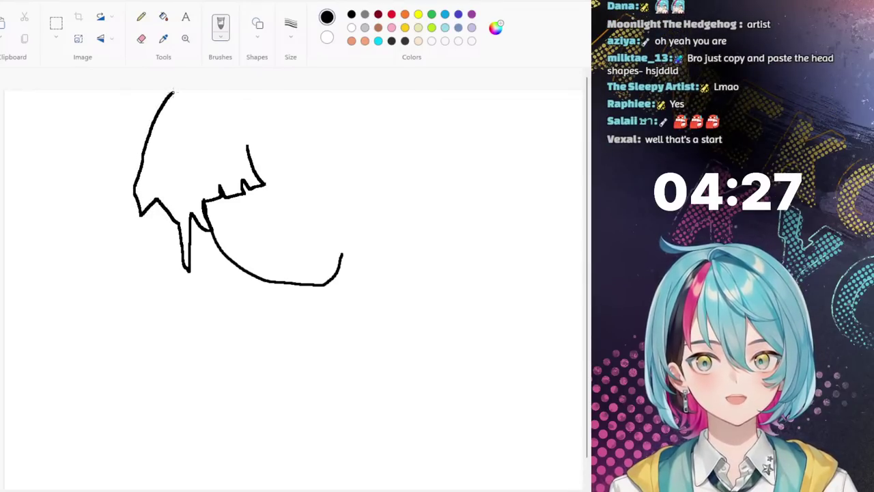
left_click_drag(172, 93, 178, 89)
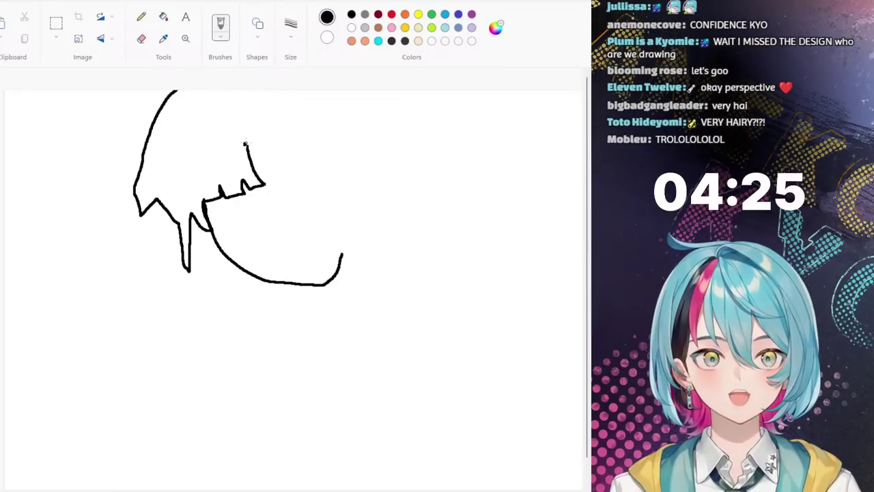
mouse_move(245, 143)
left_mouse_down()
mouse_move(257, 132)
mouse_move(287, 191)
mouse_move(294, 179)
left_mouse_up()
left_click_drag(280, 146, 276, 131)
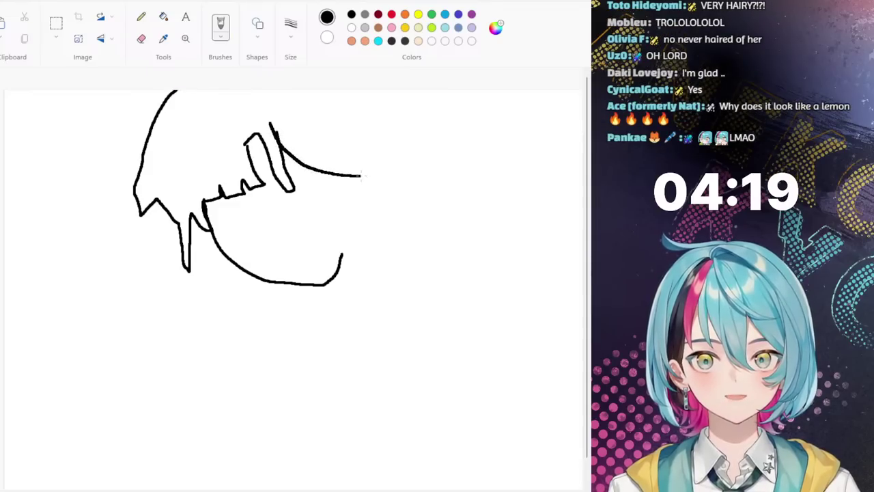
mouse_move(362, 176)
left_mouse_down()
mouse_move(403, 175)
mouse_move(386, 127)
mouse_move(333, 88)
left_mouse_up()
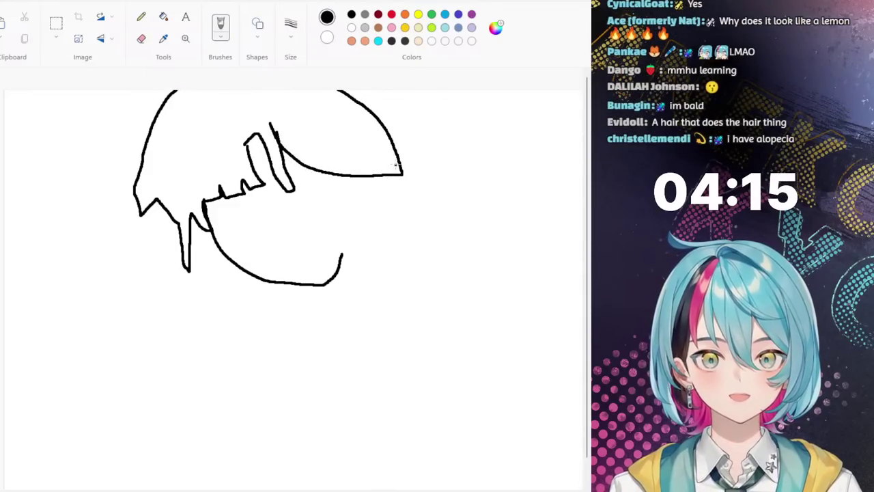
left_click_drag(378, 162, 286, 151)
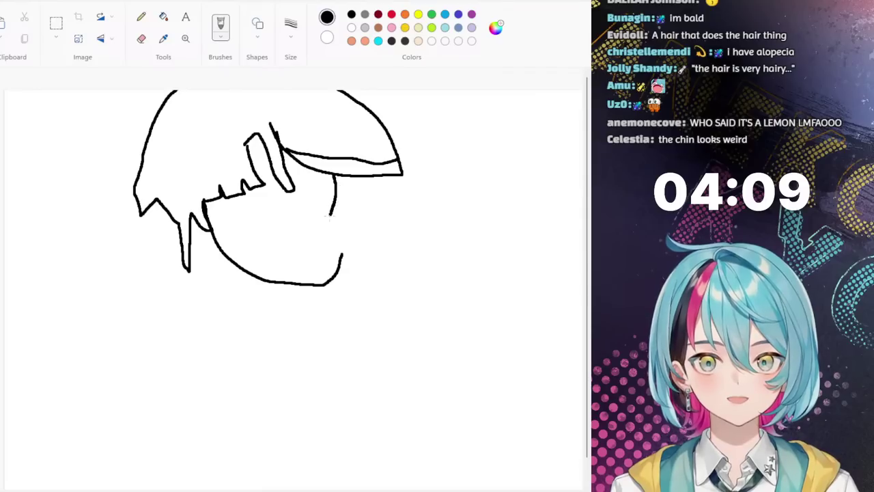
Step: Draw the right side of the face and the long hair beside it, with a pointed strand and a curved corner line inside
mouse_move(330, 216)
left_mouse_down()
mouse_move(320, 245)
mouse_move(338, 239)
left_mouse_up()
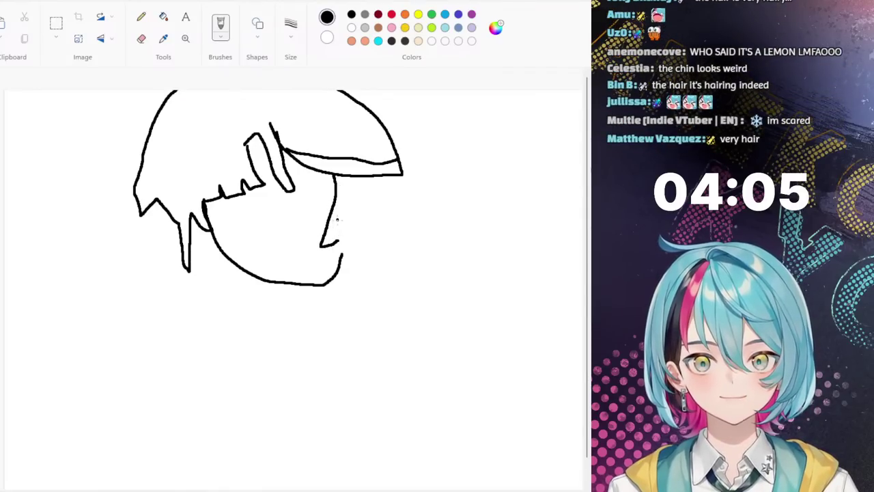
mouse_move(338, 216)
left_mouse_down()
mouse_move(346, 299)
mouse_move(335, 376)
mouse_move(351, 414)
left_mouse_up()
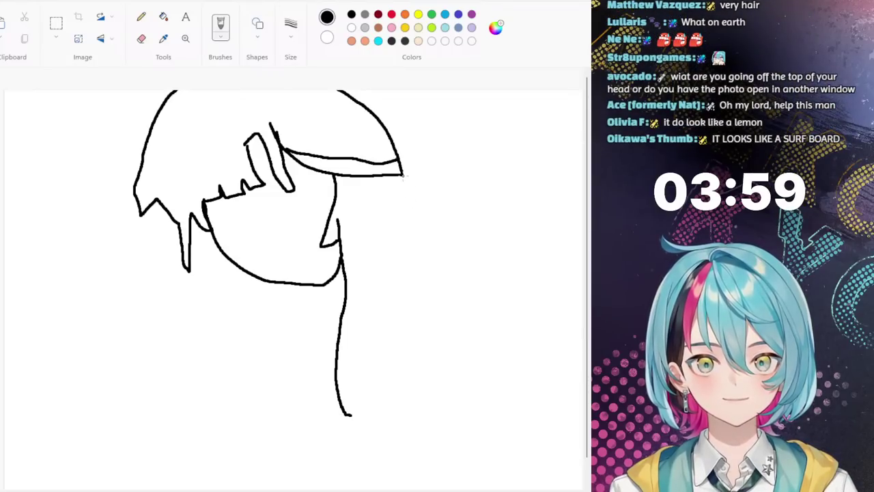
left_click_drag(404, 176, 413, 233)
left_click_drag(416, 295, 432, 345)
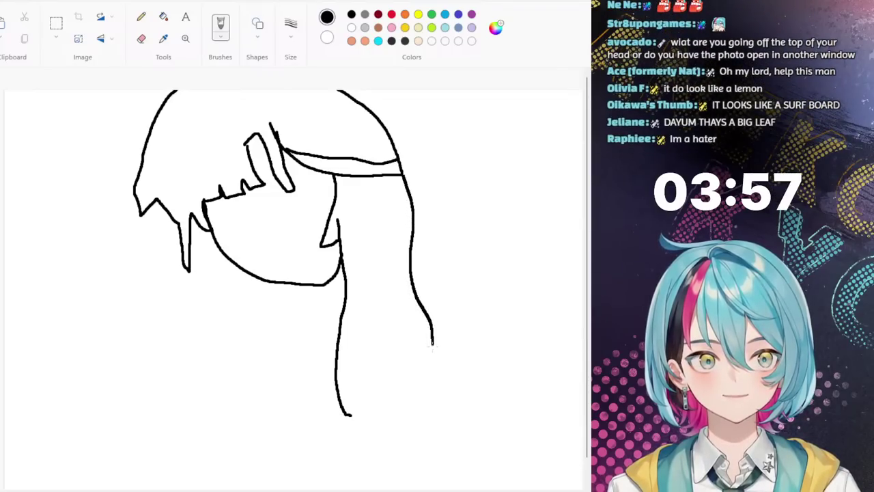
left_click_drag(442, 398, 394, 414)
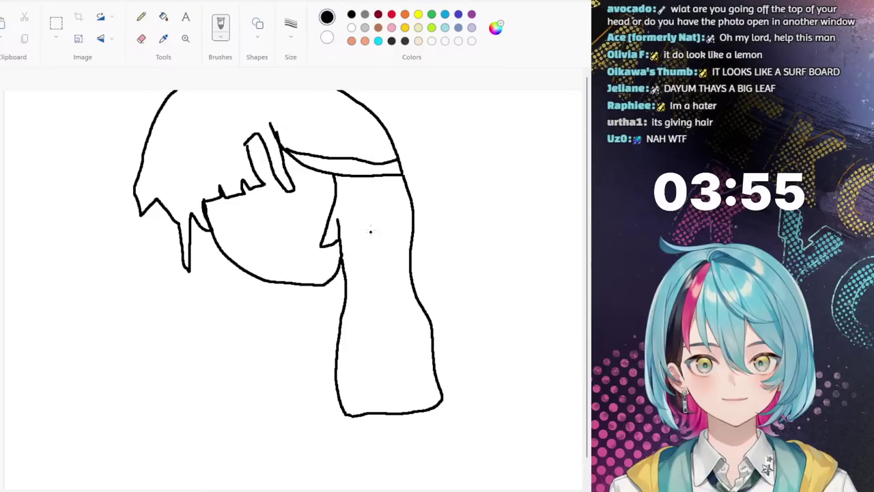
mouse_move(370, 227)
left_mouse_down()
mouse_move(376, 321)
mouse_move(391, 283)
mouse_move(393, 221)
mouse_move(384, 271)
mouse_move(371, 226)
left_mouse_up()
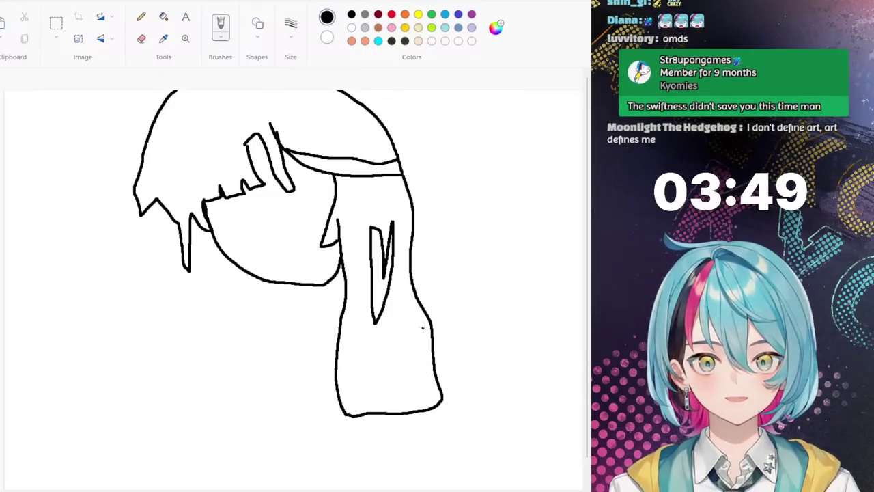
left_click_drag(420, 328, 387, 412)
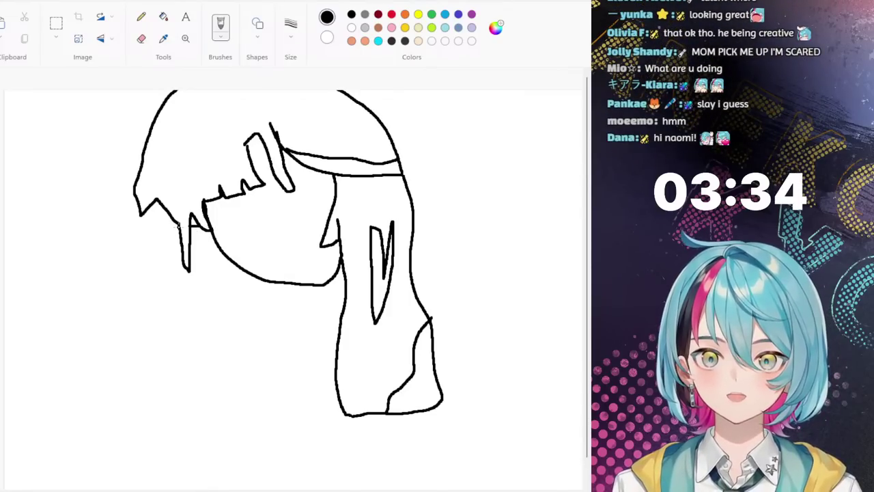
Step: Draw a long pointed ear on the left of the head with a hanging crescent earring and a forked ribbon beside it
mouse_move(181, 230)
left_mouse_down()
mouse_move(100, 234)
mouse_move(188, 269)
left_mouse_up()
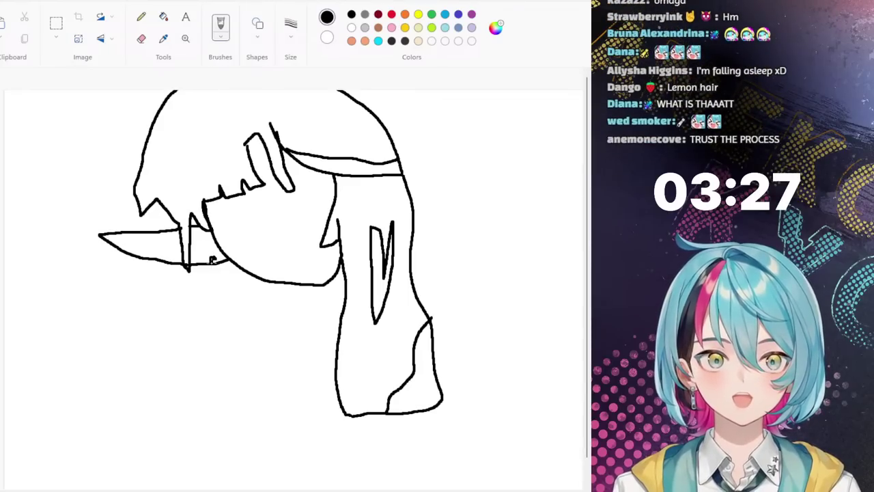
mouse_move(210, 258)
left_mouse_down()
mouse_move(236, 279)
mouse_move(239, 305)
mouse_move(198, 306)
left_mouse_up()
mouse_move(211, 275)
left_mouse_down()
mouse_move(222, 287)
mouse_move(211, 279)
mouse_move(205, 295)
left_mouse_up()
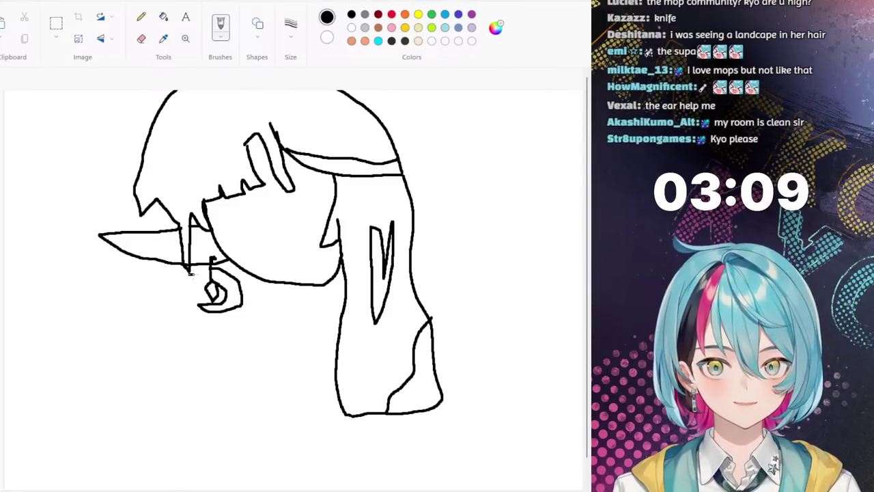
mouse_move(189, 272)
left_mouse_down()
mouse_move(202, 281)
mouse_move(176, 286)
mouse_move(168, 279)
mouse_move(191, 274)
mouse_move(204, 326)
mouse_move(188, 318)
mouse_move(178, 340)
left_mouse_up()
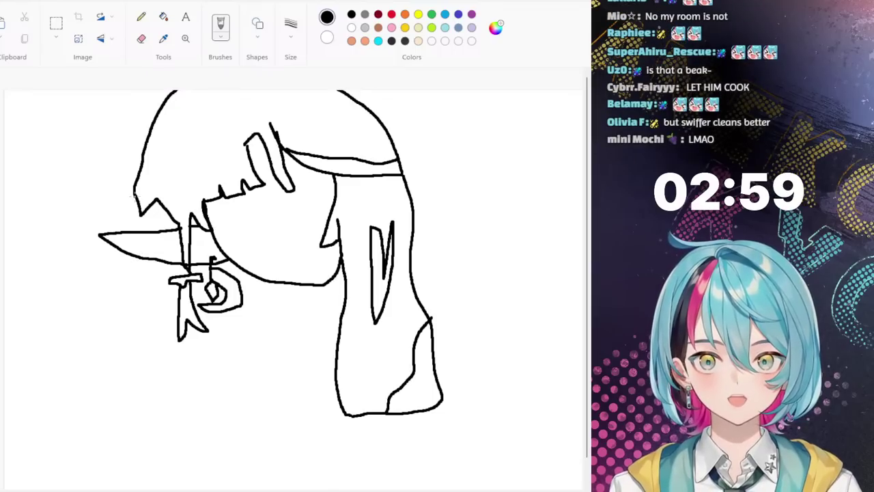
Step: Draw the long wavy left hair with jagged ends and curved inner strands, plus the neck and shoulder line
mouse_move(135, 190)
left_mouse_down()
mouse_move(123, 355)
mouse_move(106, 409)
left_mouse_up()
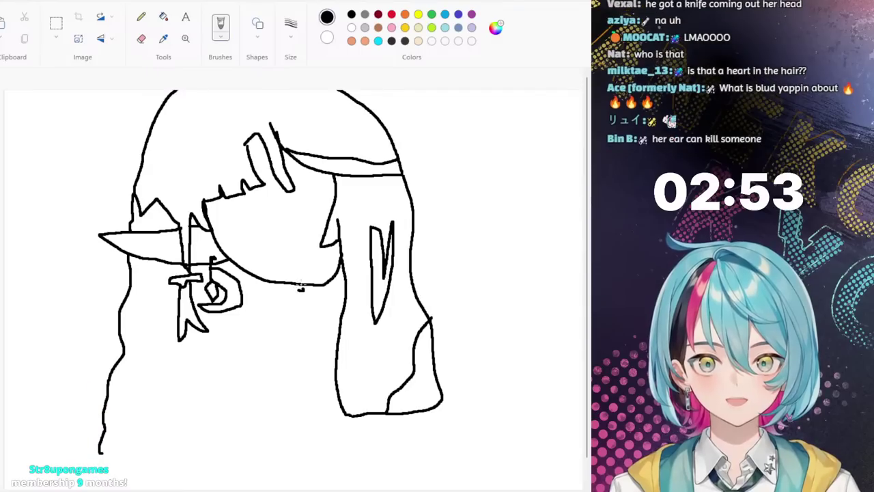
mouse_move(294, 284)
left_mouse_down()
mouse_move(315, 321)
mouse_move(340, 319)
mouse_move(326, 283)
left_mouse_up()
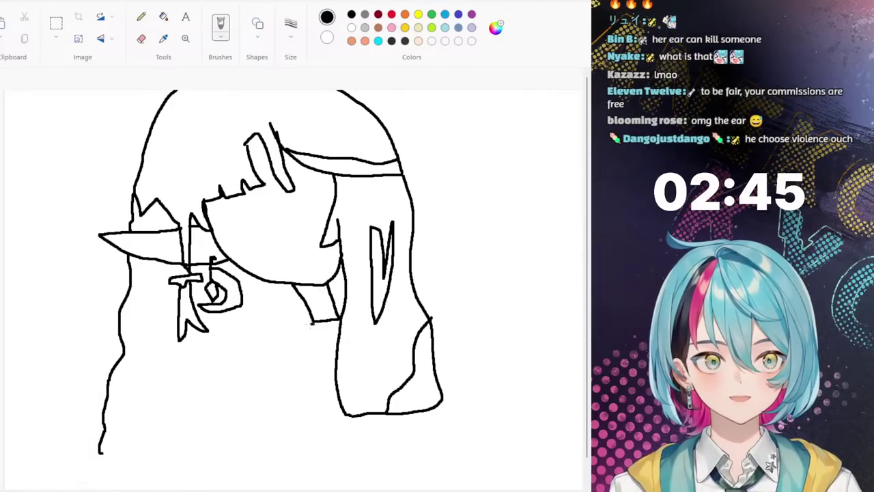
mouse_move(271, 328)
left_mouse_down()
mouse_move(230, 341)
mouse_move(209, 362)
left_mouse_up()
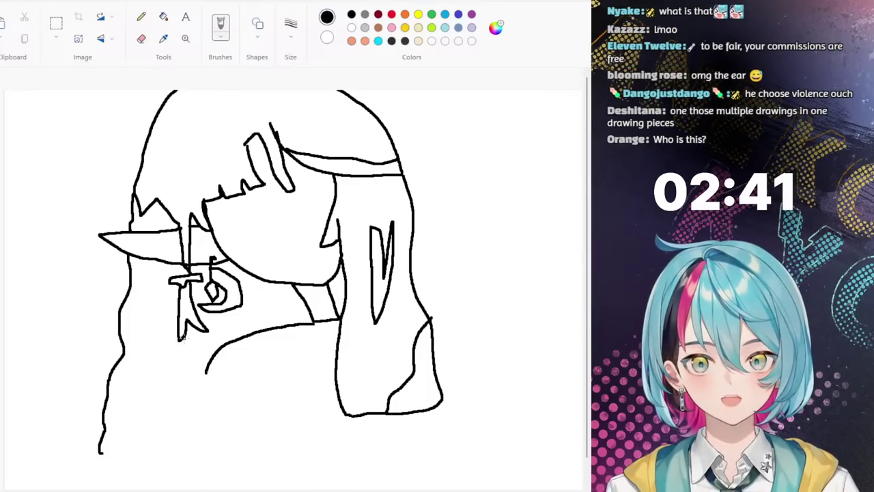
left_click_drag(208, 377, 211, 414)
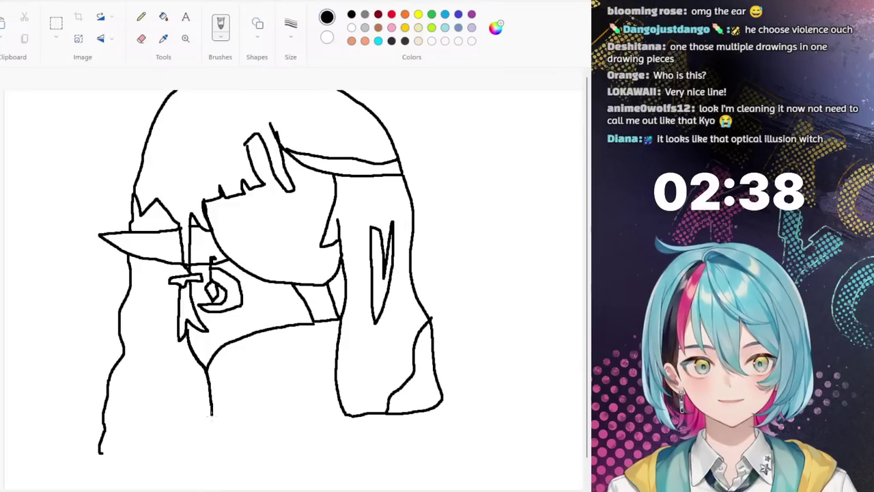
mouse_move(212, 454)
left_mouse_down()
mouse_move(196, 433)
mouse_move(194, 458)
mouse_move(181, 443)
mouse_move(167, 460)
mouse_move(143, 457)
left_mouse_up()
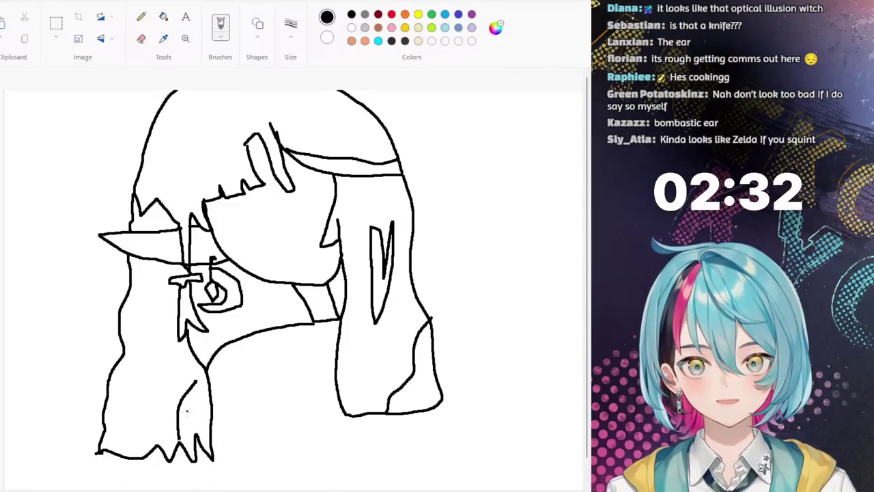
left_click_drag(162, 389, 134, 418)
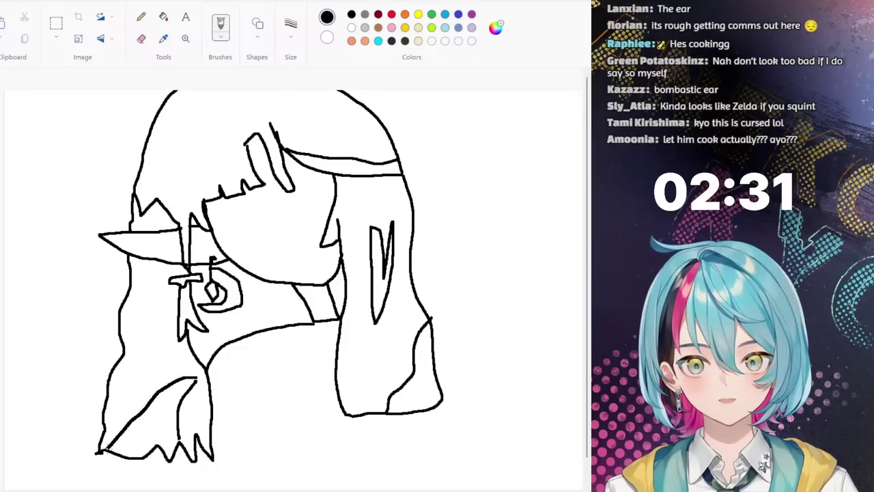
left_click_drag(195, 381, 198, 386)
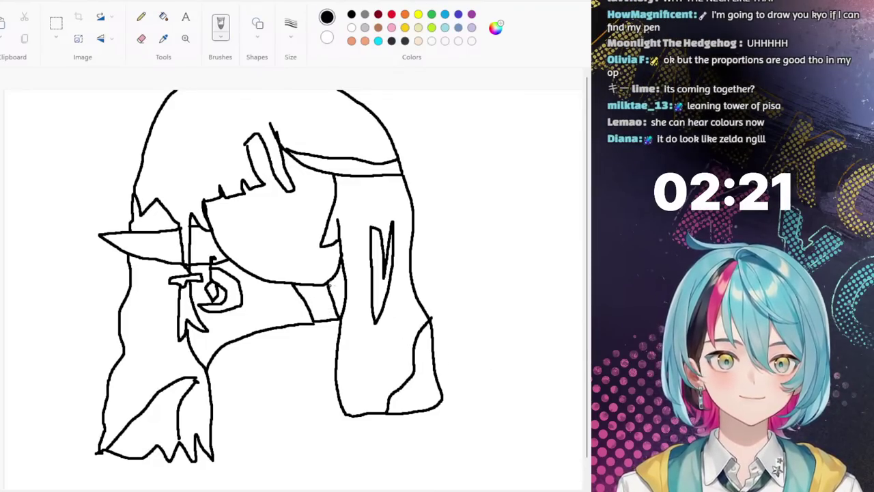
Step: Add a hair line behind the neck, a diamond pendant below it, and a slanted chest strap with a rectangular buckle
left_click_drag(274, 283, 269, 327)
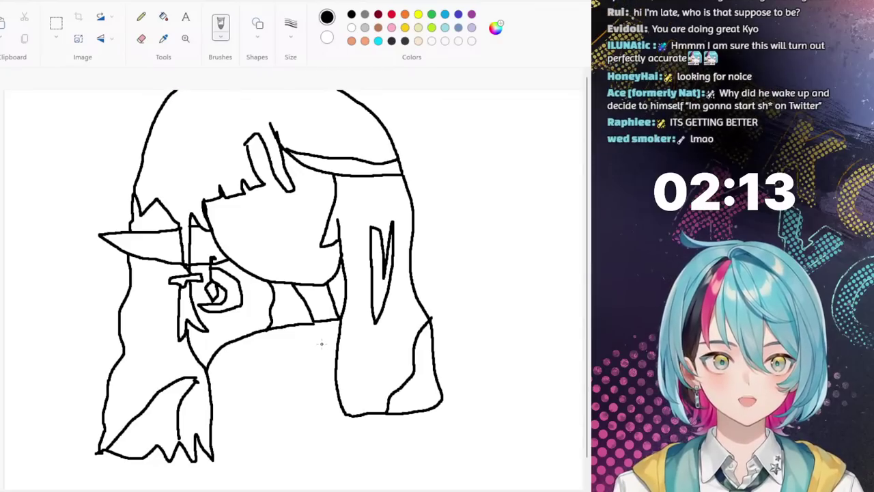
mouse_move(316, 327)
left_mouse_down()
mouse_move(324, 354)
mouse_move(311, 368)
mouse_move(319, 363)
mouse_move(308, 353)
mouse_move(316, 329)
left_mouse_up()
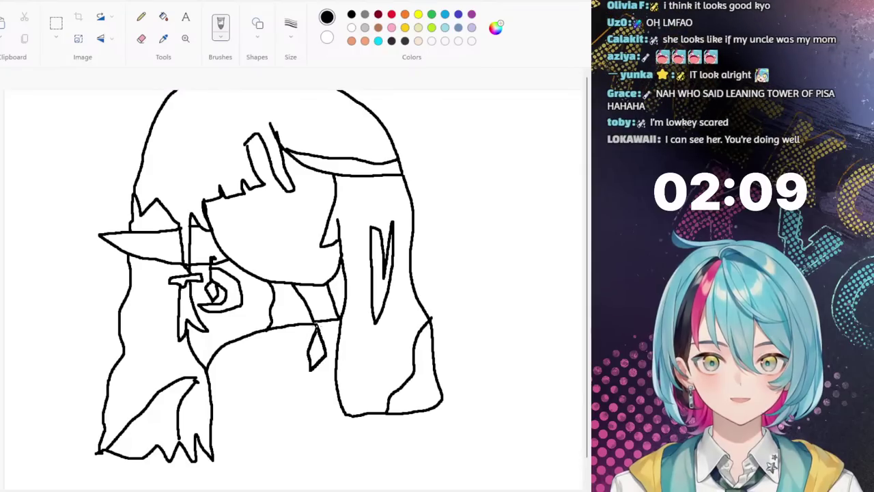
left_click_drag(313, 385, 295, 428)
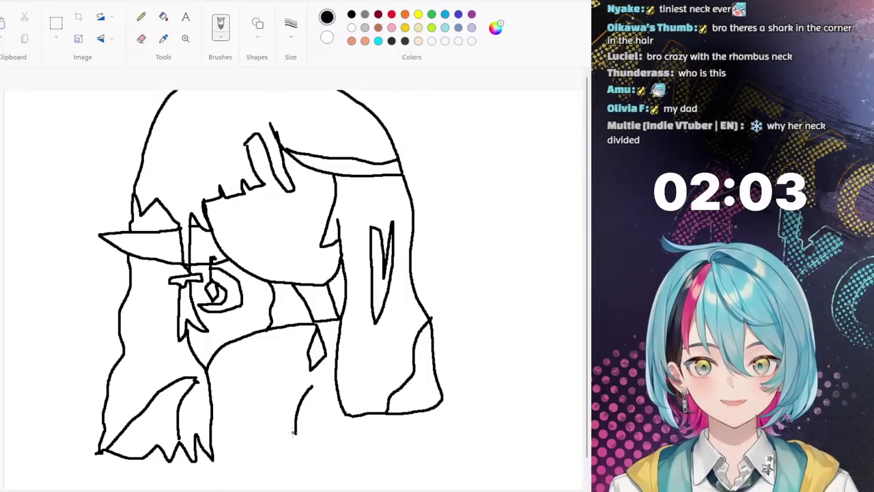
mouse_move(282, 406)
left_mouse_down()
mouse_move(248, 392)
mouse_move(241, 408)
mouse_move(216, 403)
mouse_move(298, 435)
left_mouse_up()
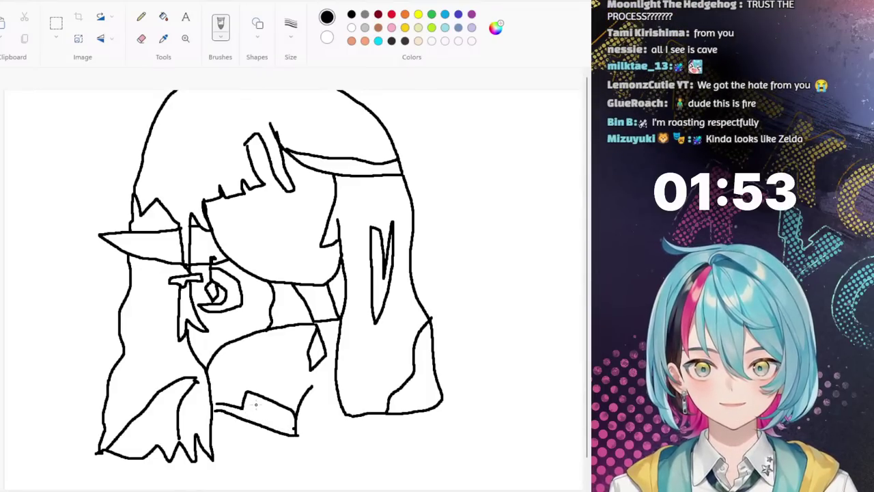
mouse_move(255, 408)
left_mouse_down()
mouse_move(263, 418)
mouse_move(284, 418)
left_mouse_up()
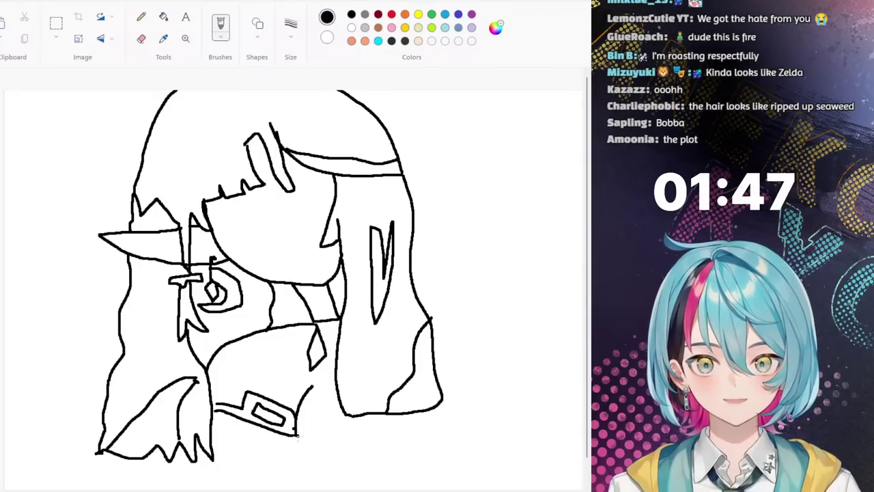
Step: Outline the chest and right arm below the hair and close off the bust with a straight bottom edge
left_click_drag(298, 434, 335, 391)
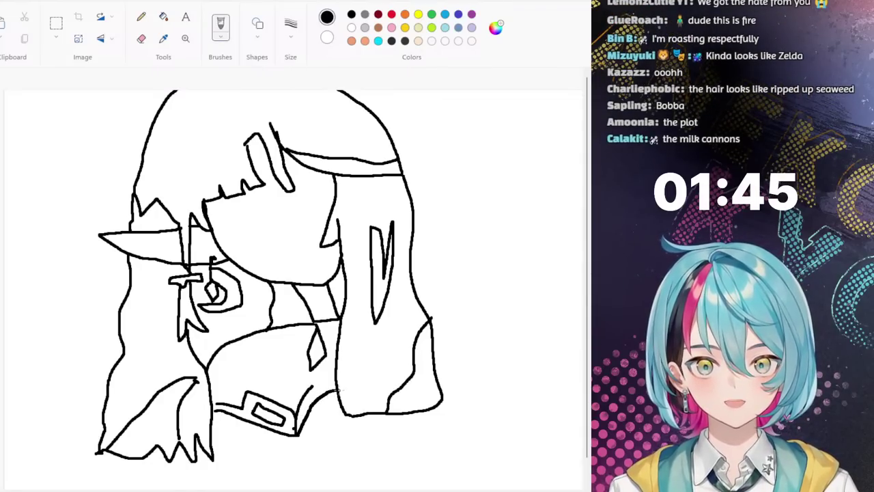
left_click_drag(298, 436, 298, 461)
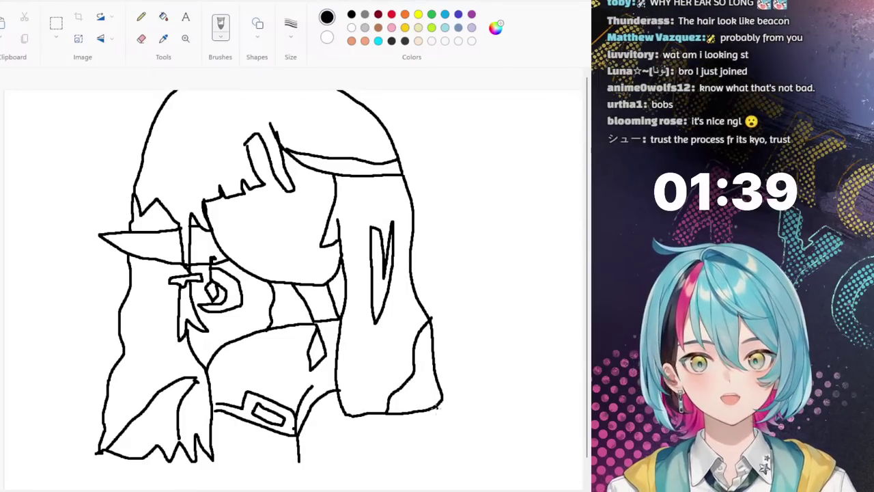
left_click_drag(299, 461, 389, 460)
left_click_drag(453, 464, 443, 398)
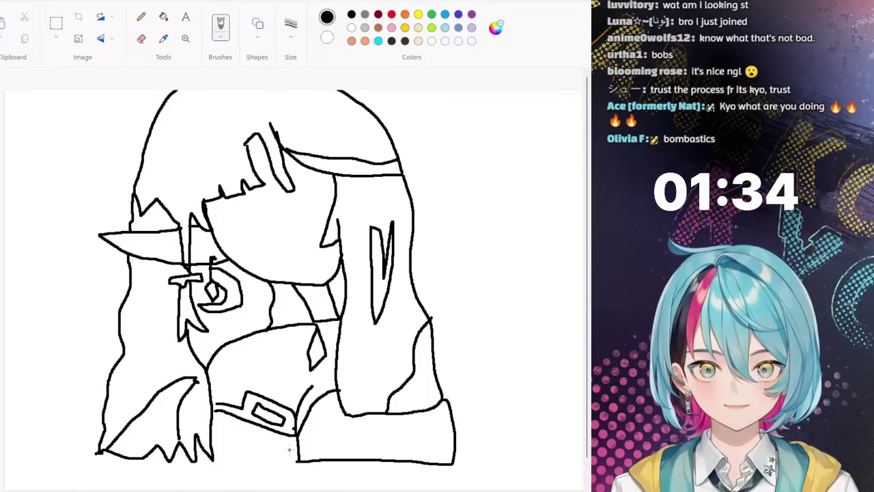
left_click_drag(298, 460, 220, 459)
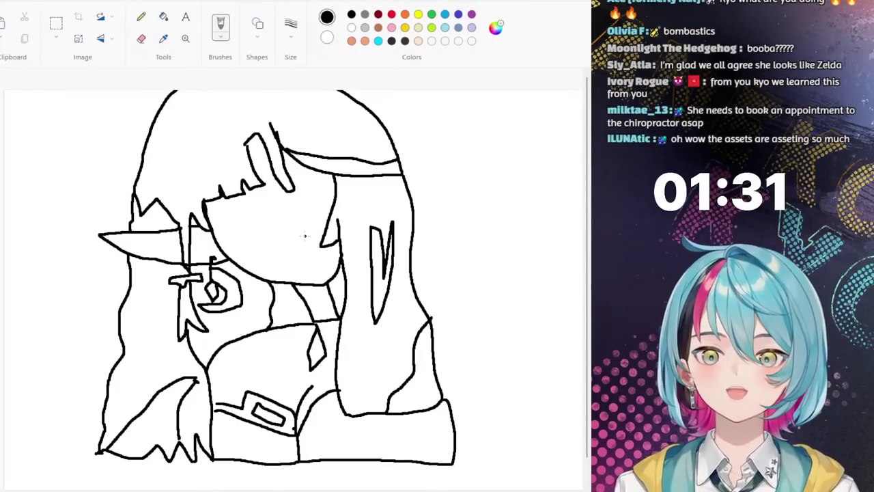
Step: Draw both eyes under the fringe with upper lashes, irises and pupils
mouse_move(264, 207)
left_mouse_down()
mouse_move(237, 204)
mouse_move(236, 226)
left_mouse_up()
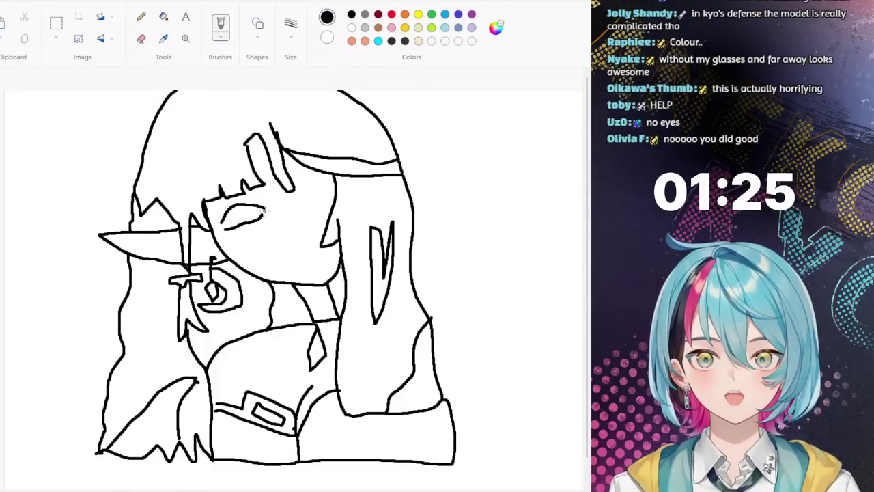
left_click_drag(232, 212, 219, 224)
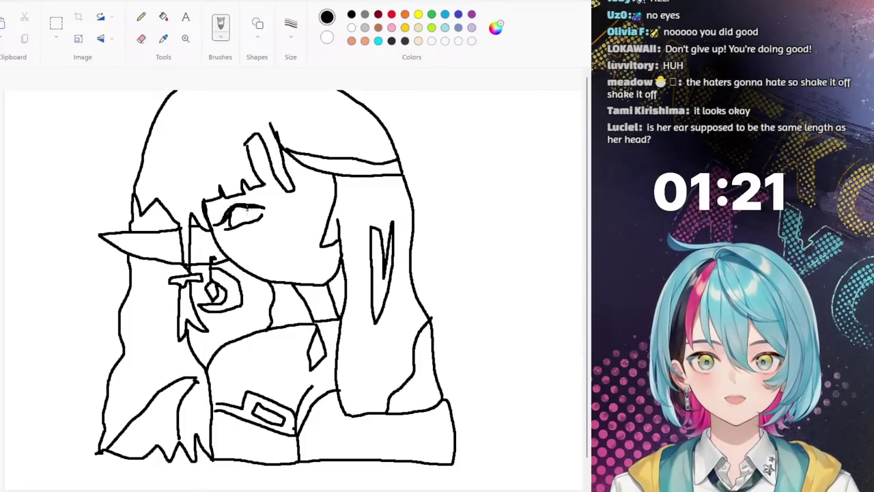
left_click_drag(243, 207, 255, 211)
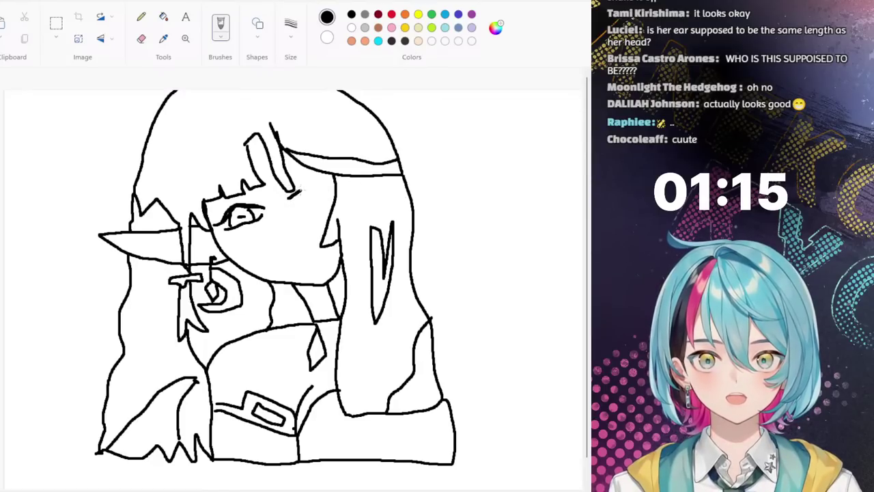
mouse_move(294, 192)
left_mouse_down()
mouse_move(332, 187)
mouse_move(328, 198)
mouse_move(301, 194)
mouse_move(312, 200)
left_mouse_up()
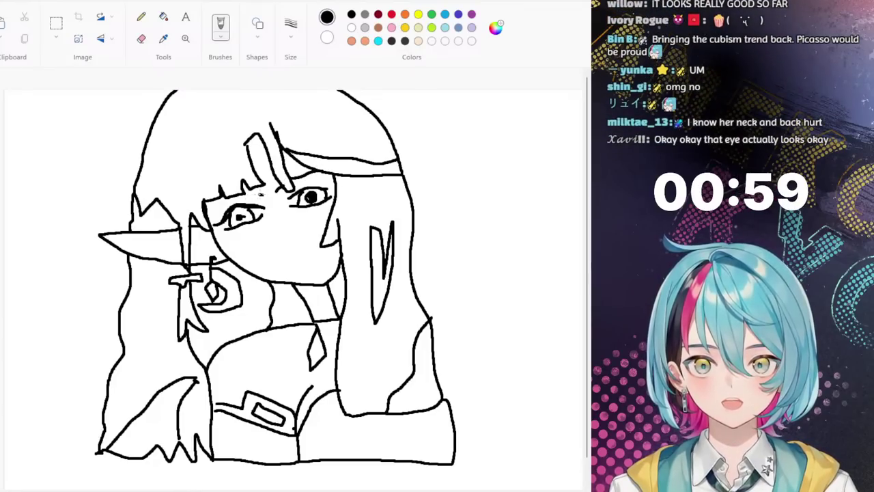
Step: Draw the nose as a short line with a nostril dot and add small slanted lips below it
left_click_drag(284, 226, 291, 238)
left_click(291, 235)
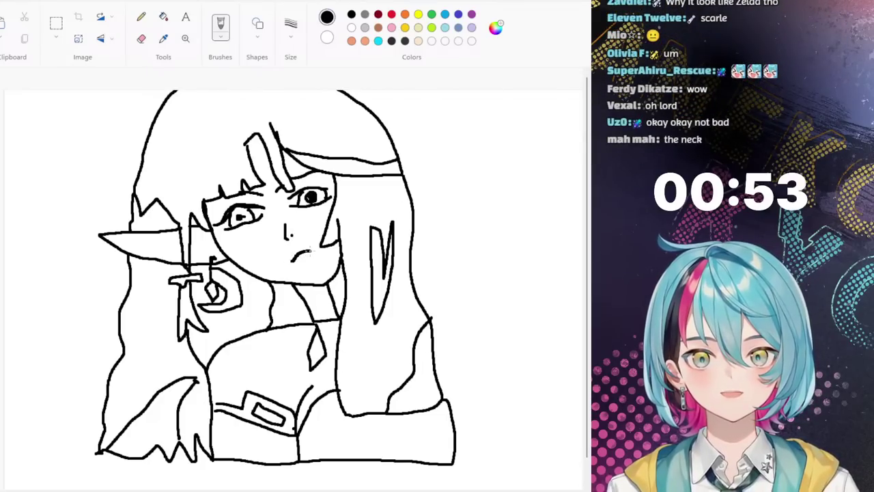
left_click_drag(292, 259, 311, 254)
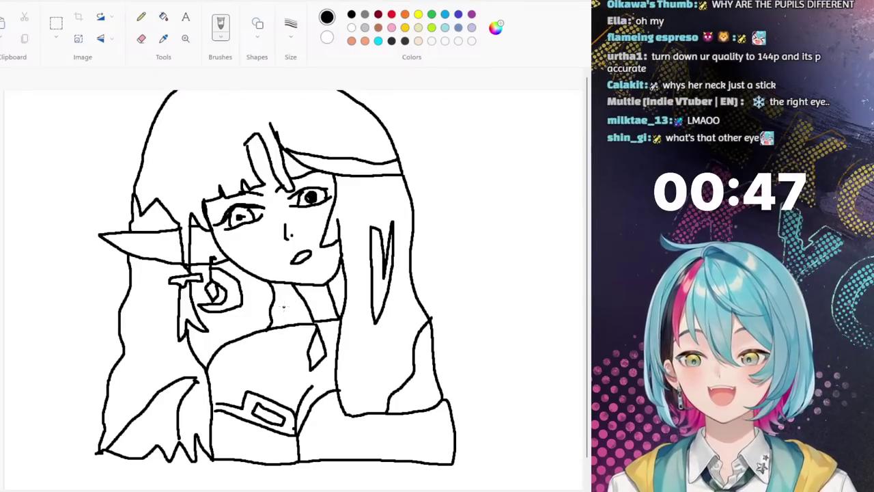
Step: Fill the headband, the inner slit, the hair behind the neck, and the outer locks on both sides with cyan
left_click(378, 40)
left_click(164, 17)
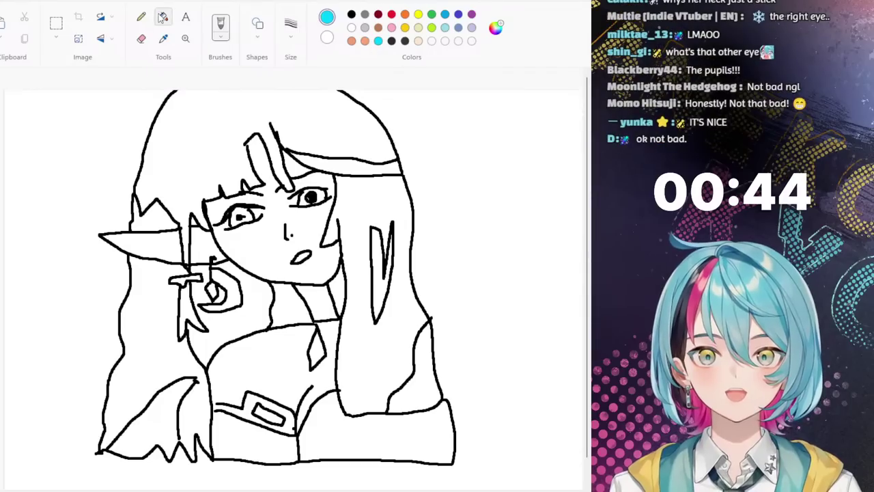
left_click(286, 307)
left_click(379, 282)
left_click(353, 164)
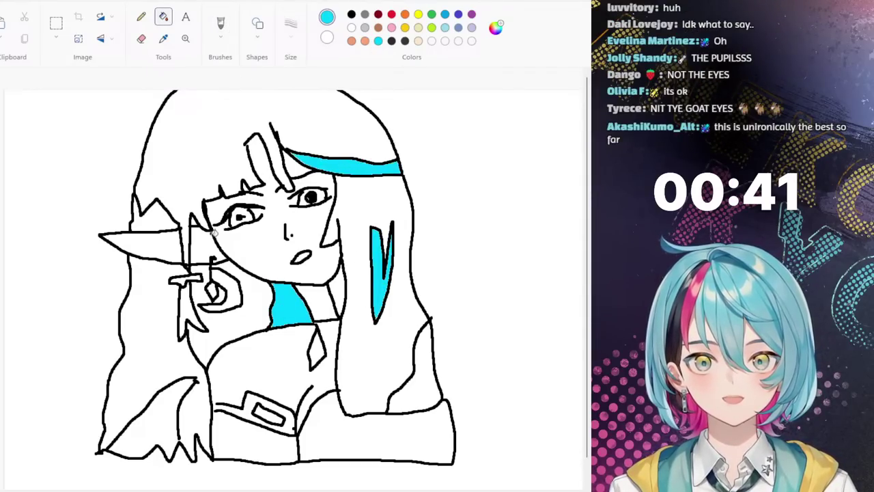
left_click(177, 423)
left_click(424, 392)
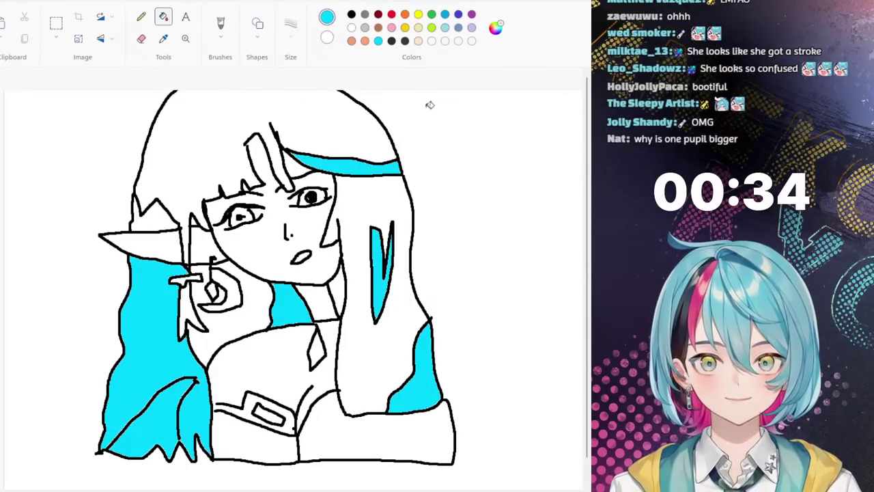
Step: Fill the face and both parts of the pointed ear with the peach skin tone
left_click(418, 41)
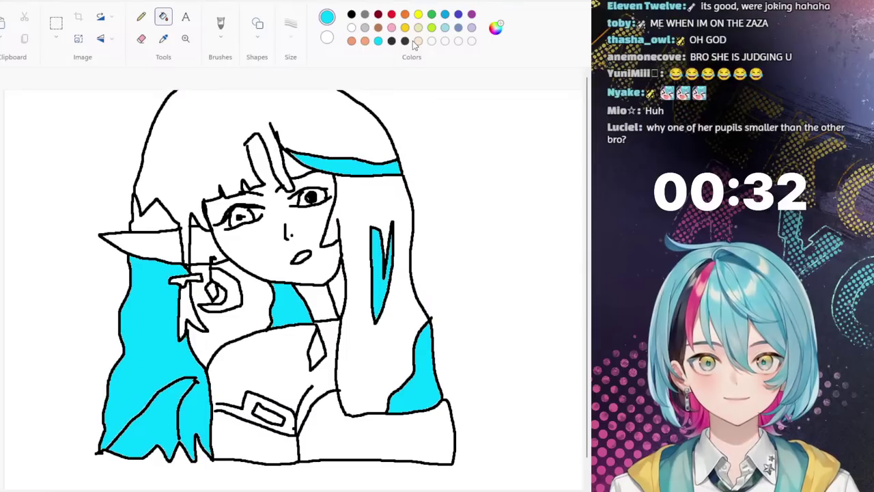
left_click(326, 197)
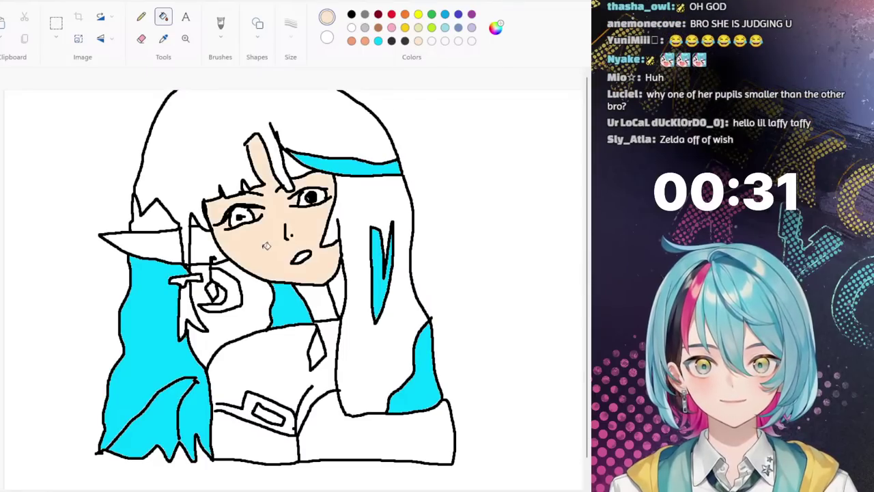
left_click(200, 242)
left_click(158, 241)
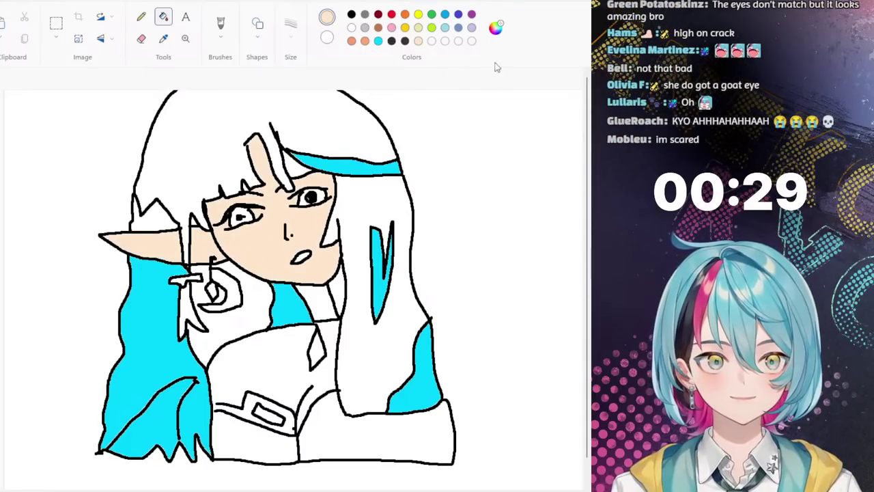
Step: Fill the main hair, the forehead gap, and the areas above and below the ear with dark purple
left_click(471, 14)
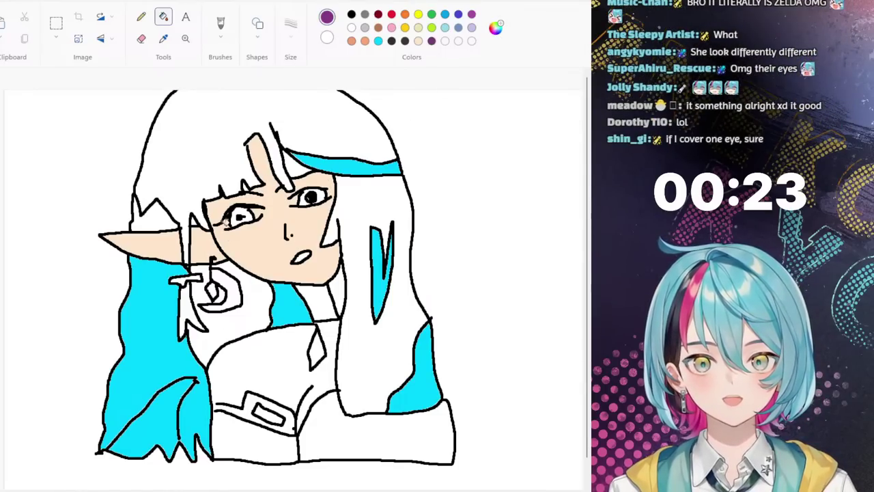
left_click(215, 153)
left_click(373, 212)
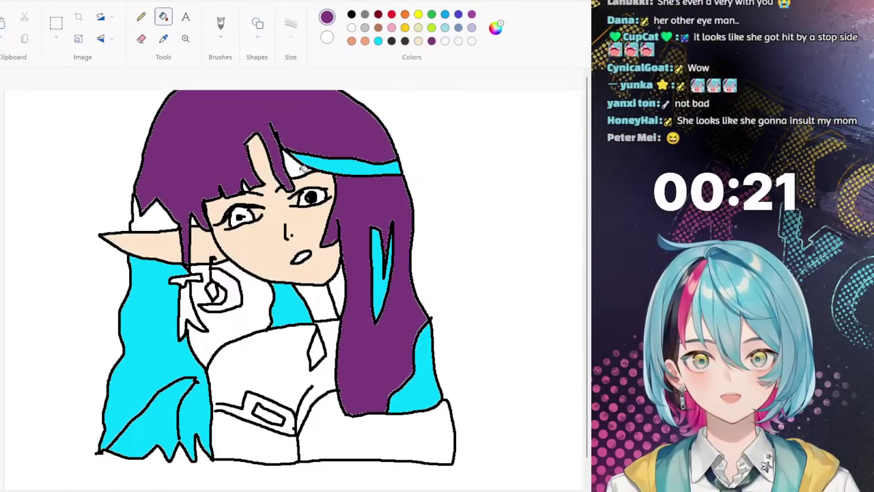
left_click(174, 213)
left_click(234, 323)
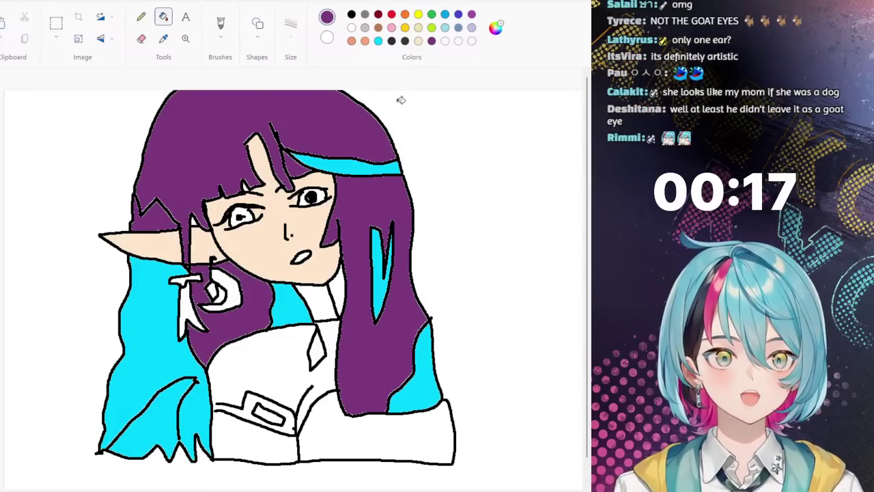
Step: Fill the neck with blue-grey, and try the same colour on the chest before undoing that fill
left_click(459, 28)
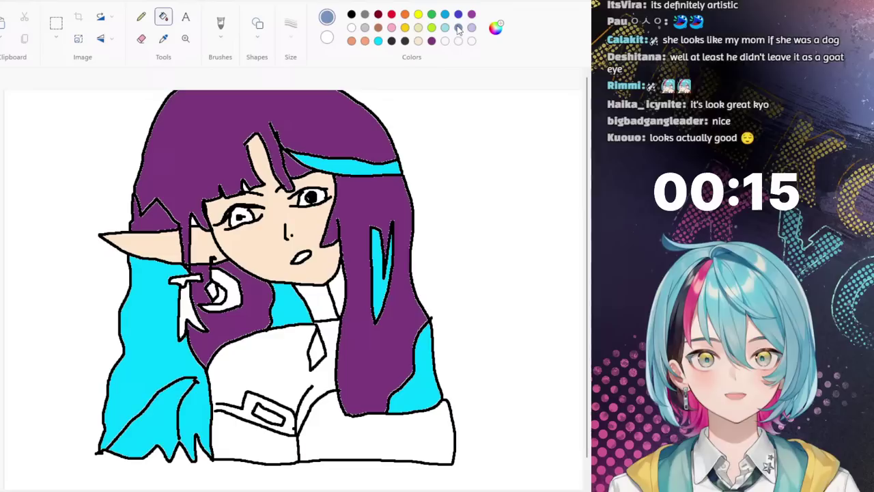
left_click(314, 304)
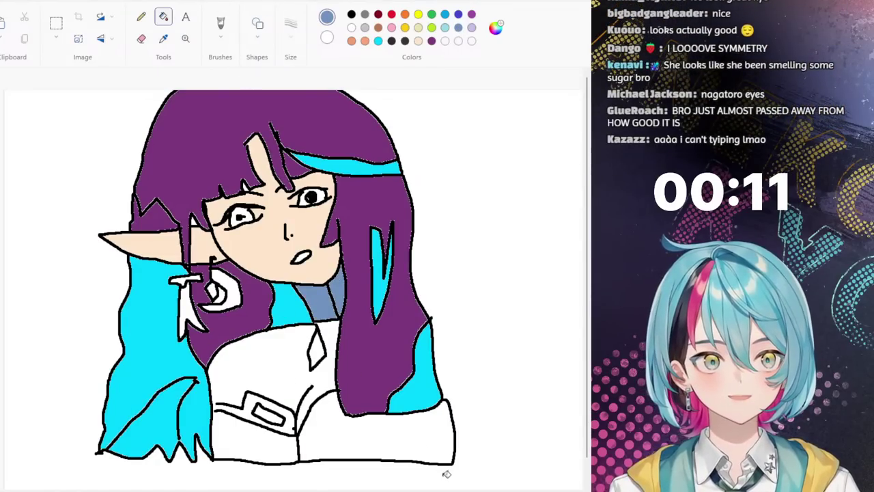
left_click(252, 414)
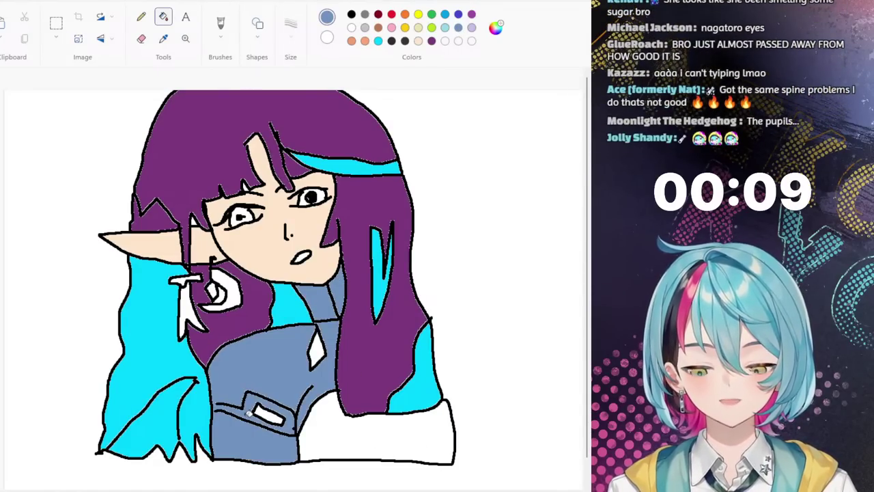
key("ctrl+z")
Step: Close the gap at the chest strap's outer end with a yellow brush mark and fill the strap with yellow
left_click(418, 14)
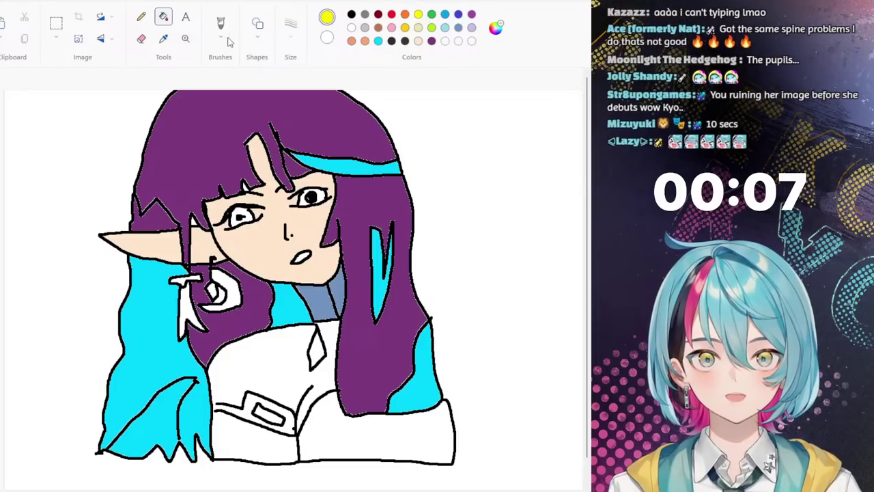
left_click(220, 25)
left_click(212, 407)
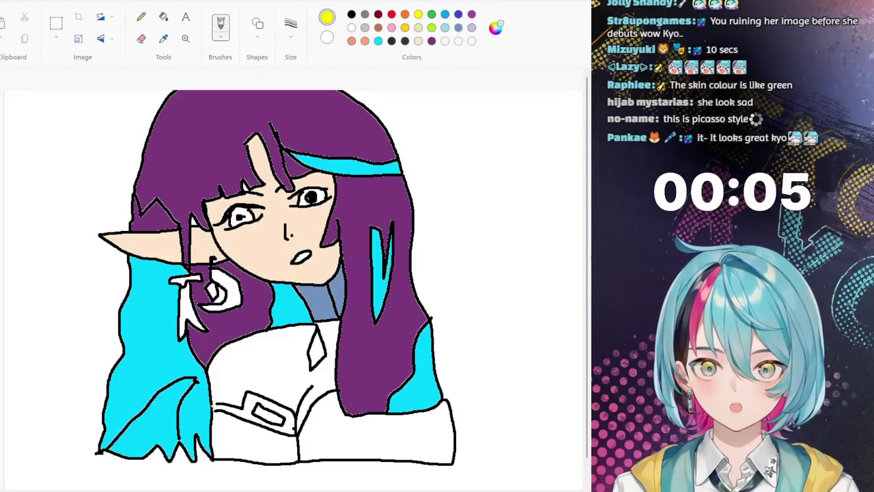
left_click(163, 17)
left_click(248, 404)
key("ctrl+z")
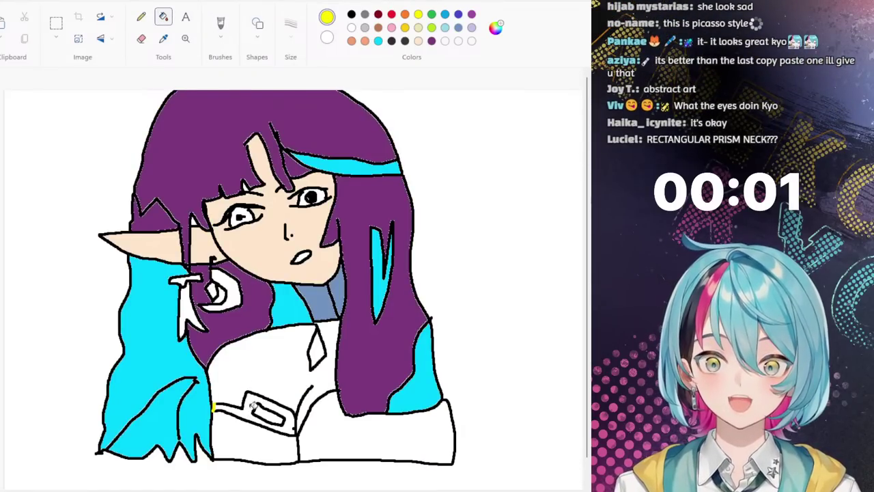
left_click(253, 405)
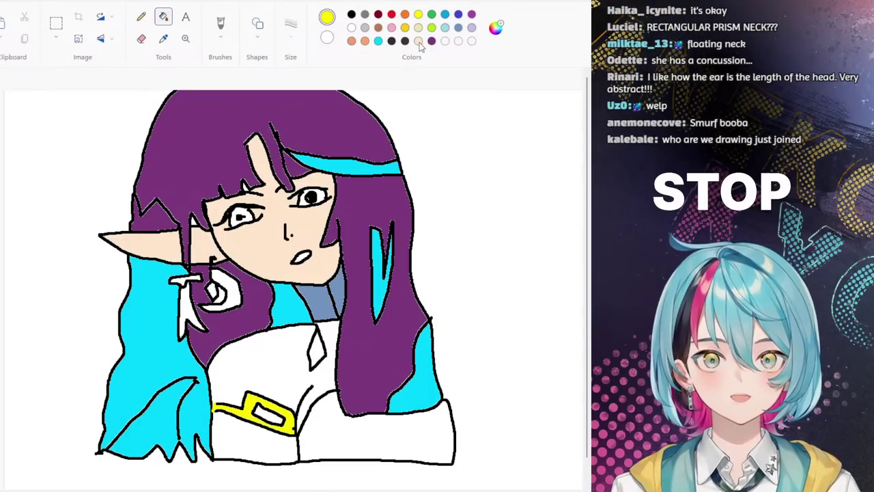
Step: Fill the upper chest with the peach skin tone and the crescent earring and hanging tassel with cyan
left_click(245, 363)
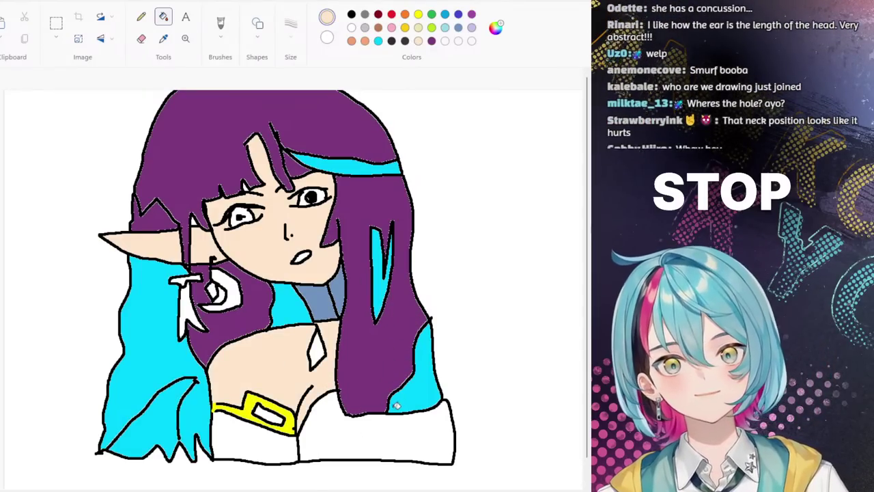
left_click(378, 40)
left_click(234, 298)
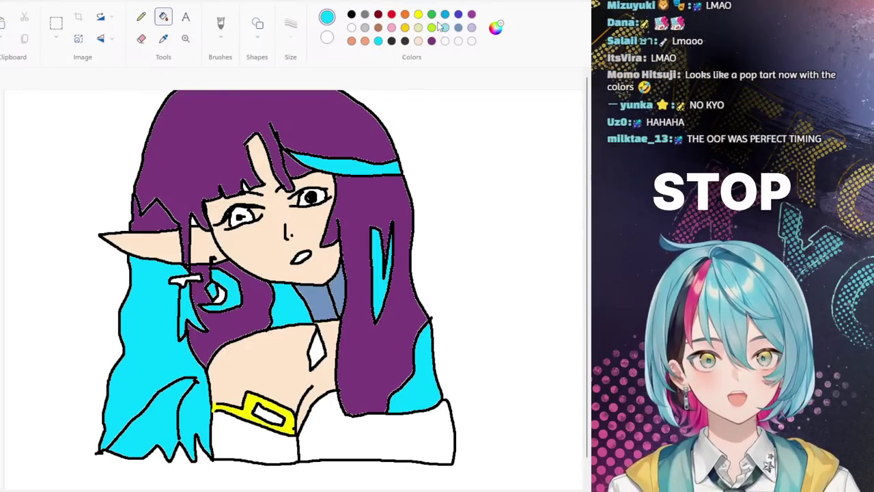
Step: Fill the hair clip's bar with yellow and the crescent earring's inner gap with dark purple
left_click(419, 15)
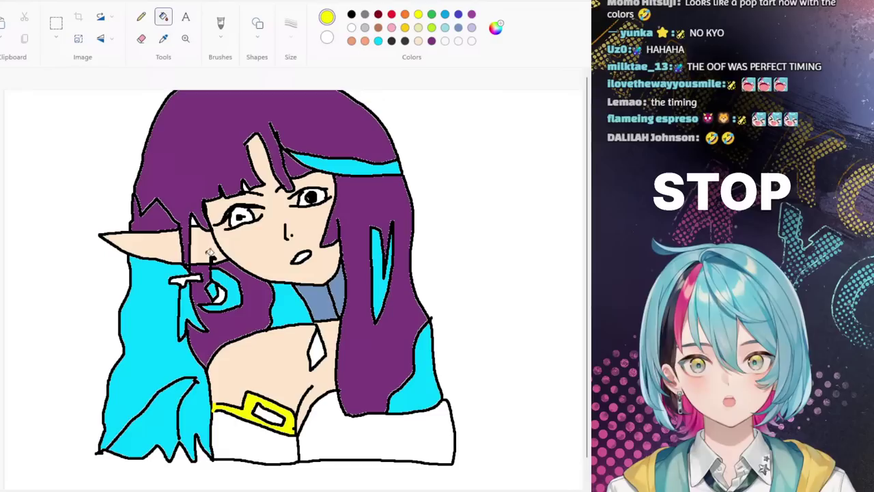
left_click(181, 280)
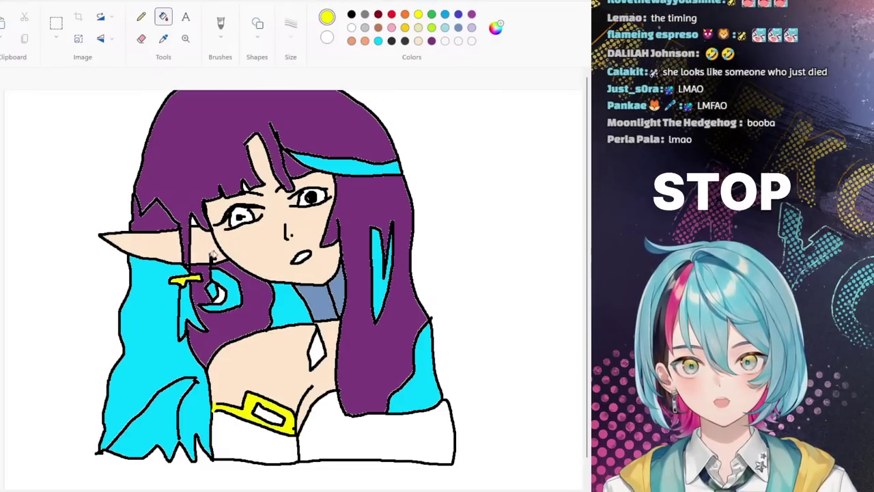
left_click(432, 40)
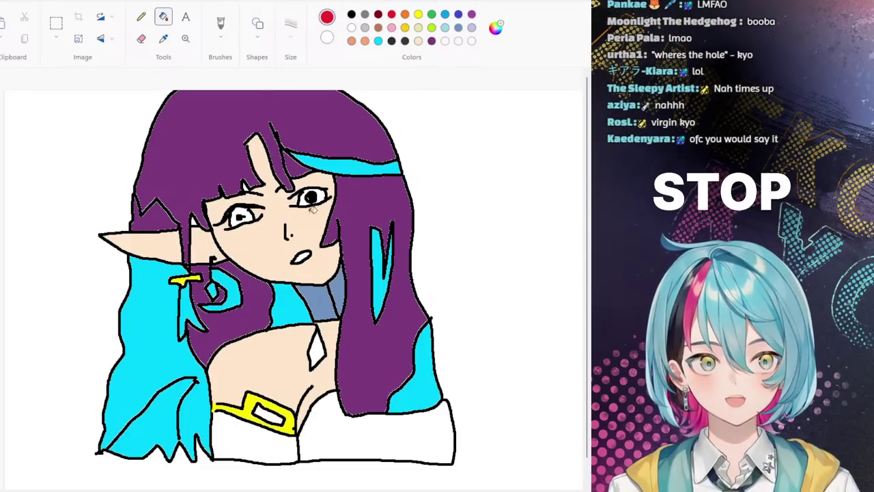
Step: Fill the lips with red and the diamond pendant with yellow
left_click(301, 258)
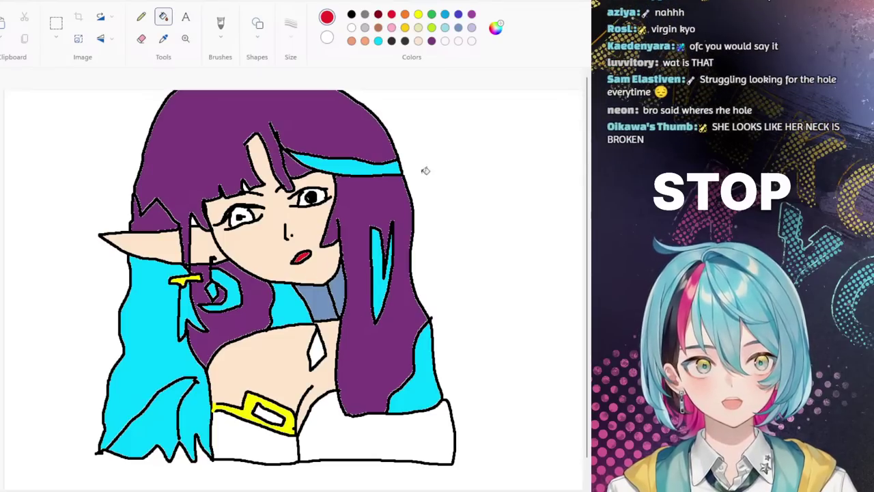
left_click(418, 14)
left_click(315, 351)
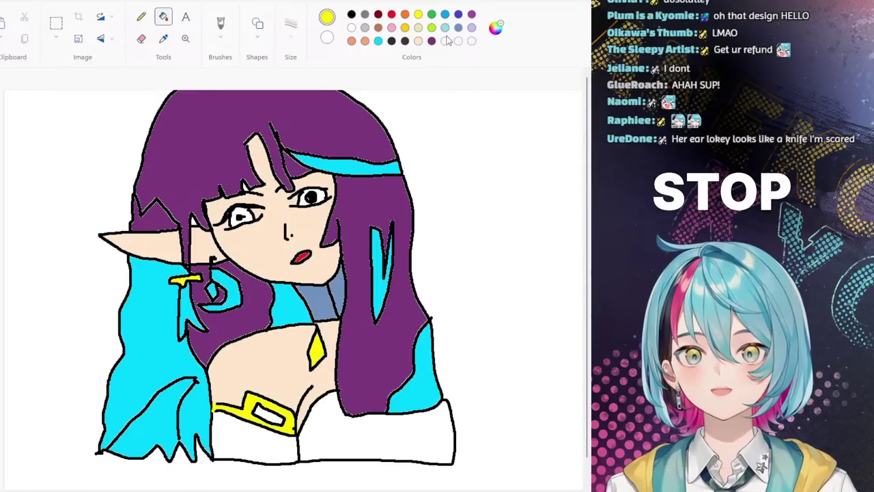
Step: Brush a large blue loop beside the head, then a red arrow to the headband and a red squiggle down the neck
left_click(444, 15)
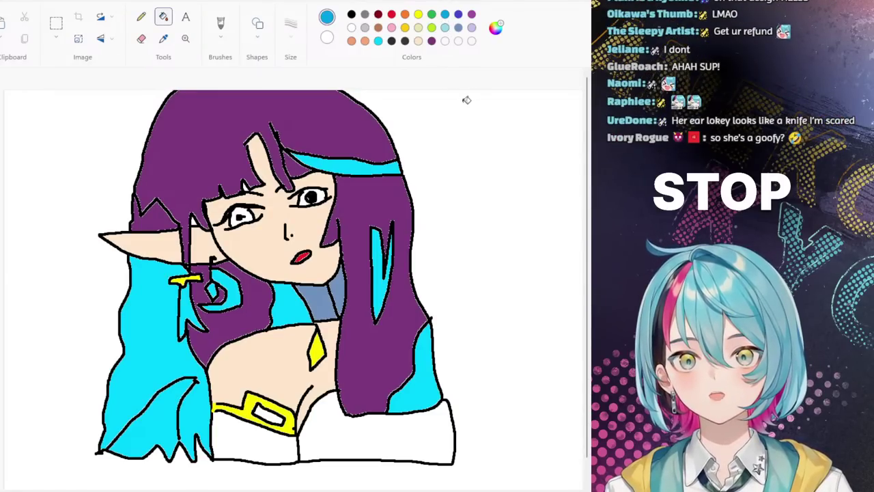
left_click(141, 16)
left_click(220, 27)
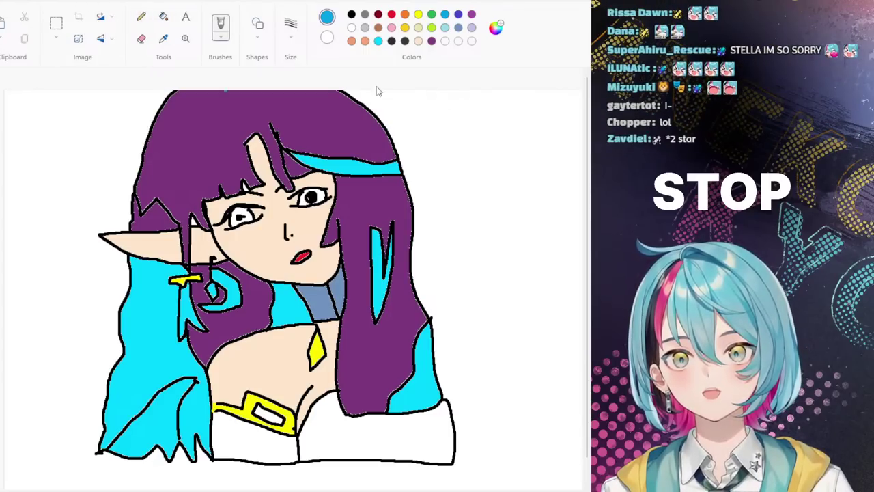
mouse_move(426, 92)
left_mouse_down()
mouse_move(485, 185)
mouse_move(522, 90)
left_mouse_up()
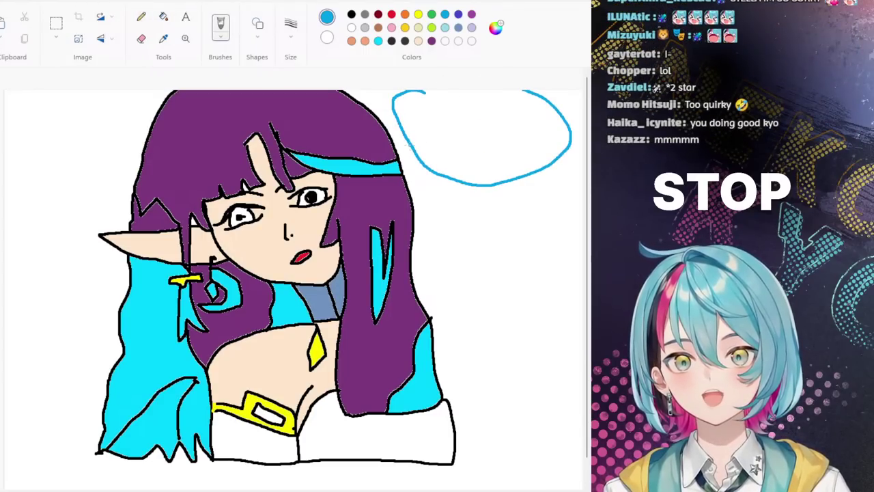
left_click(391, 15)
left_click_drag(408, 137, 349, 134)
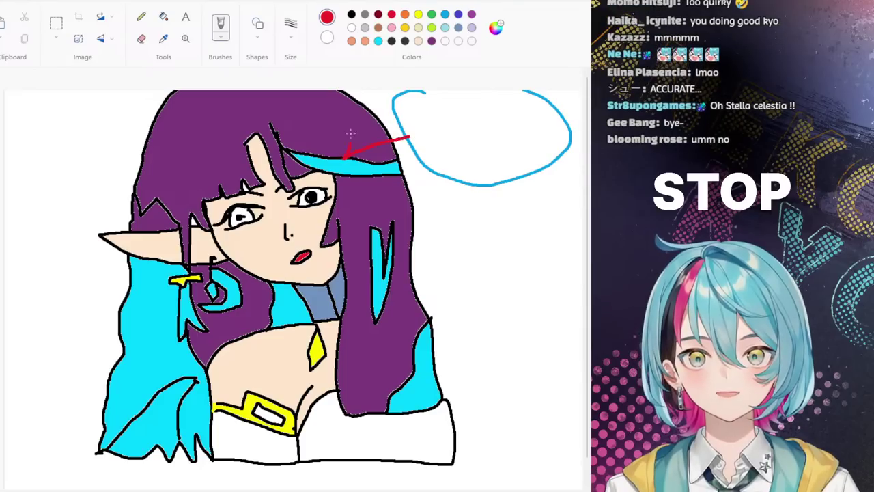
mouse_move(316, 275)
left_mouse_down()
mouse_move(330, 295)
mouse_move(327, 331)
left_mouse_up()
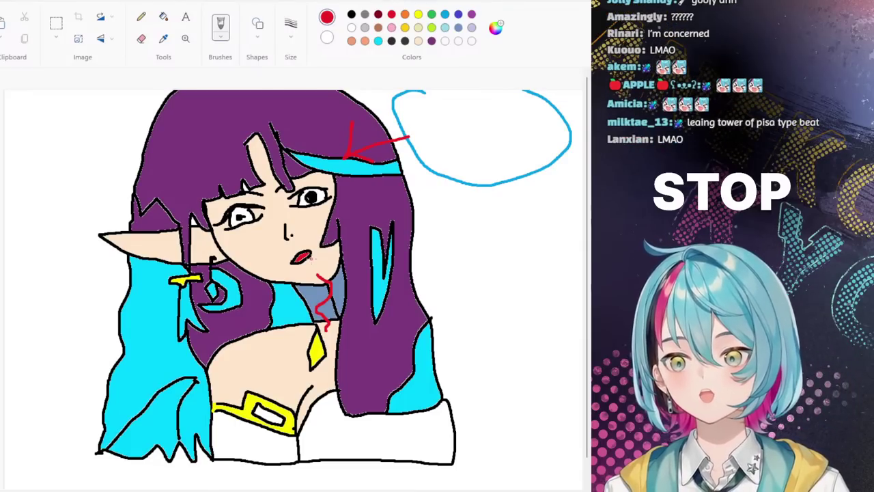
Step: Undo the blue loop, the red arrow and the red neck squiggle
key("ctrl+z")
key("ctrl+z")
key("ctrl+z")
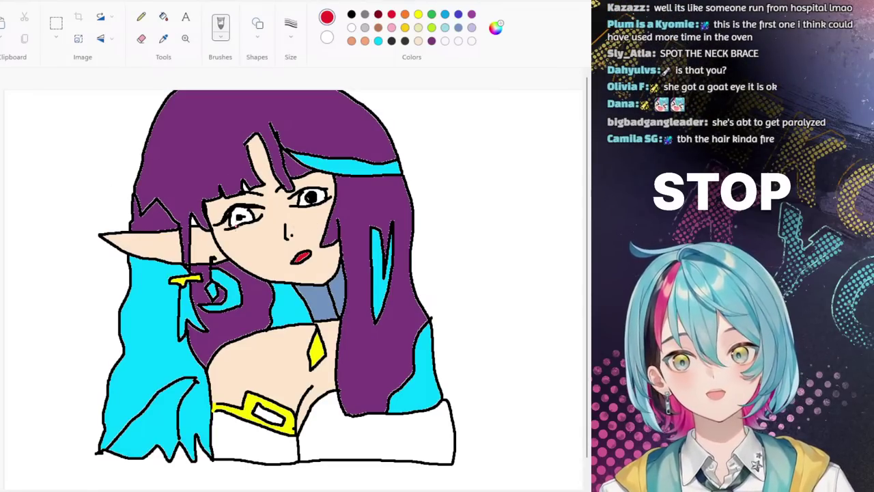
Step: Draw red dashes trailing from the face past the ear, plus a red arrow in the empty space beside the head
left_click_drag(225, 233, 183, 248)
left_click_drag(33, 308, 87, 291)
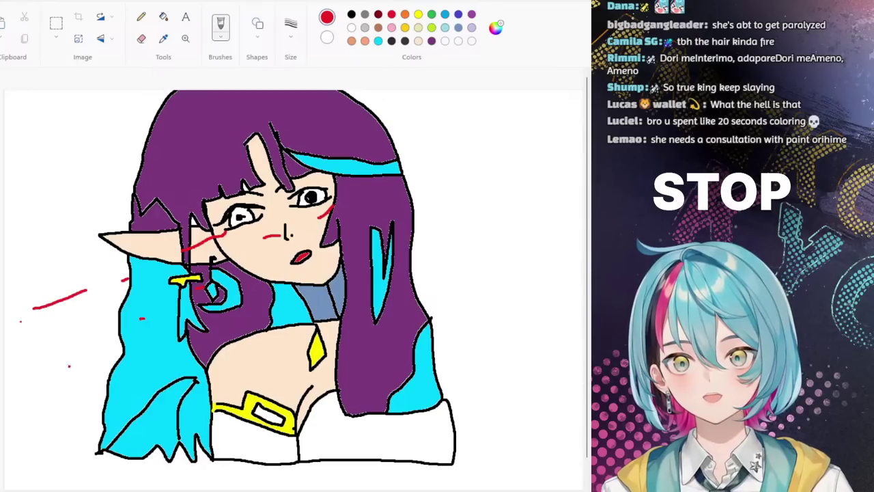
mouse_move(488, 178)
left_mouse_down()
mouse_move(561, 163)
mouse_move(520, 191)
left_mouse_up()
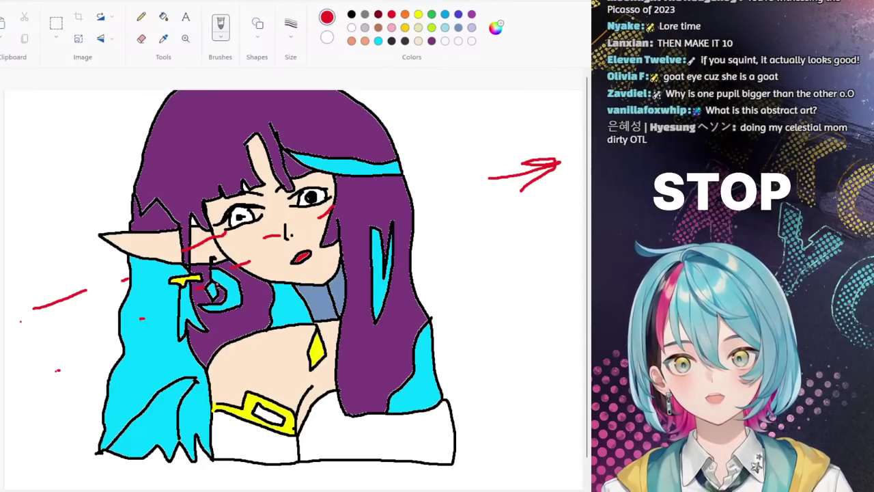
Step: Try adding more red dashes across the tassel and beyond the hair, and undo these extra strokes
left_click_drag(198, 290, 168, 306)
left_click_drag(68, 364, 50, 371)
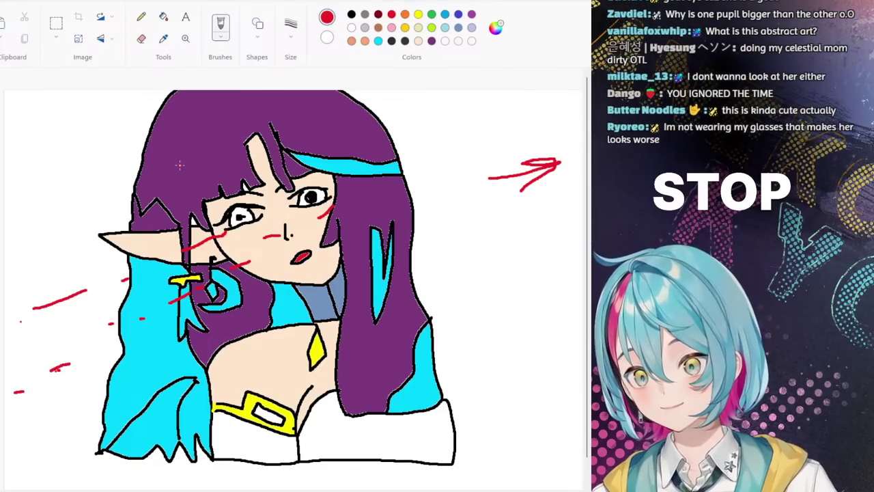
key("ctrl+z")
key("ctrl+z")
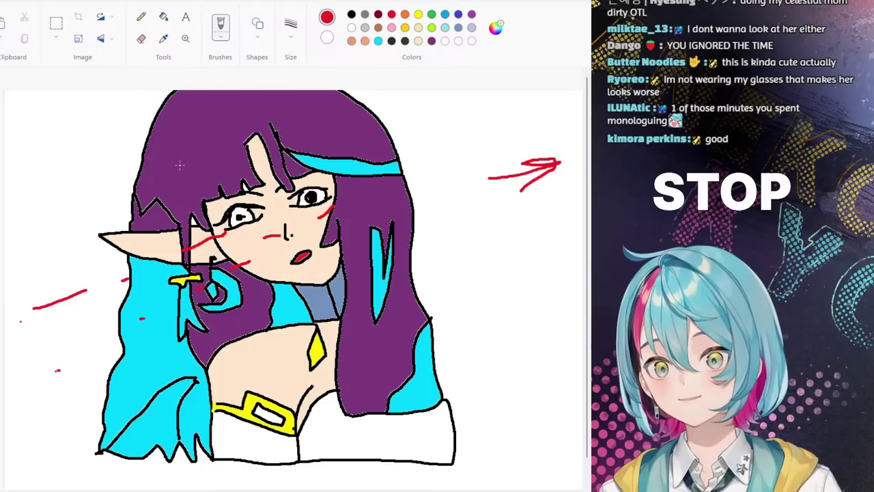
Step: Undo all the remaining red strokes on the purple-haired portrait and switch to the blank canvas
key("ctrl+z")
key("ctrl+z")
key("ctrl+z")
key("ctrl+z")
key("ctrl+z")
key("ctrl+z")
key("ctrl+z")
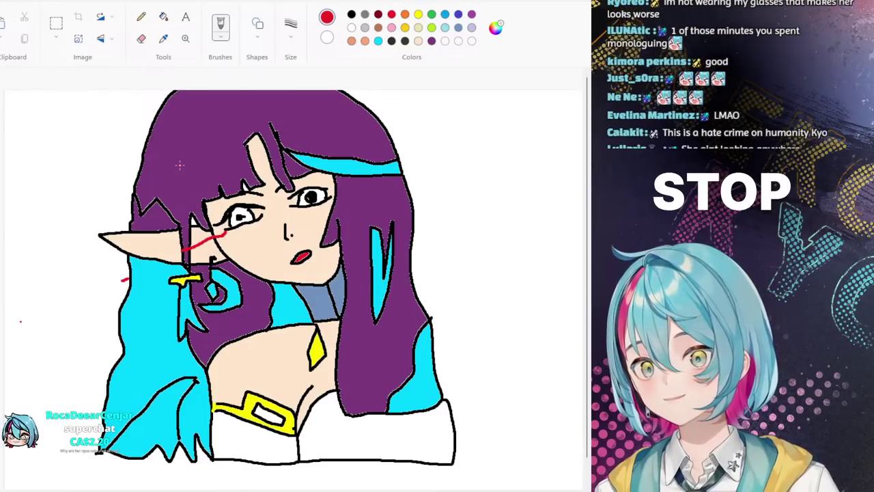
key("ctrl+z")
key("ctrl+z")
key("ctrl+z")
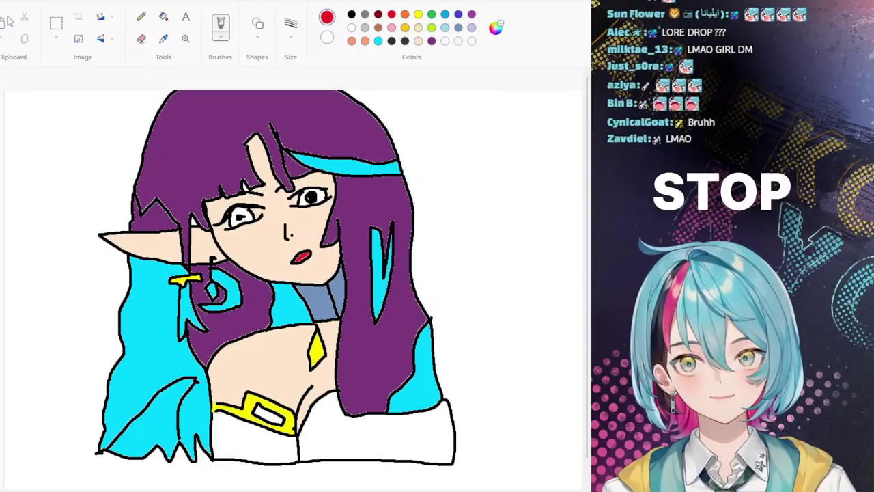
key("alt+Tab")
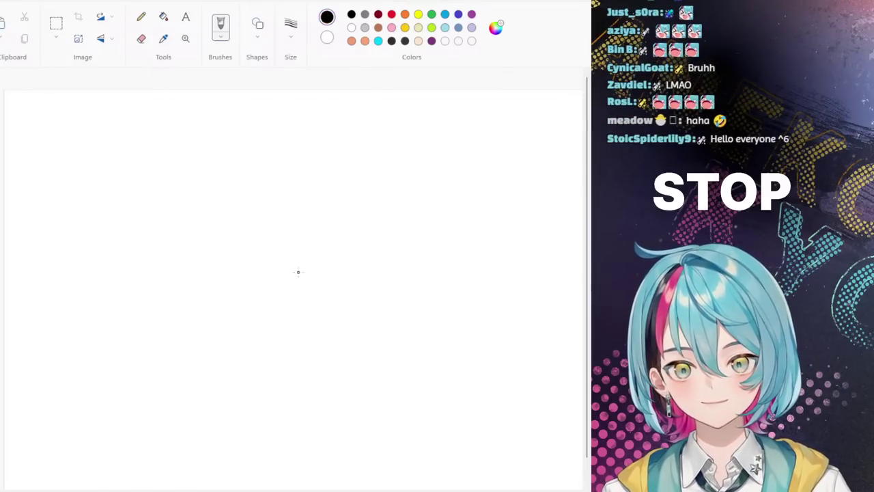
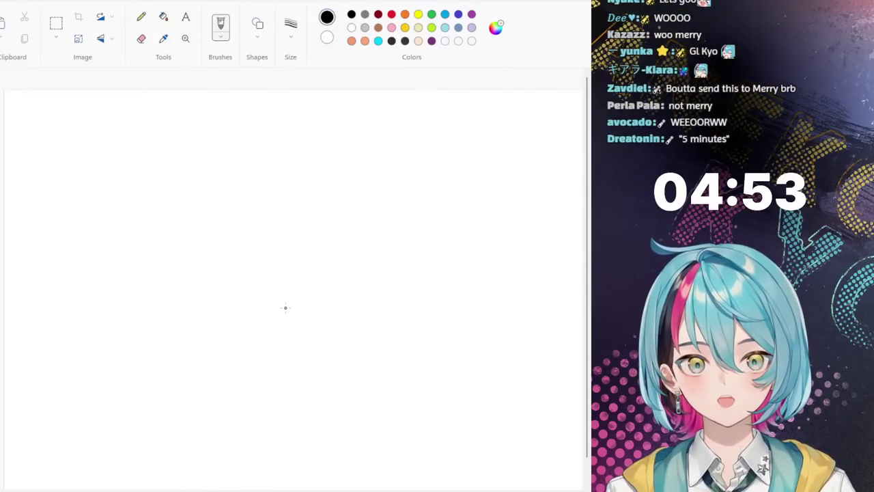
left_click_drag(303, 306, 345, 292)
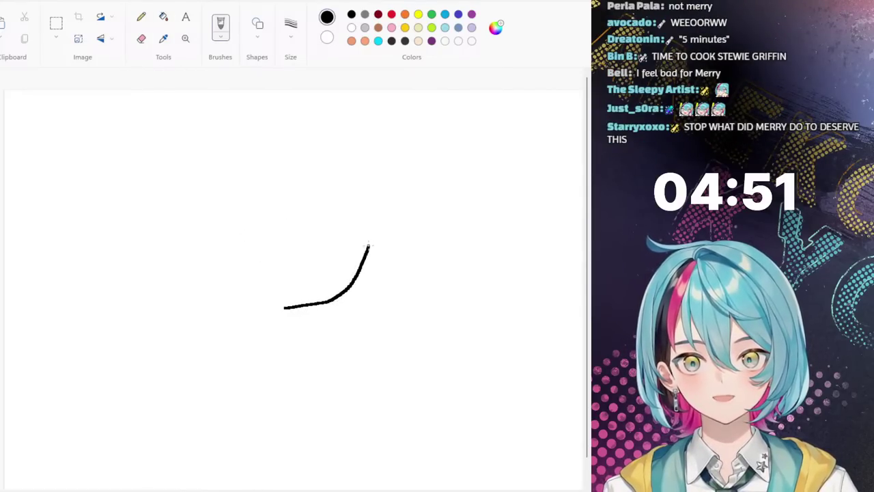
left_click_drag(369, 244, 369, 207)
key("ctrl+z")
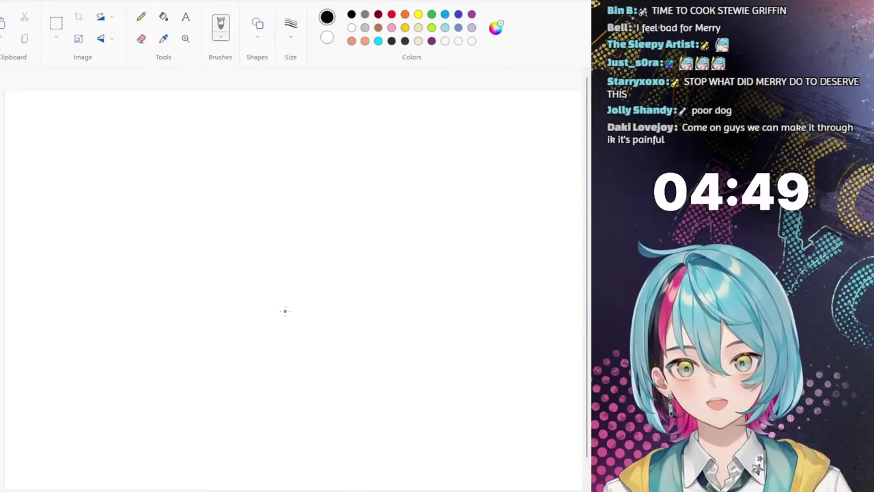
Step: Brush one black curve for the right jaw line near the canvas centre and nudge it slightly to the right
left_click_drag(285, 312, 298, 303)
mouse_move(345, 268)
left_mouse_down()
mouse_move(361, 232)
mouse_move(363, 197)
left_mouse_up()
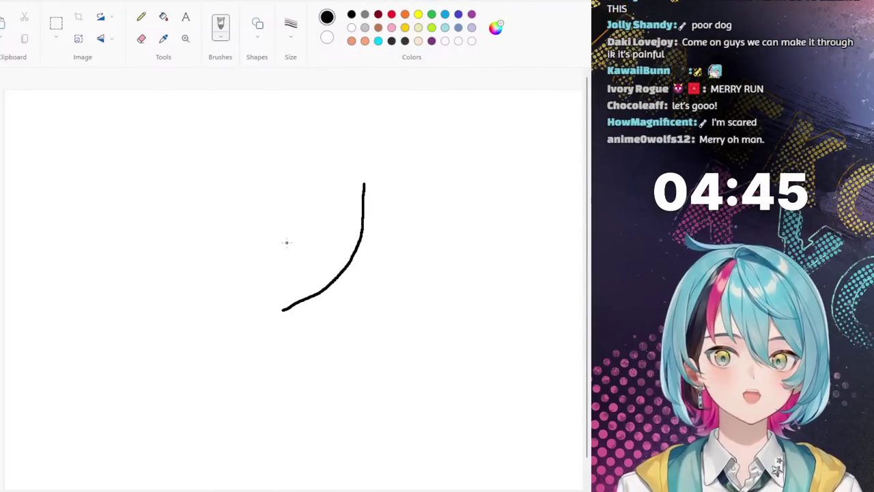
left_click(56, 24)
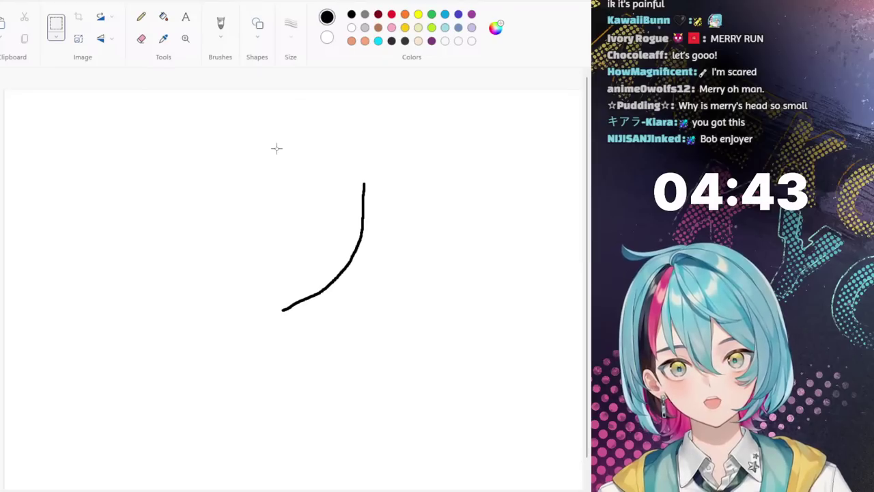
mouse_move(336, 295)
left_mouse_down()
mouse_move(377, 308)
mouse_move(392, 343)
mouse_move(382, 325)
mouse_move(368, 327)
mouse_move(382, 332)
left_mouse_up()
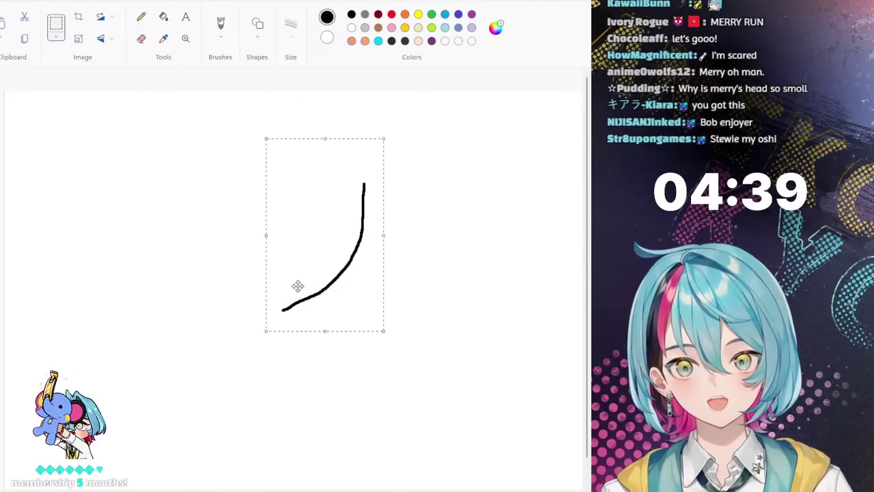
left_click_drag(296, 287, 308, 282)
Step: Duplicate the jaw curve, flip the copy horizontally and place it opposite the original to form the other side of the face
key("ctrl+c")
key("ctrl+v")
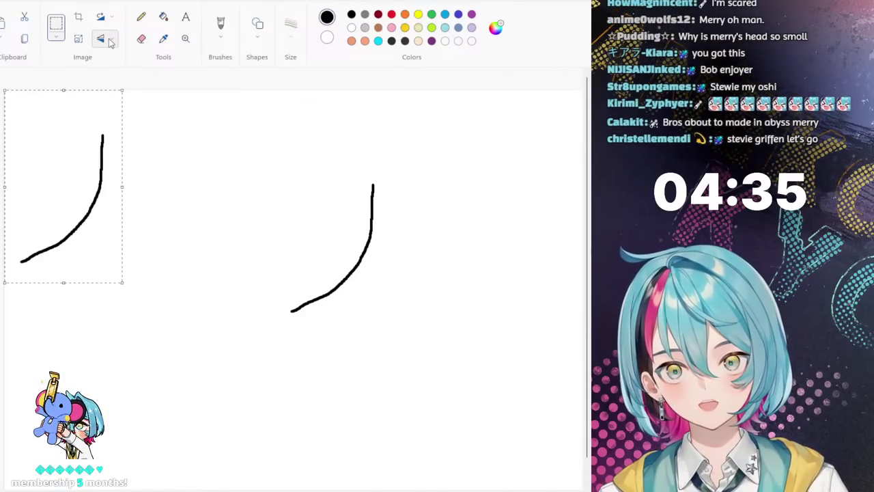
left_click(101, 16)
left_click(129, 129)
mouse_move(107, 175)
left_mouse_down()
mouse_move(189, 240)
mouse_move(277, 247)
left_mouse_up()
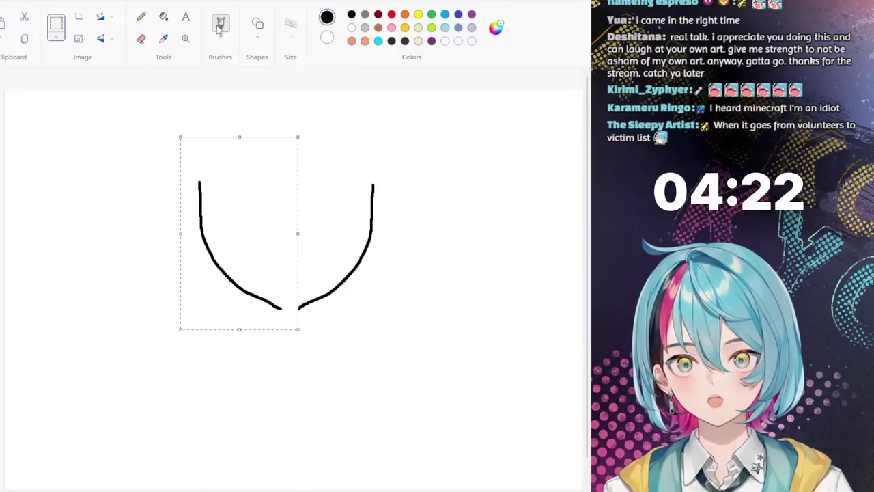
Step: Join the two jaw curves with a chin stroke, and draw a short nose line and a smiling mouth
left_click(220, 24)
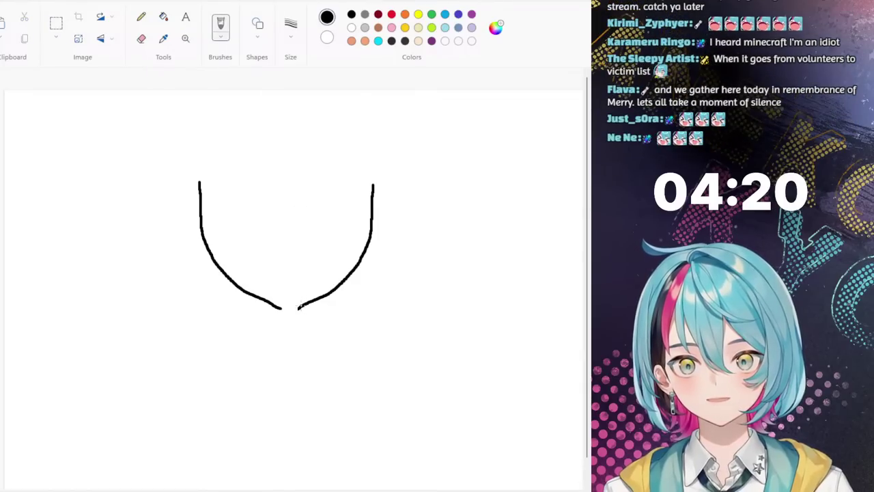
left_click_drag(295, 308, 287, 311)
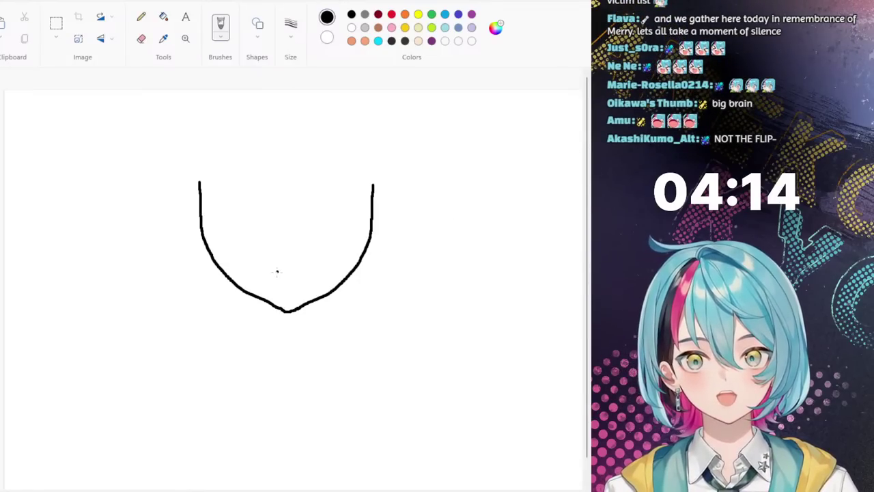
left_click_drag(267, 271, 318, 272)
key("ctrl+z")
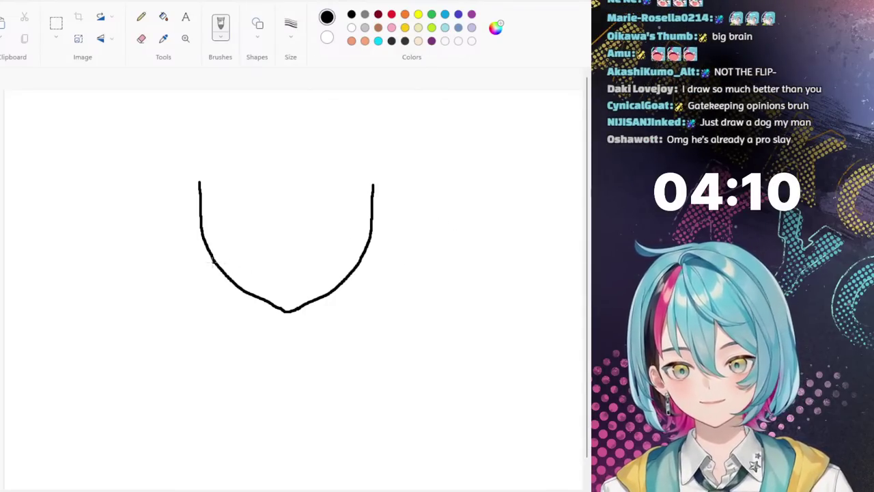
mouse_move(254, 259)
left_mouse_down()
mouse_move(316, 258)
mouse_move(289, 267)
left_mouse_up()
key("ctrl+z")
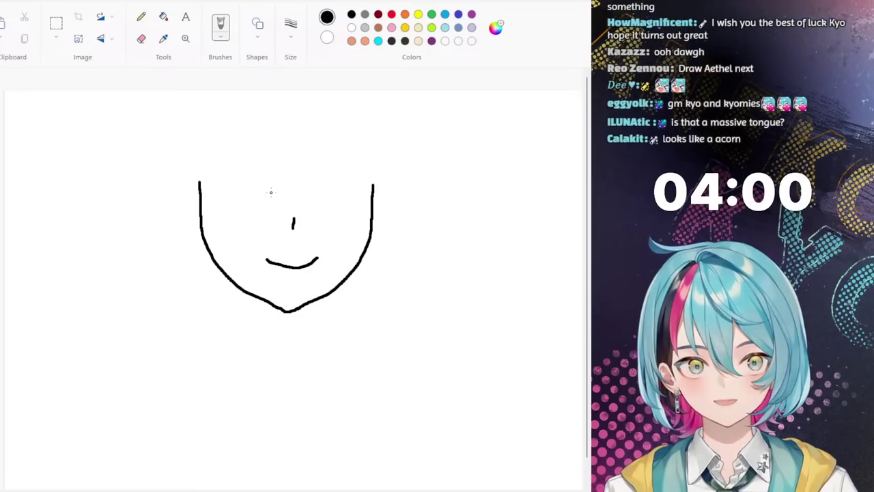
Step: Draw the left eye with a thick arched upper lash line, a squared lower outline and a pointed outer corner
left_click_drag(272, 193, 219, 189)
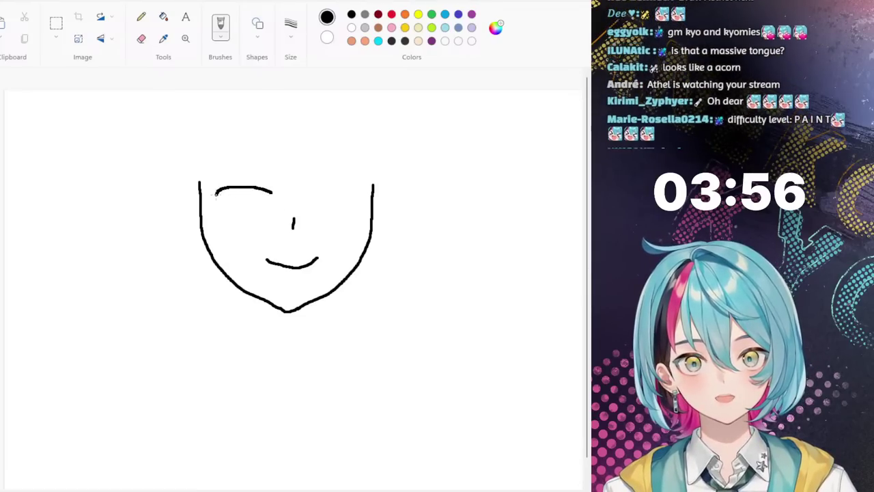
mouse_move(225, 190)
left_mouse_down()
mouse_move(270, 191)
mouse_move(244, 190)
left_mouse_up()
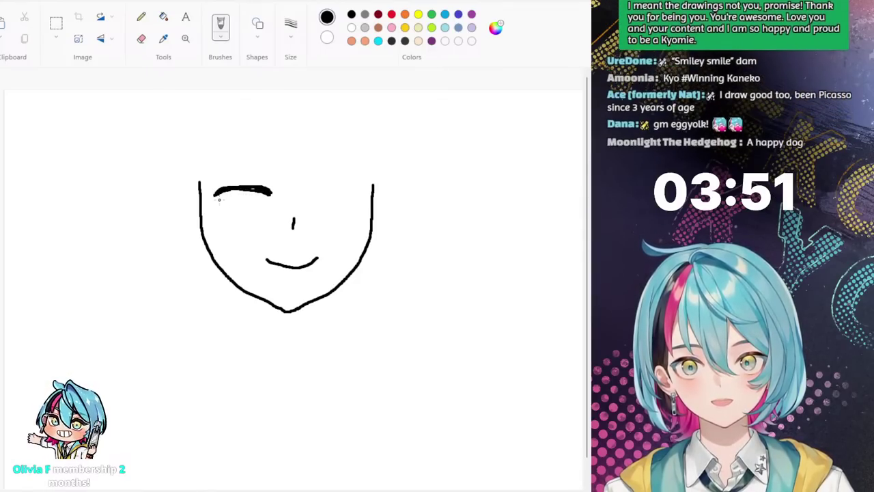
mouse_move(222, 195)
left_mouse_down()
mouse_move(230, 213)
mouse_move(251, 213)
mouse_move(270, 194)
left_mouse_up()
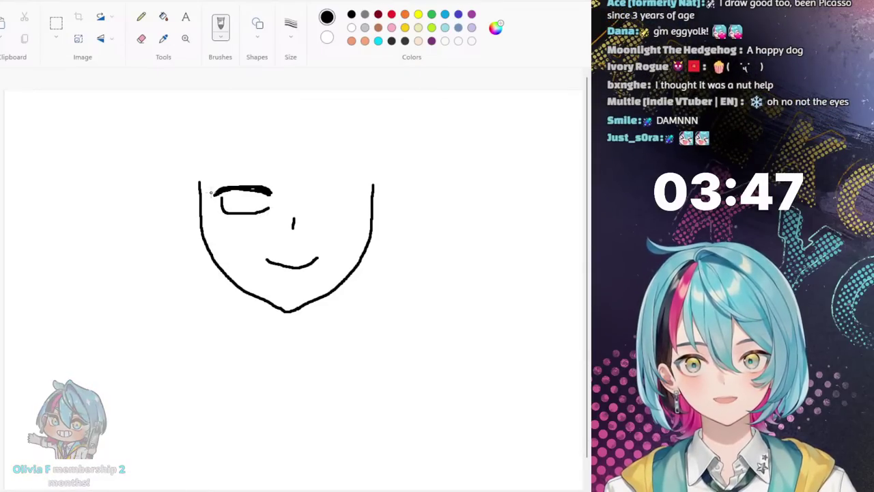
left_click_drag(214, 191, 205, 190)
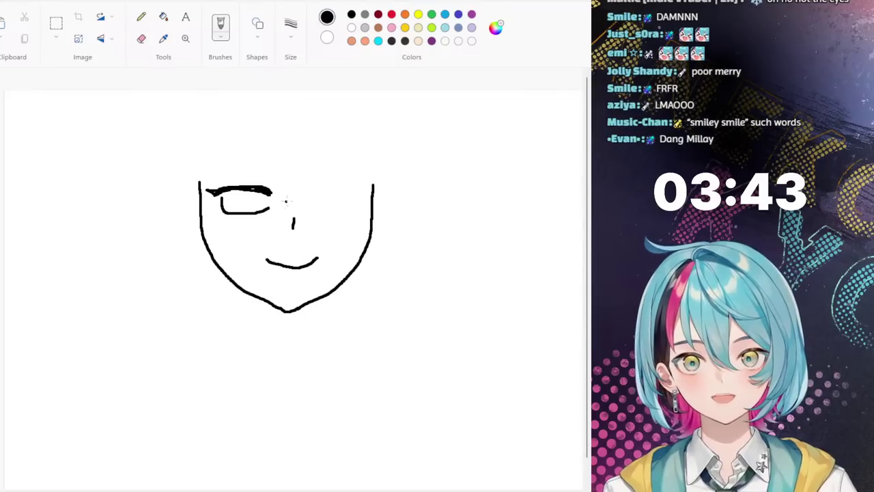
Step: Shift the left eye slightly up, then place a horizontally flipped copy of it on the right side of the face
key("s")
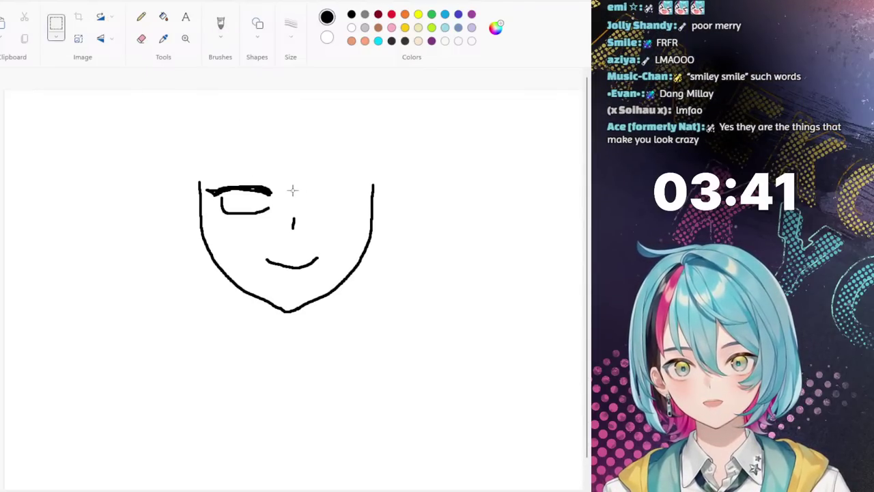
left_click_drag(282, 166, 241, 186)
key("ctrl+v")
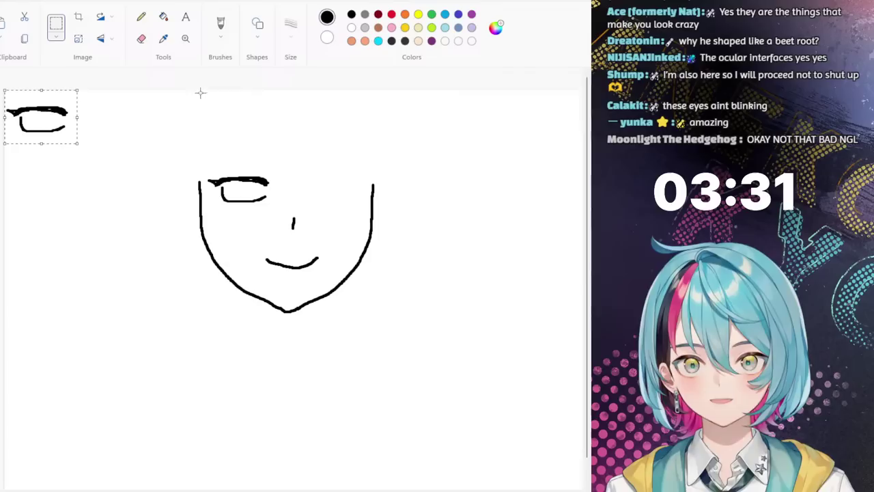
left_click(101, 39)
left_click(109, 84)
left_click_drag(43, 114, 338, 189)
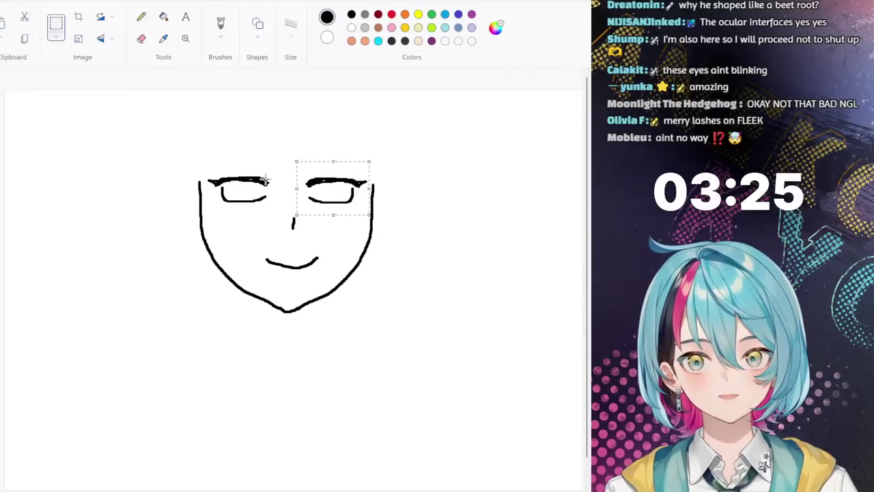
Step: Brush an iris outline and a small round highlight inside each eye
left_click(230, 27)
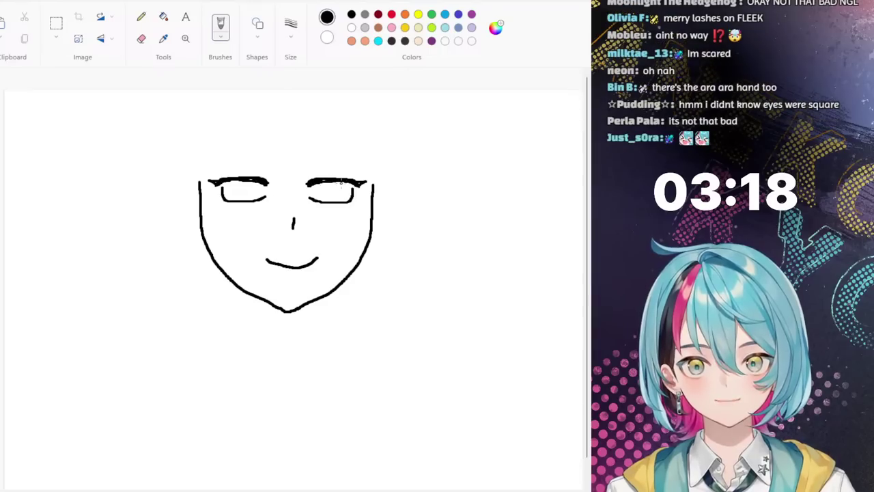
left_click_drag(349, 183, 341, 199)
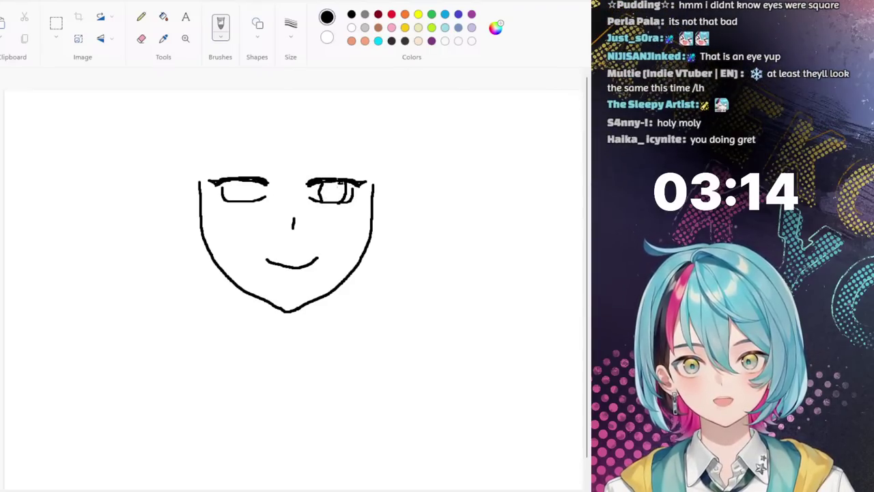
left_click_drag(334, 185, 338, 185)
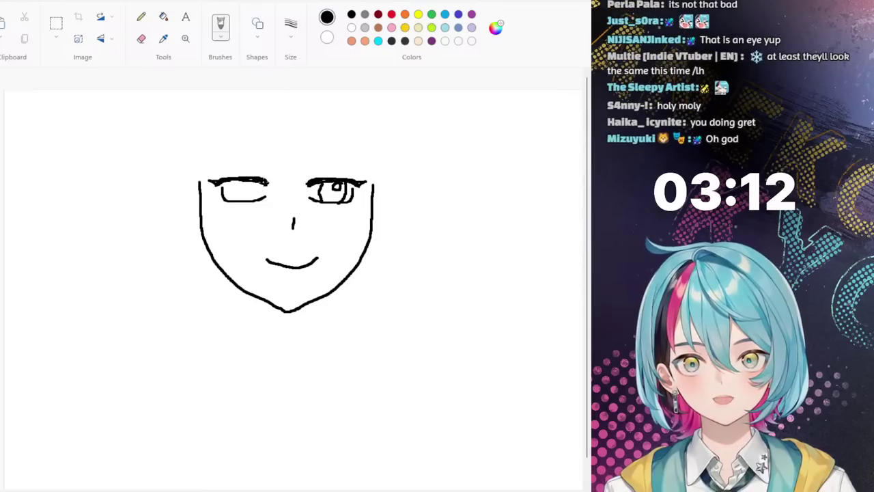
mouse_move(257, 183)
left_mouse_down()
mouse_move(259, 198)
mouse_move(238, 200)
mouse_move(259, 186)
left_mouse_up()
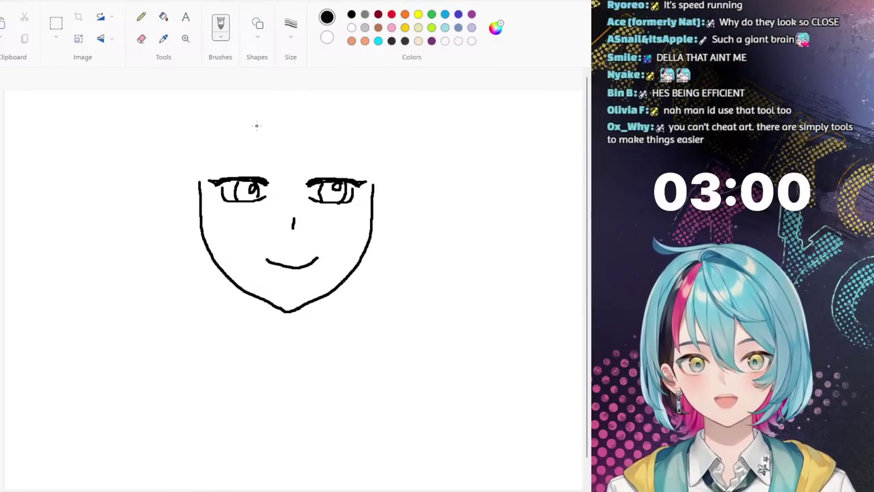
Step: Draw pointed fringe strands falling between the eyes and a further strand sweeping above the right eye
mouse_move(262, 133)
left_mouse_down()
mouse_move(311, 221)
mouse_move(300, 134)
left_mouse_up()
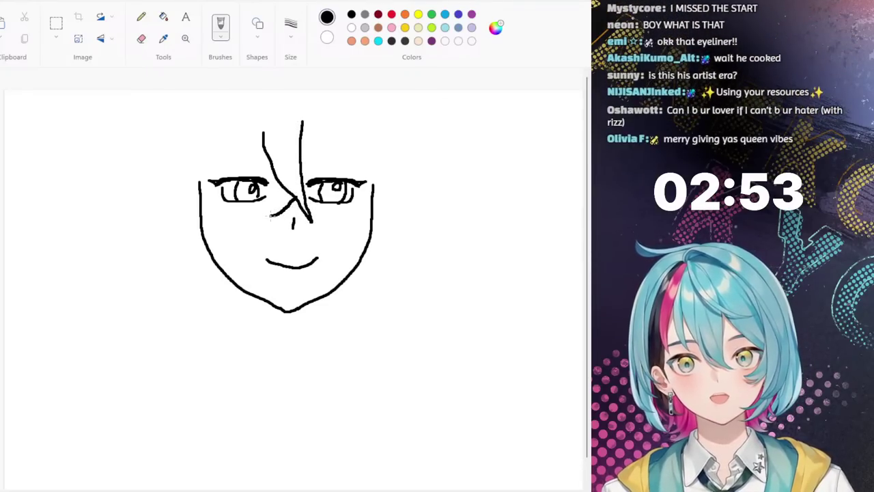
mouse_move(269, 217)
left_mouse_down()
mouse_move(283, 188)
mouse_move(329, 163)
left_mouse_up()
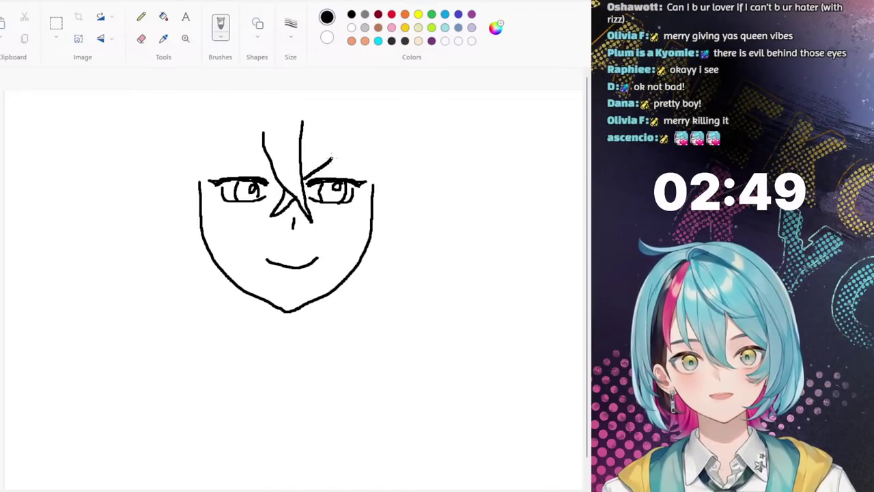
mouse_move(330, 122)
left_mouse_down()
mouse_move(338, 164)
mouse_move(369, 175)
left_mouse_up()
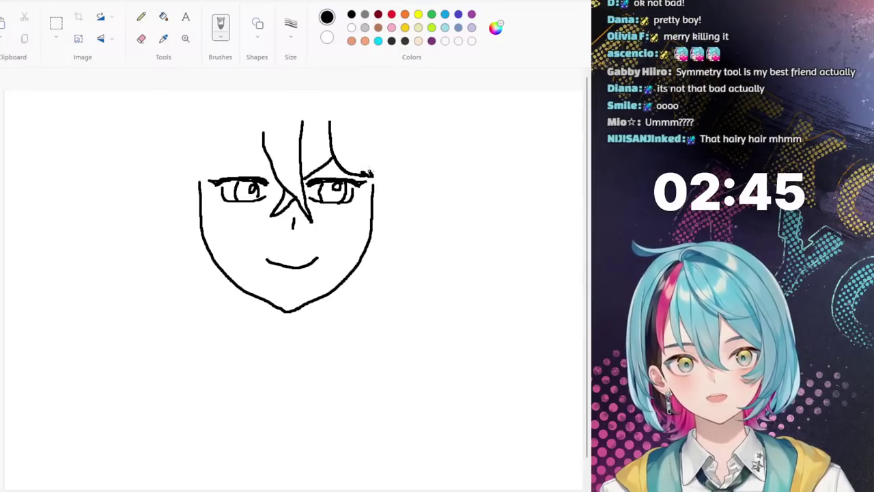
mouse_move(358, 121)
left_mouse_down()
mouse_move(378, 169)
mouse_move(432, 192)
left_mouse_up()
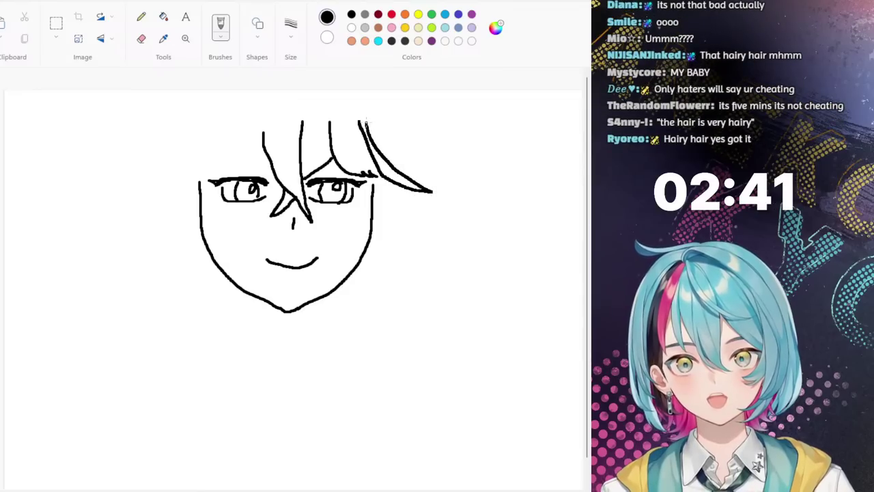
key("ctrl+z")
key("ctrl+z")
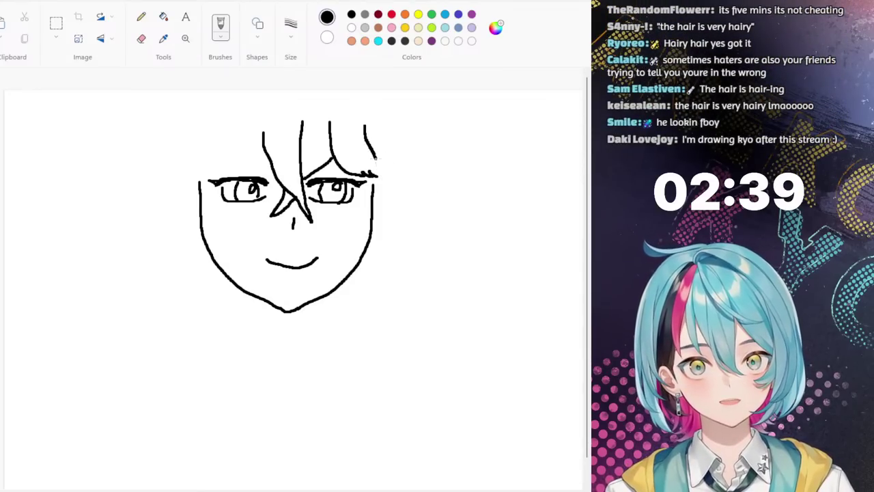
mouse_move(375, 158)
left_mouse_down()
mouse_move(391, 180)
mouse_move(433, 187)
mouse_move(367, 123)
left_mouse_up()
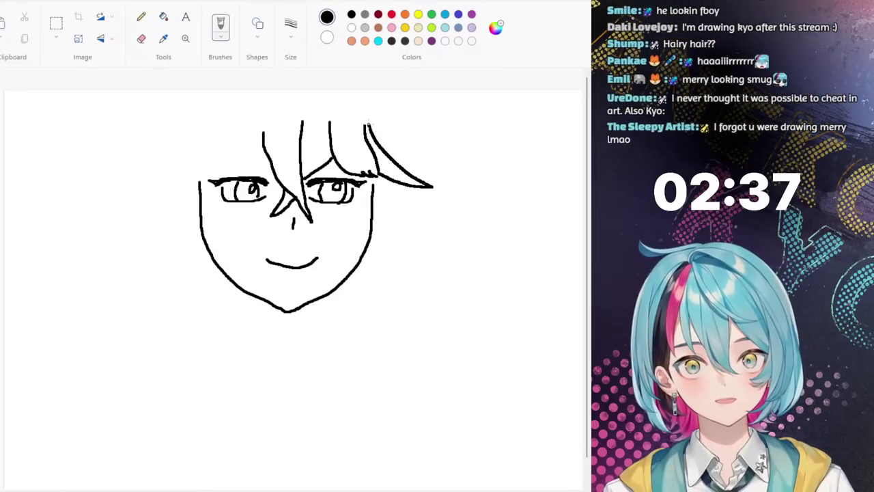
key("ctrl+z")
key("ctrl+z")
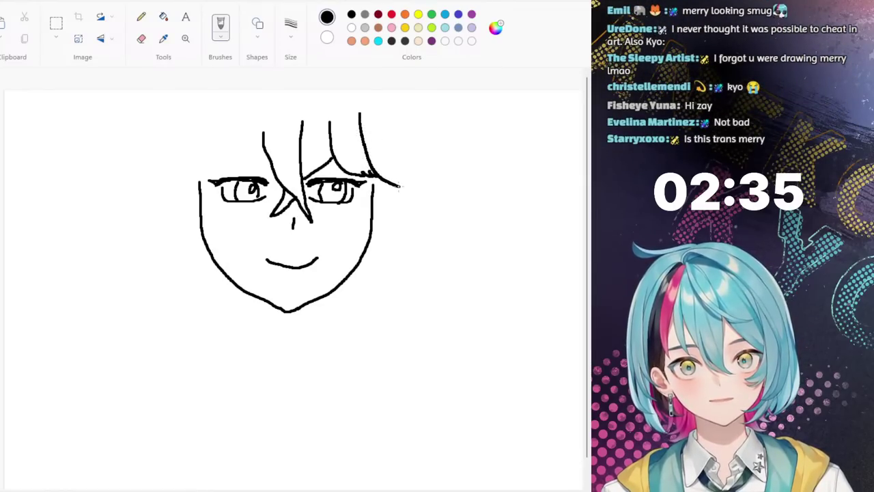
Step: Finish the pointed fringe strand sweeping outward above the right eye and erase the upper part of the line inside it
left_click_drag(400, 185, 423, 192)
left_click_drag(379, 144, 369, 128)
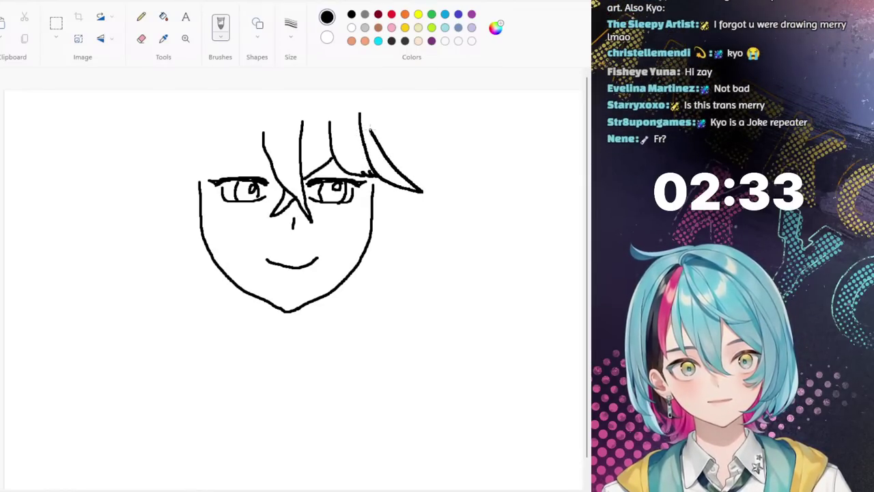
left_click(141, 38)
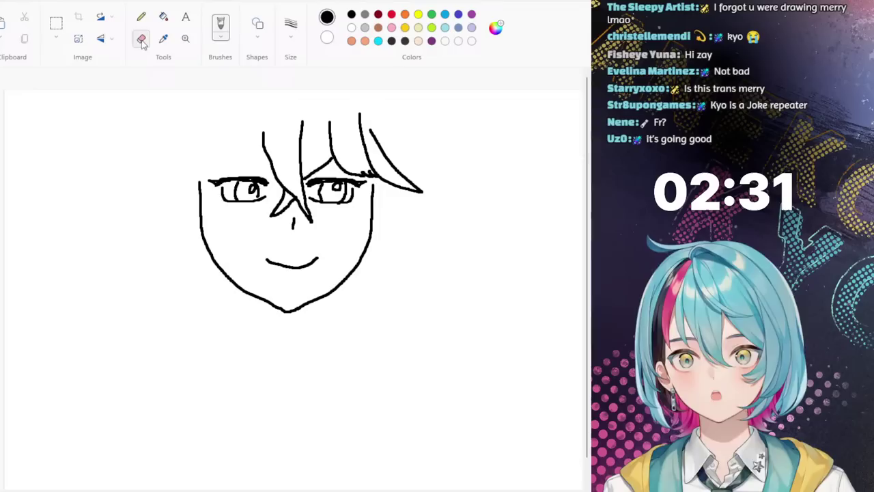
left_click(360, 122)
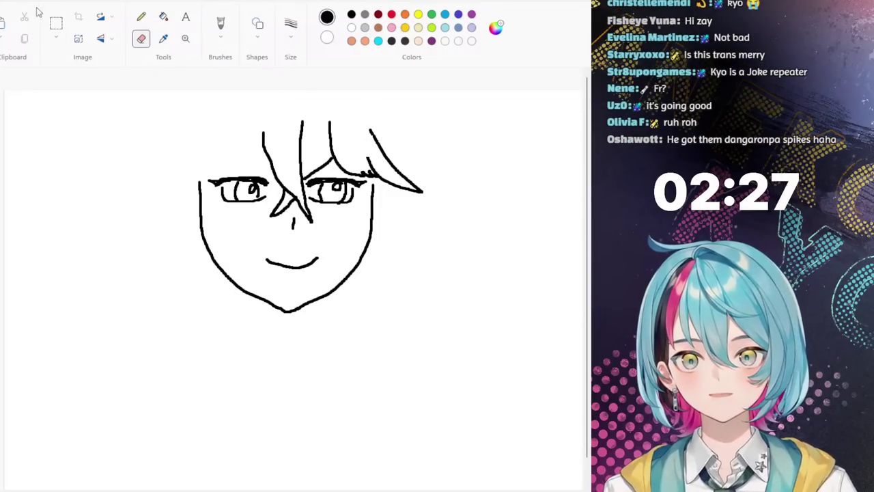
Step: Move the whole face and fringe drawing lower on the canvas to make room for the hair
left_click(56, 24)
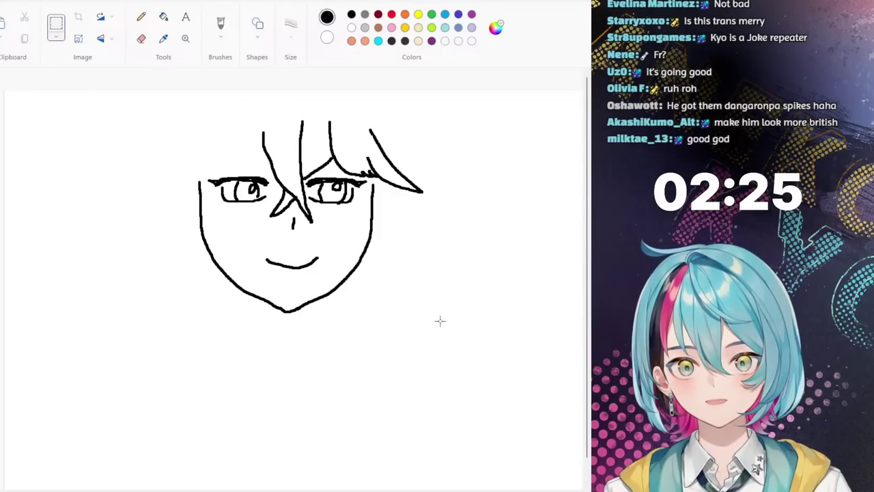
left_click_drag(132, 89, 463, 336)
left_click_drag(283, 162, 278, 208)
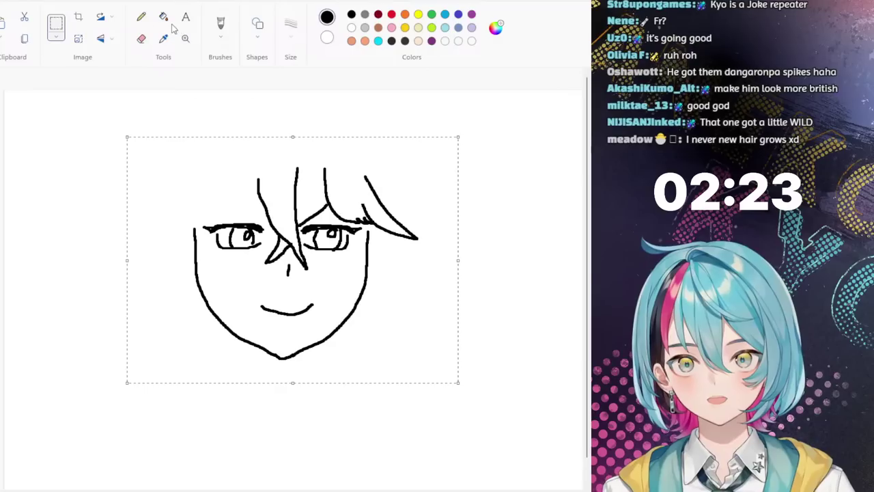
Step: Draw a long curved lock from above the fringe down past the right eye to a point at the jaw
left_click(220, 25)
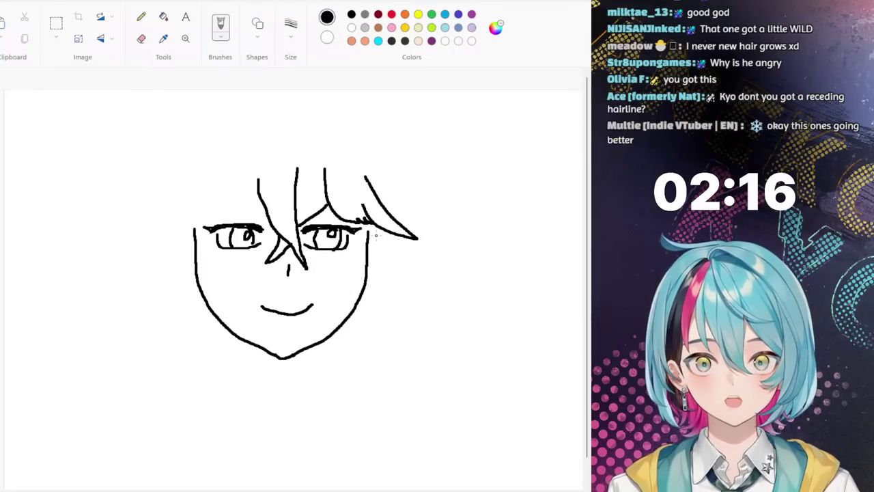
mouse_move(355, 279)
left_mouse_down()
mouse_move(340, 298)
mouse_move(382, 283)
mouse_move(393, 261)
mouse_move(400, 181)
mouse_move(387, 148)
mouse_move(323, 106)
mouse_move(354, 140)
mouse_move(374, 185)
left_mouse_up()
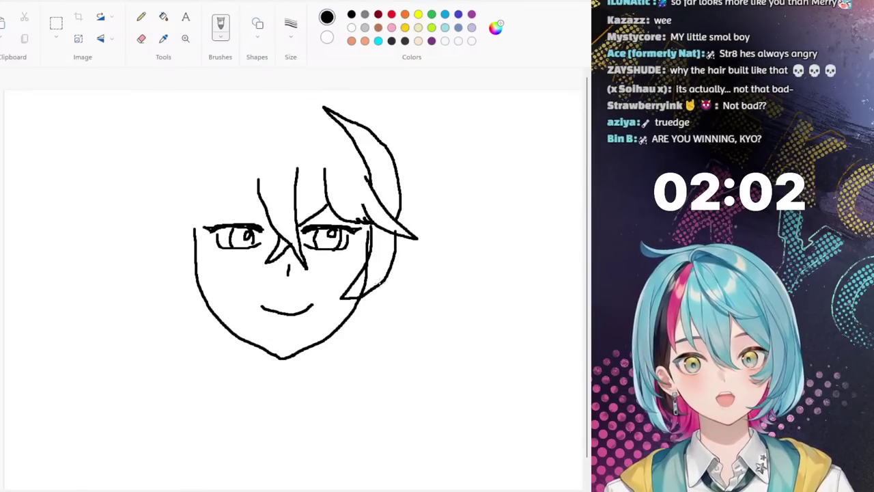
mouse_move(367, 309)
left_mouse_down()
mouse_move(419, 305)
mouse_move(434, 267)
left_mouse_up()
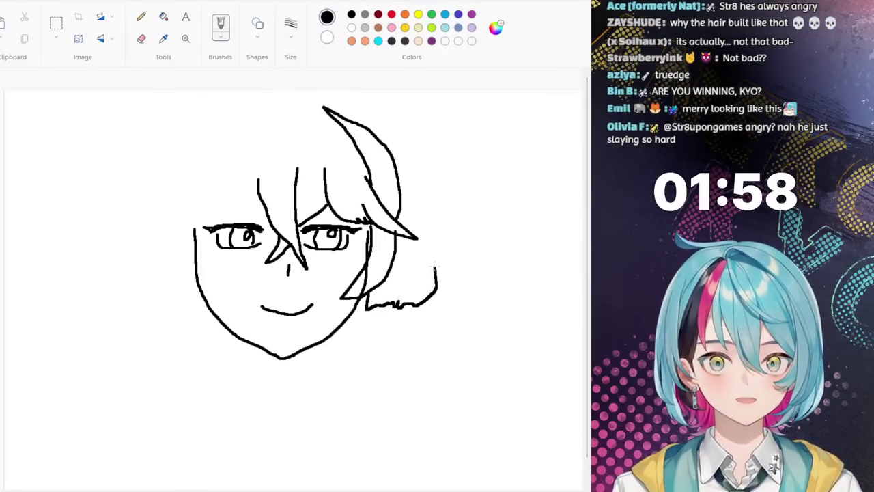
mouse_move(445, 224)
left_mouse_down()
mouse_move(454, 173)
mouse_move(423, 114)
mouse_move(362, 91)
left_mouse_up()
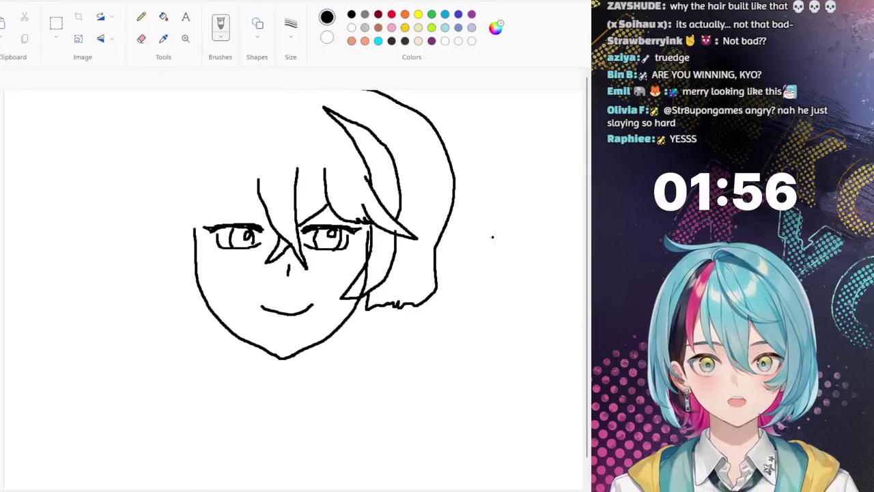
key("ctrl+z")
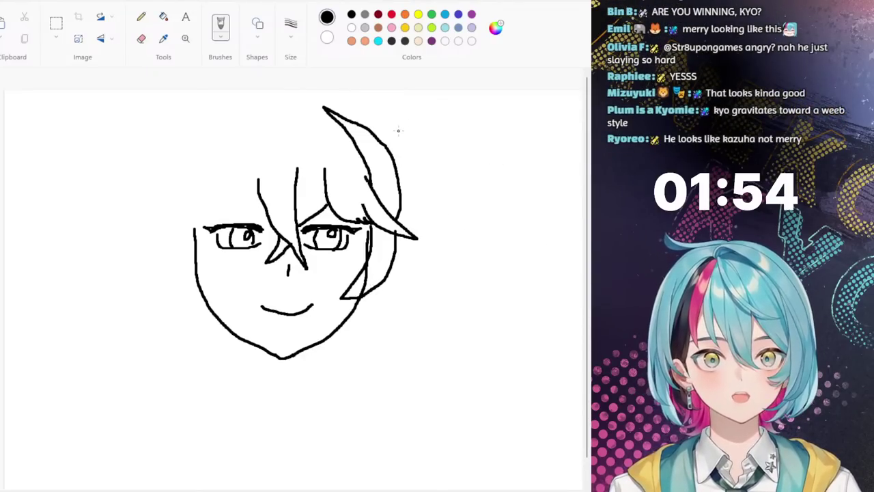
Step: Draw the outer hair outline close to the right lock, ending in jagged tips along the jaw
left_click_drag(411, 142, 419, 173)
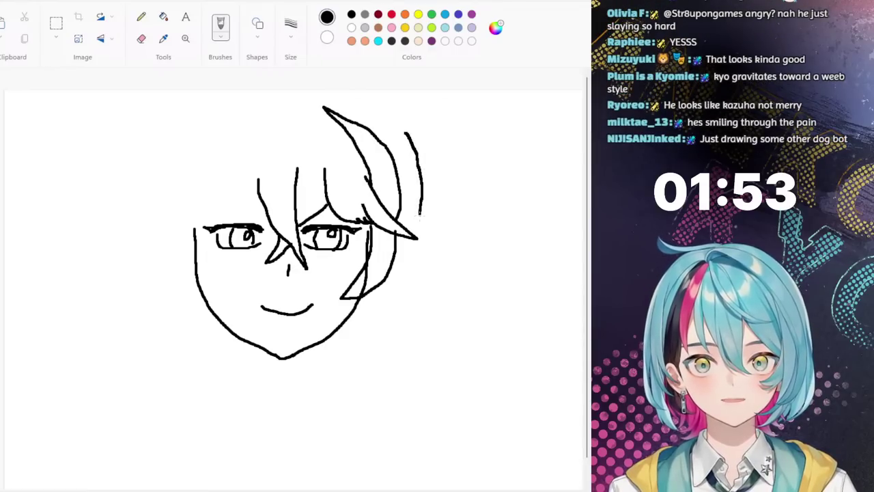
mouse_move(419, 209)
left_mouse_down()
mouse_move(412, 274)
mouse_move(412, 265)
mouse_move(394, 308)
mouse_move(391, 295)
mouse_move(355, 310)
left_mouse_up()
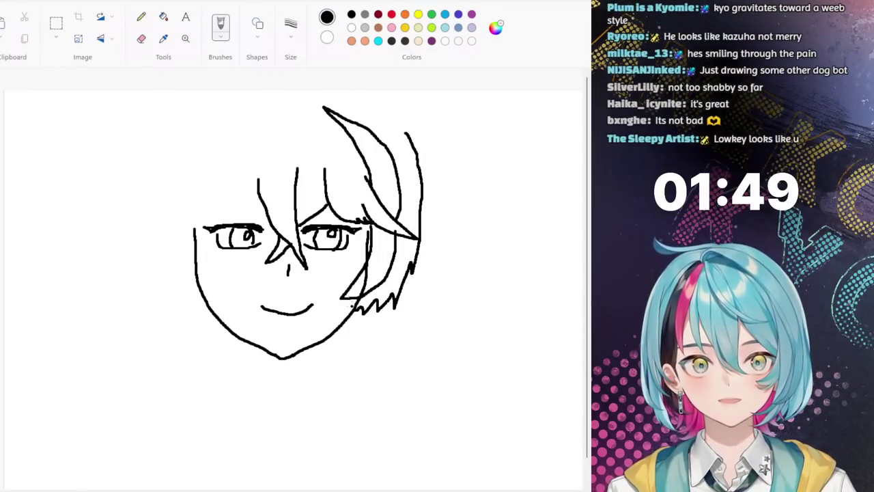
Step: Draw the left side of the hair with a pointed fringe strand, an outer outline, jagged tips and a small lock on the cheek
mouse_move(258, 146)
left_mouse_down()
mouse_move(259, 176)
mouse_move(229, 213)
mouse_move(154, 243)
mouse_move(207, 196)
mouse_move(225, 148)
left_mouse_up()
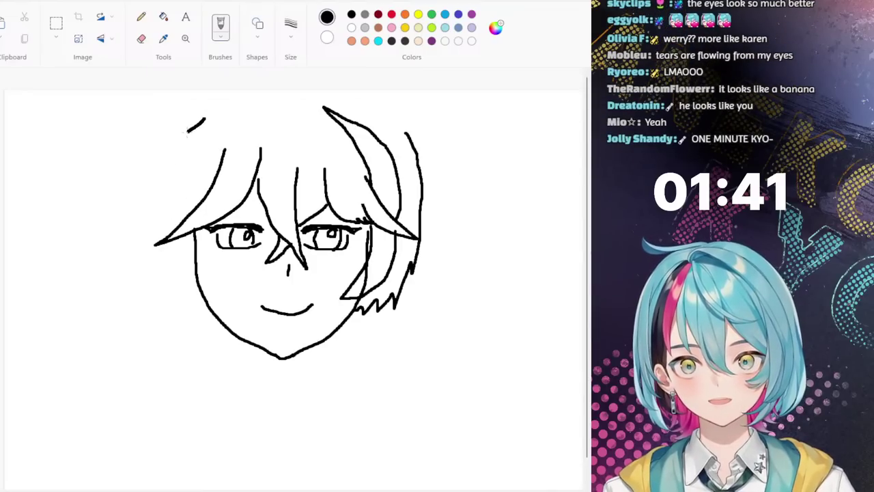
left_click_drag(188, 131, 158, 242)
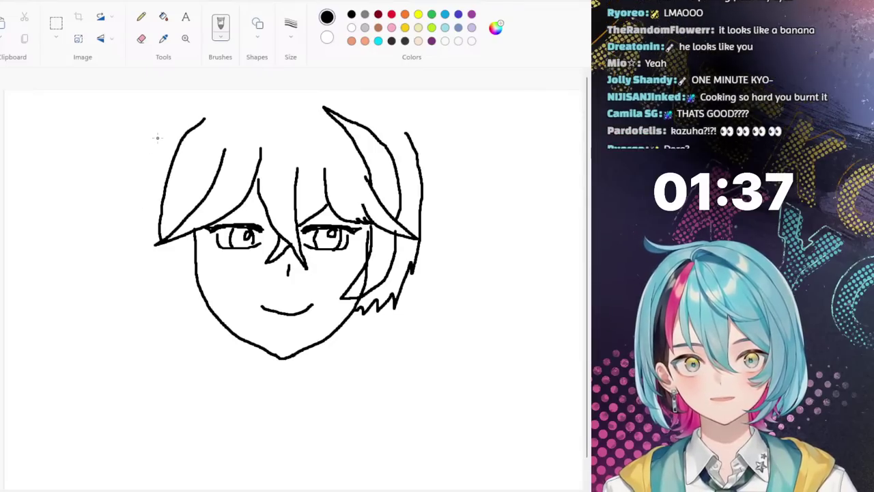
left_click_drag(140, 183, 134, 233)
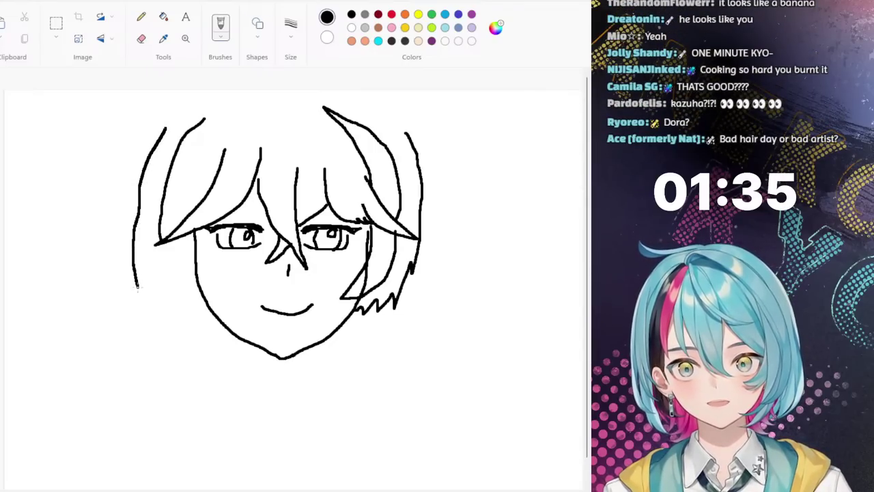
mouse_move(138, 287)
left_mouse_down()
mouse_move(186, 308)
mouse_move(205, 301)
left_mouse_up()
mouse_move(197, 255)
left_mouse_down()
mouse_move(199, 278)
mouse_move(211, 295)
left_mouse_up()
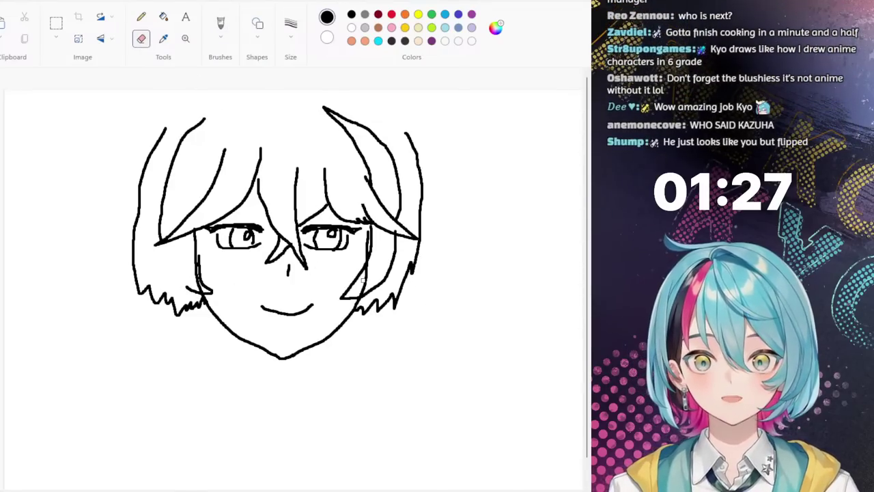
Step: Erase face outline parts overlapping the side locks and extend the left cheek lock upward with the brush
left_click_drag(363, 284, 360, 291)
mouse_move(195, 256)
left_mouse_down()
mouse_move(202, 289)
mouse_move(196, 256)
mouse_move(205, 298)
mouse_move(184, 247)
left_mouse_up()
left_click(220, 26)
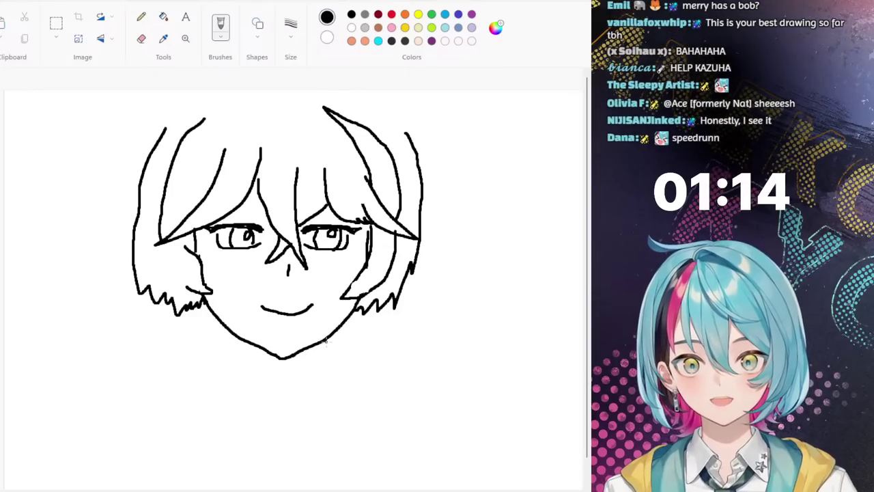
Step: Draw the neck and a two-part pointed collar below the chin, and shift the whole drawing slightly down
left_click_drag(327, 342, 324, 373)
mouse_move(238, 338)
left_mouse_down()
mouse_move(236, 377)
mouse_move(273, 397)
mouse_move(369, 357)
mouse_move(351, 396)
mouse_move(290, 408)
mouse_move(282, 397)
left_mouse_up()
mouse_move(213, 364)
left_mouse_down()
mouse_move(177, 404)
mouse_move(282, 413)
left_mouse_up()
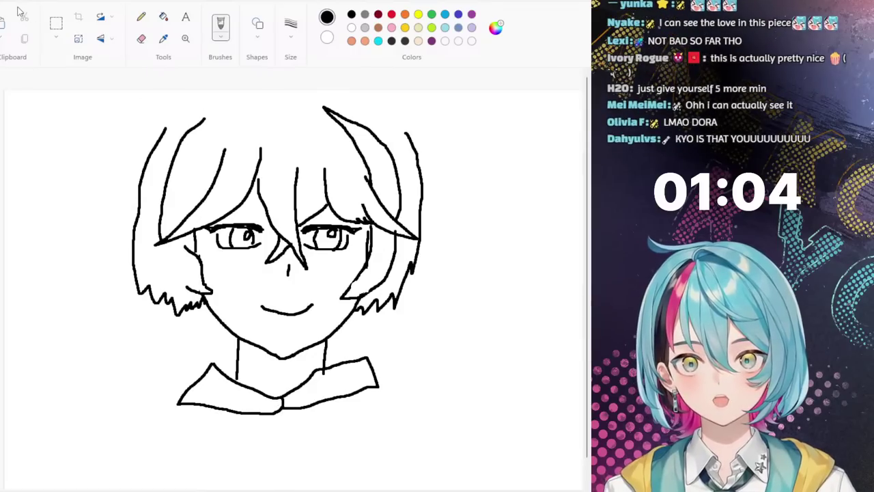
left_click(57, 26)
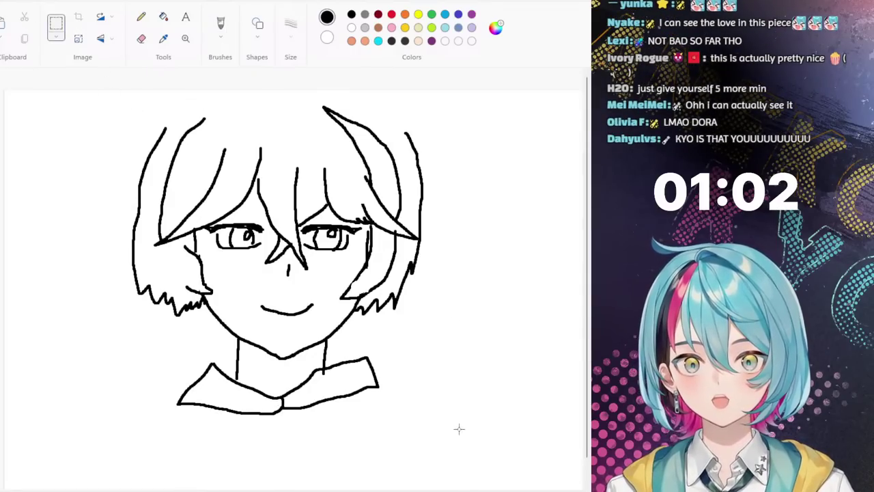
left_click_drag(300, 226, 304, 258)
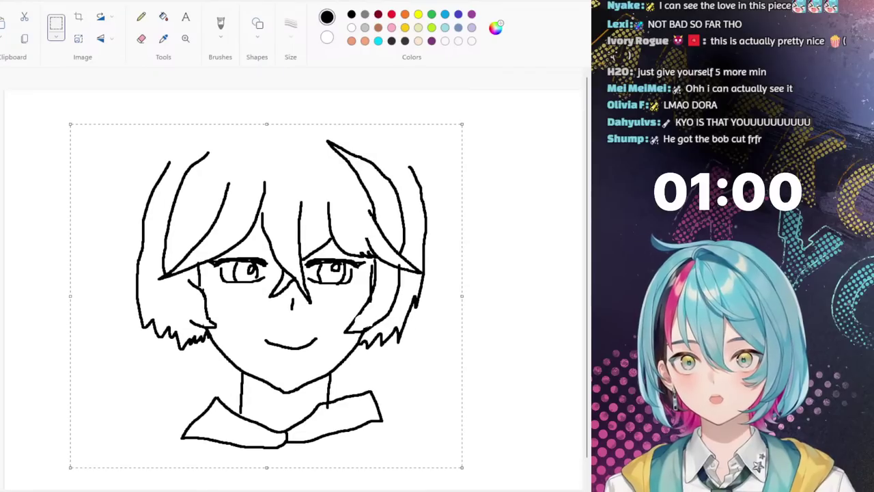
Step: Draw two pointed cat ears with inner ear lines, and a small jagged crown between them joined to the top of the head
left_click(221, 26)
mouse_move(158, 180)
left_mouse_down()
mouse_move(149, 96)
mouse_move(232, 137)
left_mouse_up()
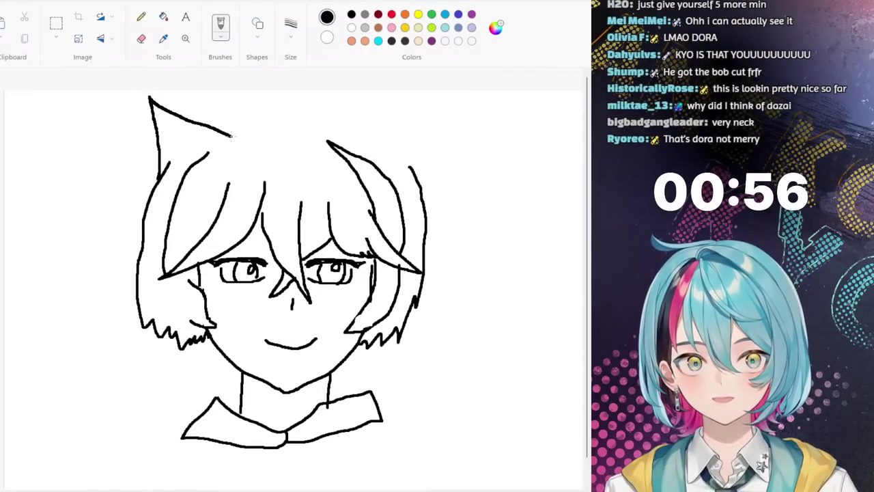
mouse_move(334, 141)
left_mouse_down()
mouse_move(402, 101)
mouse_move(413, 109)
mouse_move(412, 167)
mouse_move(394, 113)
left_mouse_up()
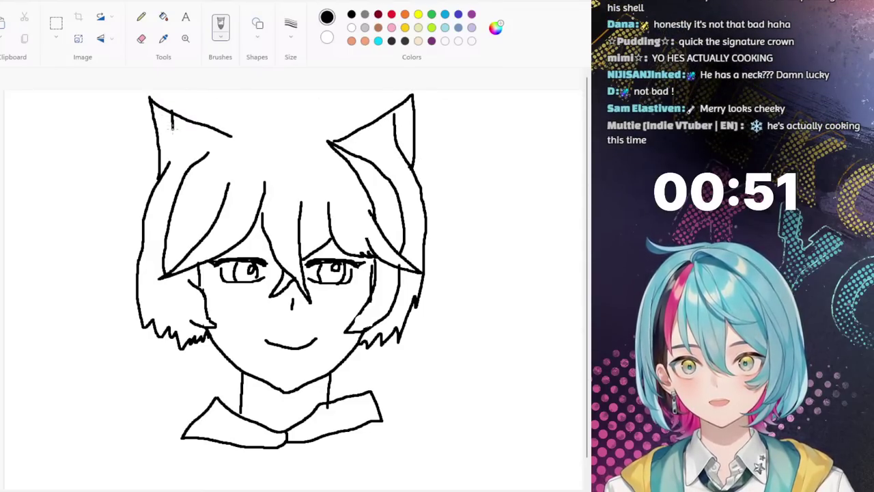
left_click_drag(172, 125, 171, 155)
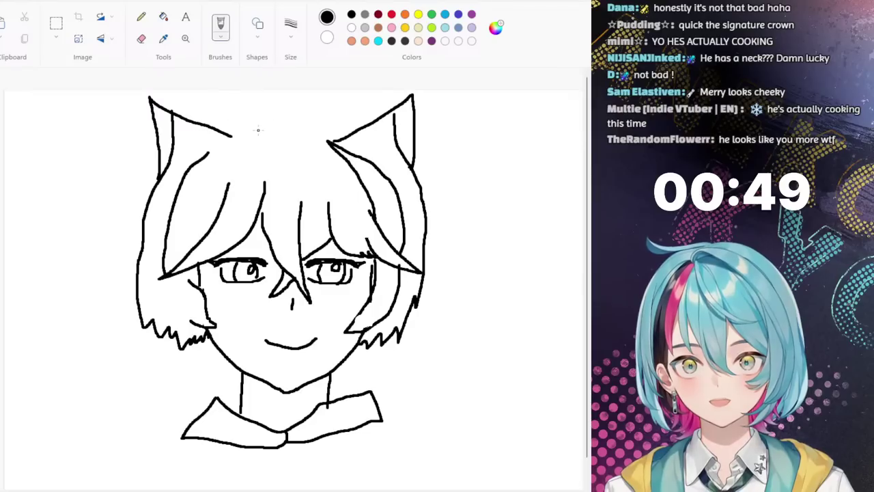
mouse_move(314, 129)
left_mouse_down()
mouse_move(232, 136)
mouse_move(230, 97)
mouse_move(240, 111)
mouse_move(314, 95)
mouse_move(311, 130)
mouse_move(336, 139)
left_mouse_up()
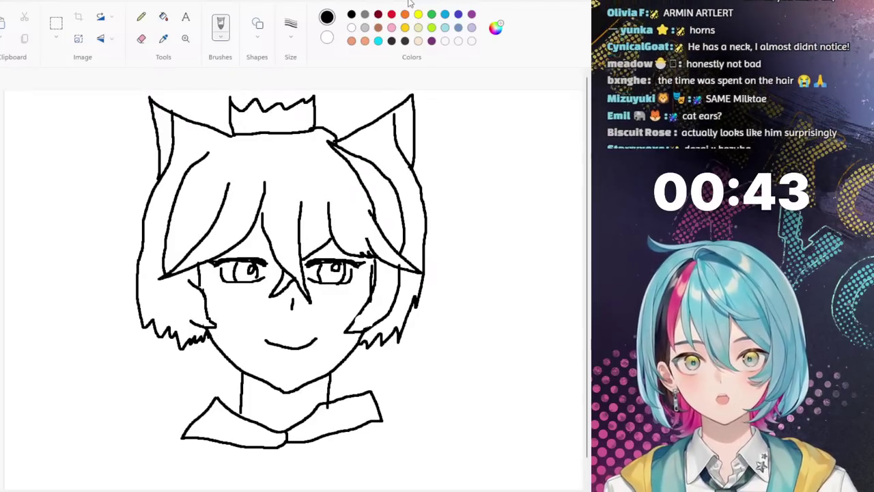
Step: Fill the upper and lower parts of the long right-hand lock with red
left_click(392, 14)
left_click(163, 16)
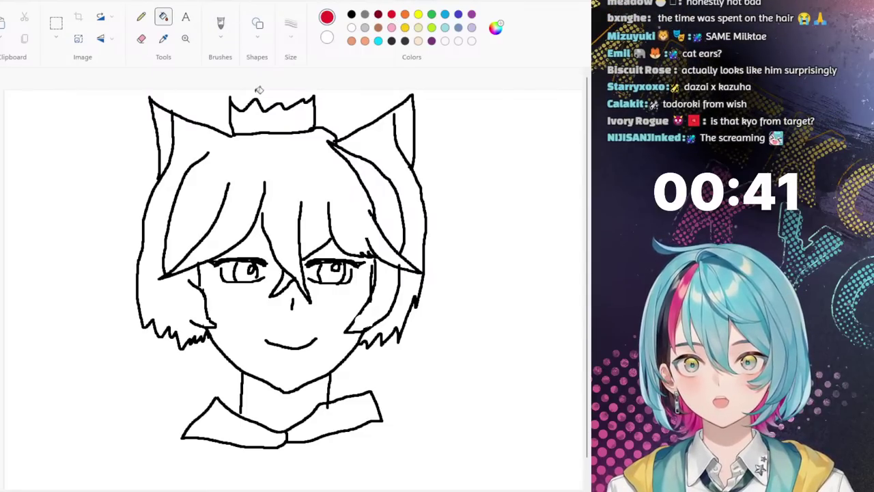
left_click(384, 211)
left_click(377, 303)
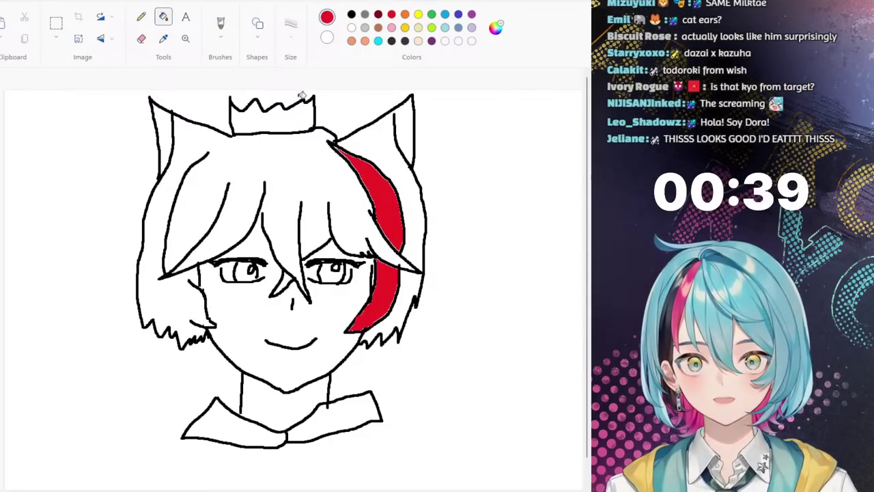
Step: Close the gap at the tip of the parting in the fringe with dark indigo and fill the main hair area with it
left_click(392, 41)
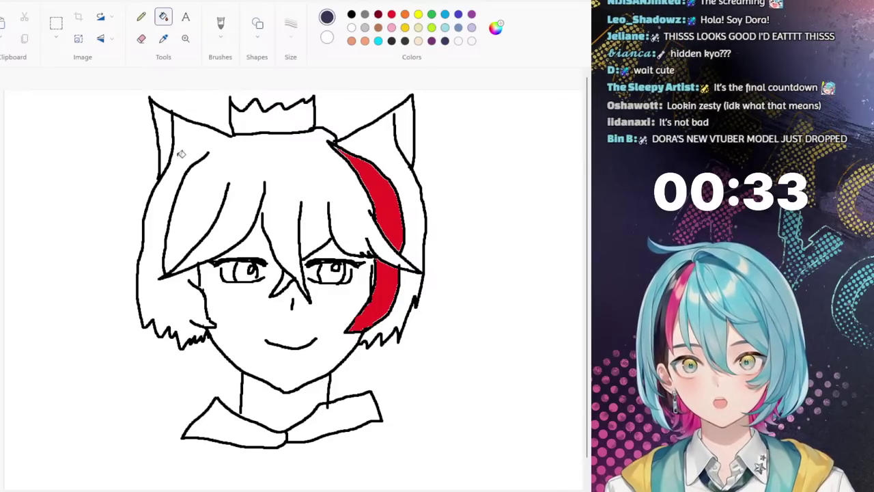
left_click(240, 164)
key("ctrl+z")
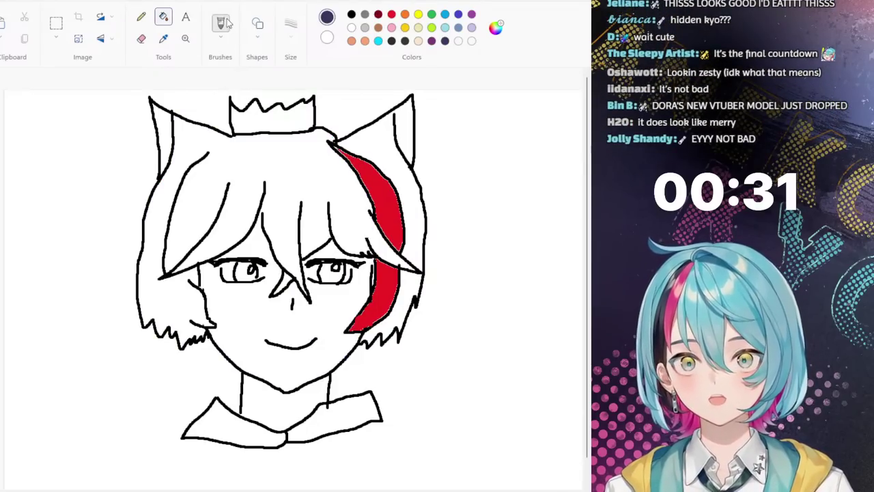
left_click(220, 25)
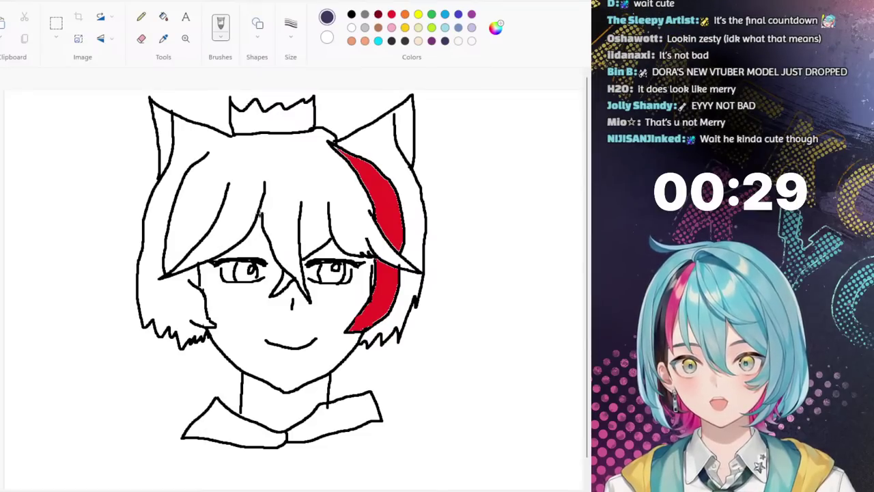
left_click(163, 16)
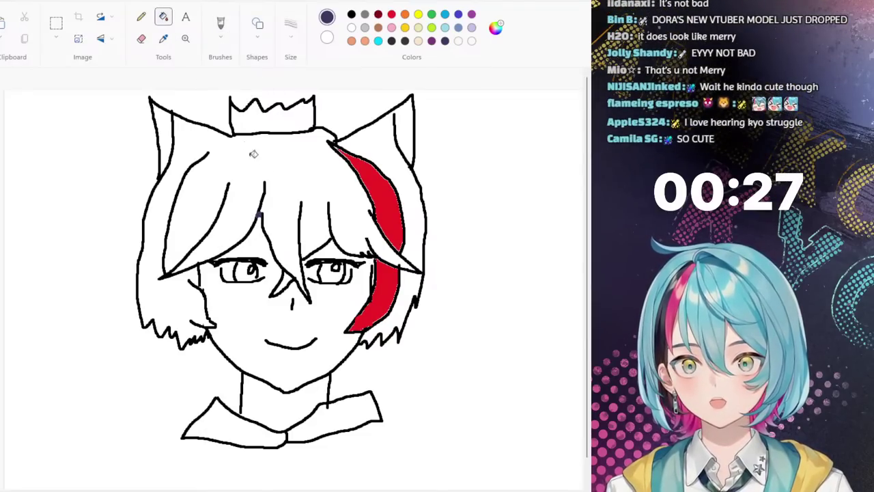
left_click(260, 163)
Step: Close the gap at the top of the right ear's inner line and fill the remaining right-side hair with dark indigo
left_click(381, 129)
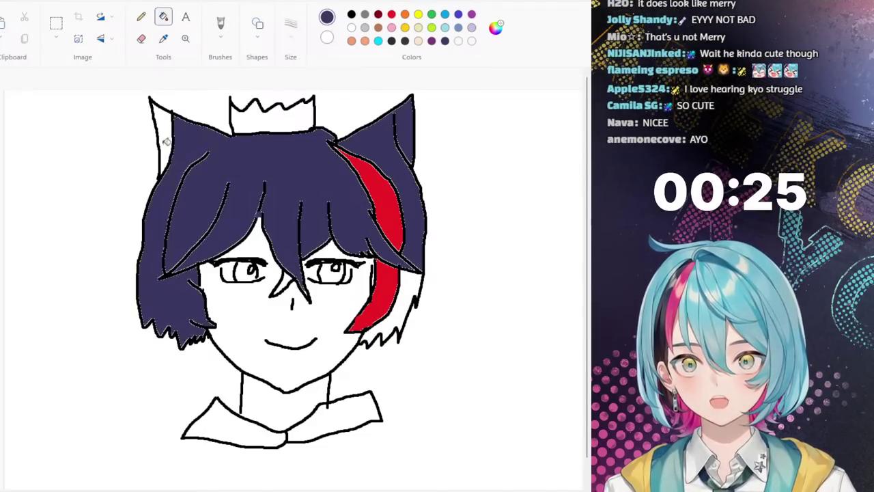
key("ctrl+z")
left_click(220, 24)
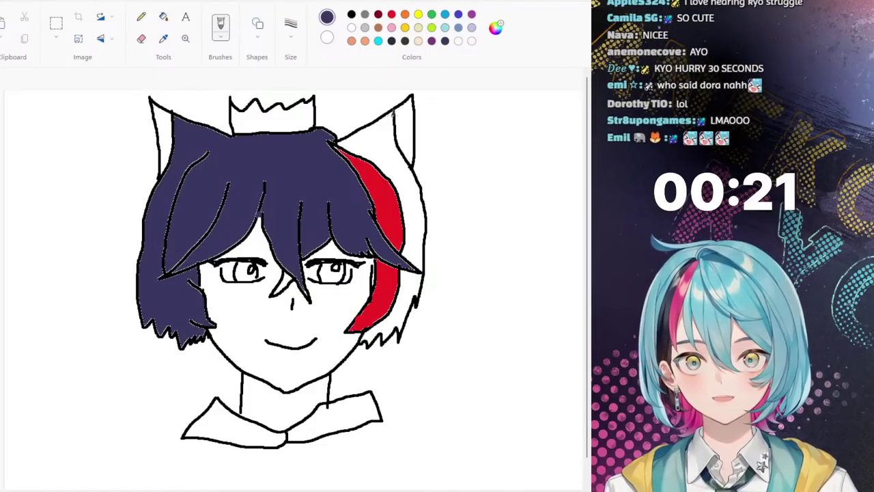
left_click(164, 17)
left_click(394, 163)
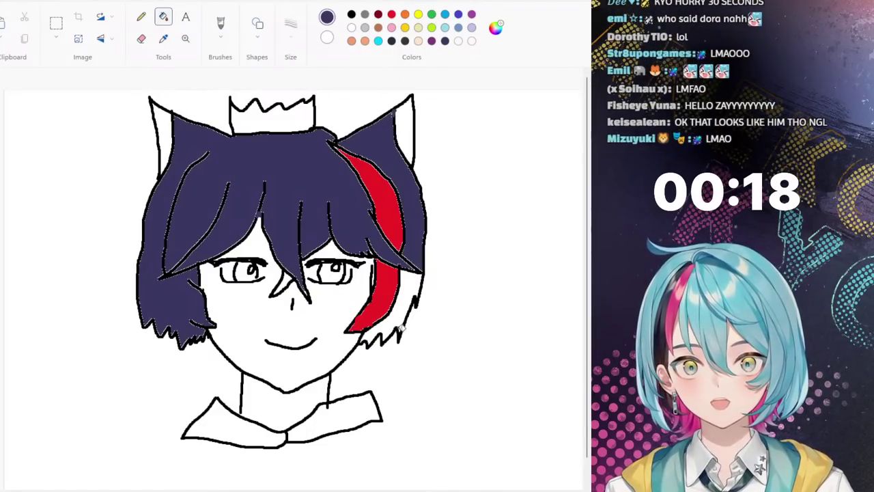
left_click(399, 311)
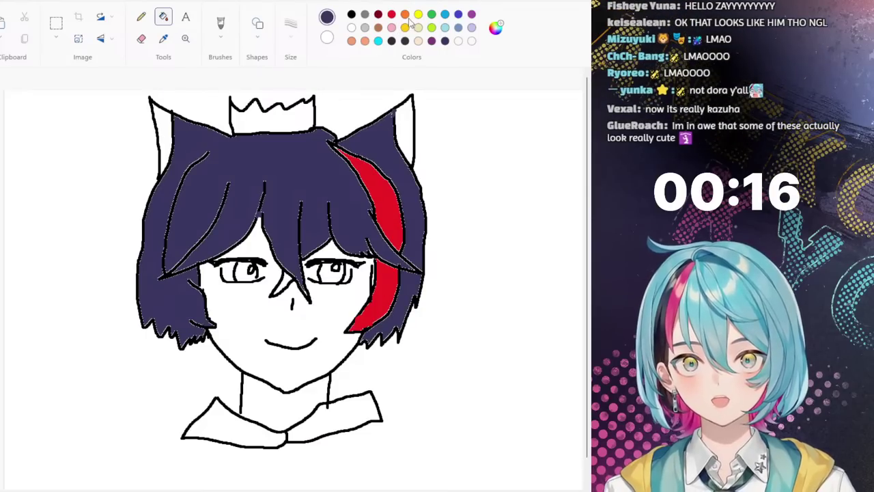
Step: Fill the inner parts of both cat ears with pale beige and the crown with yellow
left_click(418, 41)
left_click(405, 130)
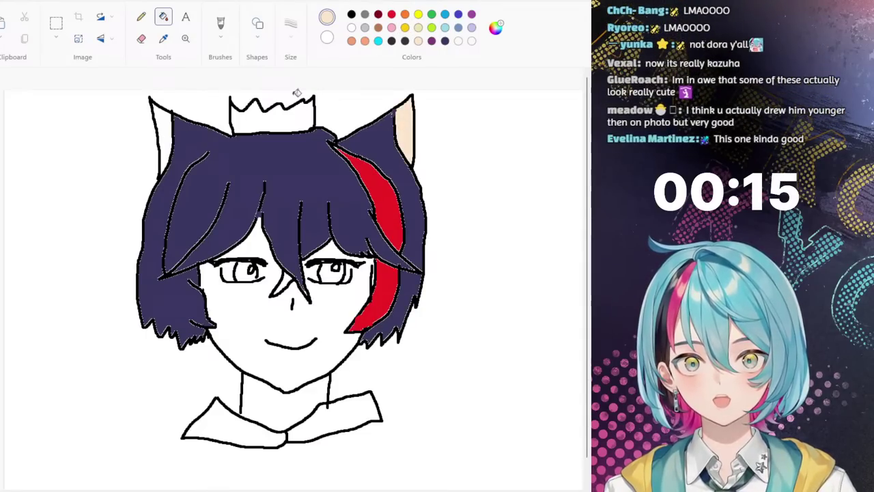
left_click(162, 140)
left_click(418, 14)
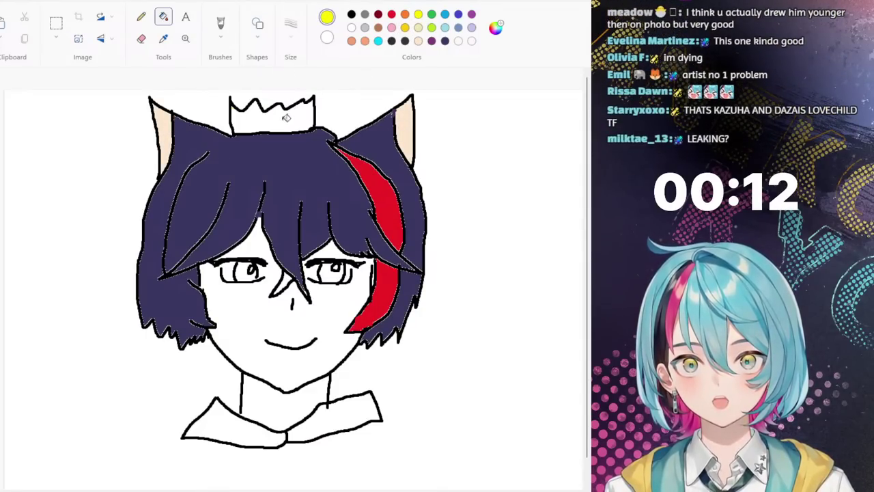
left_click(287, 118)
Step: Fill the face and neck with pale beige and the unfilled fringe tip above the nose with dark indigo
left_click(418, 40)
left_click(343, 336)
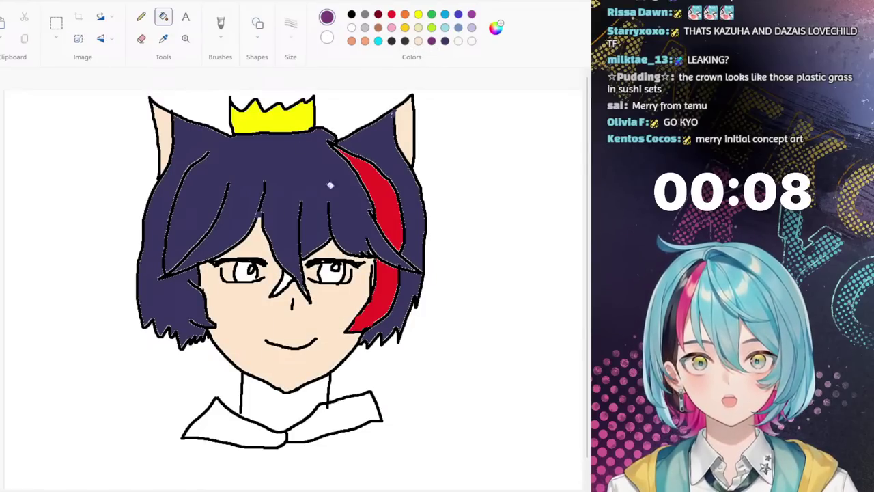
left_click(446, 40)
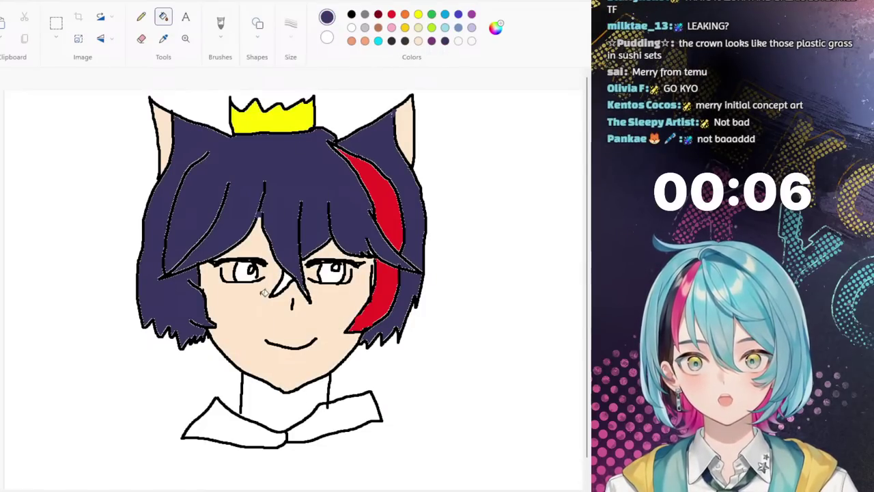
left_click(418, 41)
left_click(280, 405)
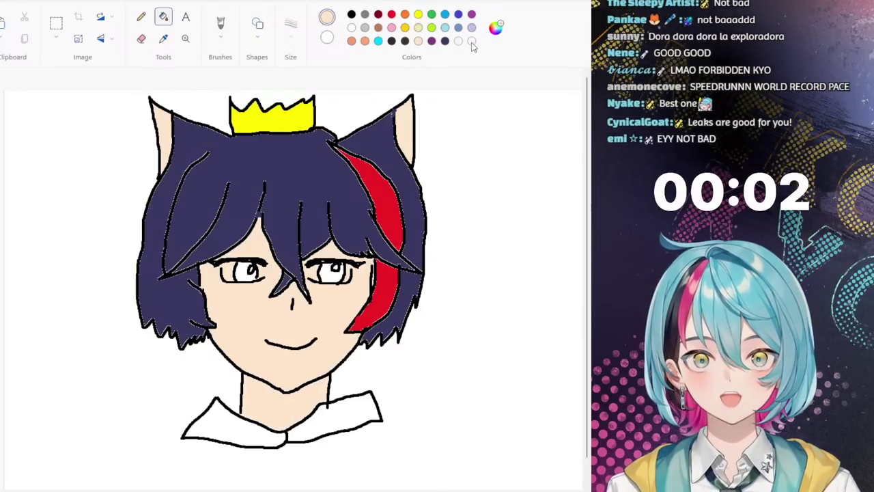
Step: Fill the irises of both eyes with pink and dab white with the brush beside the left iris
left_click(391, 15)
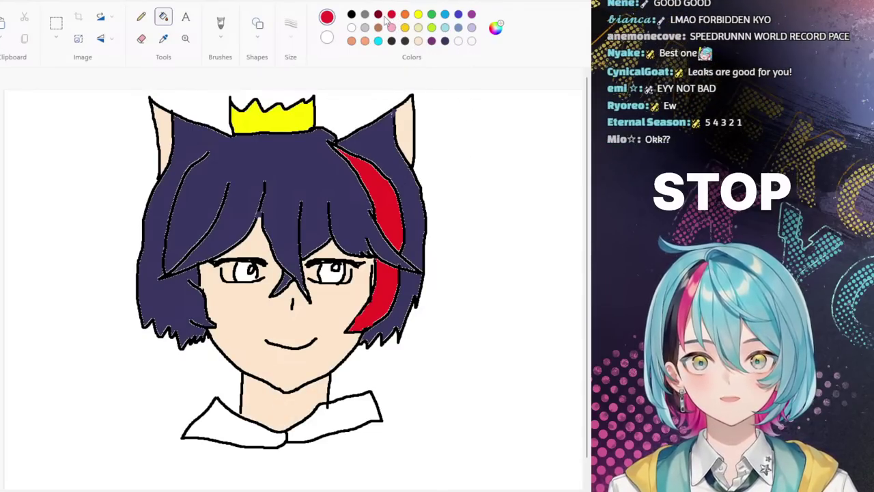
left_click(249, 275)
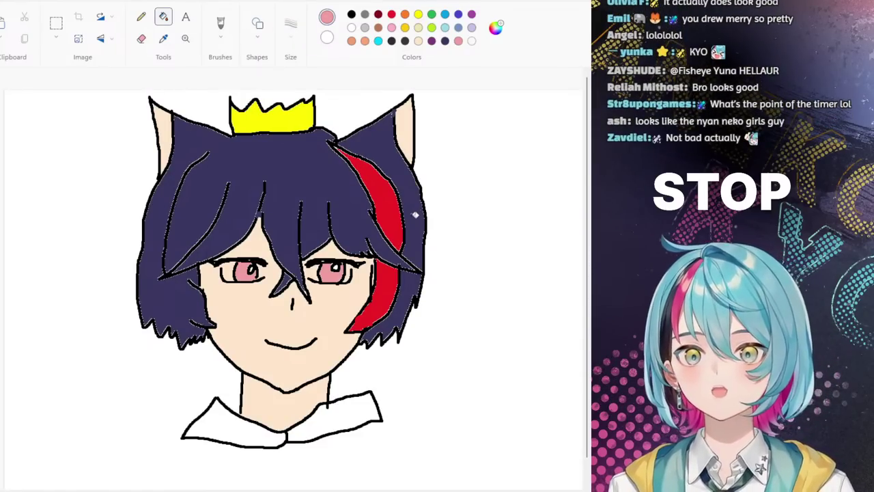
left_click(352, 28)
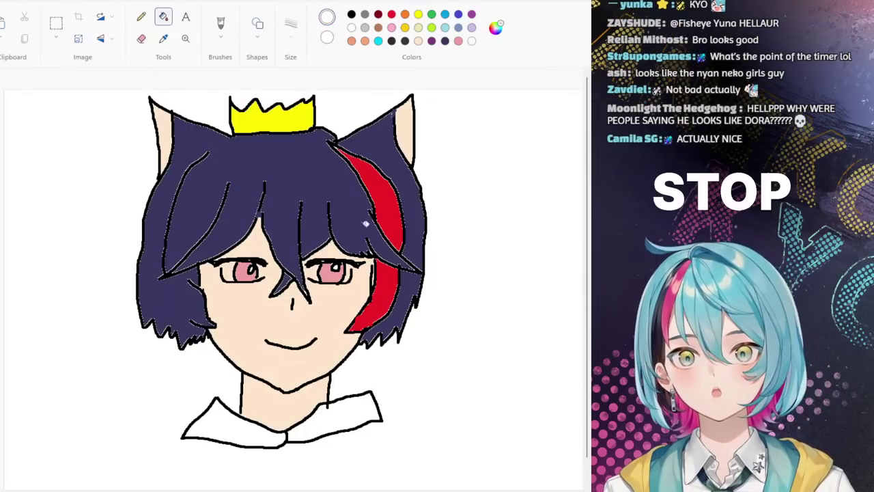
left_click(220, 26)
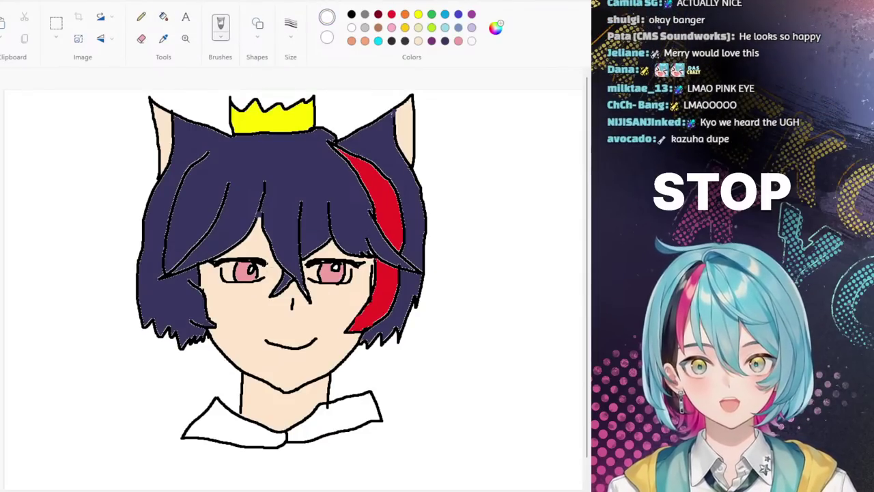
left_click(264, 269)
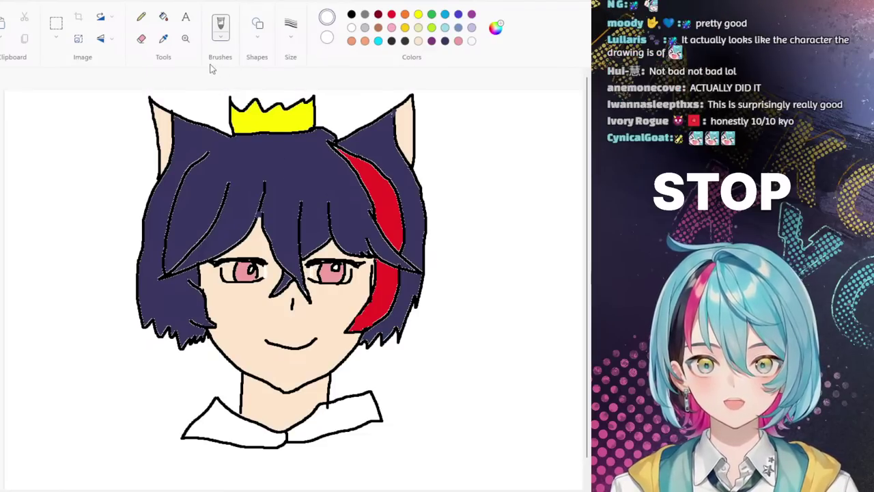
Step: Try to flood the white of the left eye with white using the Fill tool, and undo it
left_click(164, 17)
left_click(231, 287)
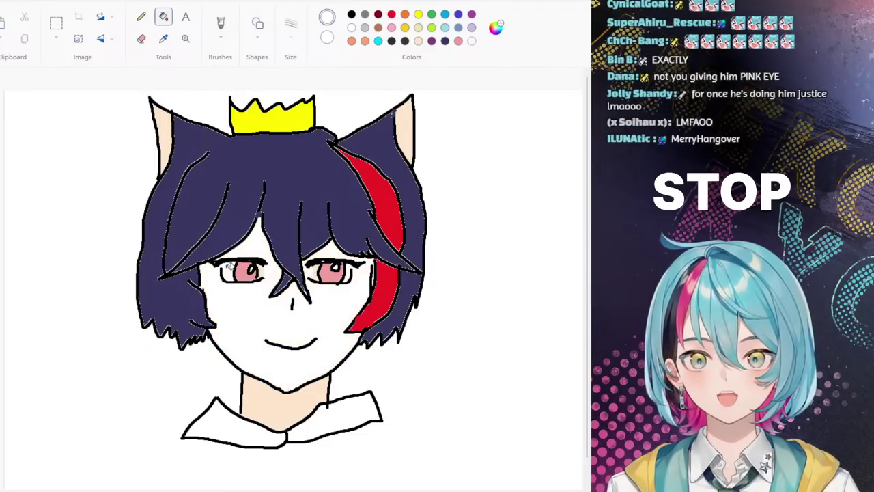
key("ctrl+z")
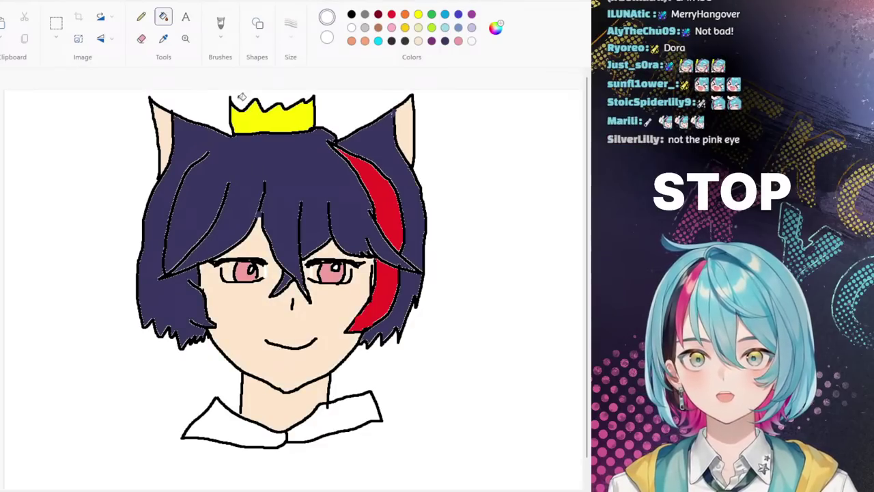
Step: Brush the whites of both eyes in white around the pink irises
left_click(222, 25)
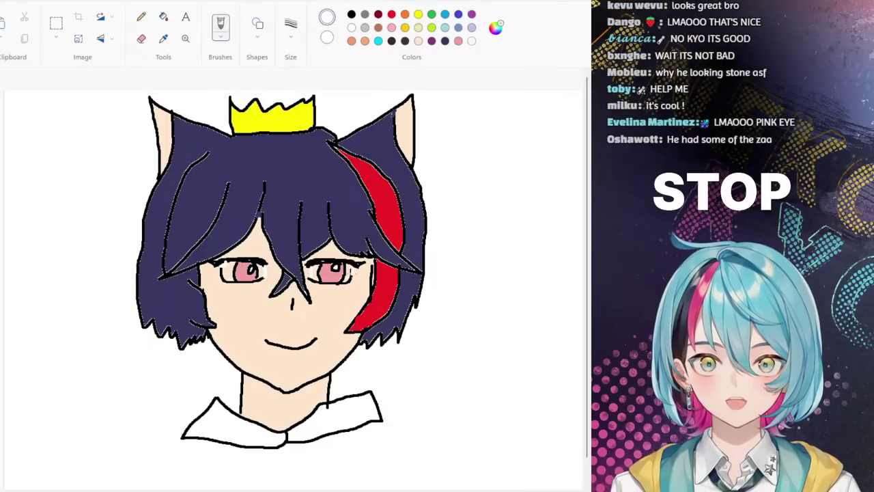
left_click(164, 16)
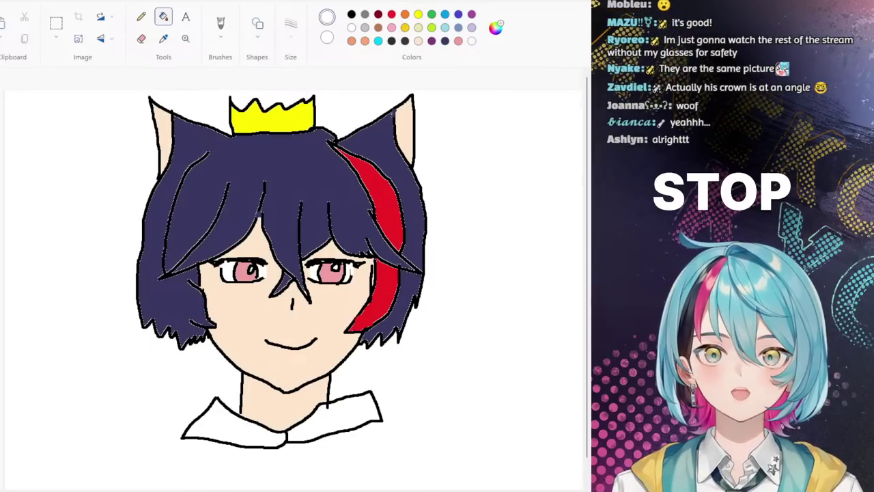
Step: Write KYO in huge red brush letters across the finished portrait
left_click(391, 14)
left_click(219, 22)
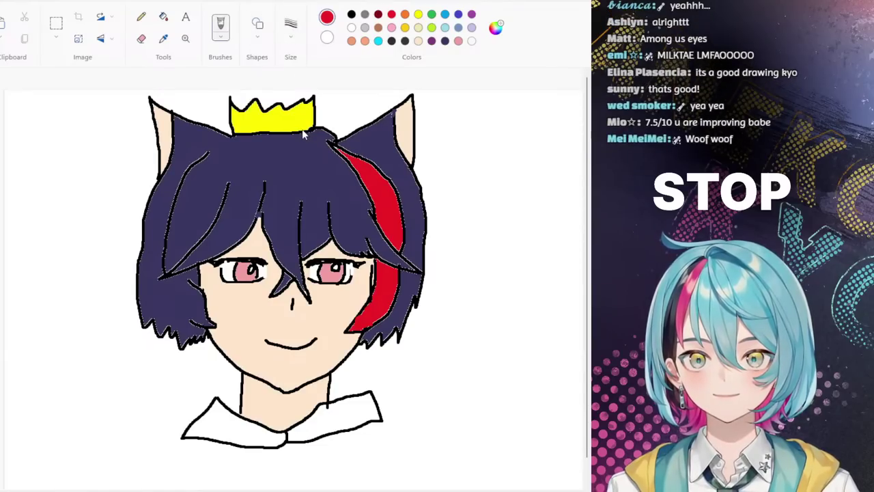
left_click_drag(95, 158, 207, 422)
left_click_drag(211, 171, 137, 336)
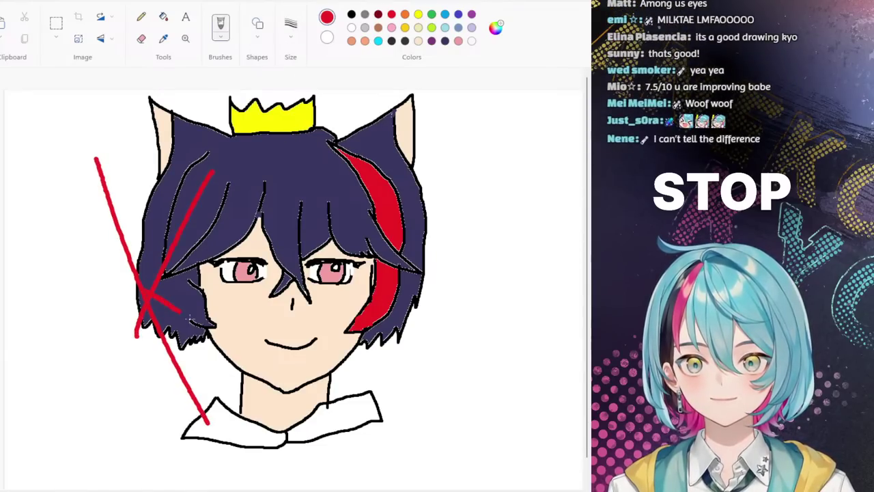
left_click_drag(140, 290, 321, 403)
left_click_drag(328, 176, 294, 280)
left_click_drag(248, 179, 316, 272)
left_click_drag(301, 245, 271, 341)
mouse_move(413, 167)
left_mouse_down()
mouse_move(373, 294)
mouse_move(437, 222)
left_mouse_up()
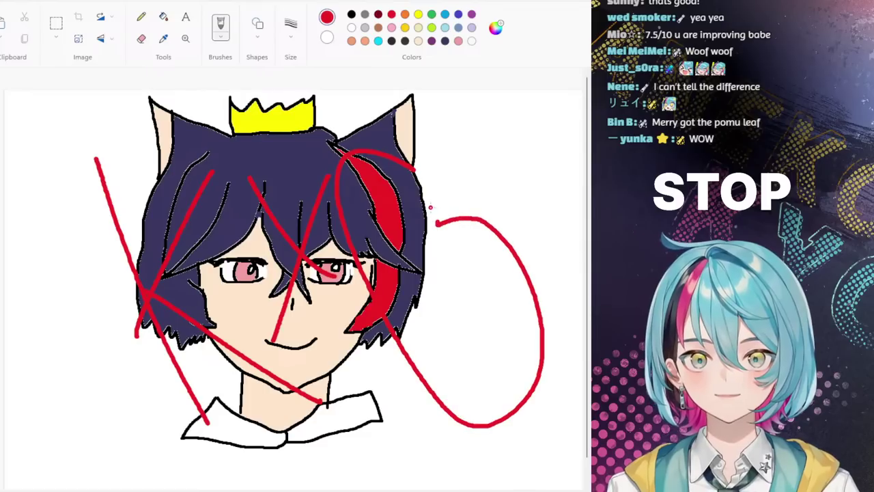
left_click_drag(475, 295, 392, 381)
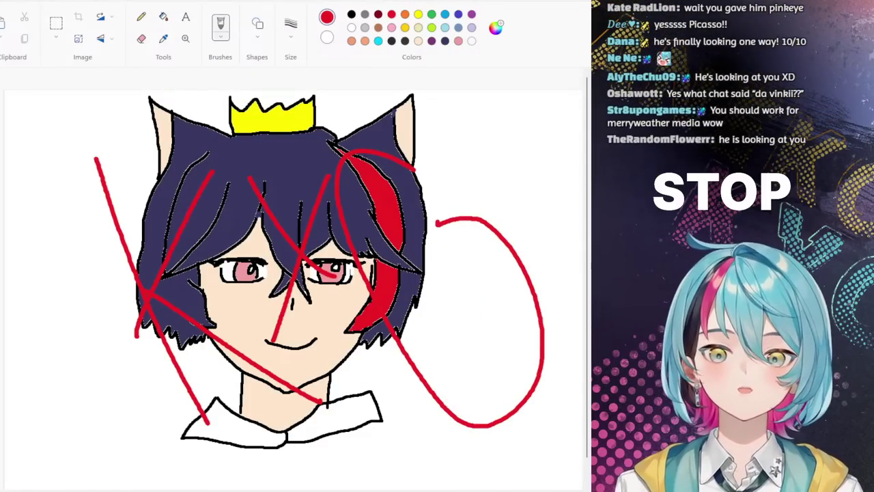
Step: Undo all the red strokes drawn over the portrait
key("ctrl+z")
key("ctrl+z")
key("ctrl+z")
key("ctrl+z")
key("ctrl+z")
key("ctrl+z")
key("ctrl+z")
key("ctrl+z")
key("ctrl+z")
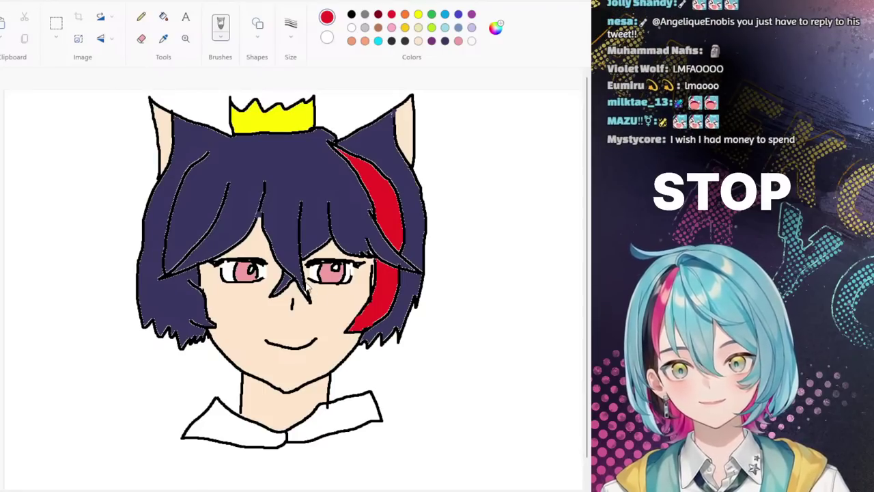
Step: Start a new blank drawing with a black brush, and undo the trial dot and head curve
key("ctrl+n")
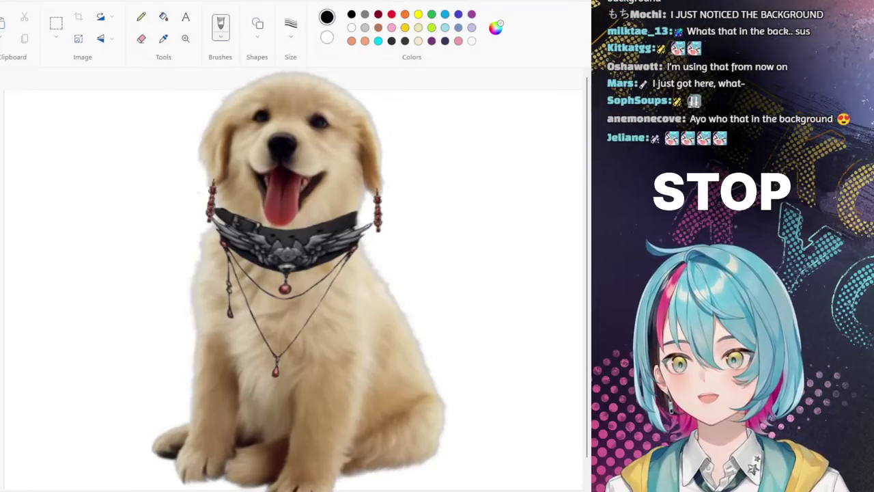
key("ctrl+z")
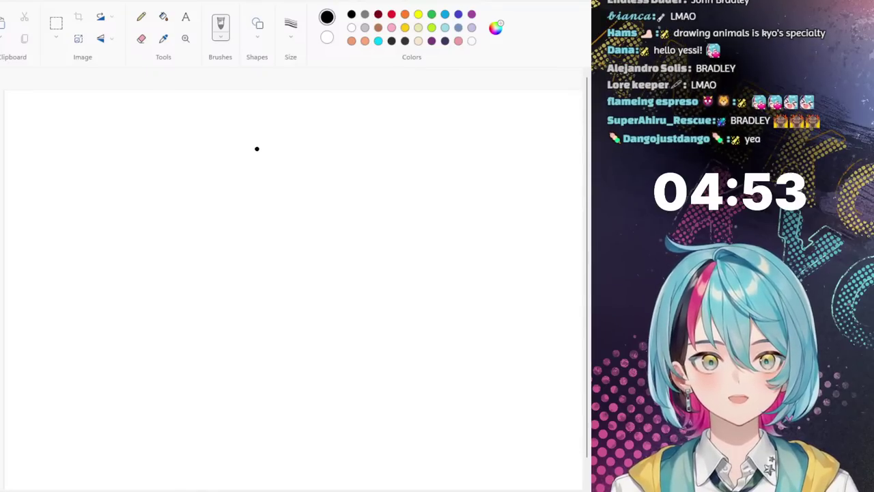
mouse_move(282, 145)
left_mouse_down()
mouse_move(241, 151)
mouse_move(215, 182)
left_mouse_up()
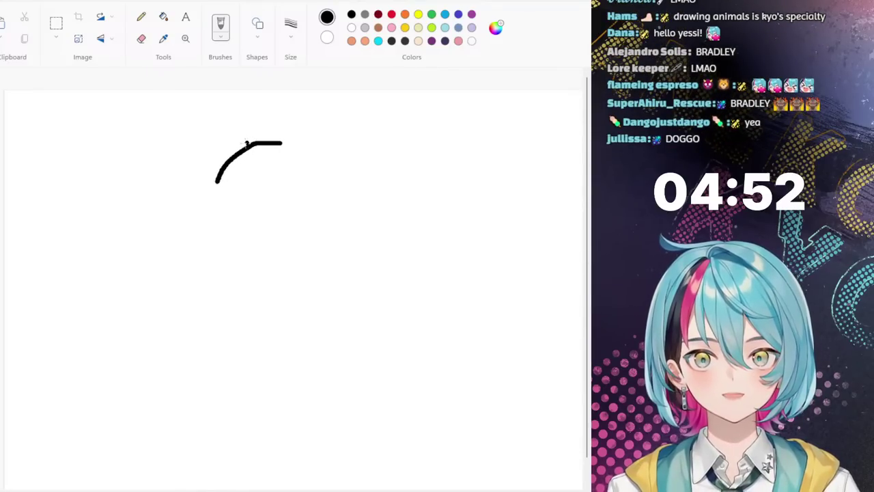
key("ctrl+z")
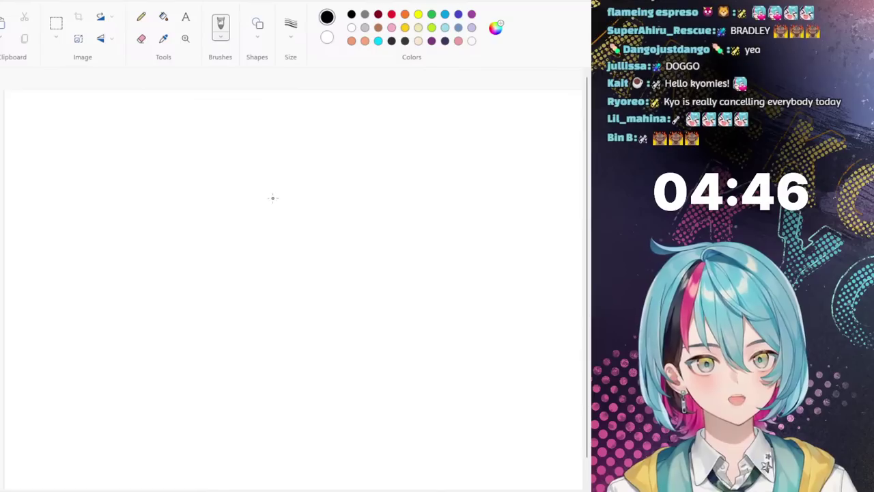
Step: Draw a small rounded dog nose in black near the canvas centre, with two dark nostrils inside it
mouse_move(270, 214)
left_mouse_down()
mouse_move(258, 230)
mouse_move(280, 239)
mouse_move(296, 232)
mouse_move(280, 213)
left_mouse_up()
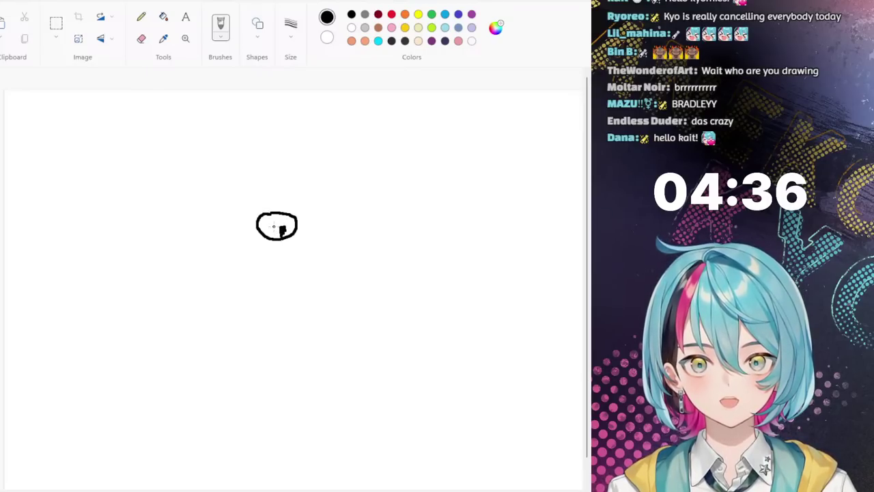
left_click_drag(268, 227, 273, 234)
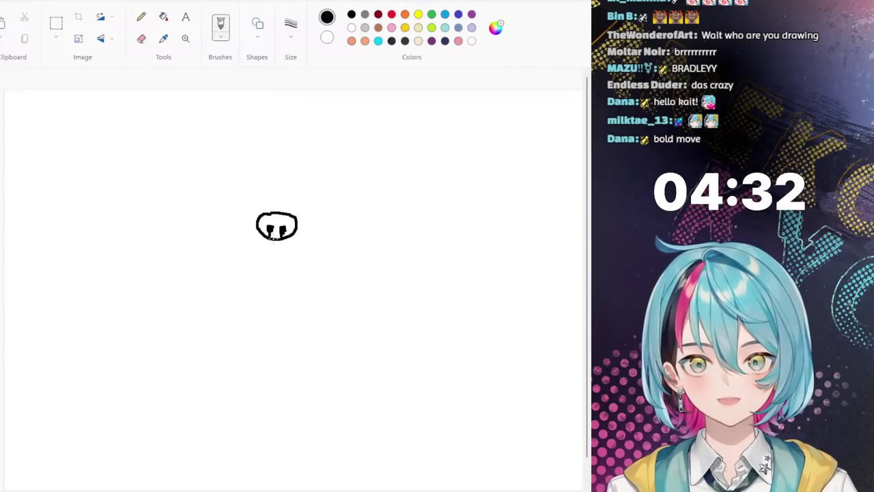
Step: Draw a wide grinning mouth under the snout with a long hanging tongue and a broken line along the tongue's centre
mouse_move(275, 239)
left_mouse_down()
mouse_move(301, 249)
mouse_move(343, 239)
mouse_move(290, 295)
left_mouse_up()
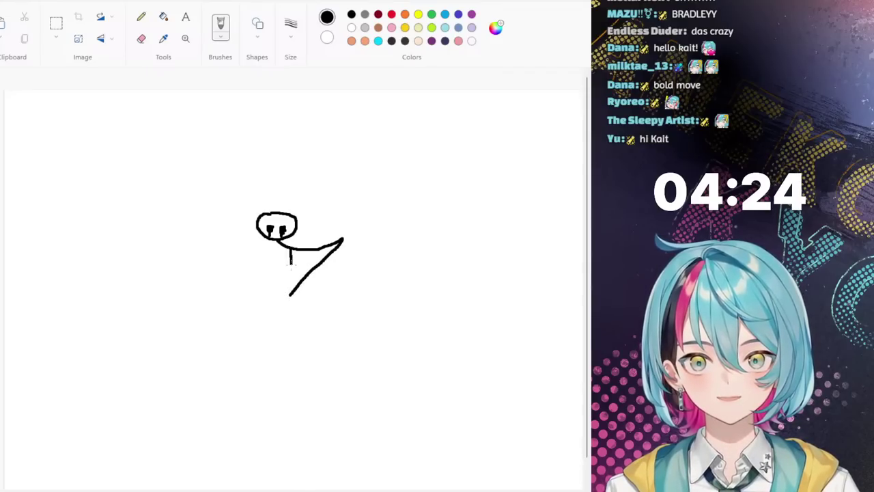
mouse_move(291, 264)
left_mouse_down()
mouse_move(289, 326)
mouse_move(246, 329)
mouse_move(233, 318)
mouse_move(242, 259)
mouse_move(235, 277)
mouse_move(208, 223)
mouse_move(217, 237)
mouse_move(263, 242)
left_mouse_up()
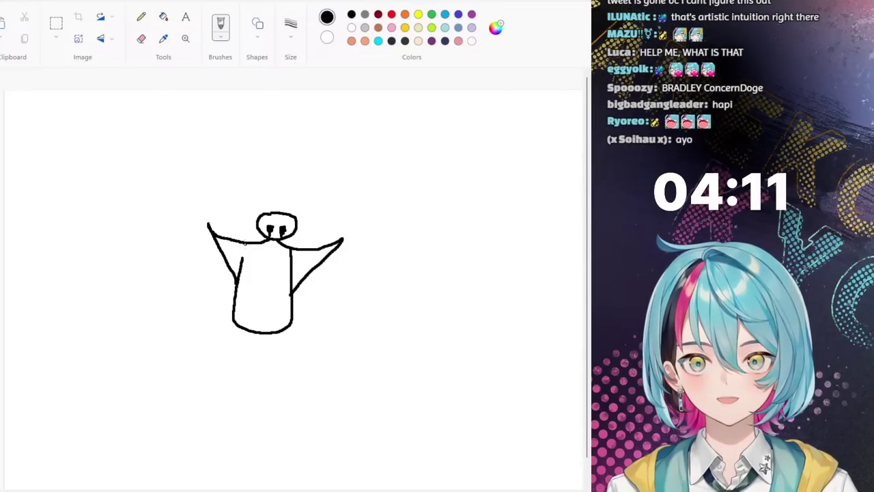
left_click_drag(265, 273, 260, 318)
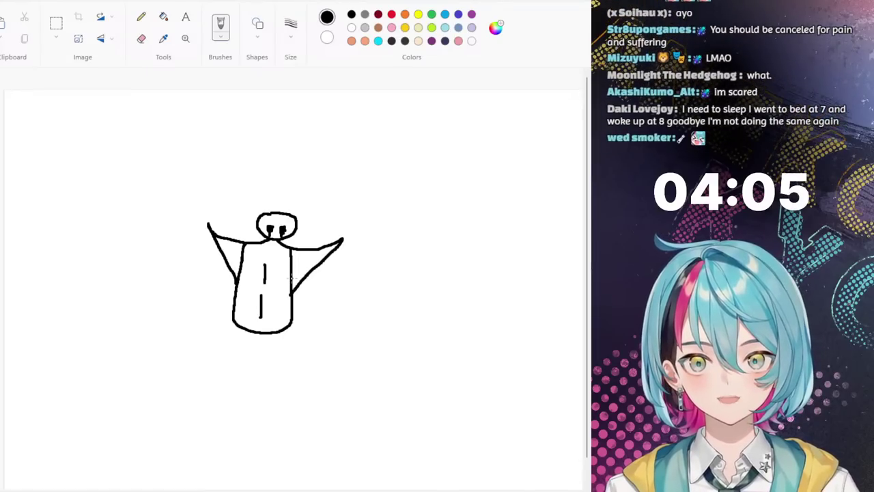
Step: Outline smaller triangles inside both mouth corners and fill the bands around them black
left_click_drag(304, 268, 298, 255)
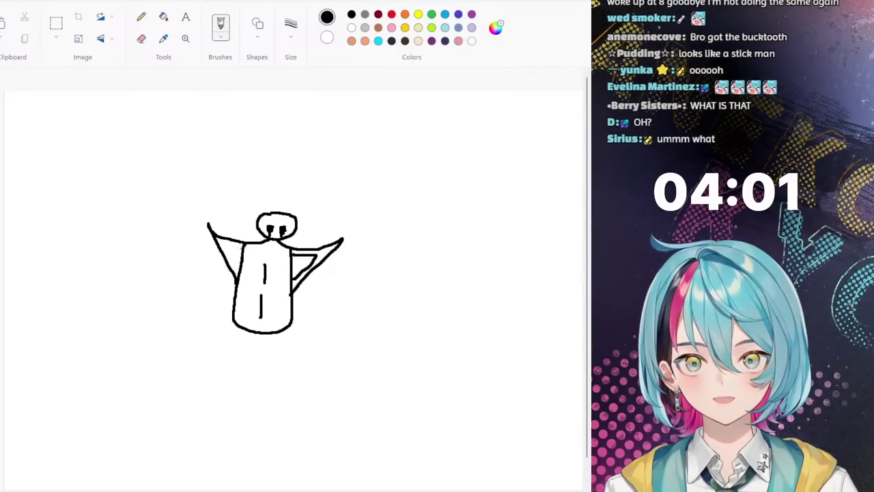
mouse_move(235, 243)
left_mouse_down()
mouse_move(225, 249)
mouse_move(241, 272)
left_mouse_up()
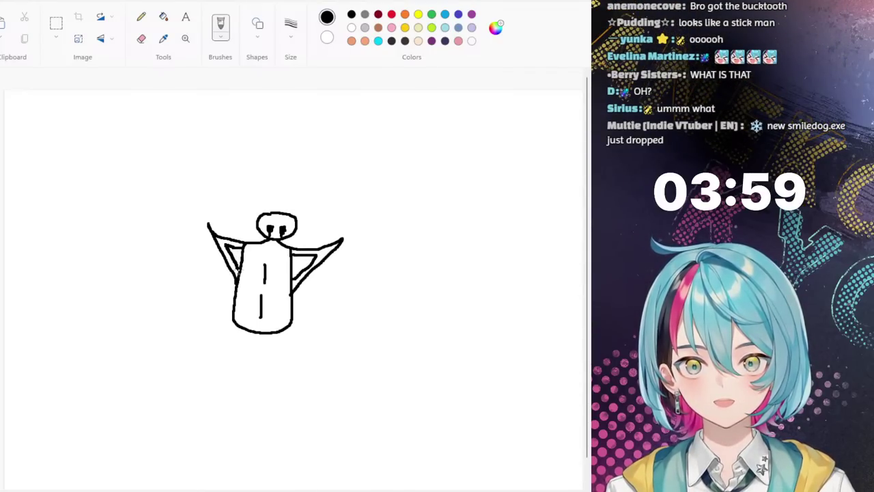
left_click(163, 17)
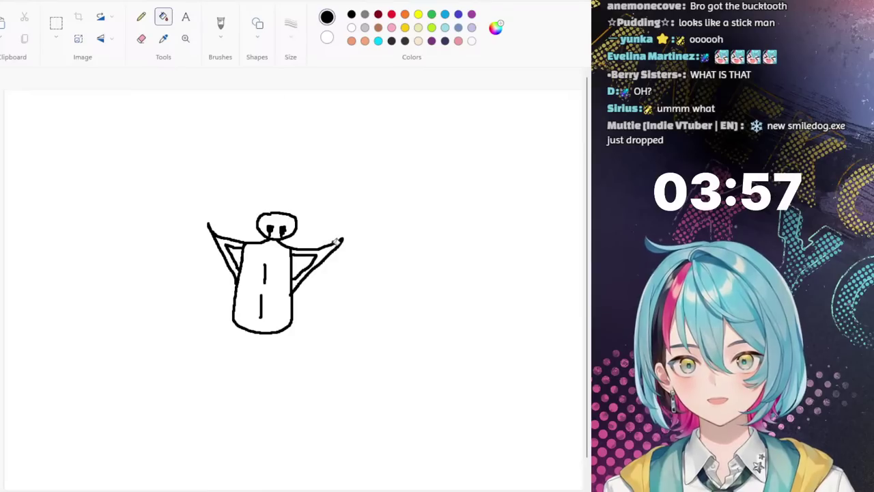
left_click(330, 247)
left_click(224, 245)
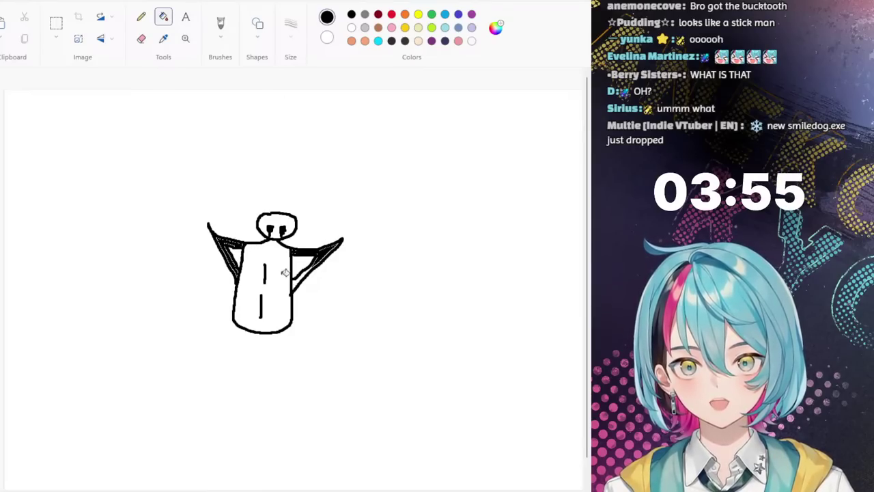
left_click(299, 279)
Step: Draw two oval eyes above the snout with the brush and fill them solid black
left_click(141, 17)
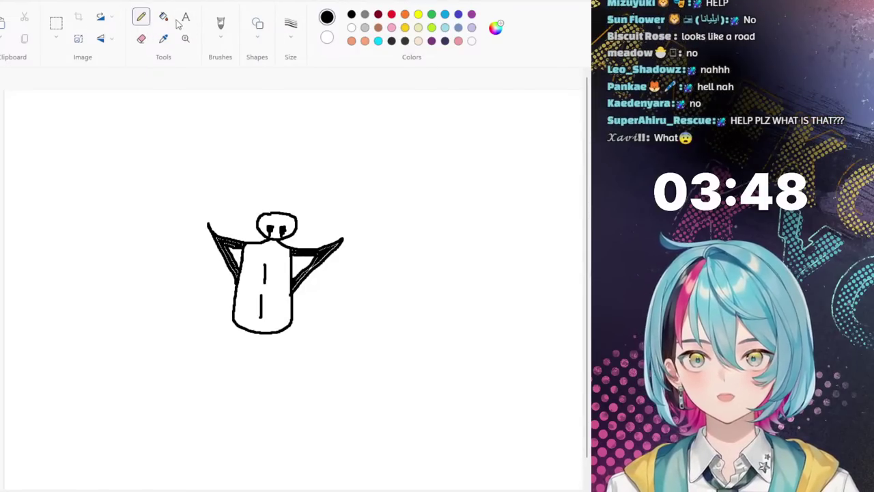
left_click(220, 25)
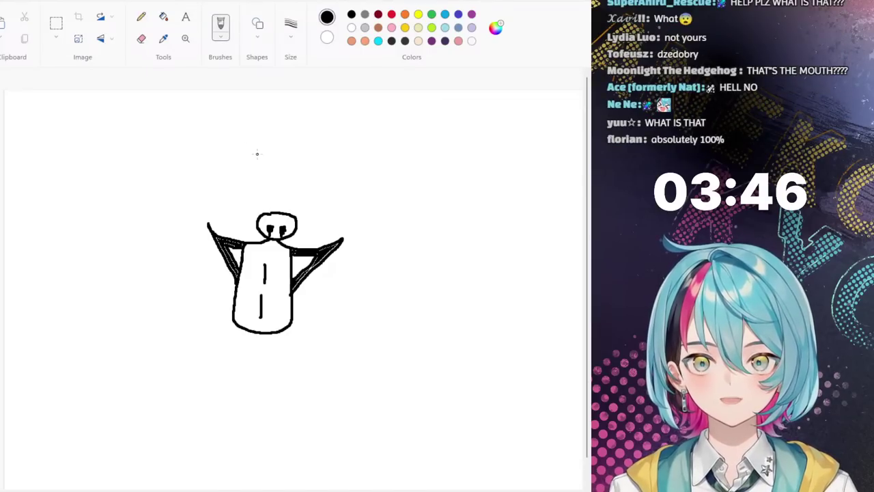
mouse_move(260, 146)
left_mouse_down()
mouse_move(239, 144)
mouse_move(225, 161)
mouse_move(249, 166)
mouse_move(260, 146)
left_mouse_up()
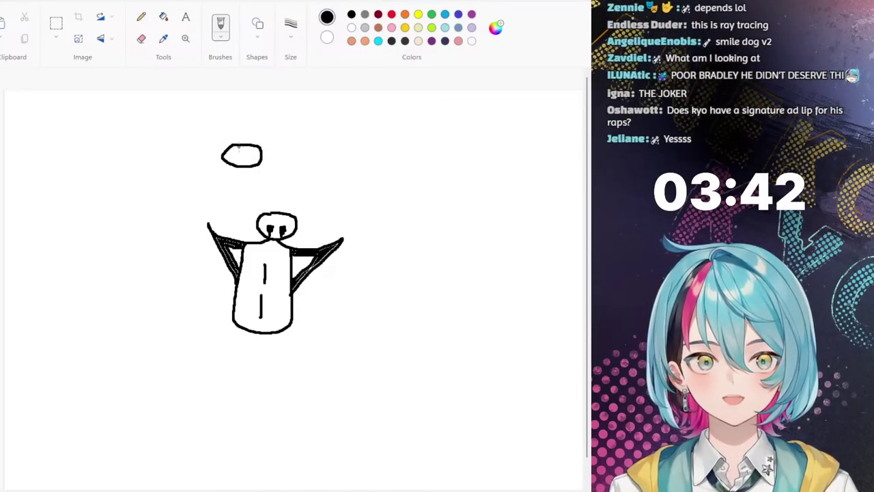
left_click(163, 17)
left_click(239, 153)
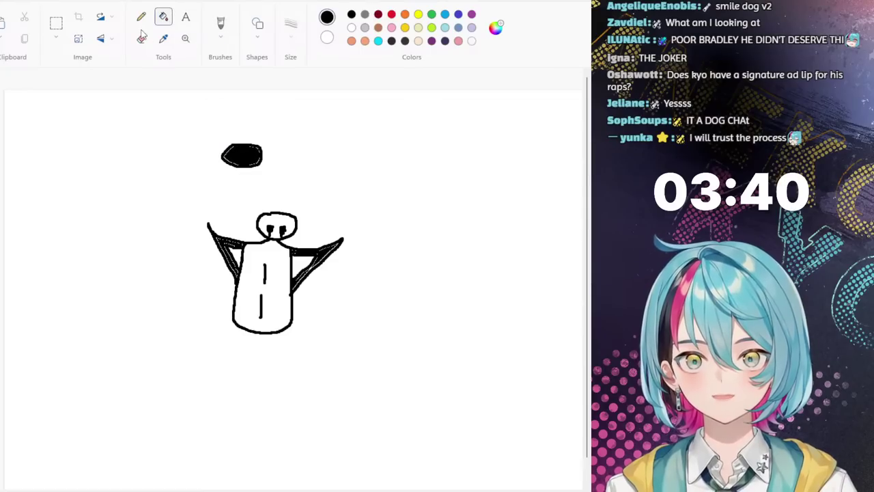
left_click(220, 24)
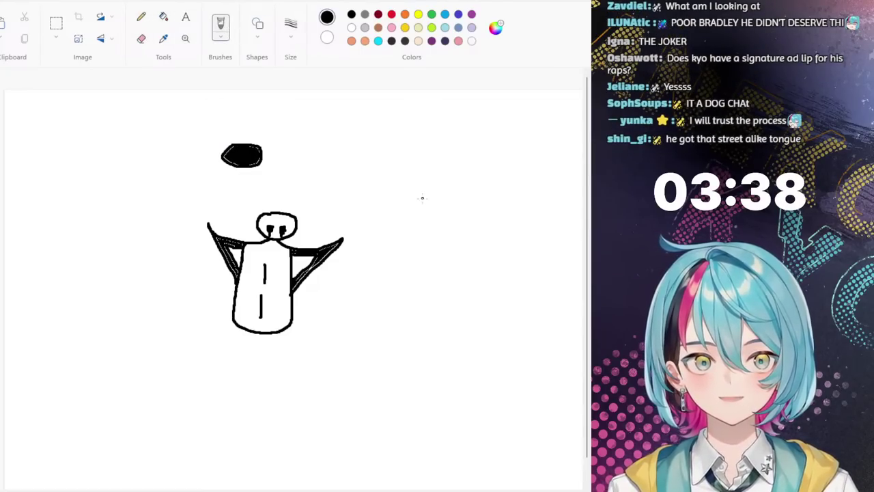
mouse_move(316, 150)
left_mouse_down()
mouse_move(343, 149)
mouse_move(351, 164)
mouse_move(331, 173)
mouse_move(318, 148)
left_mouse_up()
left_click(163, 16)
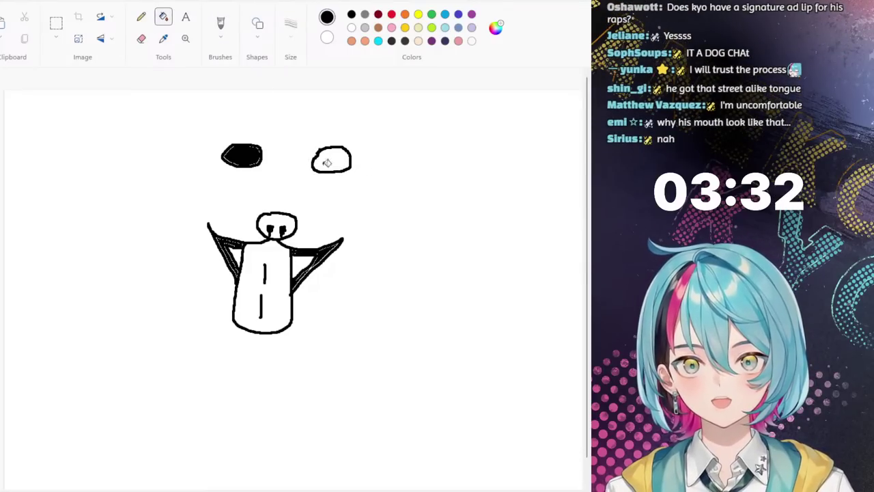
left_click(331, 161)
Step: Select the whole face and move it slightly down on the canvas
left_click(56, 24)
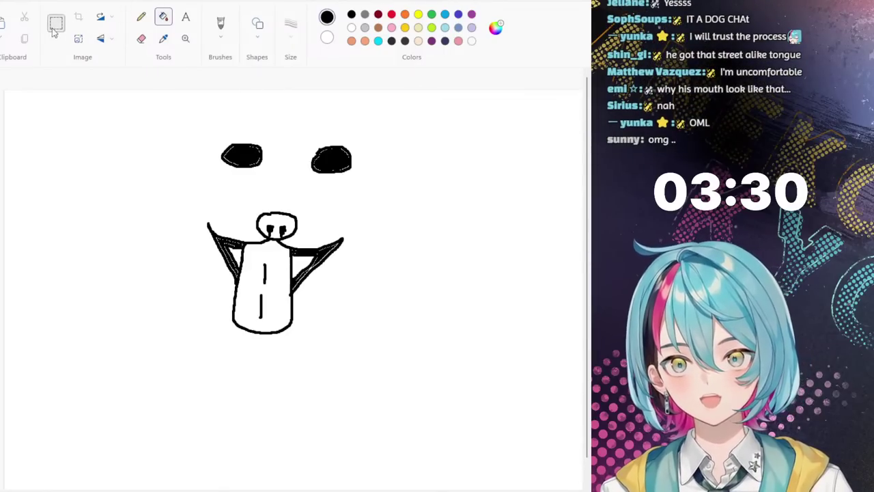
left_click_drag(178, 103, 379, 330)
left_click_drag(300, 194, 295, 216)
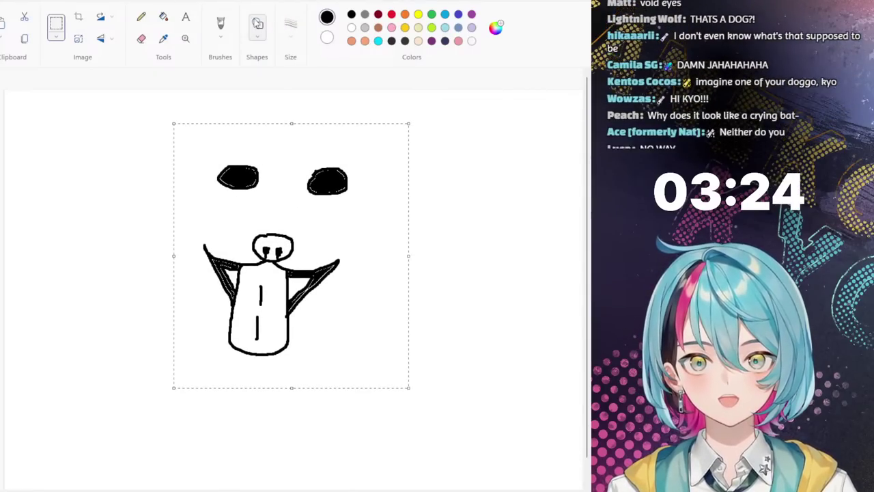
Step: Brush the rounded top of the dog's head with a long floppy ear hanging down each side
left_click(220, 25)
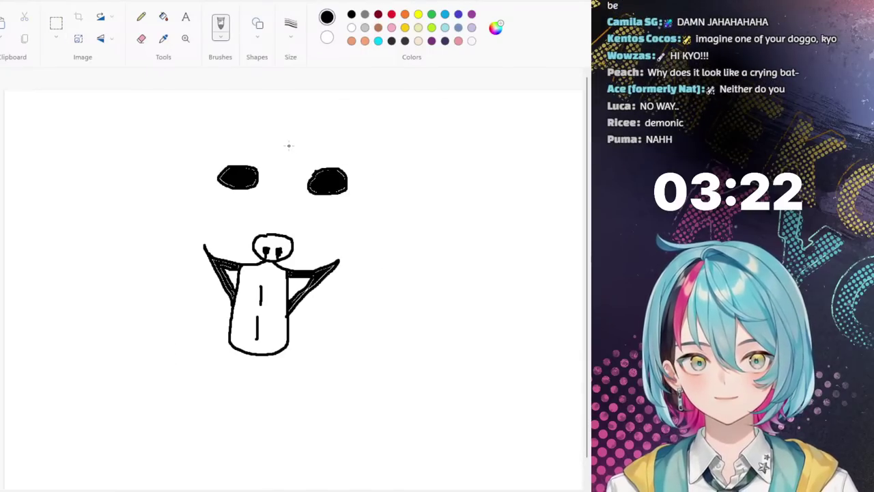
mouse_move(310, 109)
left_mouse_down()
mouse_move(374, 113)
mouse_move(408, 157)
mouse_move(411, 309)
mouse_move(398, 308)
mouse_move(387, 271)
mouse_move(382, 195)
left_mouse_up()
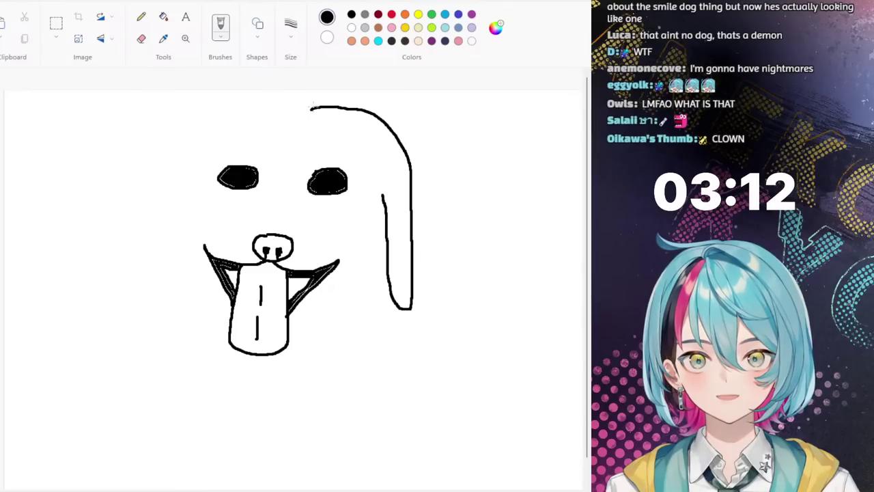
mouse_move(309, 106)
left_mouse_down()
mouse_move(250, 101)
mouse_move(194, 120)
mouse_move(144, 226)
mouse_move(156, 294)
mouse_move(175, 280)
mouse_move(189, 199)
left_mouse_up()
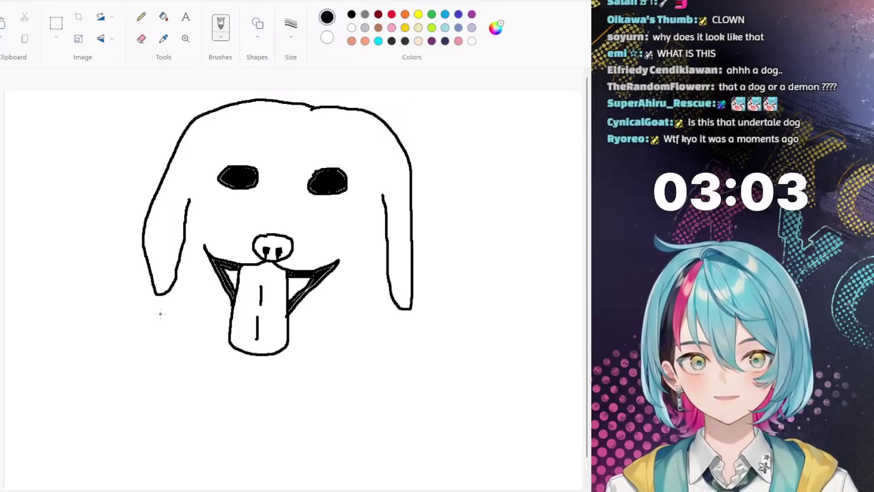
Step: Draw the cheeks from below both ears and join them with a curved jawline under the tongue
left_click_drag(159, 310, 169, 368)
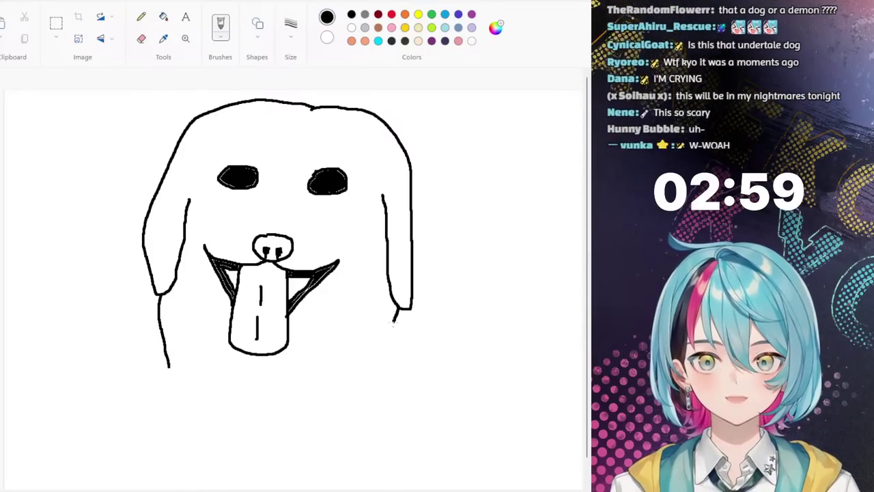
mouse_move(399, 309)
left_mouse_down()
mouse_move(379, 345)
mouse_move(343, 366)
left_mouse_up()
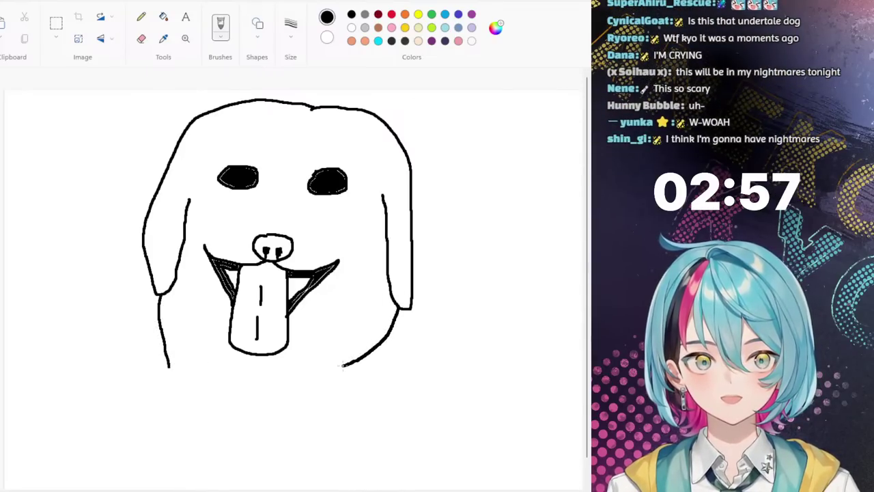
left_click_drag(285, 375, 248, 377)
left_click_drag(196, 373, 175, 365)
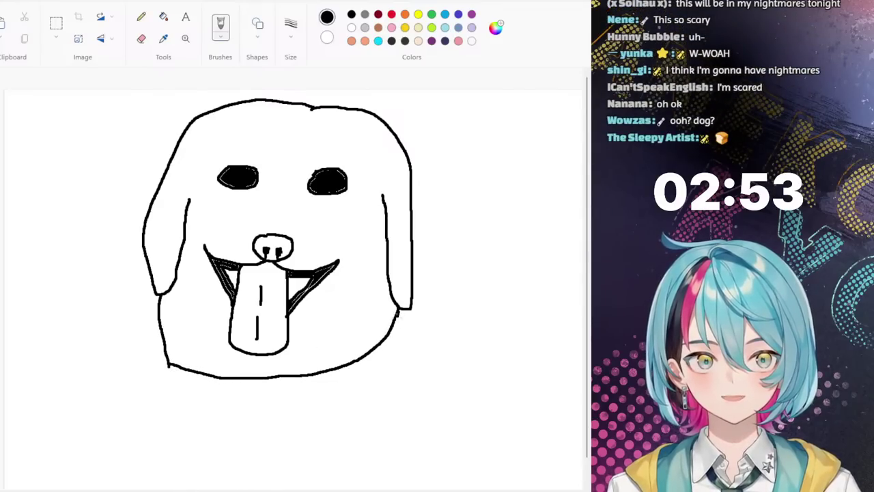
Step: Draw a pointed collar with a hanging round tag under the jaw, and nested curved chest lines beneath it
mouse_move(392, 366)
left_mouse_down()
mouse_move(393, 379)
mouse_move(265, 408)
mouse_move(183, 387)
mouse_move(161, 370)
mouse_move(171, 360)
left_mouse_up()
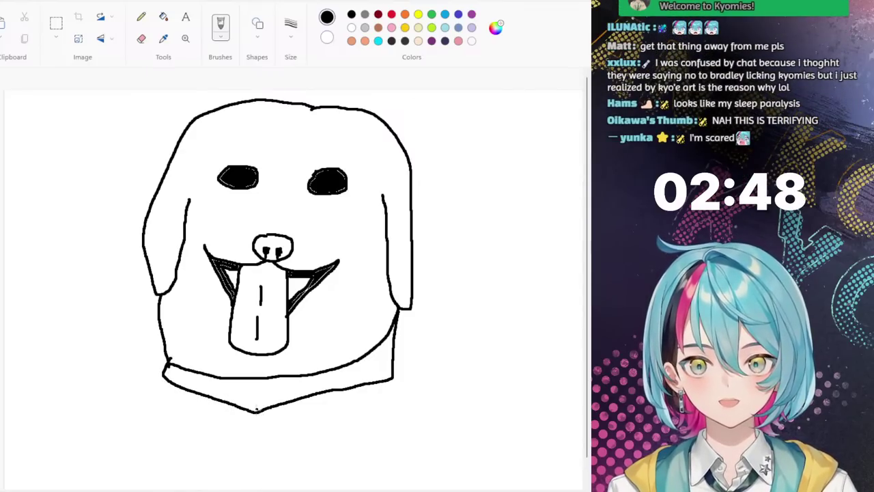
left_click_drag(254, 426, 253, 448)
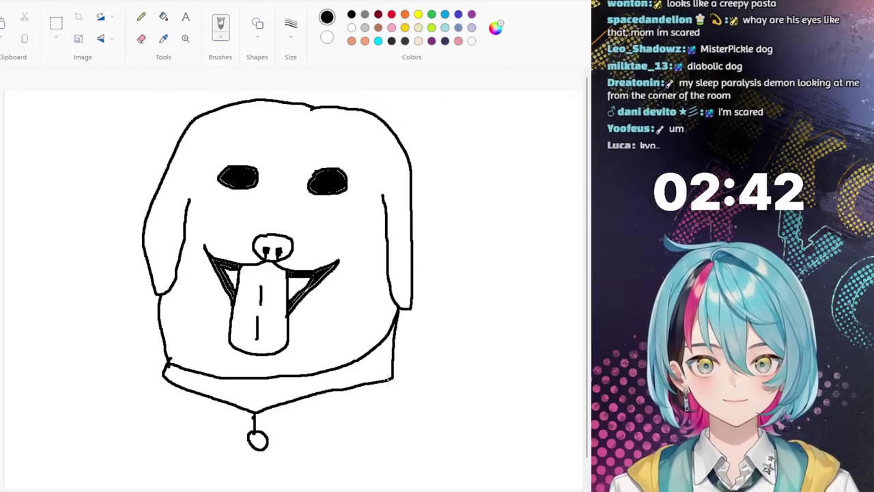
left_click_drag(391, 380, 360, 411)
mouse_move(328, 439)
left_mouse_down()
mouse_move(282, 468)
mouse_move(240, 469)
mouse_move(211, 448)
mouse_move(170, 384)
left_mouse_up()
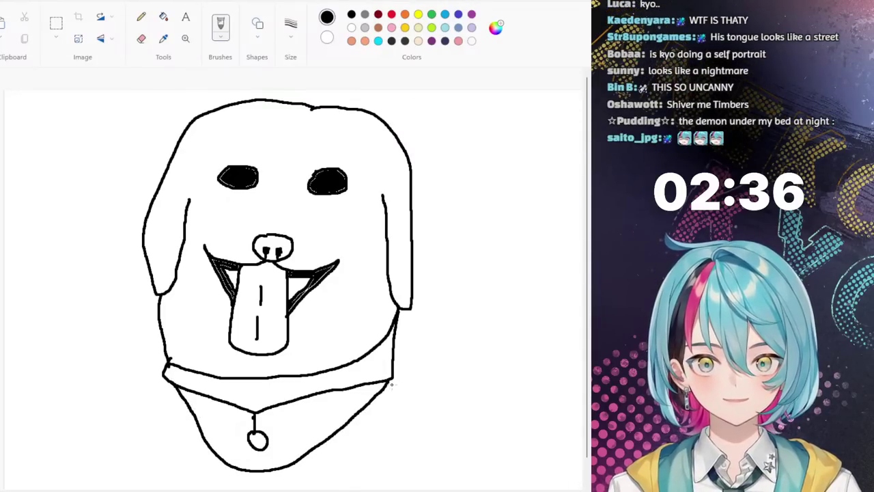
left_click_drag(392, 382, 301, 488)
mouse_move(164, 375)
left_mouse_down()
mouse_move(171, 420)
mouse_move(208, 489)
left_mouse_up()
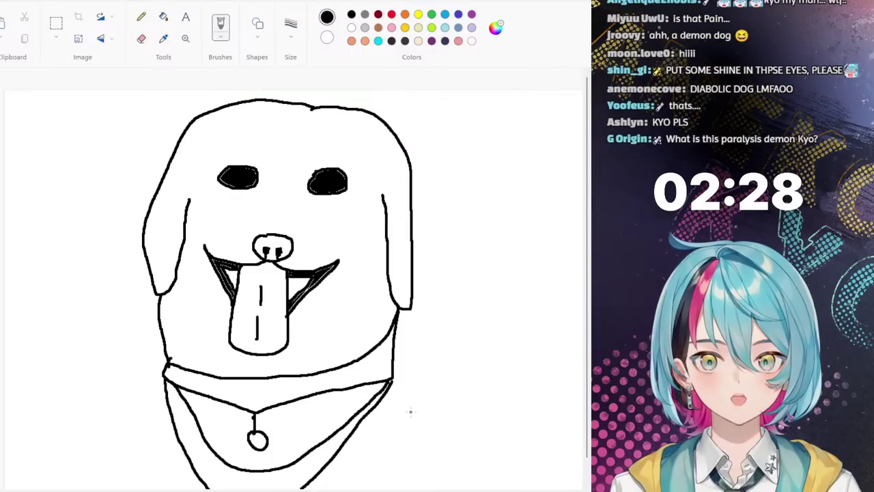
Step: Draw a foreleg line and the shaggy outer sides of the body, and close the body along the canvas's lower edge
left_click_drag(405, 463, 402, 489)
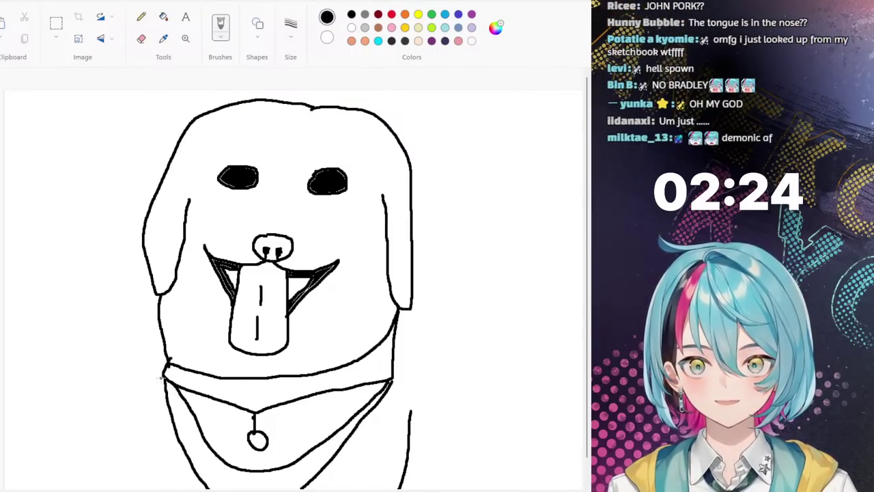
left_click_drag(164, 376, 149, 401)
left_click_drag(144, 437, 123, 488)
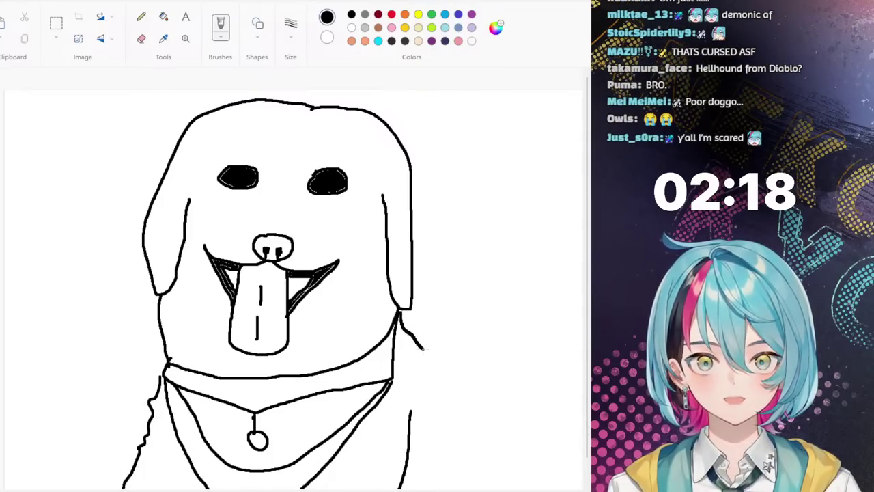
mouse_move(442, 378)
left_mouse_down()
mouse_move(478, 436)
mouse_move(509, 465)
mouse_move(512, 486)
left_mouse_up()
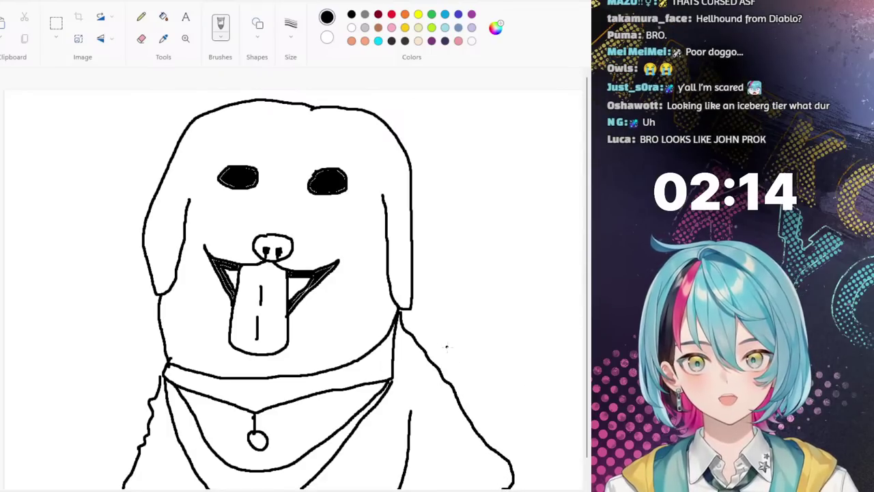
scroll(381, 468, "down", 1)
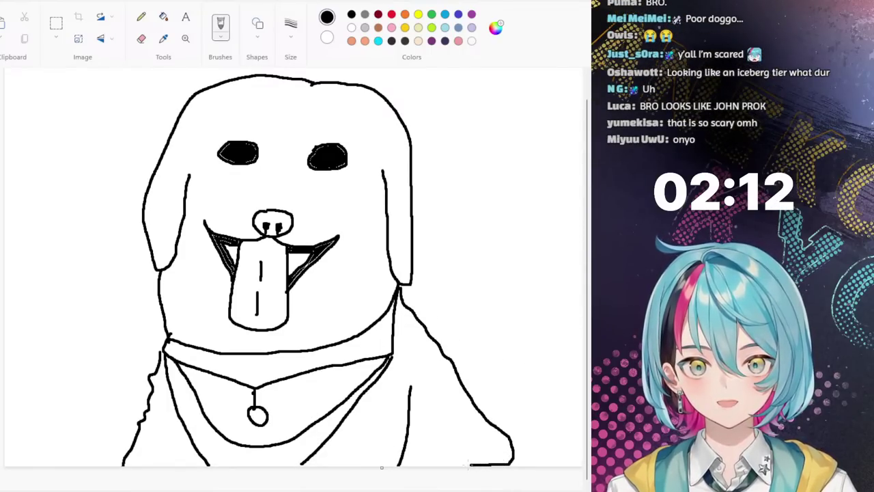
left_click_drag(469, 464, 123, 465)
scroll(255, 403, "up", 1)
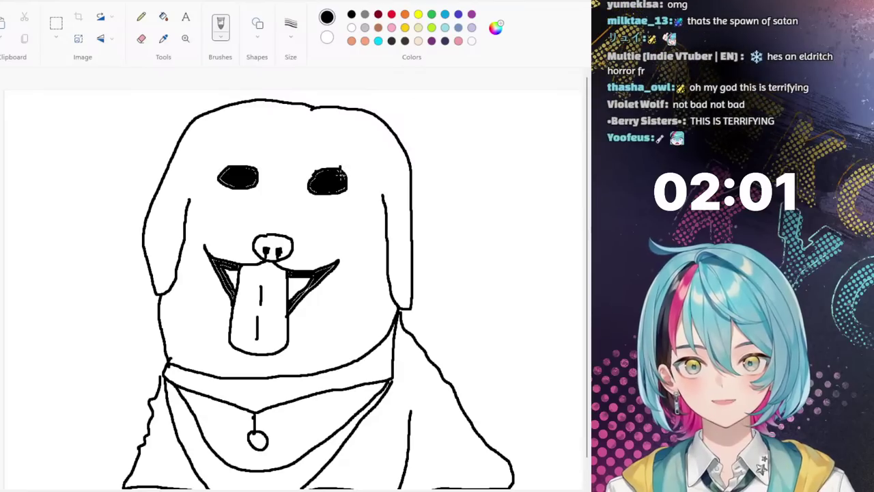
Step: Try adding slanted lines at the outer corners of both eyes and undo them
left_click_drag(365, 185, 373, 186)
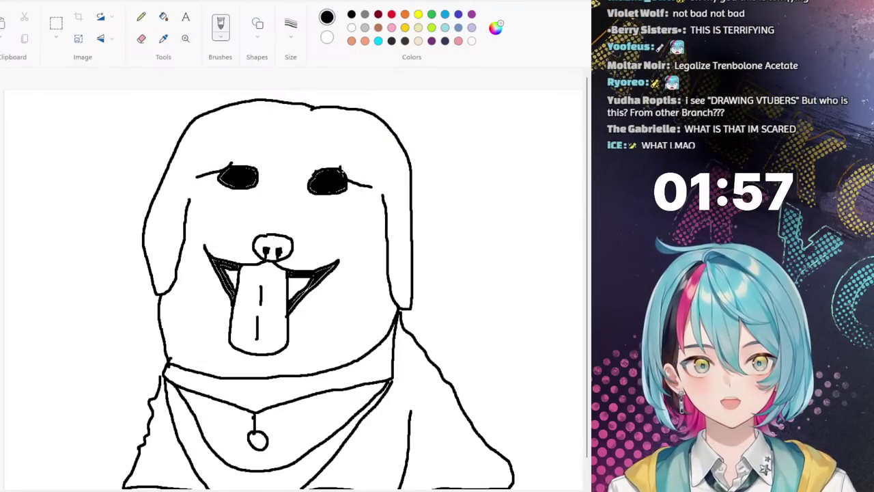
key("ctrl+z")
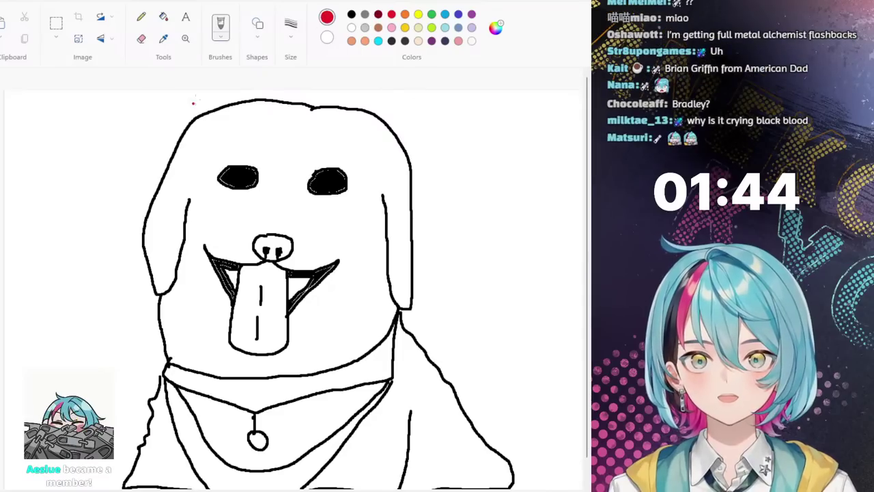
Step: Draw a red dangling earring with three beads below each of the dog's ears
left_click(392, 14)
left_click_drag(156, 293, 137, 347)
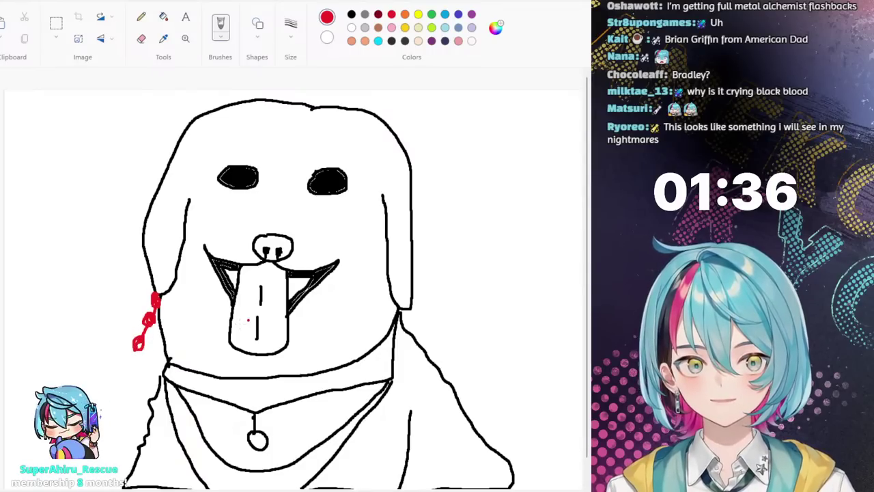
left_click_drag(403, 311, 402, 359)
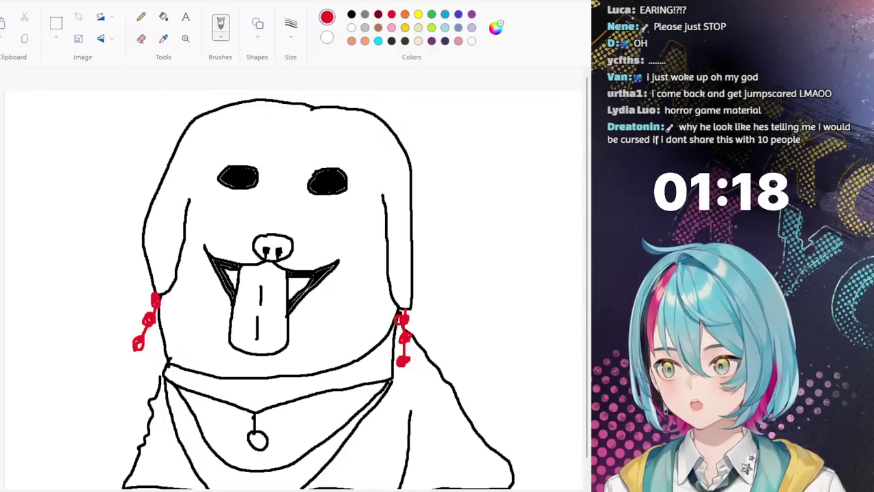
Step: Fill the dog's tongue and the open parts of its mouth with dark red
left_click(202, 219)
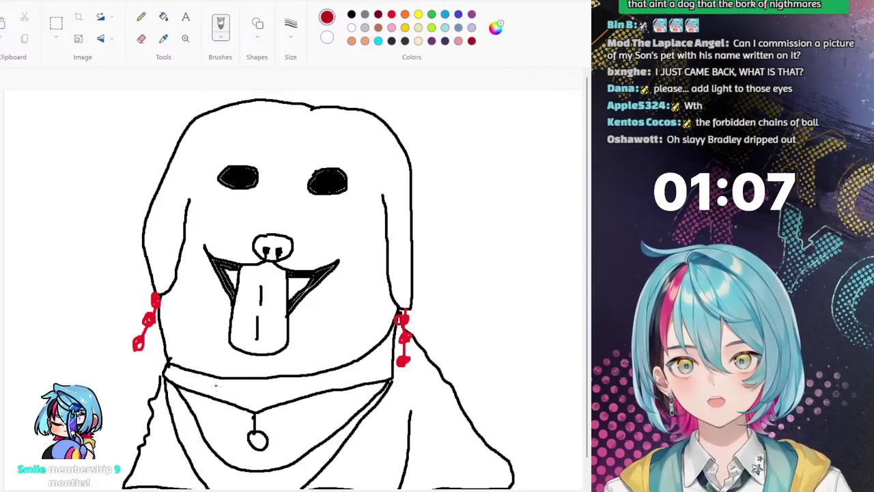
left_click(164, 17)
left_click(277, 322)
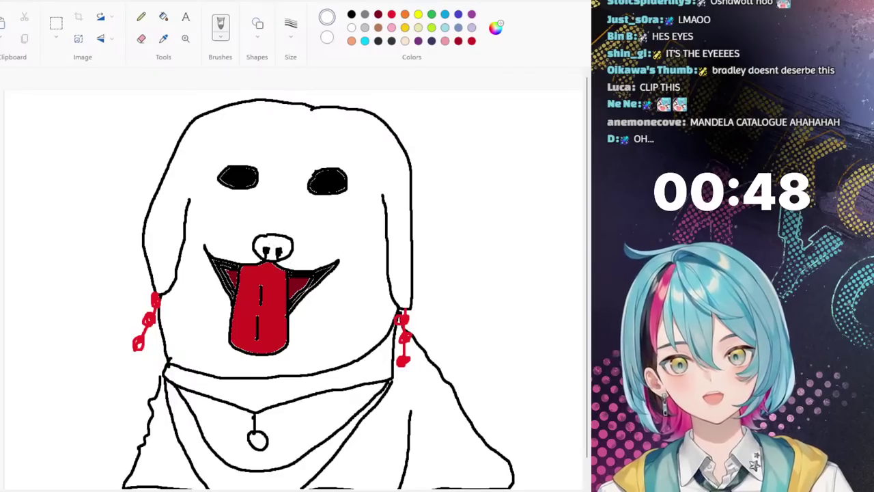
Step: Paint white teeth strokes in both corners of the mouth and touch up the mouth's outline in black
left_click_drag(306, 282, 289, 294)
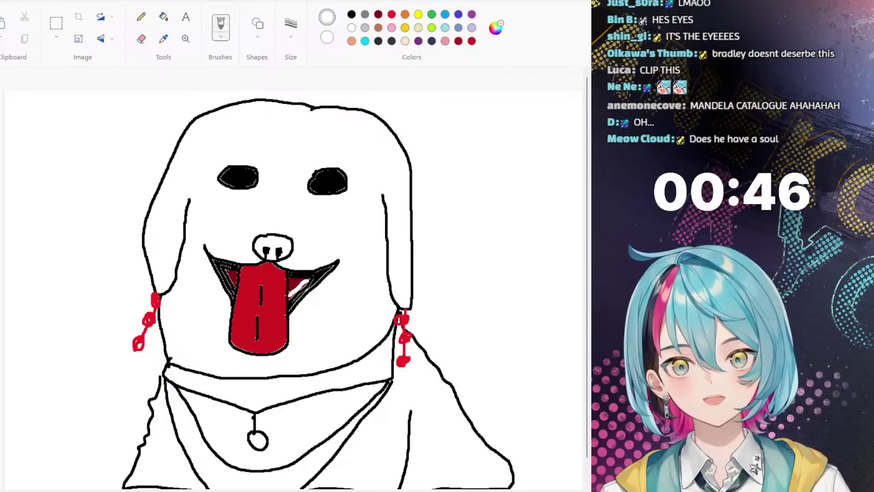
left_click_drag(232, 268, 226, 282)
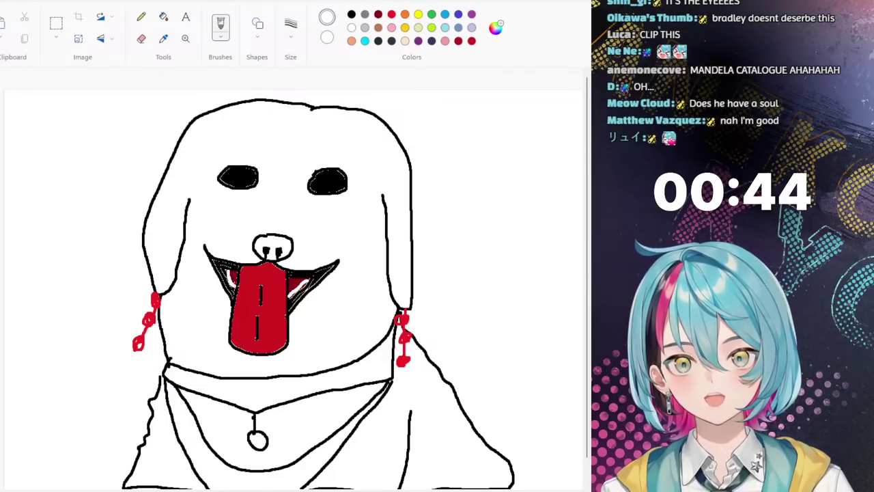
left_click(378, 41)
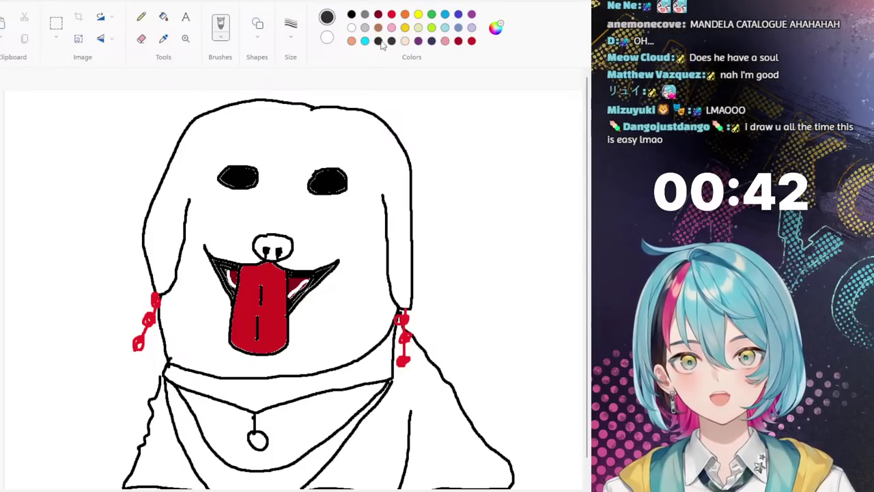
left_click(351, 15)
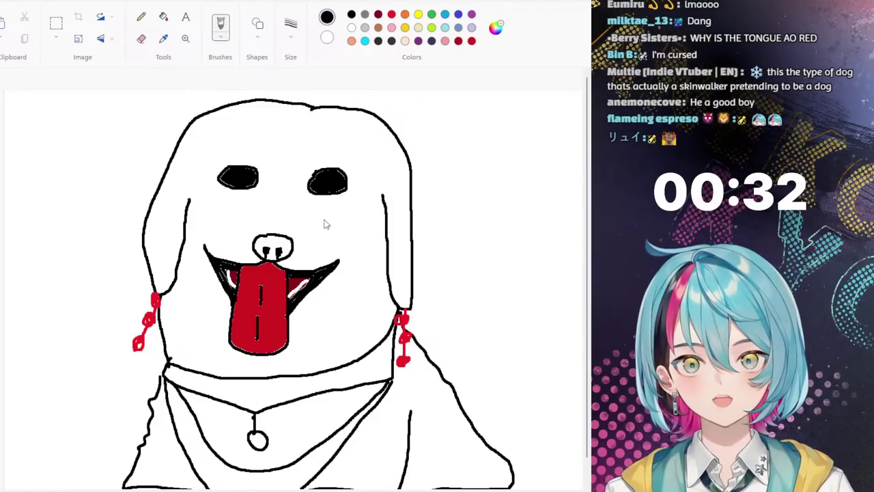
Step: Fill the dog's nose with dark gray
left_click(364, 14)
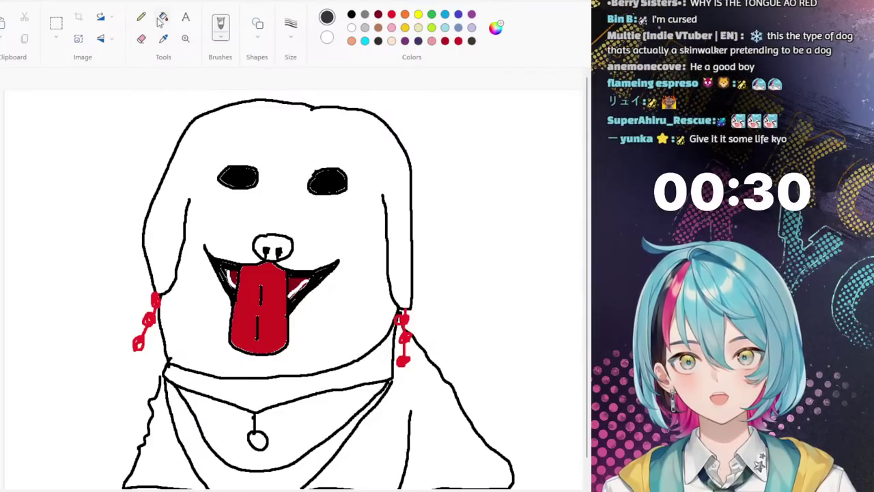
left_click(163, 17)
left_click(277, 236)
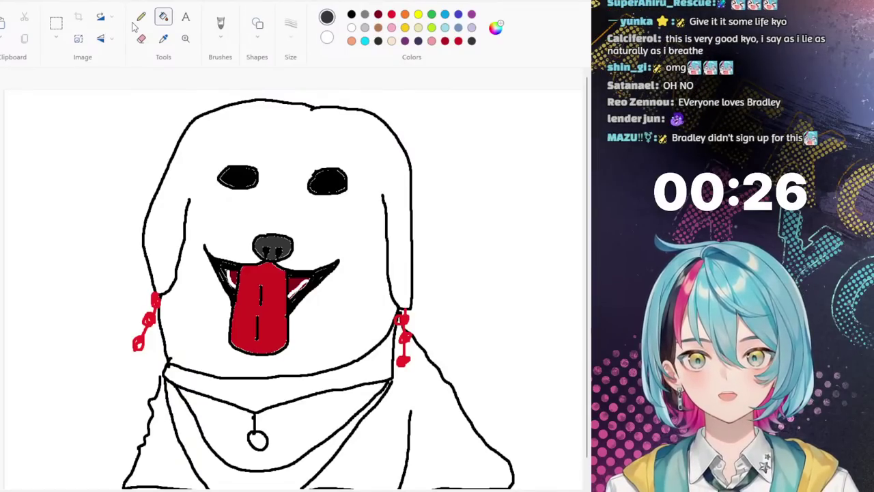
Step: Fill the head, the ears and the right side of the body with light beige, undoing the fill of the shaggy left side
left_click(392, 41)
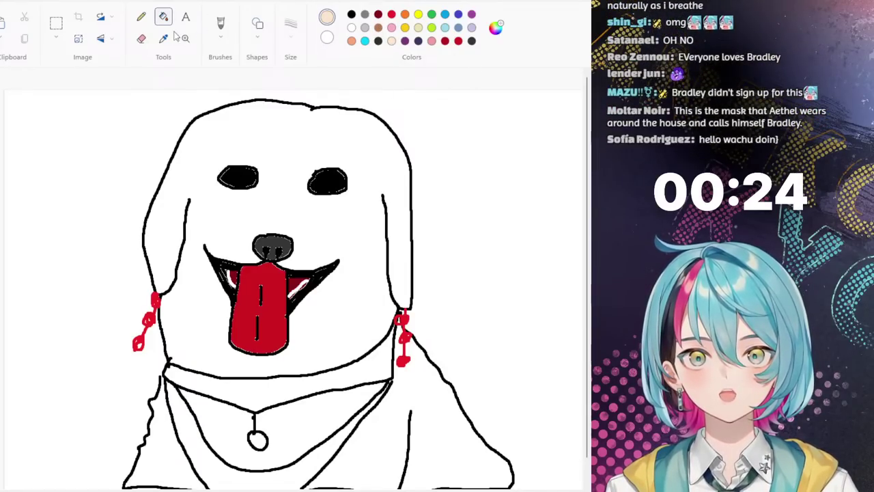
left_click(376, 232)
left_click(460, 433)
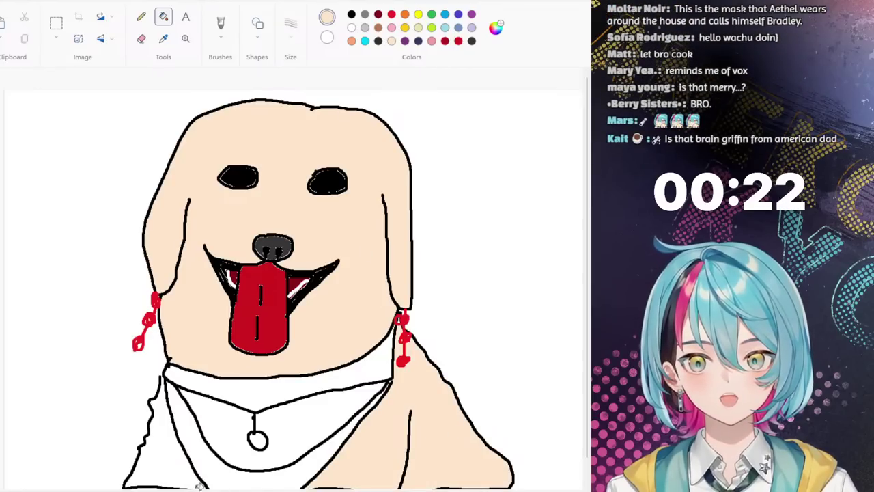
left_click(154, 445)
key("ctrl+z")
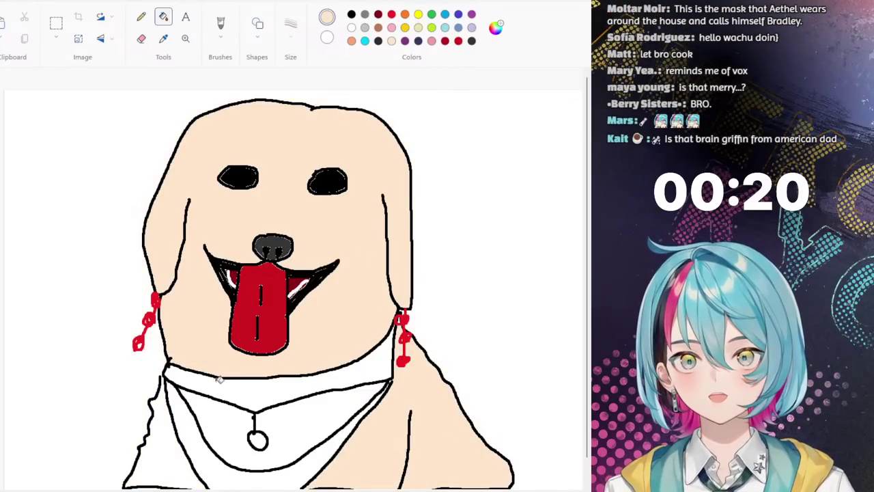
Step: Close the outline gap beside the collar's left end in beige and fill the shaggy side and chest areas with the same color
left_click(220, 26)
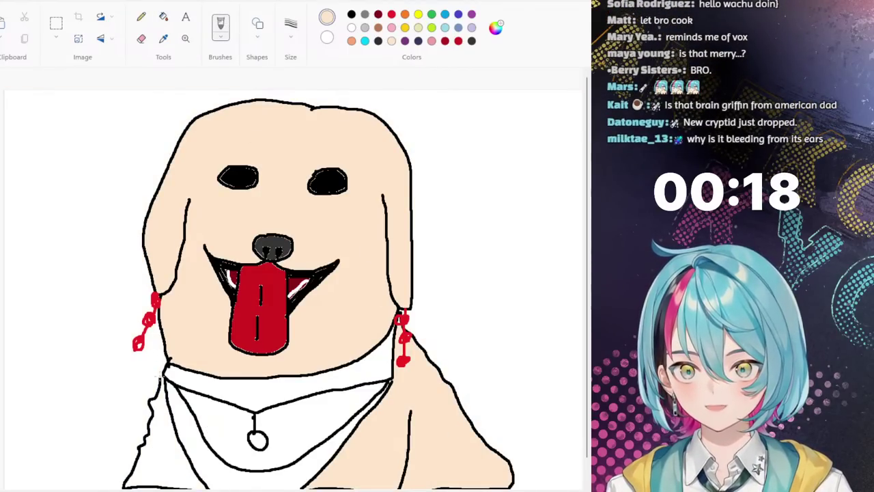
left_click(163, 16)
left_click(147, 444)
left_click(315, 416)
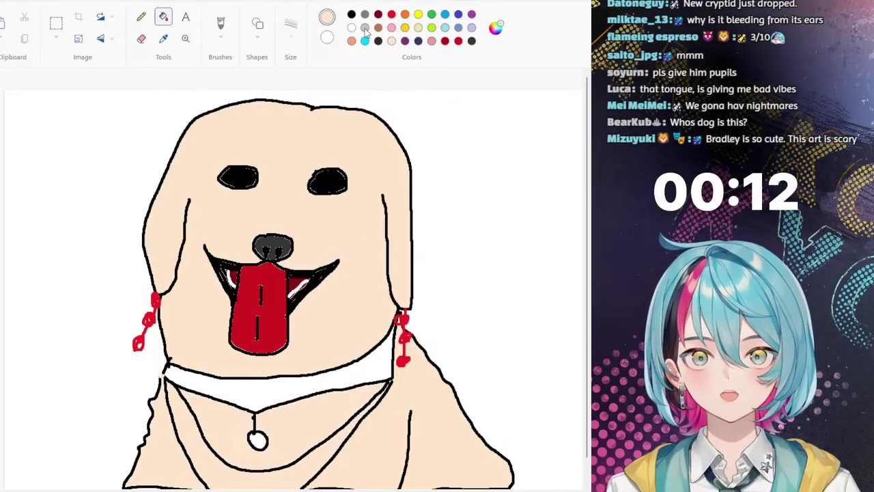
Step: Fill the collar with light gray and draw black fold lines along its edges with a small knot at its center
left_click(324, 383)
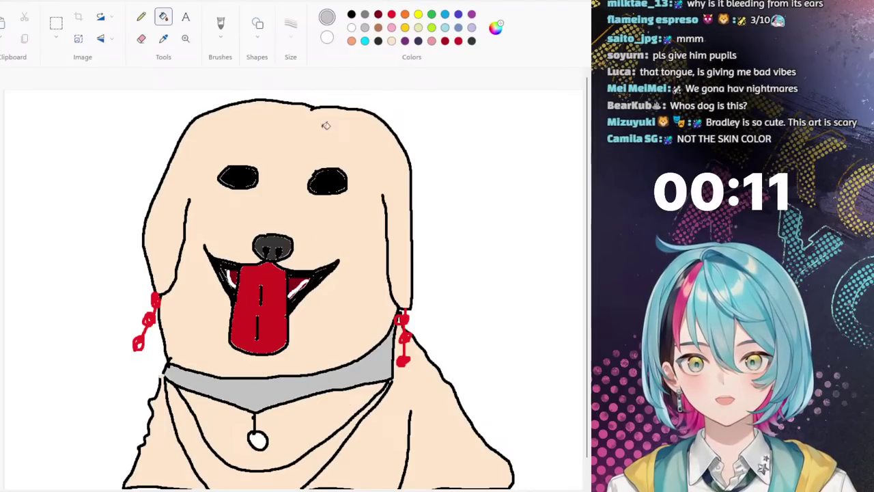
left_click(351, 14)
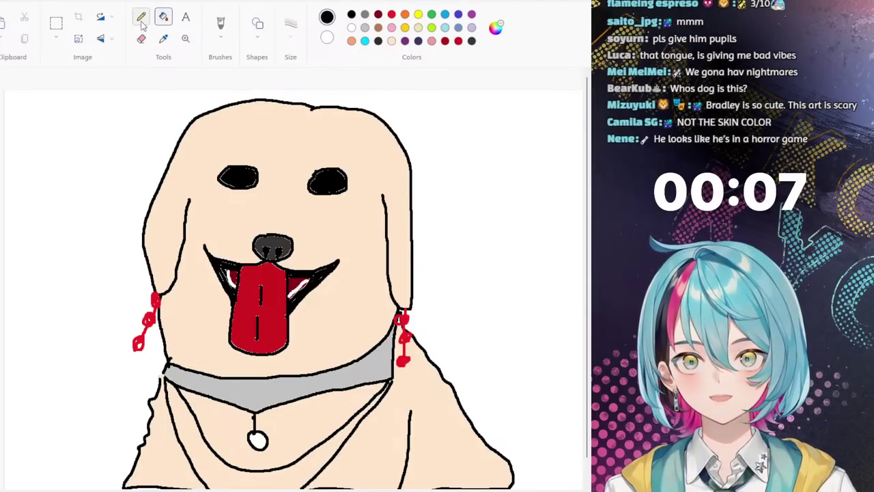
left_click(220, 24)
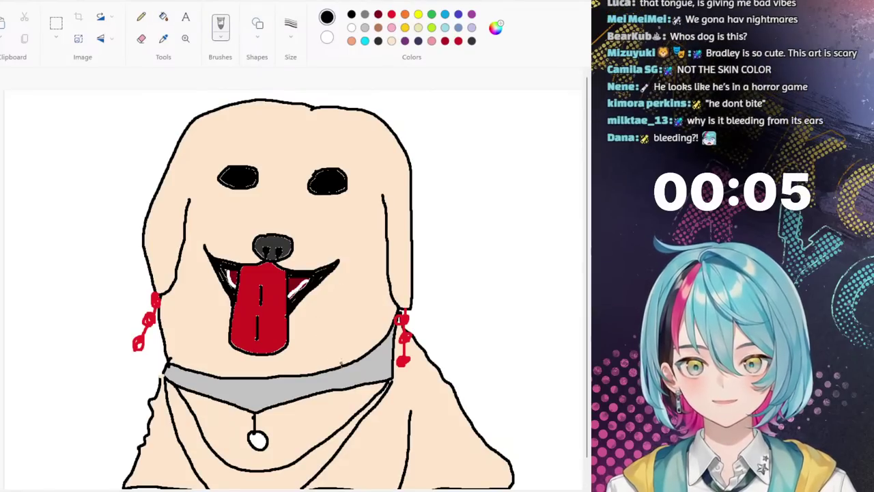
mouse_move(390, 347)
left_mouse_down()
mouse_move(326, 375)
mouse_move(192, 380)
mouse_move(166, 365)
left_mouse_up()
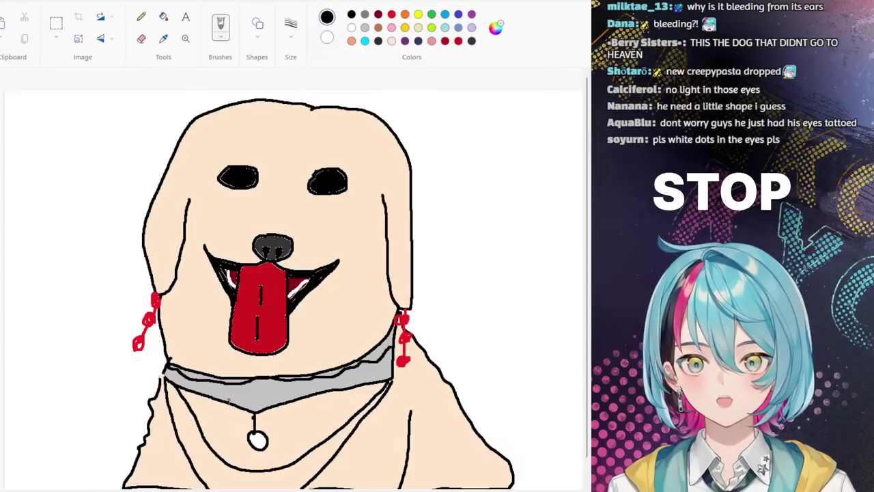
left_click_drag(234, 403, 266, 400)
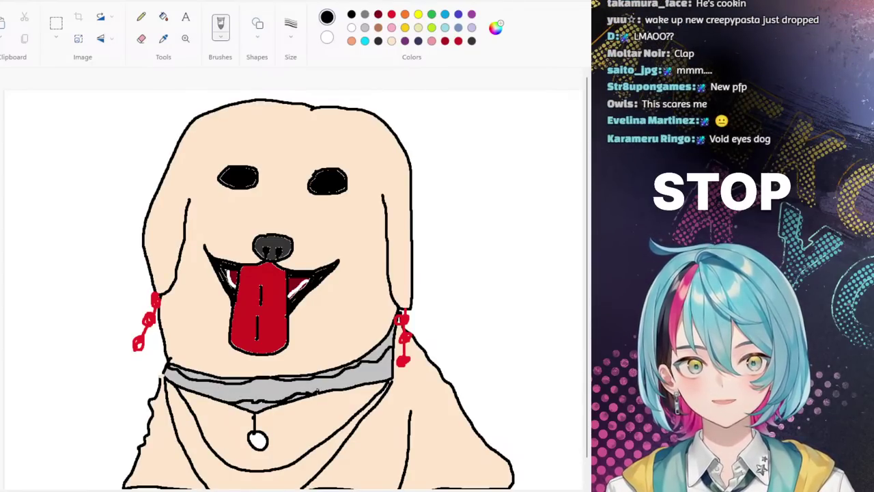
left_click_drag(388, 368, 365, 374)
left_click_drag(345, 383, 318, 389)
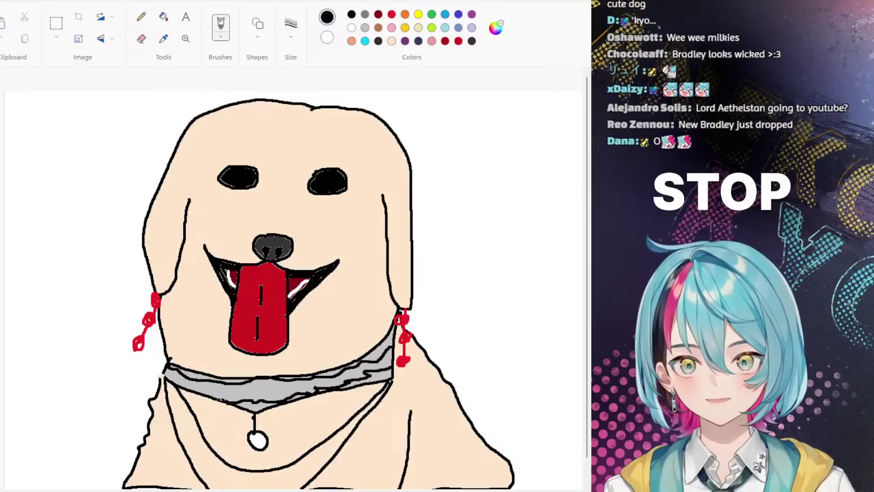
left_click_drag(200, 392, 159, 373)
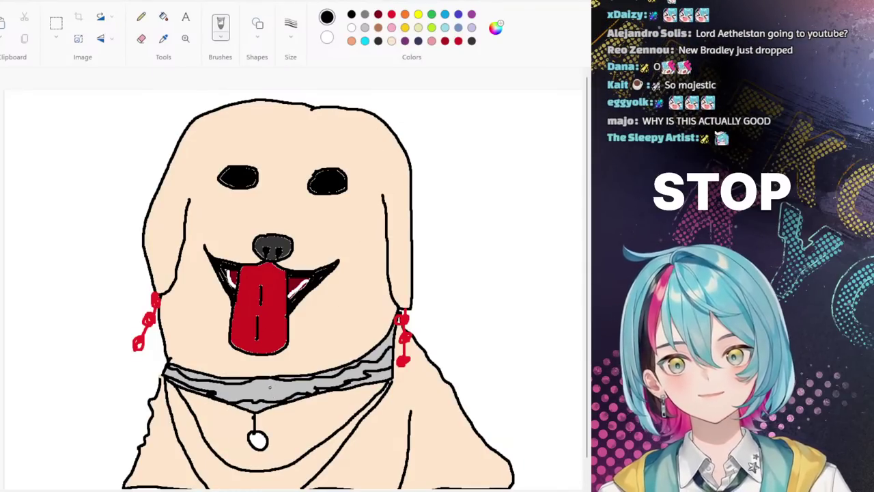
mouse_move(270, 376)
left_mouse_down()
mouse_move(272, 395)
mouse_move(245, 394)
mouse_move(261, 392)
left_mouse_up()
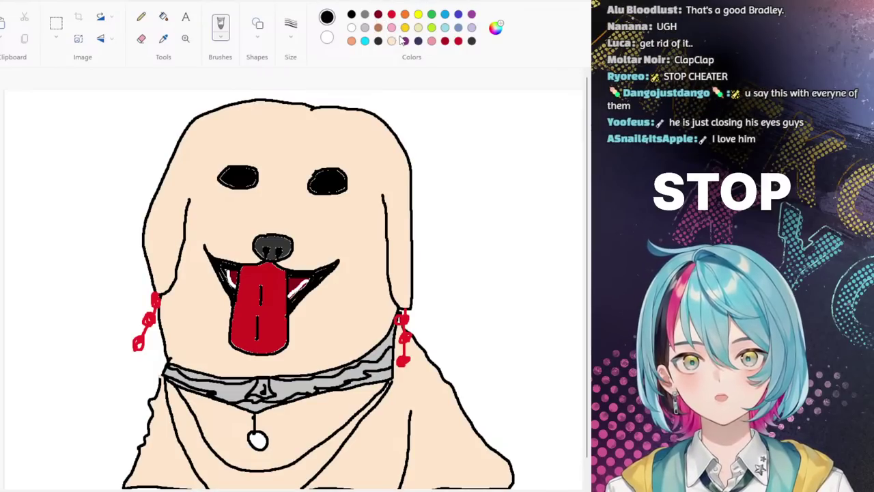
Step: Draw light pink wrinkle lines above and below the outer corners of both eyes
left_click(405, 28)
left_click(391, 40)
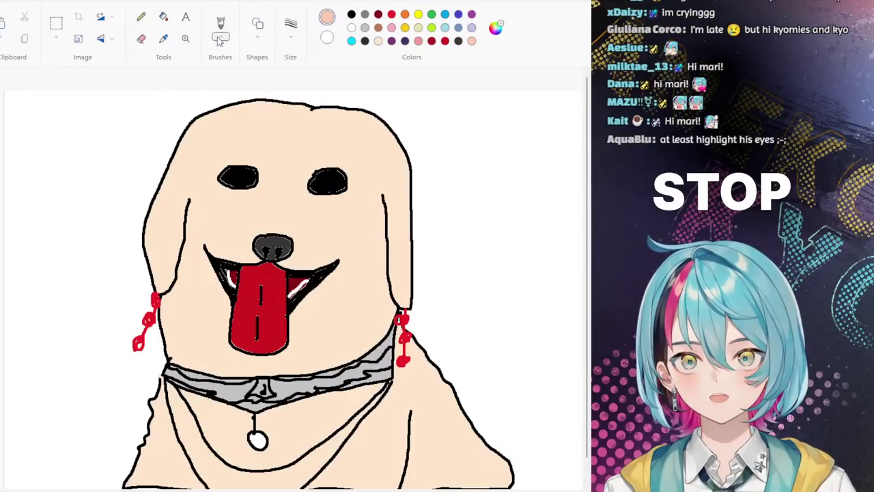
left_click_drag(350, 194, 372, 198)
left_click_drag(346, 167, 373, 179)
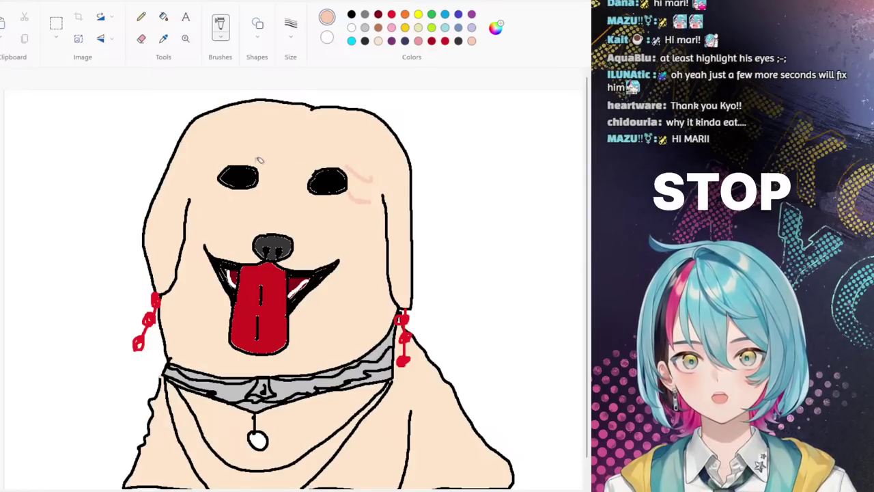
mouse_move(236, 165)
left_mouse_down()
mouse_move(189, 181)
mouse_move(232, 193)
mouse_move(204, 199)
left_mouse_up()
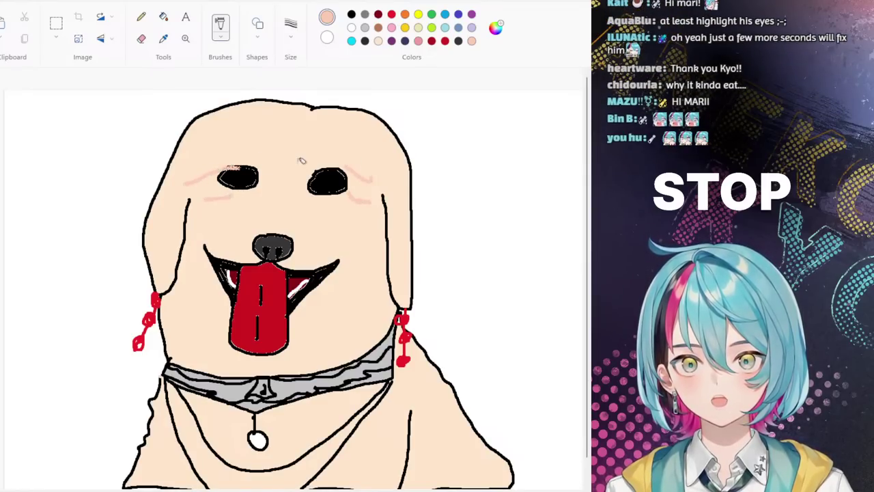
Step: Try adding light pink shading strokes down the dog's right-hand ear and undo them
mouse_move(393, 205)
left_mouse_down()
mouse_move(406, 240)
mouse_move(396, 243)
mouse_move(404, 265)
left_mouse_up()
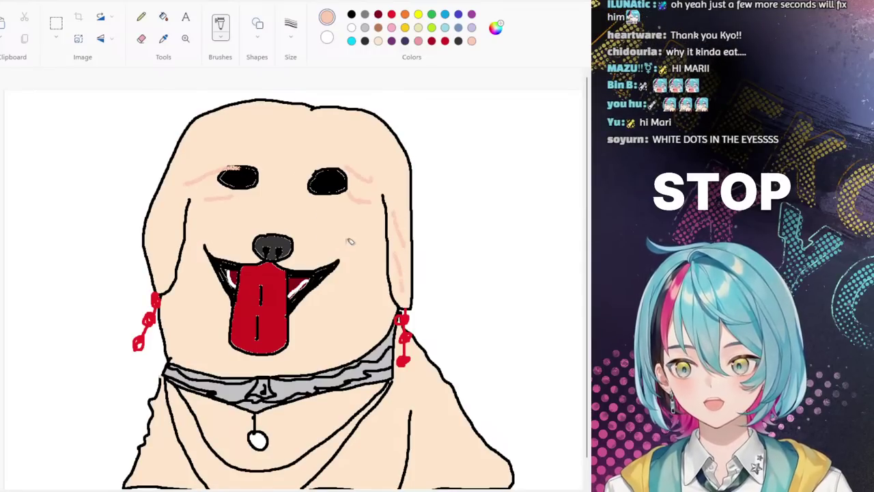
key("ctrl+z")
key("ctrl+z")
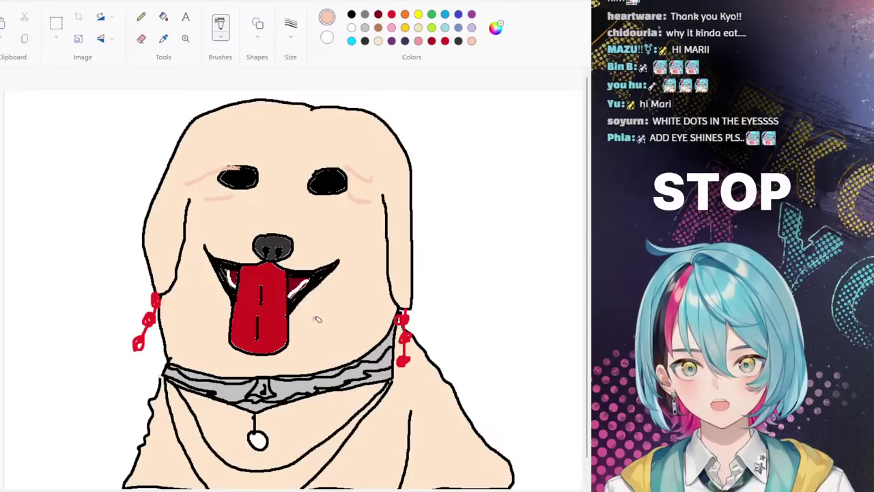
Step: Draw wavy light pink fold lines across both cheeks and over the lower right side of the body
left_click_drag(390, 281, 315, 321)
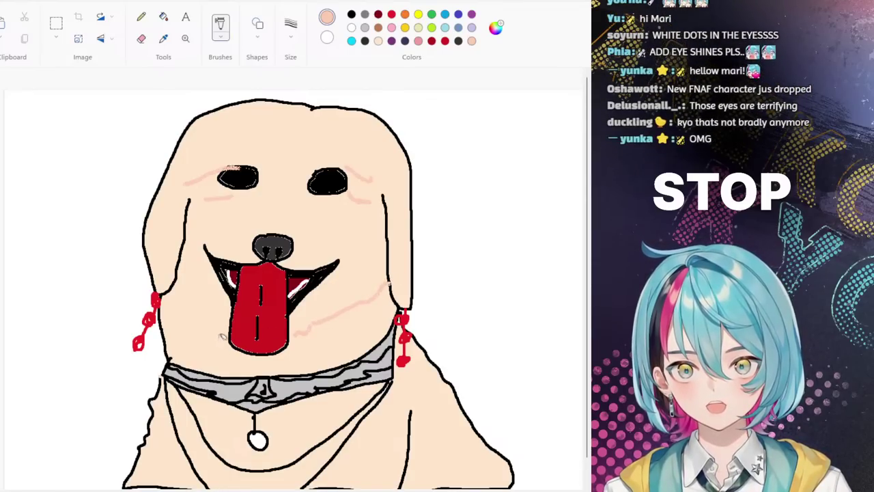
left_click_drag(216, 331, 169, 301)
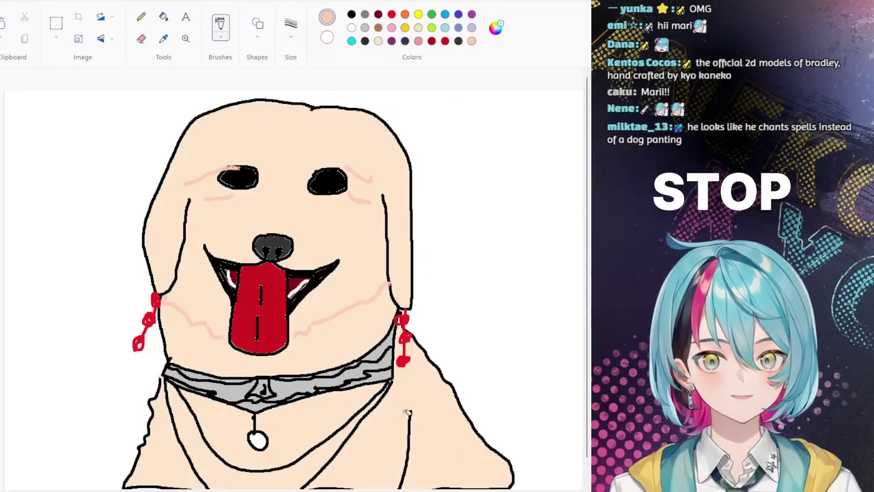
left_click_drag(484, 440, 439, 452)
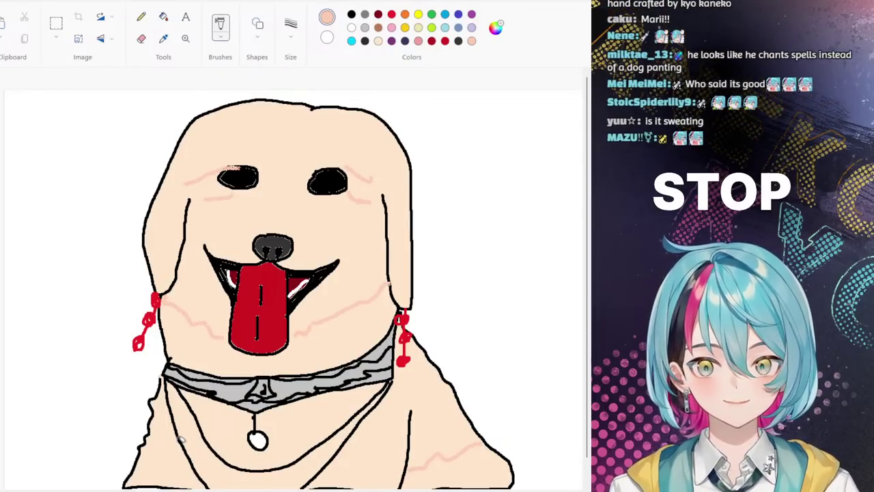
Step: Fill the hanging collar tag with red and repaint the pink-streaked upper edge of the left-hand eye in black
left_click(392, 15)
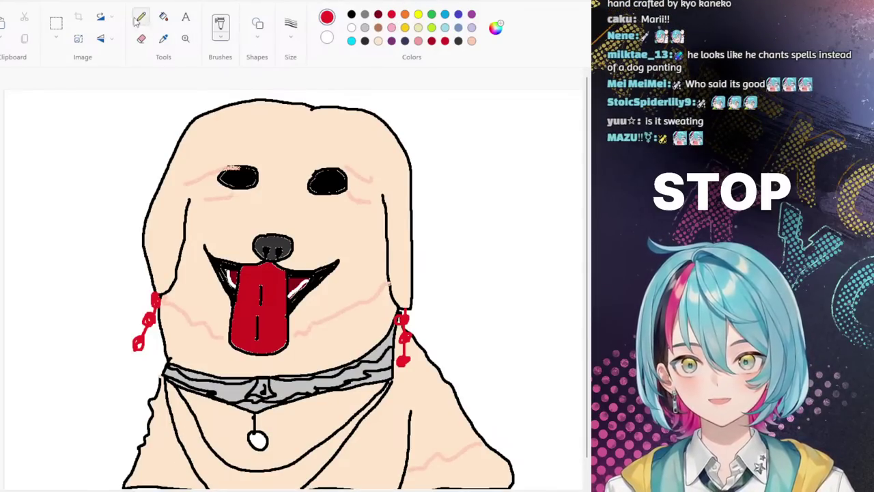
left_click(163, 17)
left_click(257, 439)
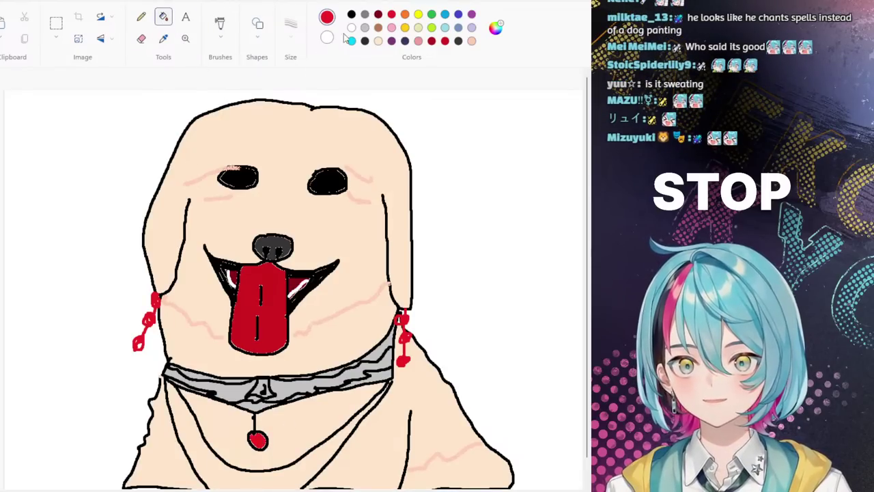
left_click(352, 14)
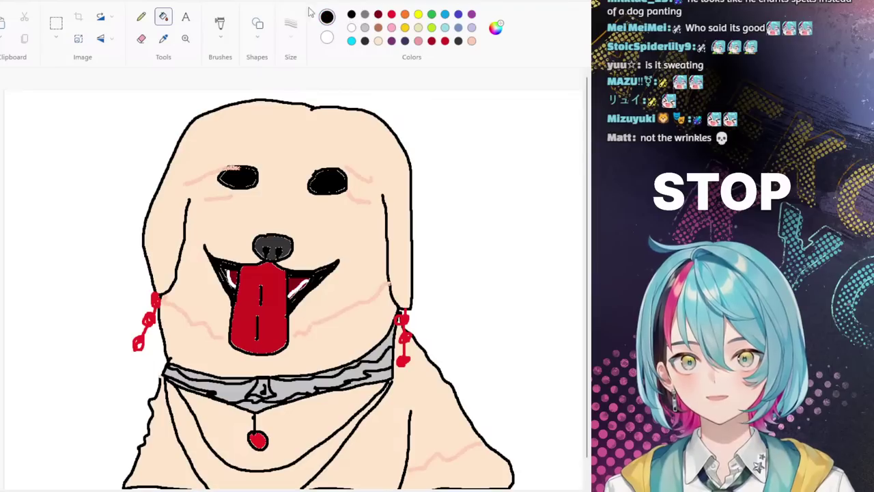
left_click(220, 26)
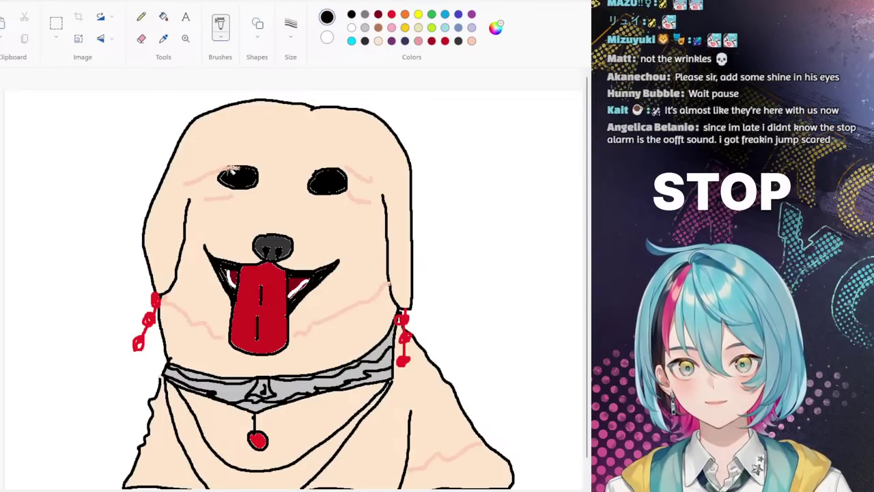
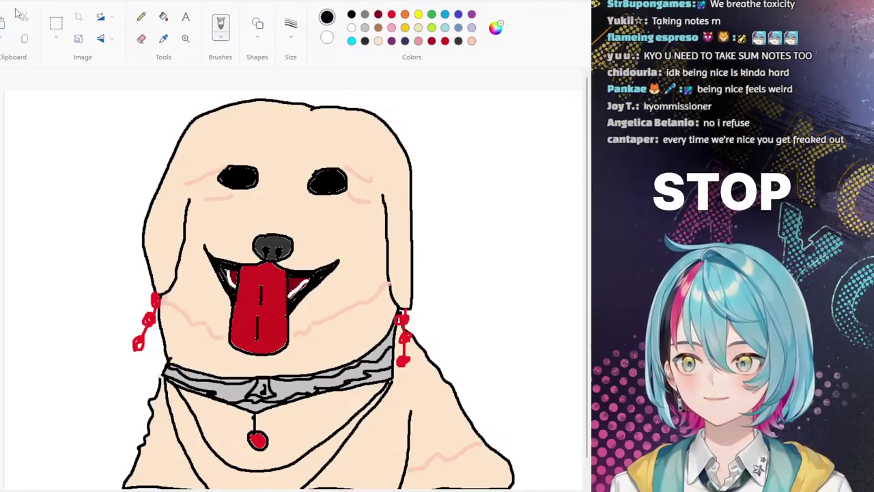
Step: Clear the whole dog drawing from the canvas
key("ctrl+a")
key("Delete")
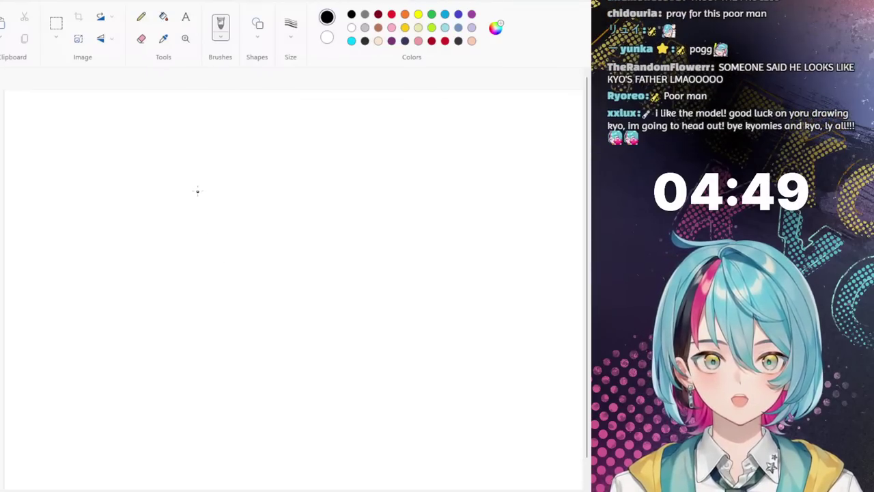
Step: Draw a black curved line for the right-hand side of the face, running from the cheek down to the chin
mouse_move(196, 182)
left_mouse_down()
mouse_move(200, 270)
mouse_move(218, 291)
mouse_move(256, 301)
left_mouse_up()
key("ctrl+z")
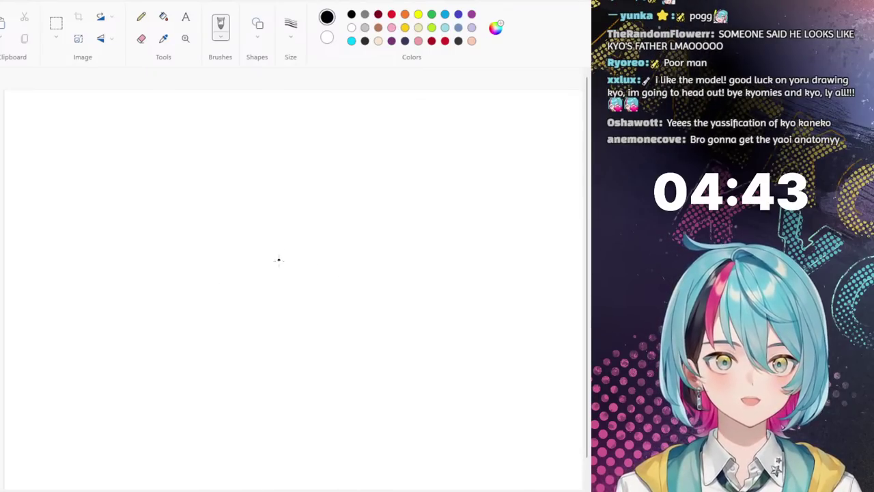
mouse_move(274, 318)
left_mouse_down()
mouse_move(291, 318)
mouse_move(323, 284)
mouse_move(342, 245)
mouse_move(343, 171)
left_mouse_up()
Step: Duplicate the jaw line, flip the copy horizontally and place it opposite the original as the left-hand side of the face
left_click(56, 23)
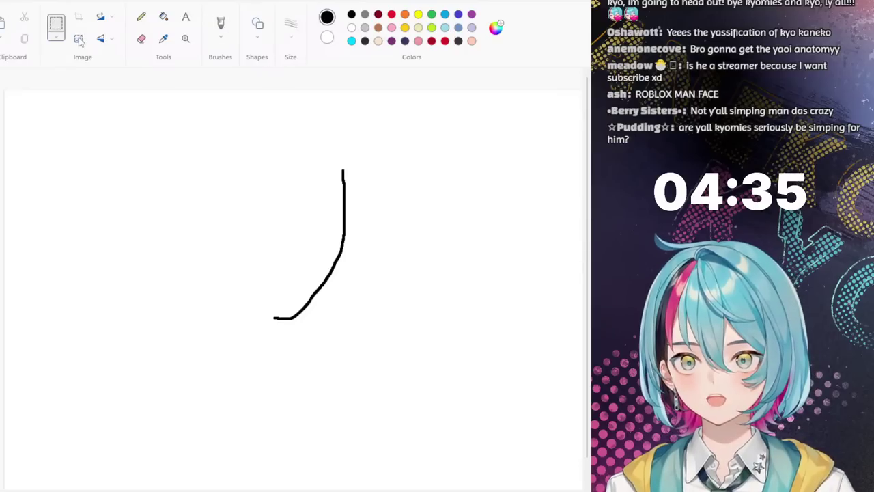
left_click_drag(352, 123, 351, 319)
left_click_drag(380, 344, 376, 338)
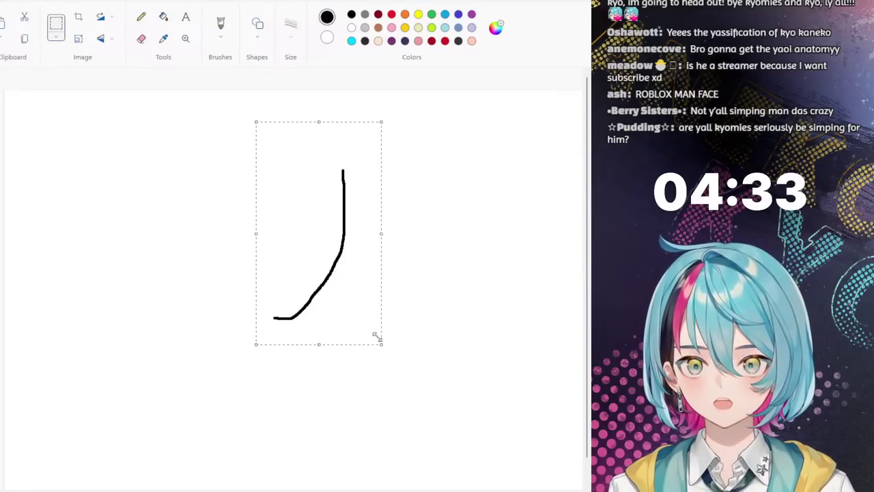
key("ctrl+c")
key("ctrl+v")
left_click(113, 45)
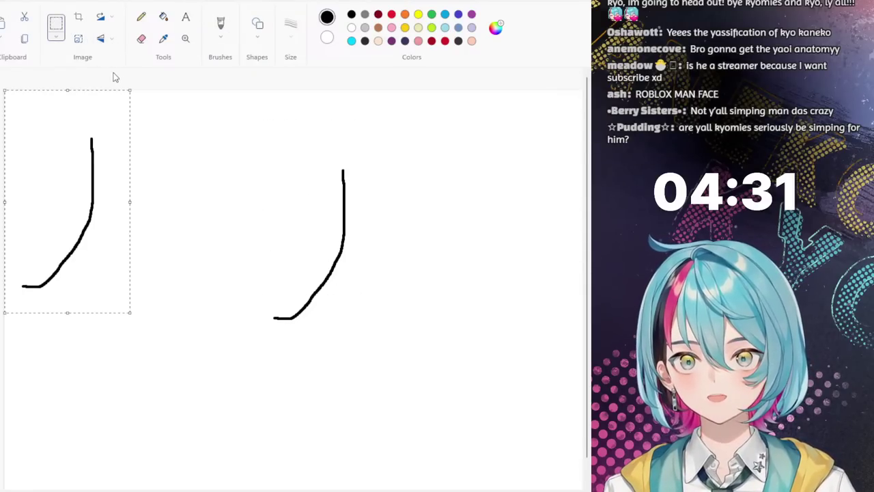
left_click(98, 166)
left_click_drag(98, 166, 250, 201)
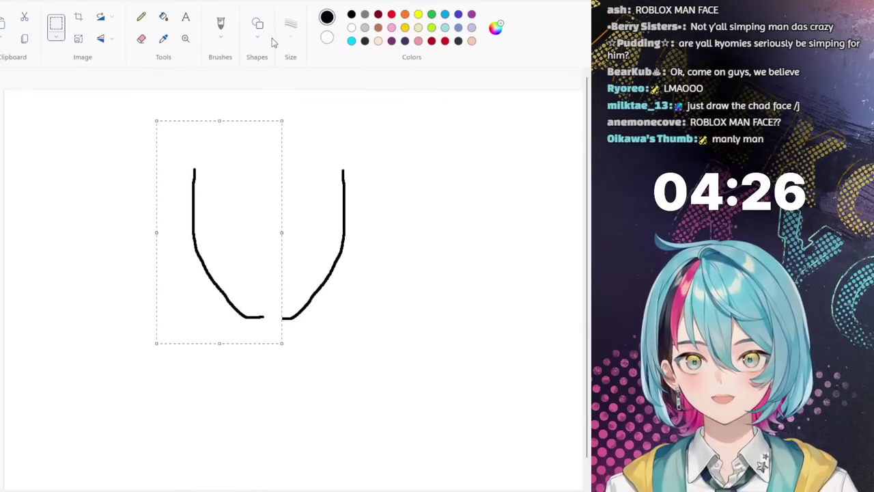
Step: Join the two jaw halves at the chin and draw a small smiling mouth and a nose inside the face
left_click(220, 26)
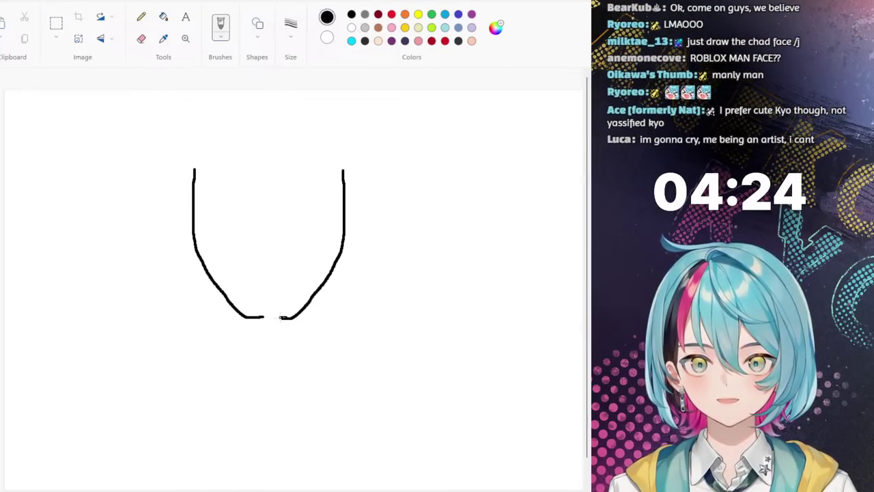
left_click_drag(283, 318, 254, 317)
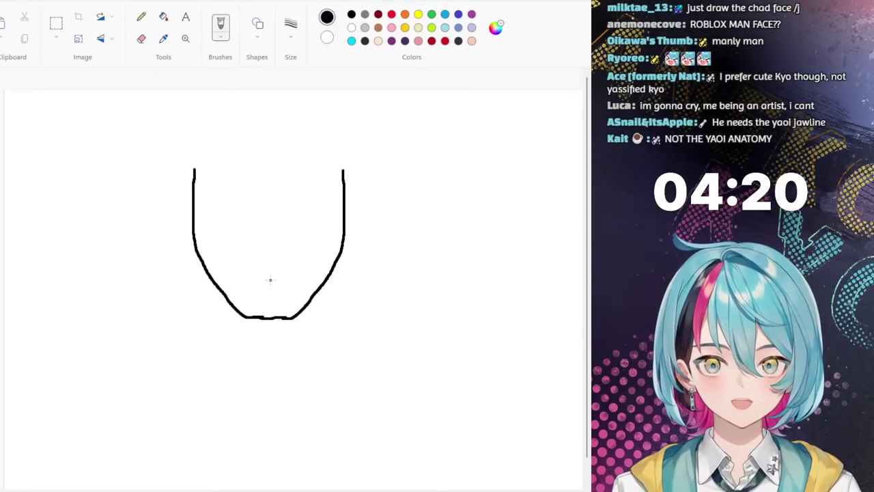
mouse_move(253, 282)
left_mouse_down()
mouse_move(293, 282)
mouse_move(269, 291)
mouse_move(247, 280)
left_mouse_up()
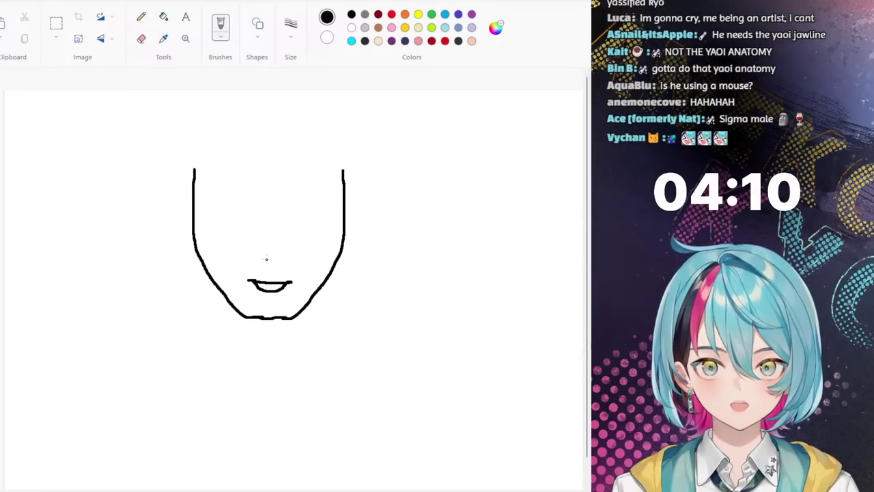
left_click_drag(268, 259, 278, 256)
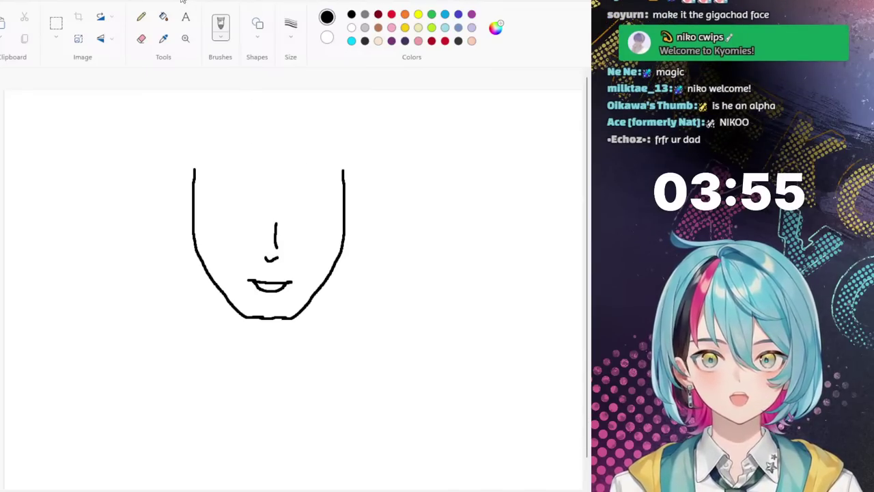
Step: Erase the upper part of the right-hand face line and draw spiky bangs sweeping outward over that side
left_click(142, 39)
left_click_drag(344, 166, 344, 209)
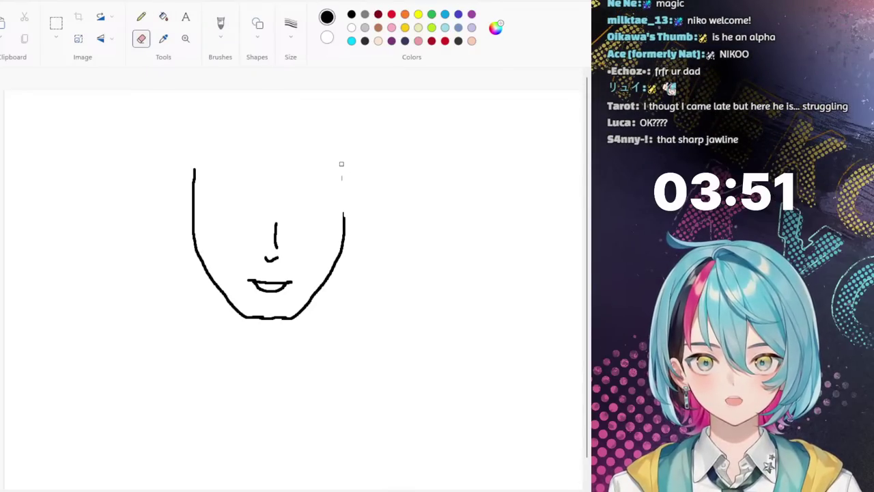
left_click(220, 26)
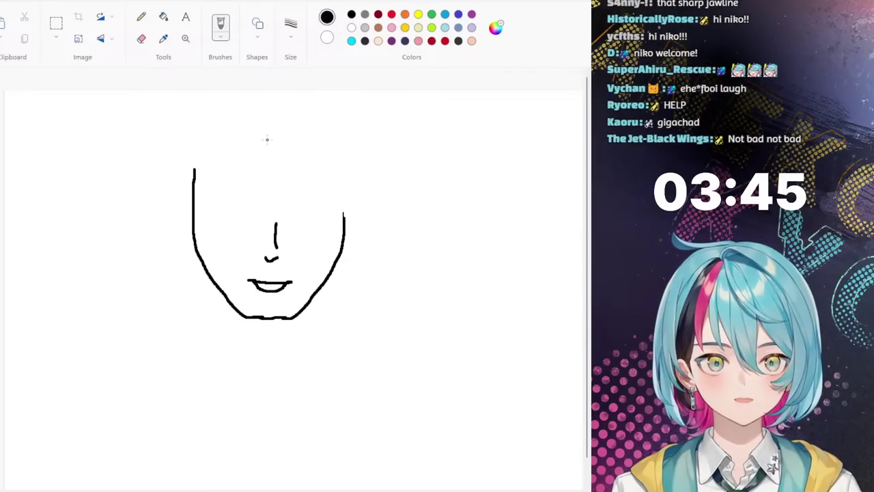
mouse_move(269, 137)
left_mouse_down()
mouse_move(292, 214)
mouse_move(331, 247)
left_mouse_up()
mouse_move(314, 214)
left_mouse_down()
mouse_move(308, 181)
mouse_move(330, 215)
mouse_move(319, 178)
mouse_move(337, 206)
mouse_move(417, 224)
mouse_move(364, 189)
mouse_move(402, 200)
mouse_move(363, 166)
mouse_move(324, 101)
left_mouse_up()
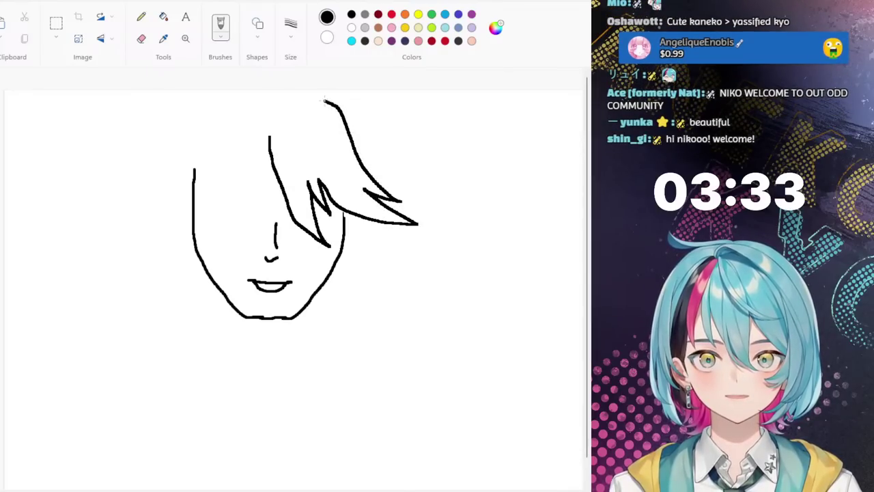
Step: Select the whole face and bangs and move them down and slightly right on the canvas
left_click(56, 25)
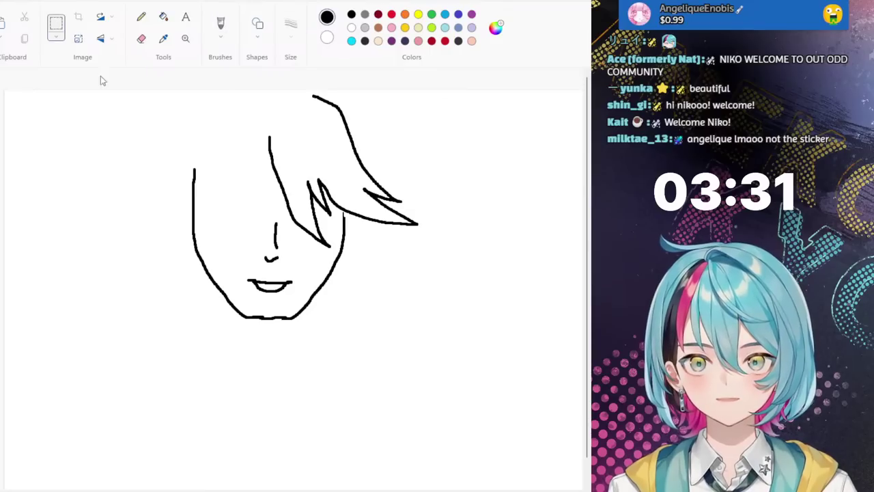
left_click_drag(463, 365, 139, 70)
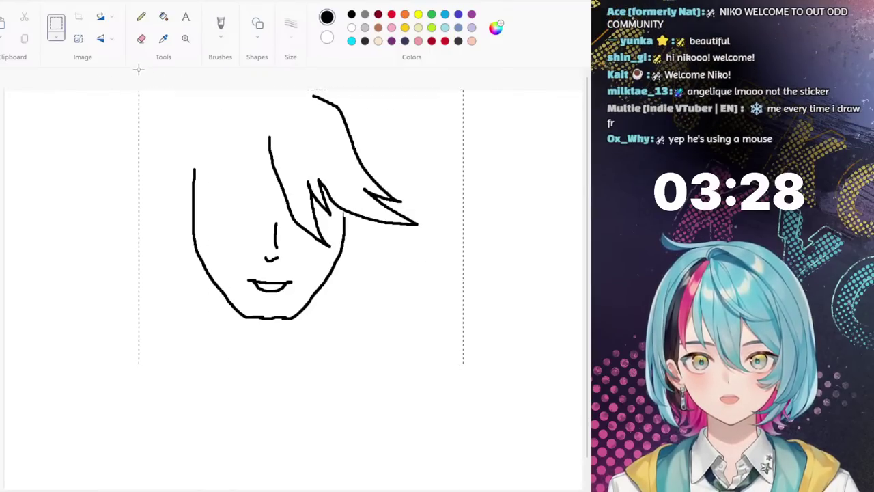
mouse_move(333, 184)
left_mouse_down()
mouse_move(345, 250)
mouse_move(340, 224)
left_mouse_up()
Step: Draw the rounded hairline peak on the forehead and the jagged left-hand bangs with a long side lock
left_click(220, 25)
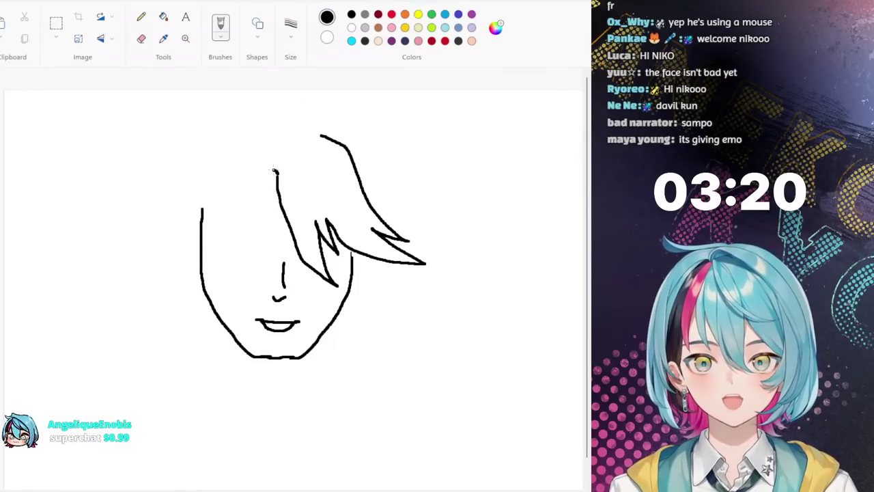
mouse_move(277, 178)
left_mouse_down()
mouse_move(261, 175)
mouse_move(268, 188)
mouse_move(234, 235)
left_mouse_up()
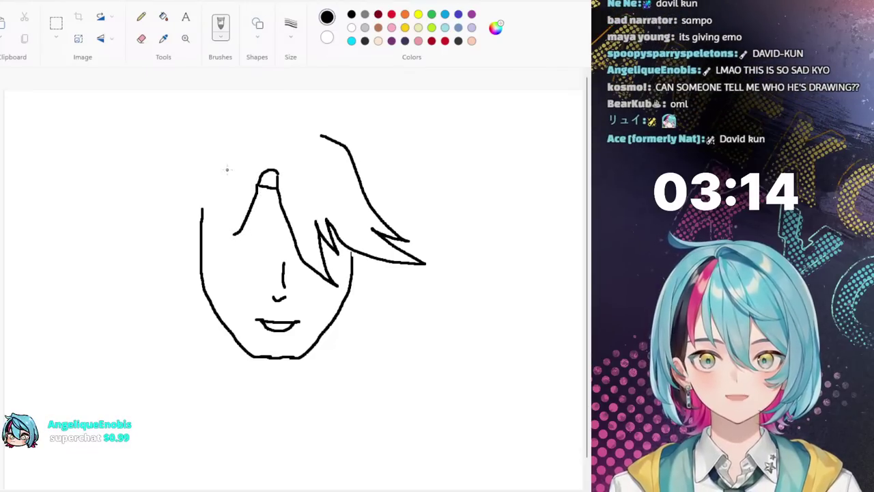
mouse_move(226, 166)
left_mouse_down()
mouse_move(234, 258)
mouse_move(224, 256)
left_mouse_up()
left_click_drag(215, 220, 205, 301)
left_click_drag(191, 249, 200, 129)
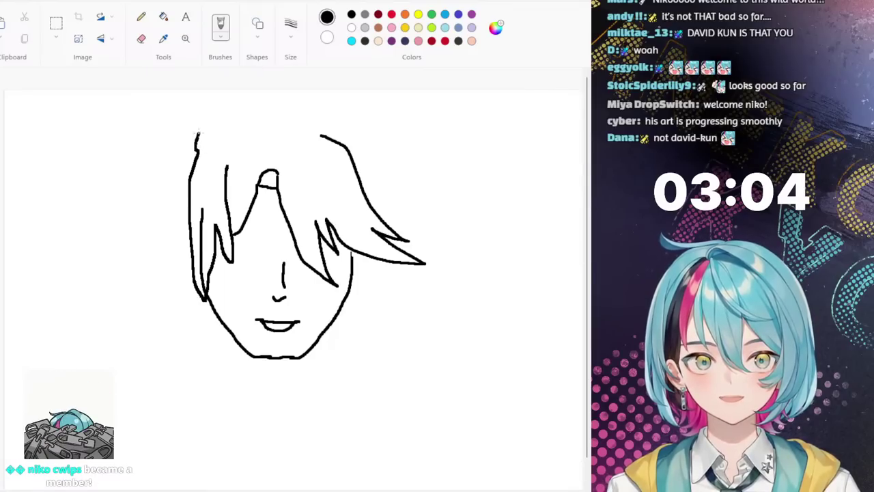
Step: Erase the stray upper end of the left-hand hair outline, the face line inside the side lock and the long bang spike
left_click(142, 39)
left_click_drag(196, 151, 198, 132)
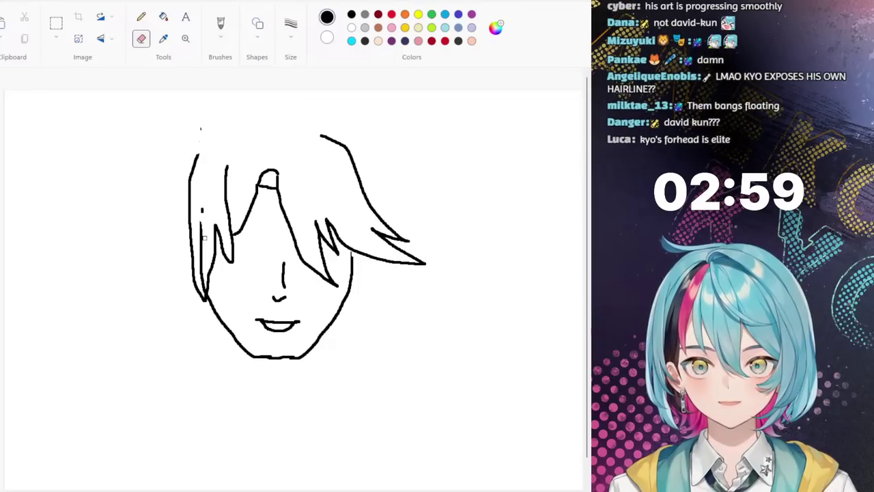
left_click_drag(202, 235, 203, 280)
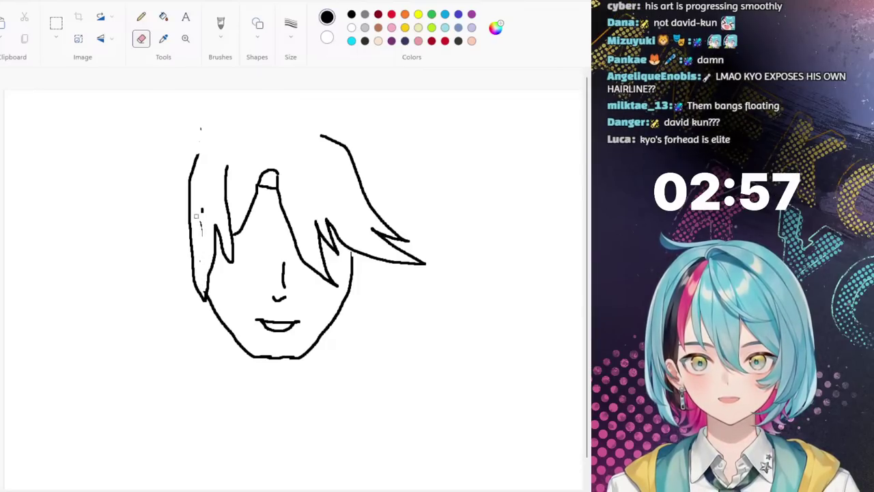
left_click_drag(196, 216, 201, 215)
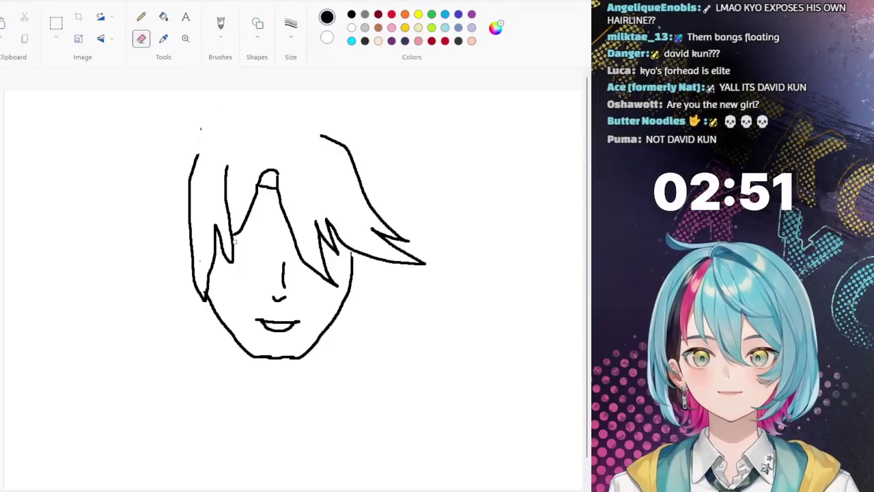
mouse_move(234, 238)
left_mouse_down()
mouse_move(235, 262)
mouse_move(224, 239)
mouse_move(231, 255)
left_mouse_up()
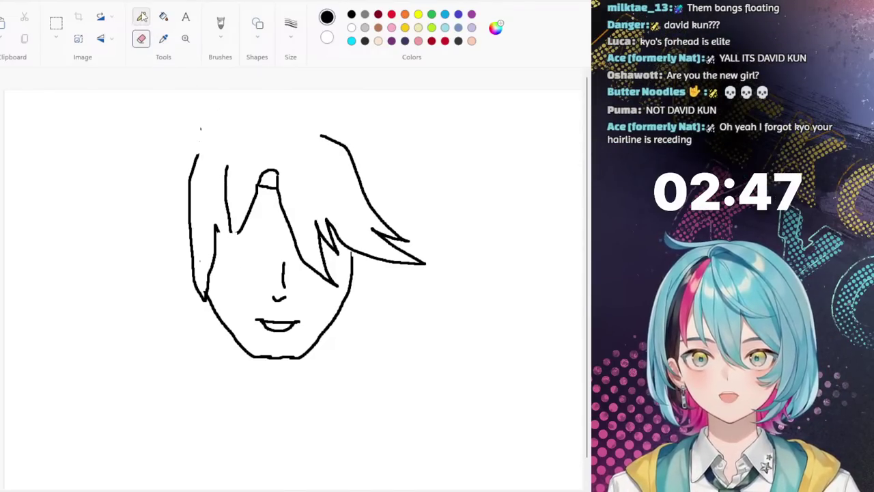
Step: Redraw the left-hand bang spike shorter and close the top of the head with a curved black line
left_click(220, 26)
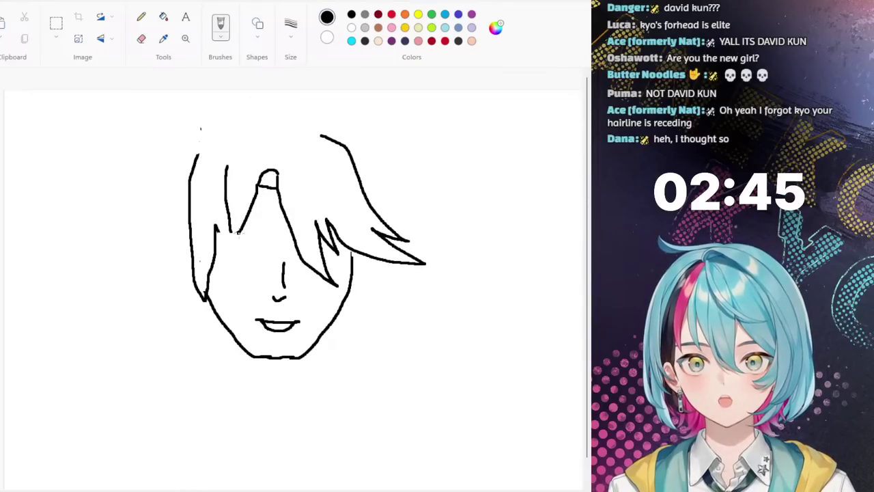
left_click_drag(233, 236, 215, 227)
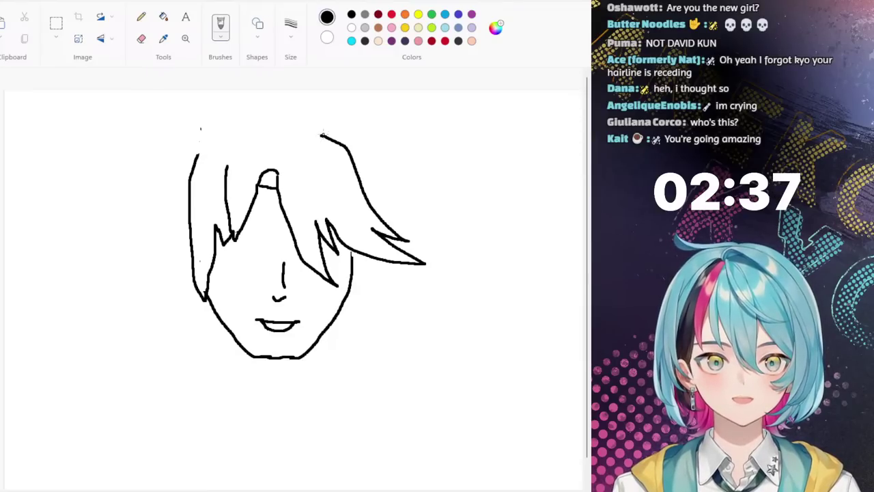
mouse_move(322, 133)
left_mouse_down()
mouse_move(229, 129)
mouse_move(197, 158)
mouse_move(232, 125)
left_mouse_up()
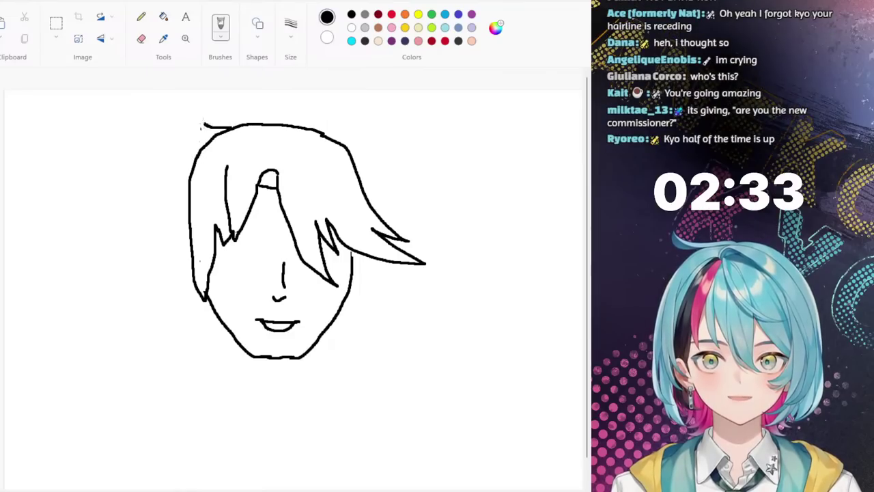
Step: Draw a pointed, horn-like ear with an inner line on each side of the top of the head
left_click_drag(175, 102, 176, 126)
mouse_move(186, 157)
left_mouse_down()
mouse_move(193, 165)
mouse_move(175, 113)
left_mouse_up()
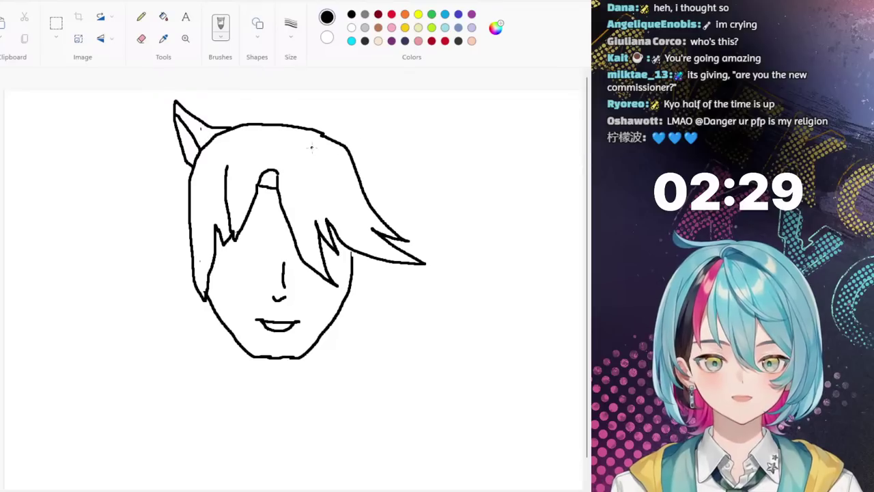
mouse_move(321, 132)
left_mouse_down()
mouse_move(360, 119)
mouse_move(373, 99)
mouse_move(363, 154)
left_mouse_up()
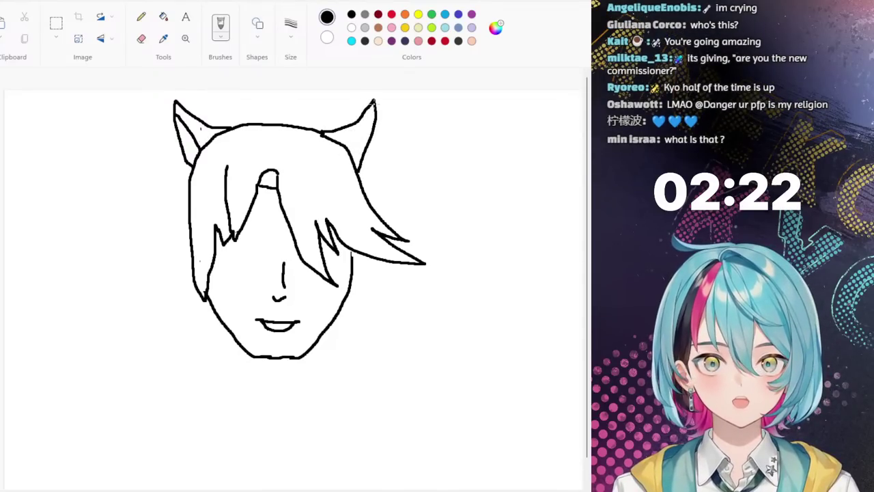
left_click_drag(374, 101, 347, 139)
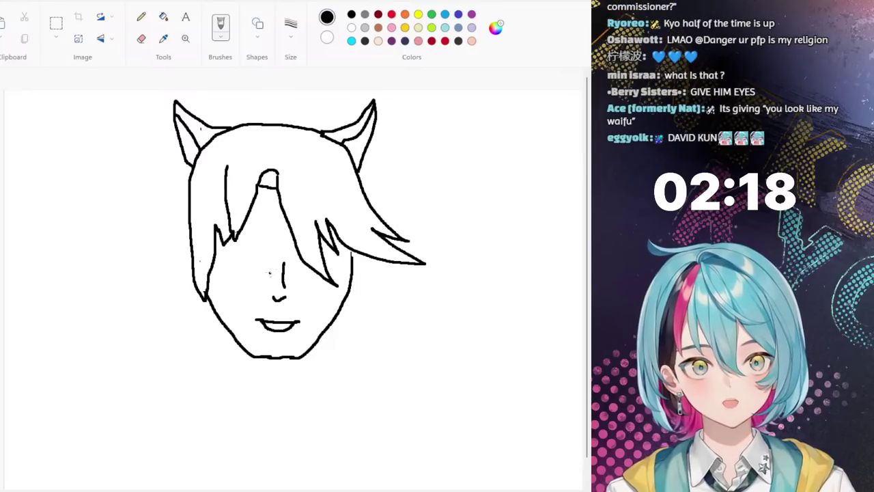
Step: Draw the left-hand eye with pupil and slanted eyebrow, and the parts of the right-hand eye and brow showing between the bangs
mouse_move(266, 250)
left_mouse_down()
mouse_move(225, 254)
mouse_move(259, 263)
mouse_move(238, 264)
mouse_move(253, 248)
left_mouse_up()
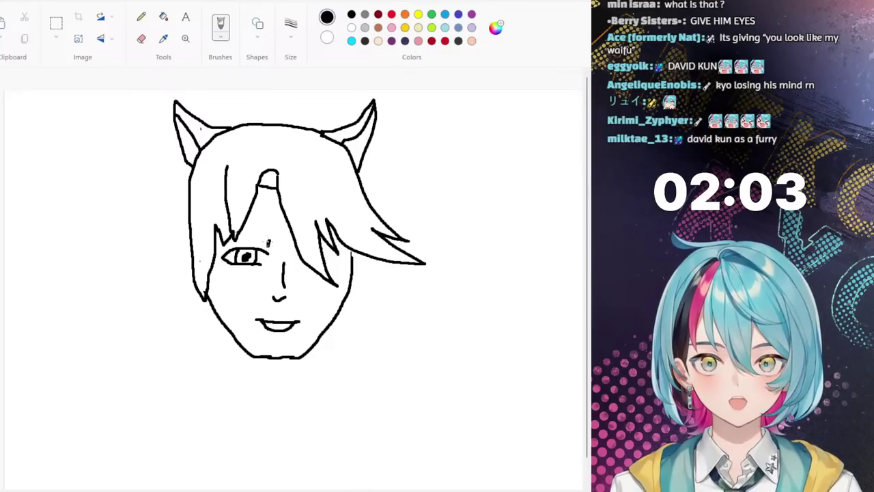
mouse_move(258, 238)
left_mouse_down()
mouse_move(237, 237)
mouse_move(264, 246)
mouse_move(231, 238)
mouse_move(216, 245)
left_mouse_up()
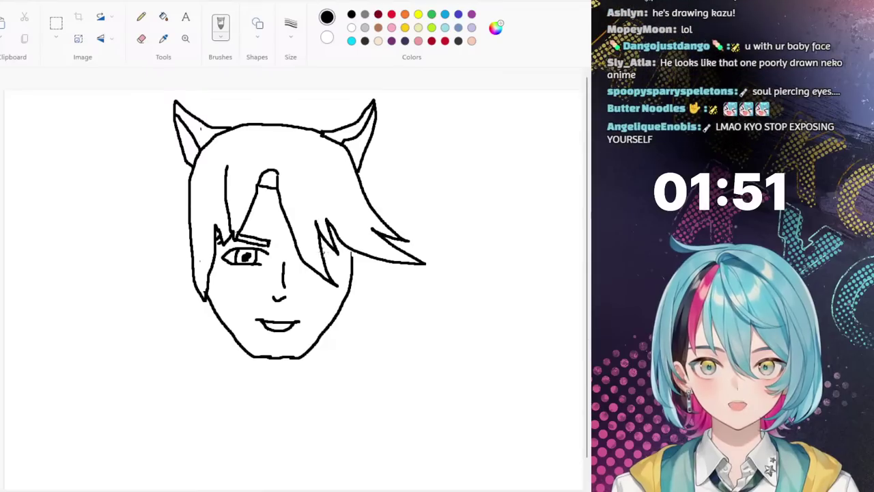
mouse_move(319, 255)
left_mouse_down()
mouse_move(334, 248)
mouse_move(340, 263)
mouse_move(331, 259)
left_mouse_up()
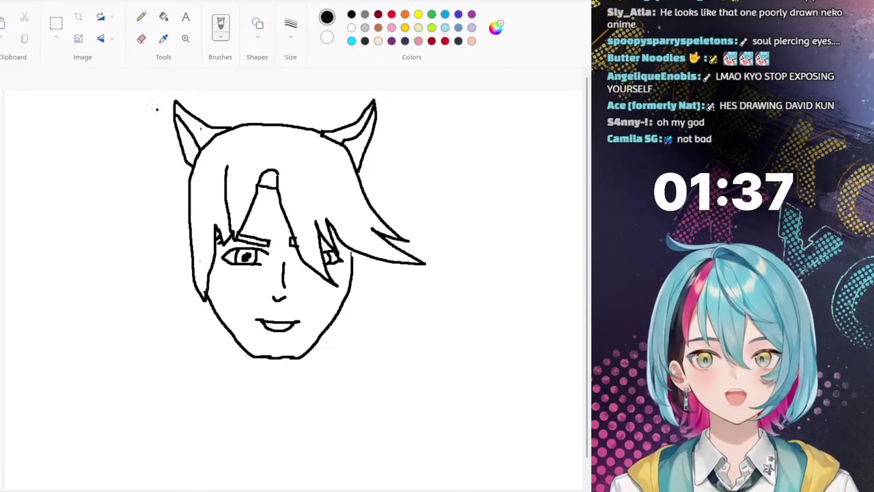
Step: Select the complete head including the ears and move it slightly lower on the canvas
left_click(55, 25)
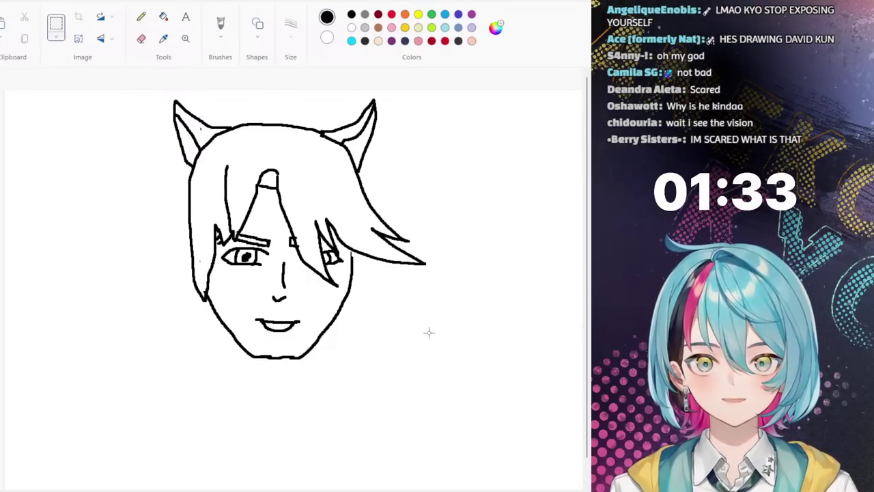
left_click_drag(456, 376, 114, 90)
left_click_drag(304, 201, 303, 218)
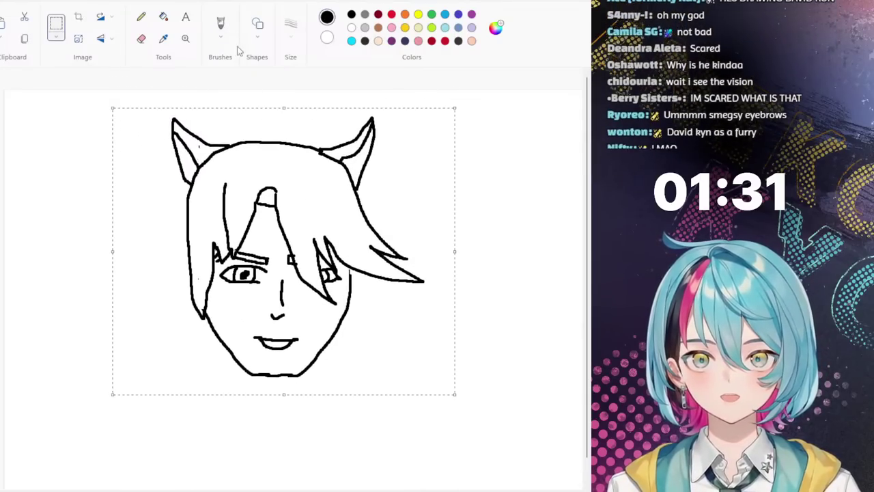
Step: Draw a long lock with a jagged end behind the left-hand ear and a spiky tuft of hair between the ears
left_click(220, 26)
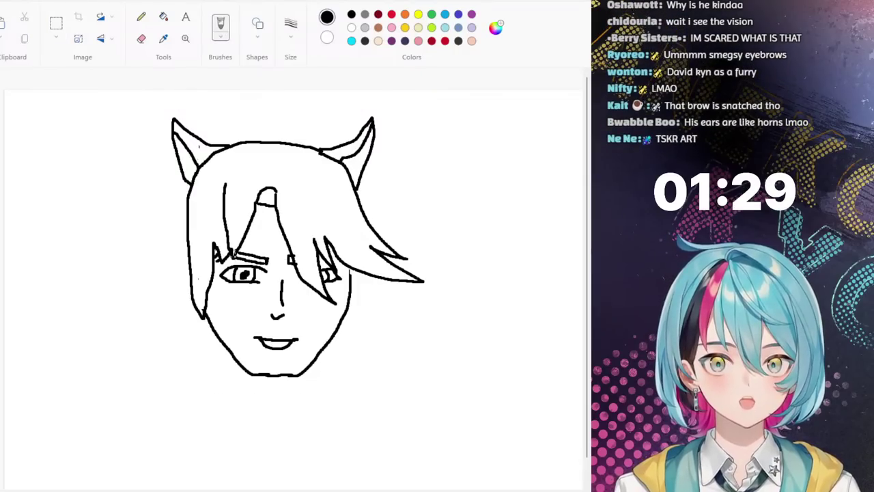
mouse_move(190, 274)
left_mouse_down()
mouse_move(170, 335)
mouse_move(162, 307)
mouse_move(141, 328)
mouse_move(139, 304)
mouse_move(121, 331)
mouse_move(168, 183)
left_mouse_up()
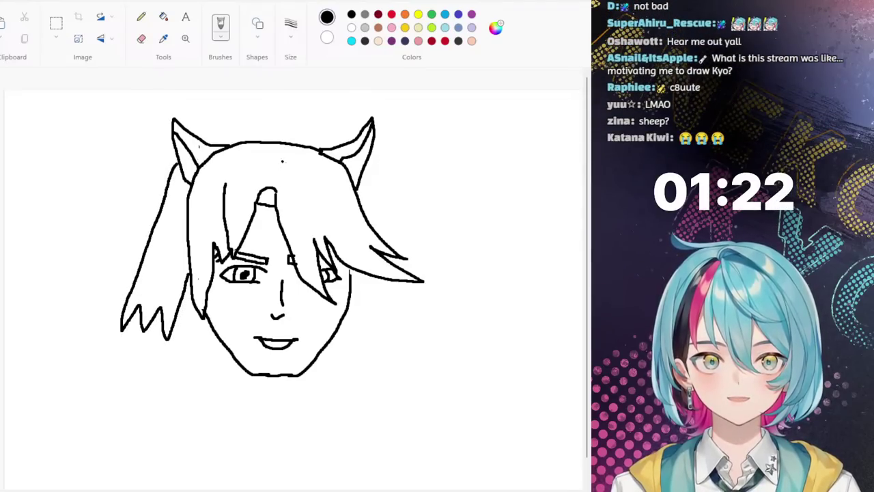
mouse_move(333, 150)
left_mouse_down()
mouse_move(330, 117)
mouse_move(317, 106)
mouse_move(288, 115)
mouse_move(286, 101)
mouse_move(208, 123)
left_mouse_up()
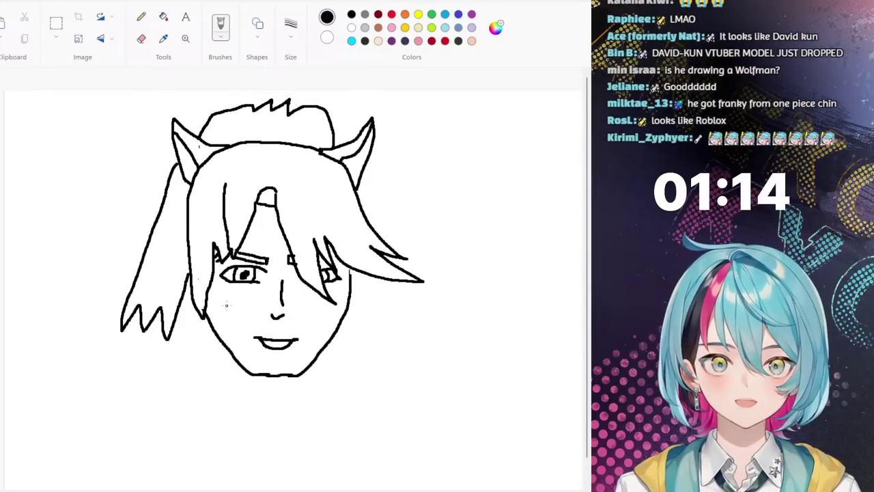
Step: Draw a long, narrow lock of hair hanging down past the chin on each side of the face
mouse_move(205, 339)
left_mouse_down()
mouse_move(205, 418)
mouse_move(197, 458)
mouse_move(178, 485)
mouse_move(189, 404)
left_mouse_up()
left_click_drag(181, 363, 179, 304)
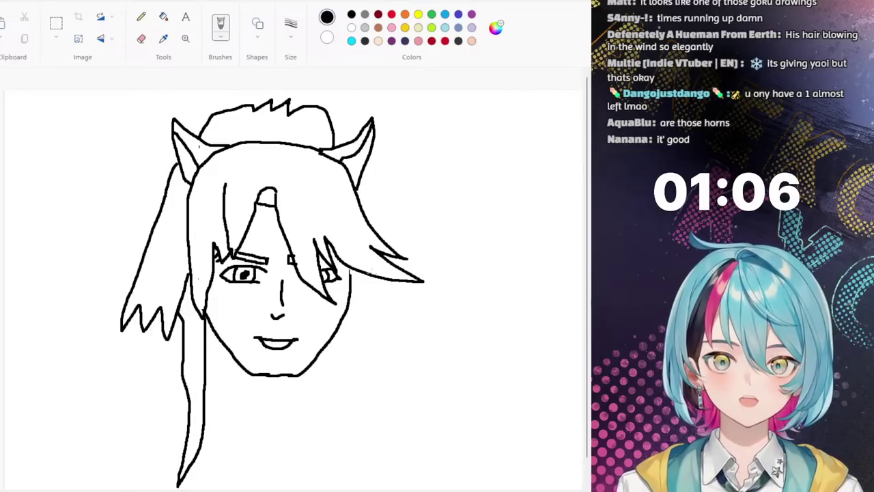
mouse_move(367, 276)
left_mouse_down()
mouse_move(357, 487)
mouse_move(348, 486)
mouse_move(335, 427)
mouse_move(339, 377)
left_mouse_up()
left_click_drag(343, 336, 341, 321)
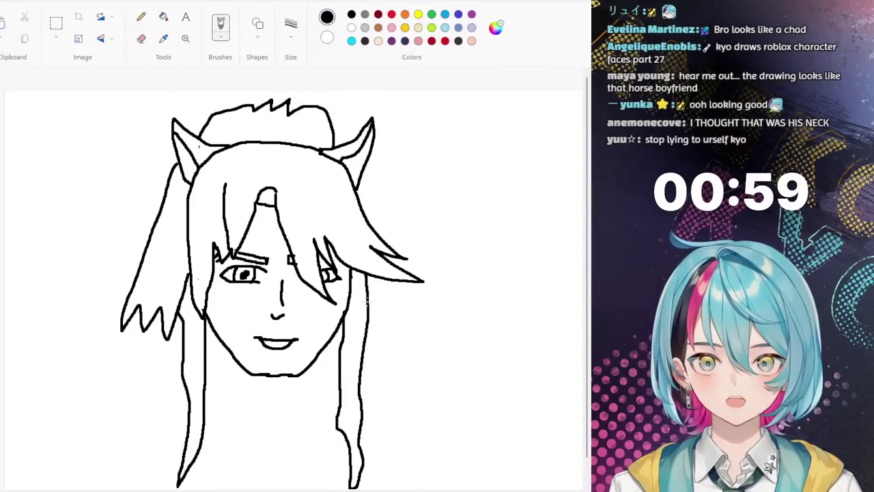
Step: Add short curved strokes down the inside of both hanging locks so they look like braids
left_click_drag(367, 301, 354, 328)
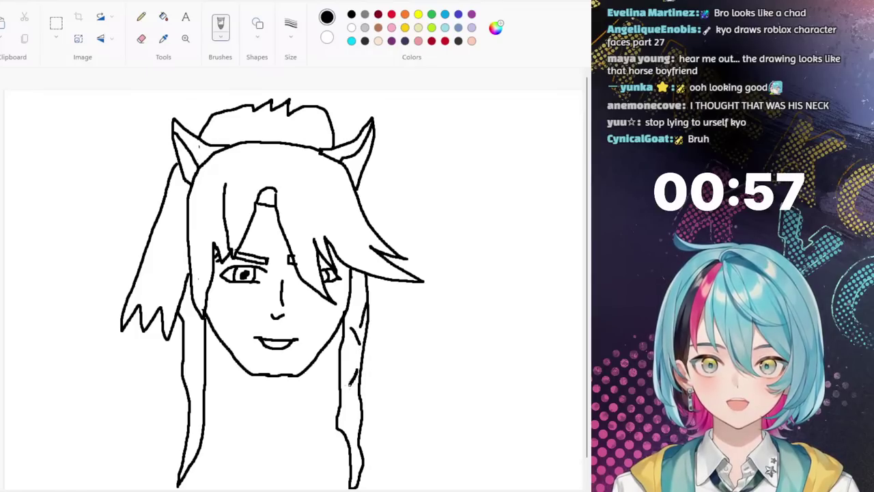
mouse_move(350, 385)
left_mouse_down()
mouse_move(346, 394)
mouse_move(355, 398)
mouse_move(346, 425)
mouse_move(362, 425)
left_mouse_up()
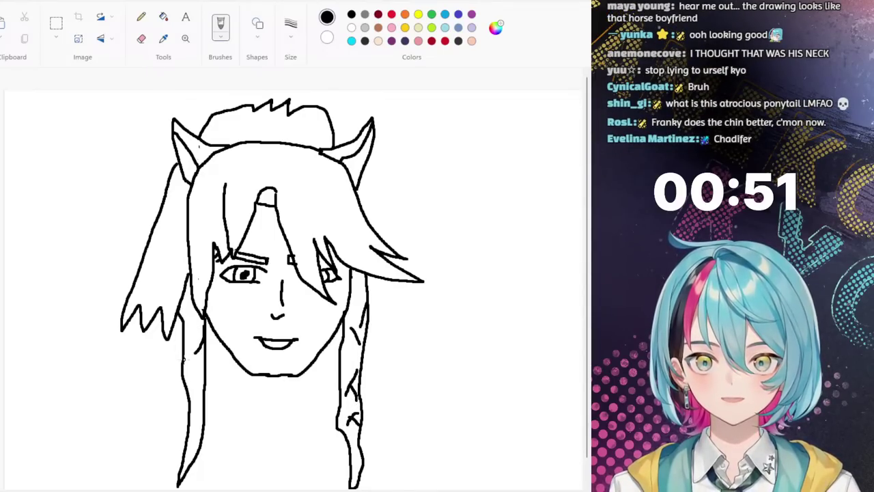
left_click_drag(183, 367, 196, 380)
left_click_drag(204, 395, 191, 414)
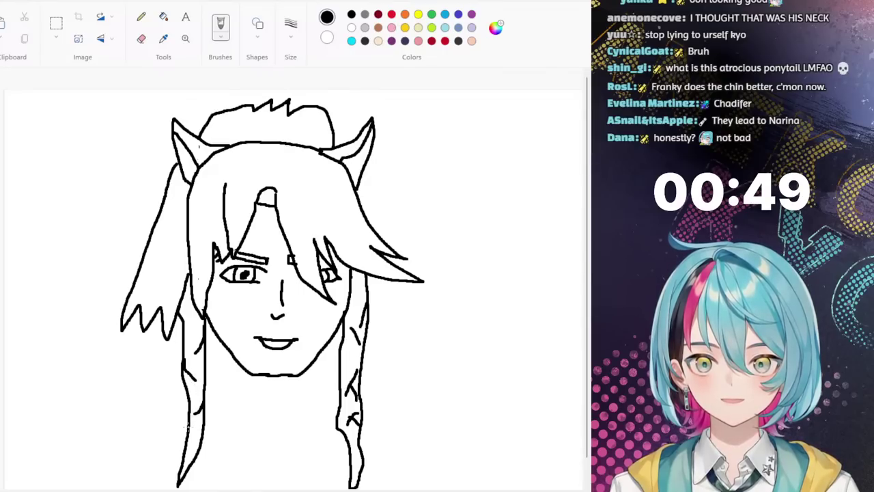
left_click_drag(195, 362, 197, 375)
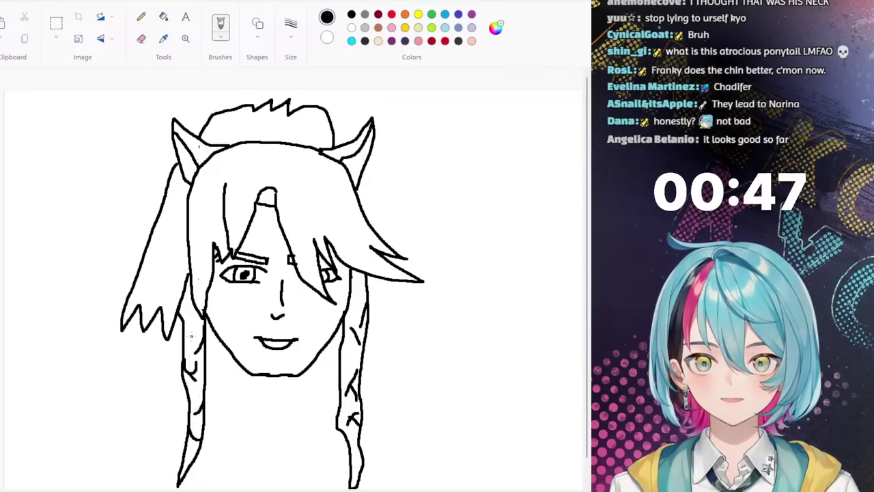
left_click_drag(199, 331, 195, 344)
left_click_drag(201, 425, 195, 461)
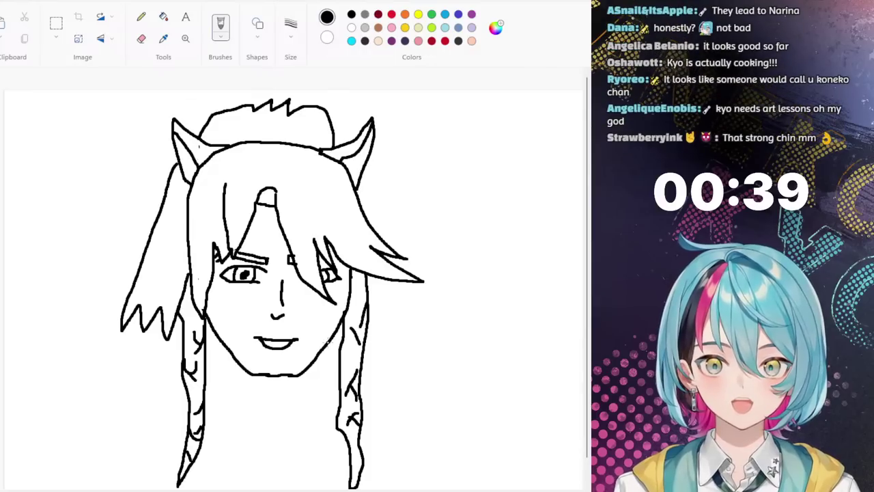
Step: Draw the neck tapering to a V-shaped neckline below the chin, with an open collar on both sides
mouse_move(327, 346)
left_mouse_down()
mouse_move(319, 378)
mouse_move(255, 455)
mouse_move(224, 345)
left_mouse_up()
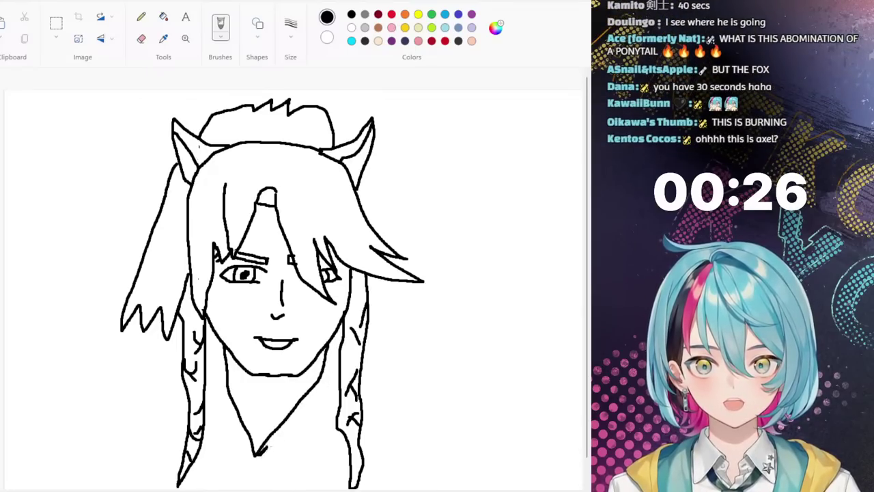
left_click_drag(315, 411, 340, 374)
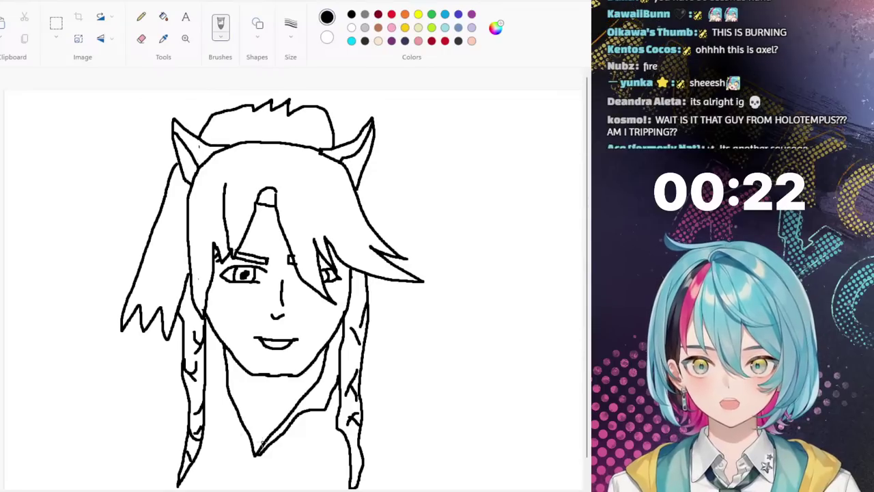
mouse_move(258, 458)
left_mouse_down()
mouse_move(221, 412)
mouse_move(205, 366)
left_mouse_up()
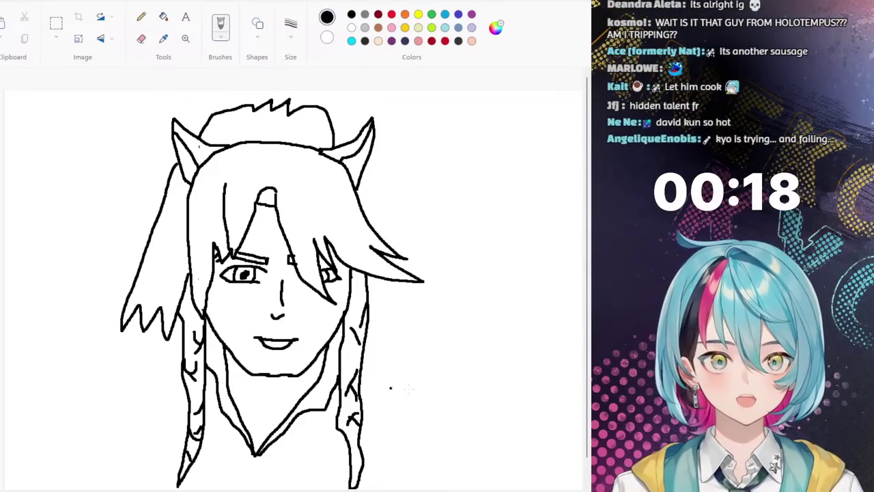
Step: Draw both shoulders outward from the braids, a vertical shirt line below the neckline, and two short collarbone strokes
mouse_move(366, 347)
left_mouse_down()
mouse_move(496, 403)
mouse_move(529, 452)
mouse_move(537, 487)
left_mouse_up()
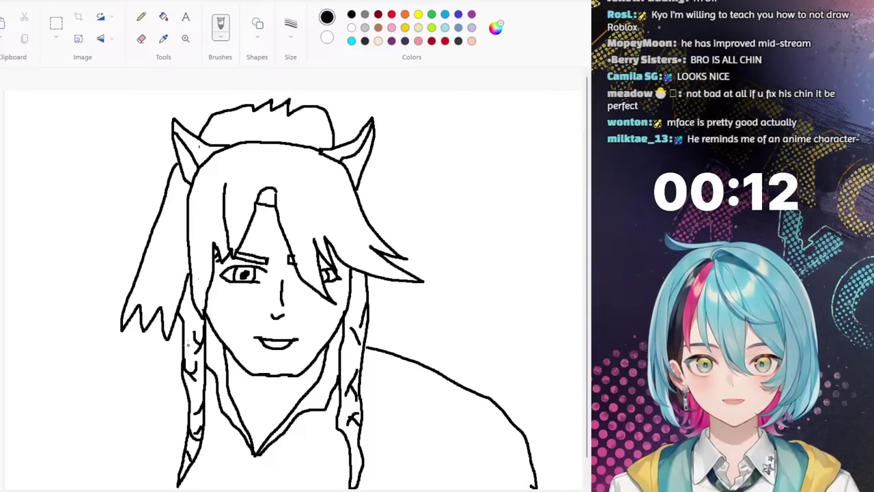
mouse_move(182, 342)
left_mouse_down()
mouse_move(69, 364)
mouse_move(34, 482)
left_mouse_up()
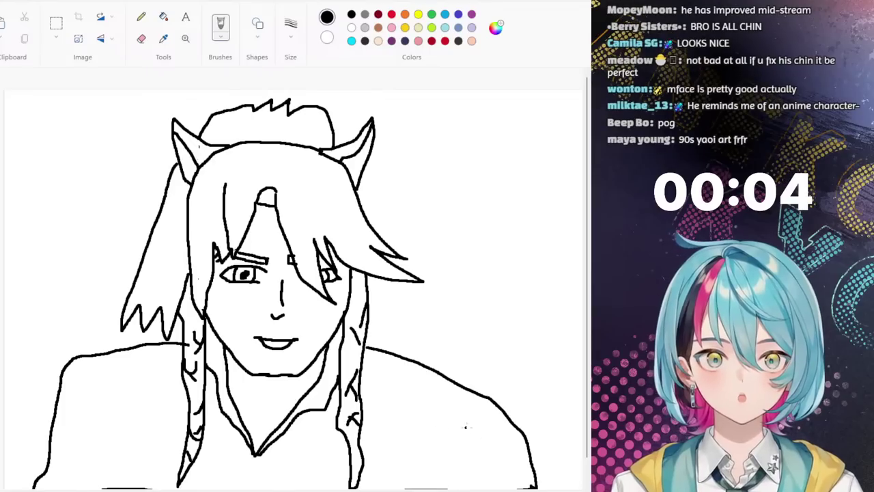
left_click_drag(256, 452, 253, 489)
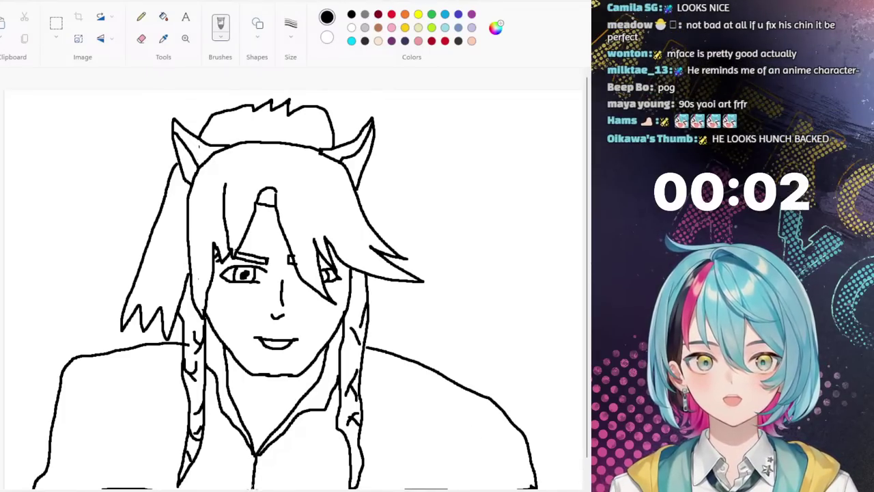
left_click_drag(305, 392, 288, 394)
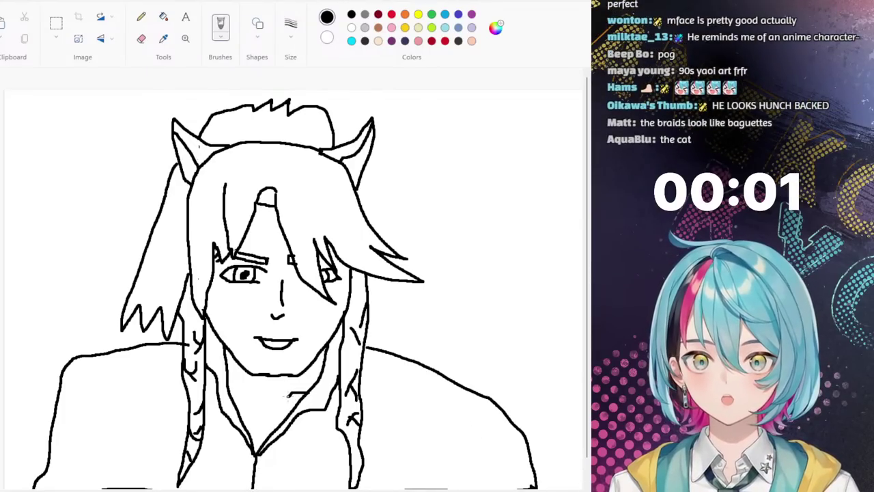
left_click_drag(230, 393, 247, 393)
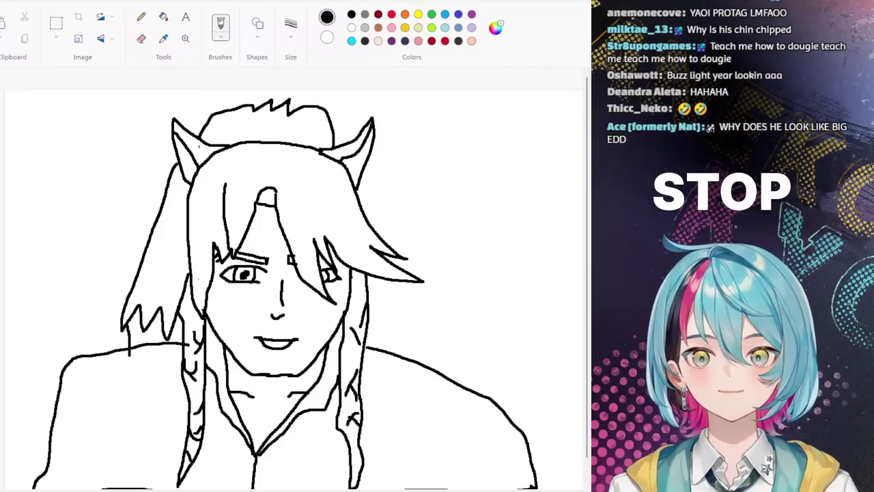
Step: Try a turquoise fill on the bangs, the left-hand lock and the top tuft of hair
left_click(349, 41)
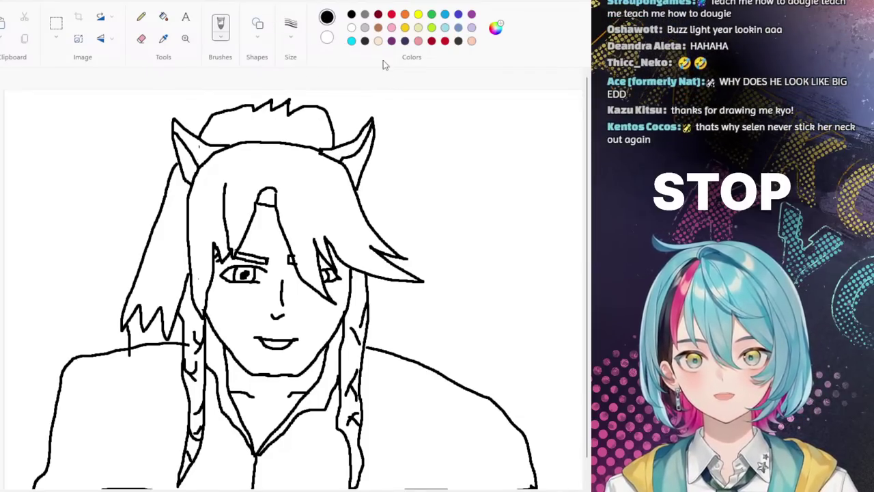
left_click(163, 16)
left_click(289, 157)
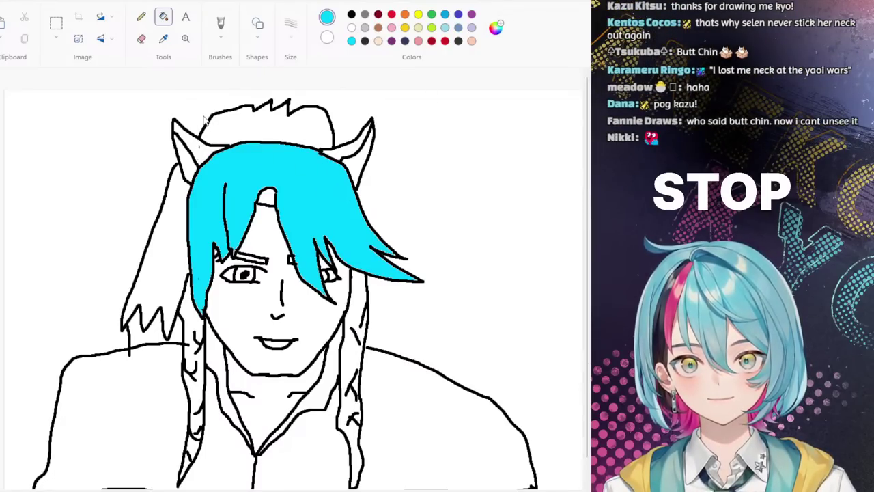
left_click(239, 168)
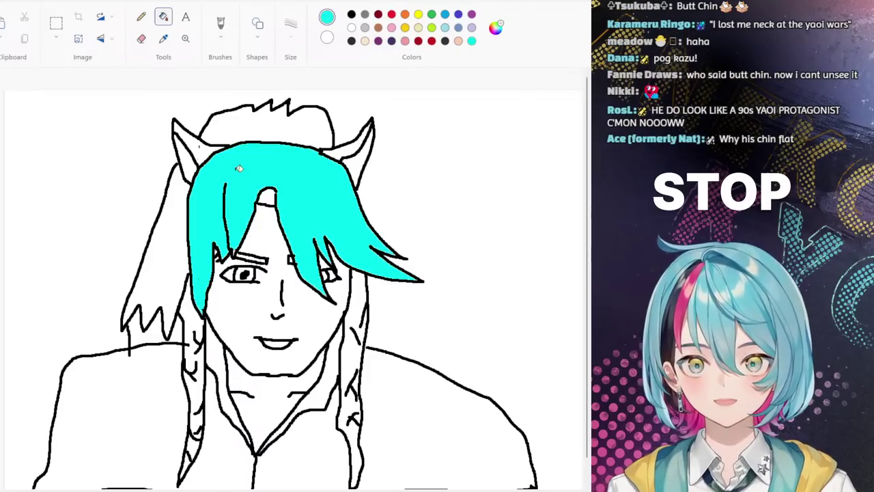
left_click(176, 231)
left_click(271, 128)
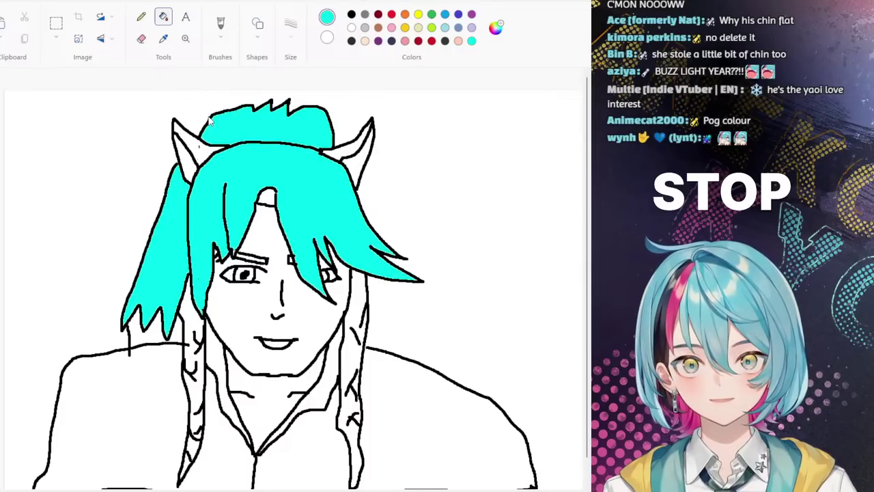
Step: Fill the bangs, top tuft and left-hand lock with bright cyan, including the area beneath its jagged end
left_click(286, 161)
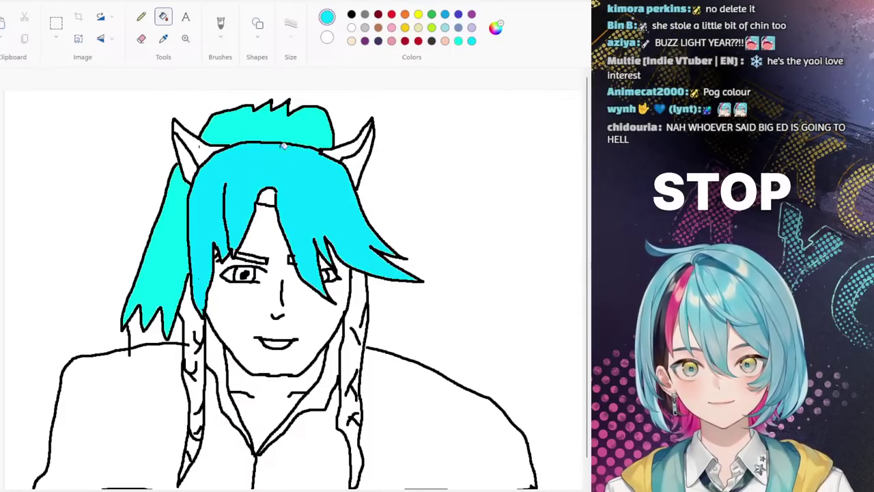
left_click(292, 128)
left_click(152, 321)
left_click(145, 340)
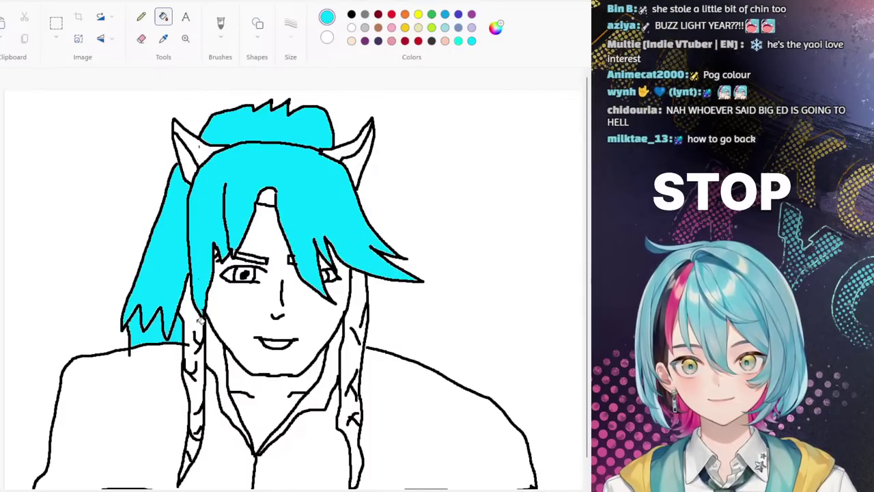
Step: Fill both braids with the same cyan, including the separate sections at the tip of the left-hand braid
left_click(198, 323)
left_click(358, 302)
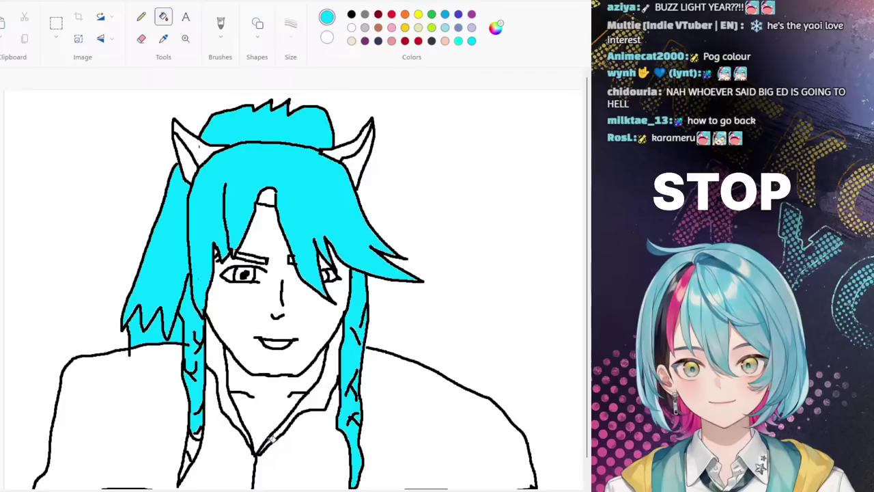
left_click(193, 445)
left_click(189, 466)
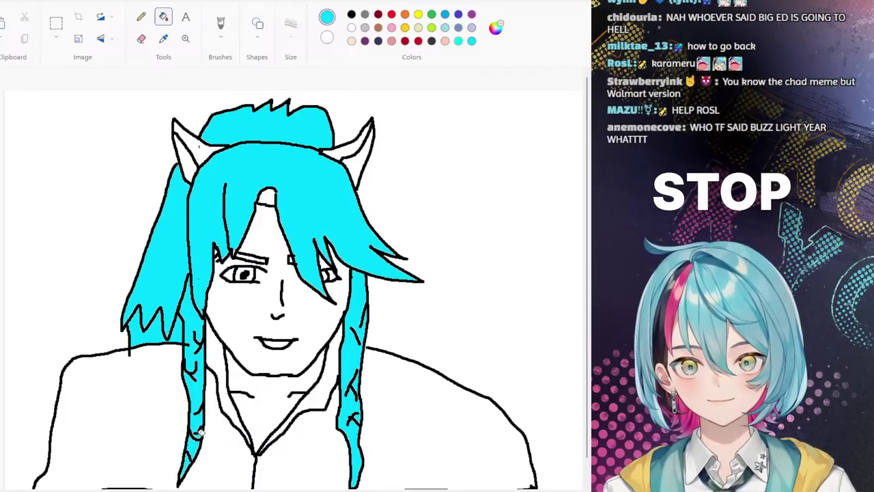
Step: Fill the neck with a peach skin tone and the face with a lighter cream skin tone
left_click(445, 41)
left_click(303, 311)
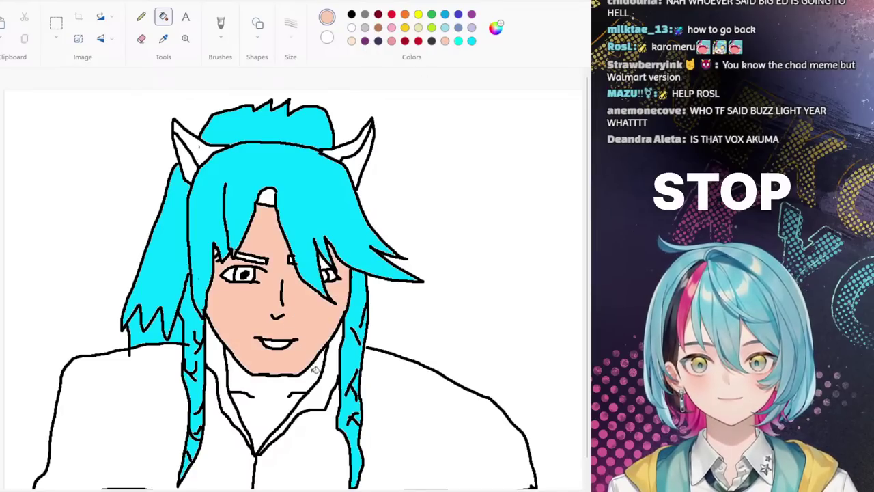
left_click(280, 410)
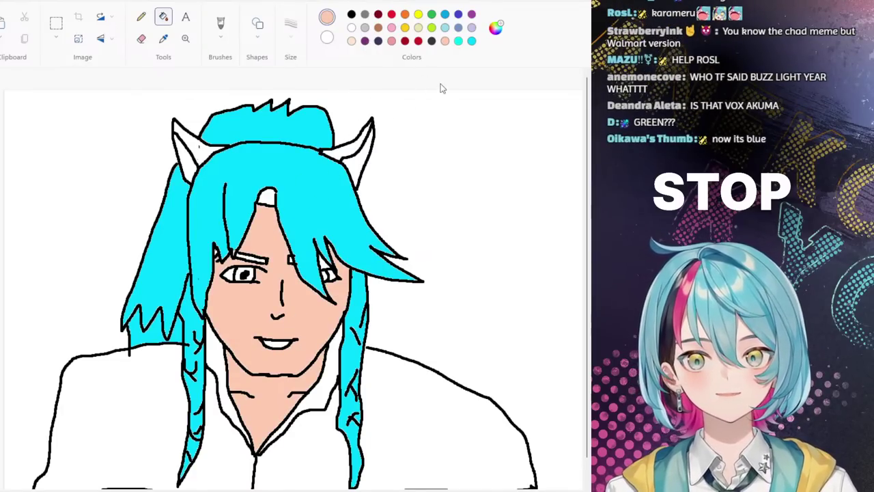
left_click(295, 271)
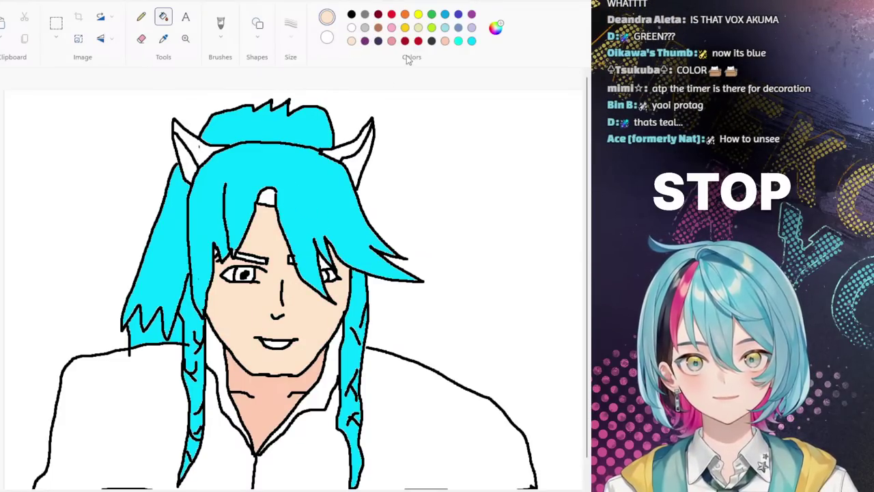
Step: Fill the small forehead patch and the ears' upper parts with cyan, and the left-hand iris with turquoise
left_click(471, 40)
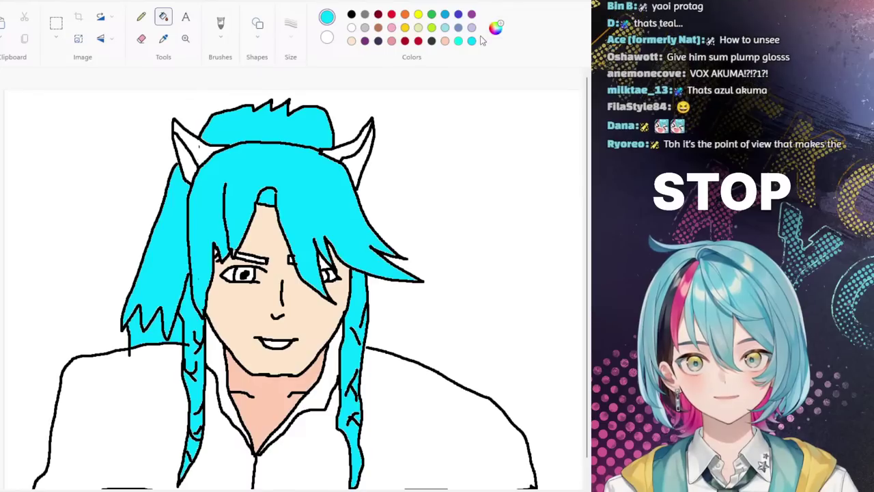
left_click(207, 146)
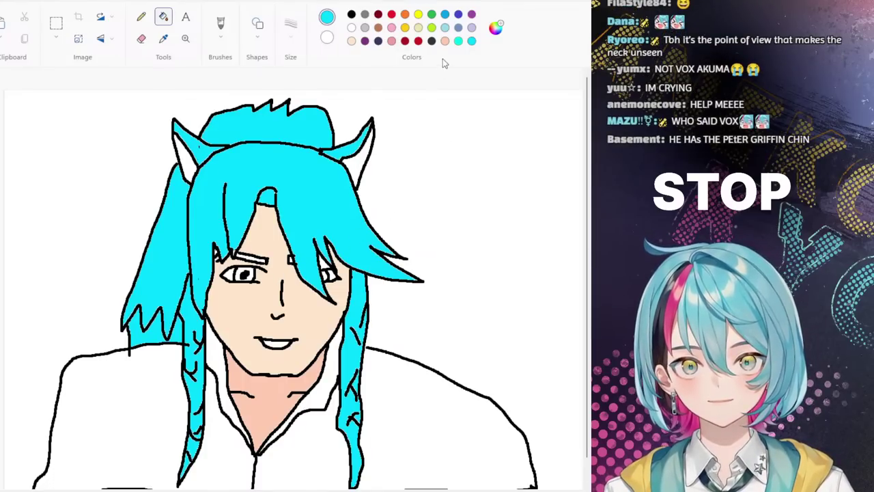
left_click(237, 274)
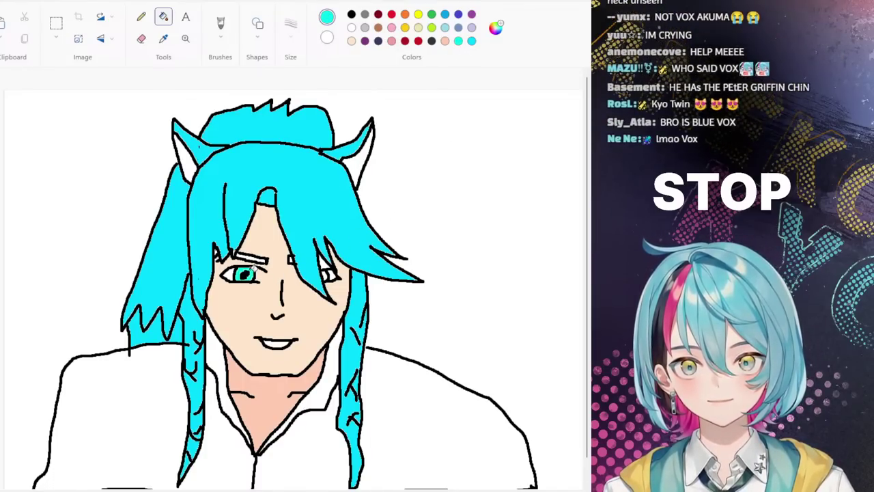
Step: Try to fill both eyebrows with dark grey, and undo the fills
left_click(432, 40)
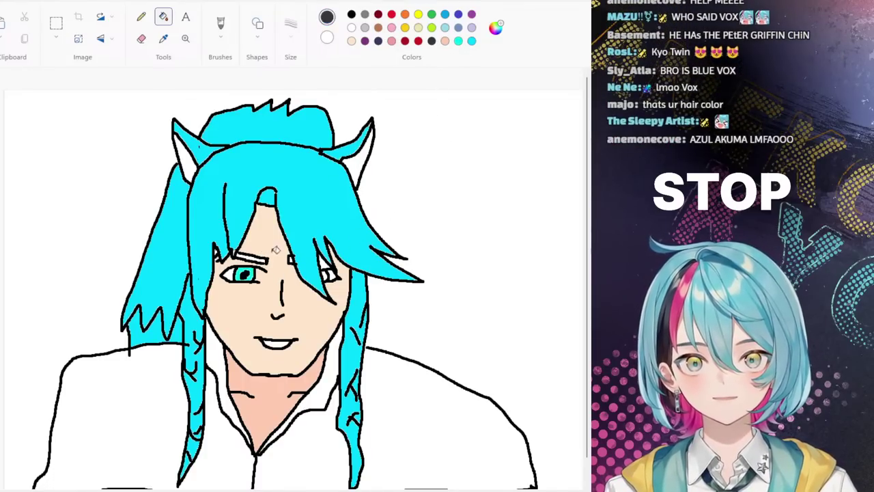
left_click(258, 256)
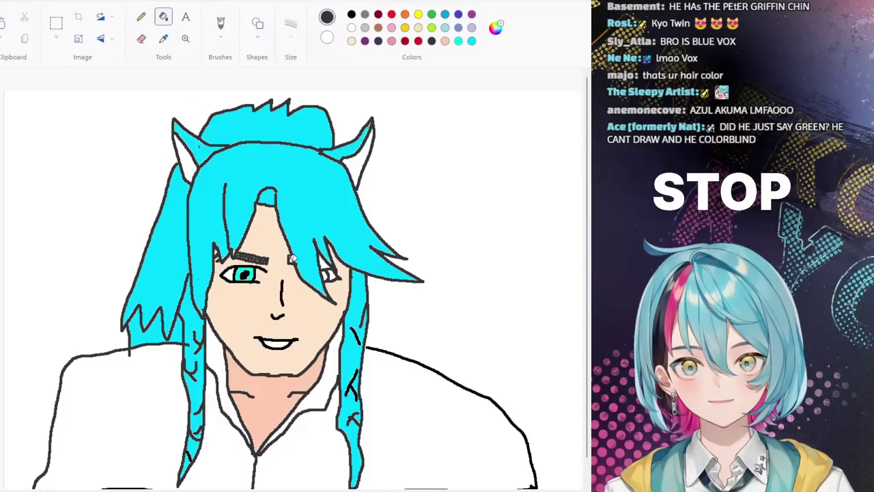
left_click(292, 258)
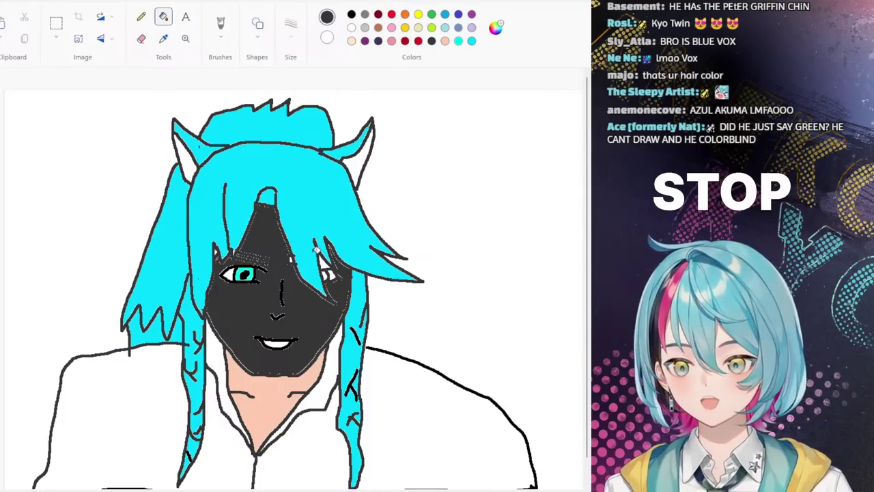
key("ctrl+z")
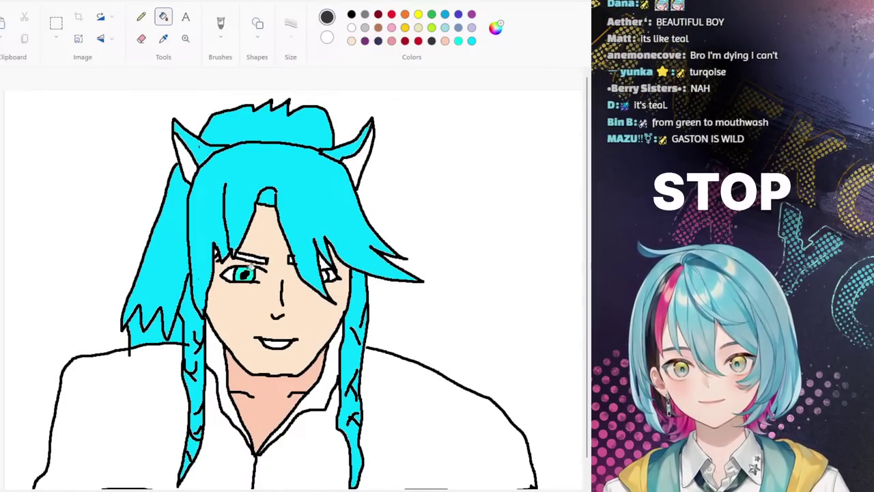
Step: Fill the eyebrows with dark grey, keeping the face and outlines in their own colours
left_click(252, 259)
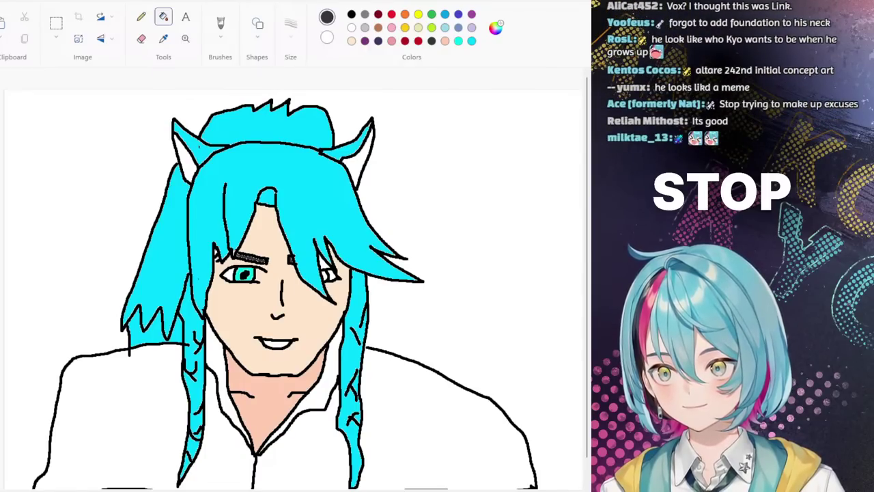
left_click_drag(127, 316, 141, 339)
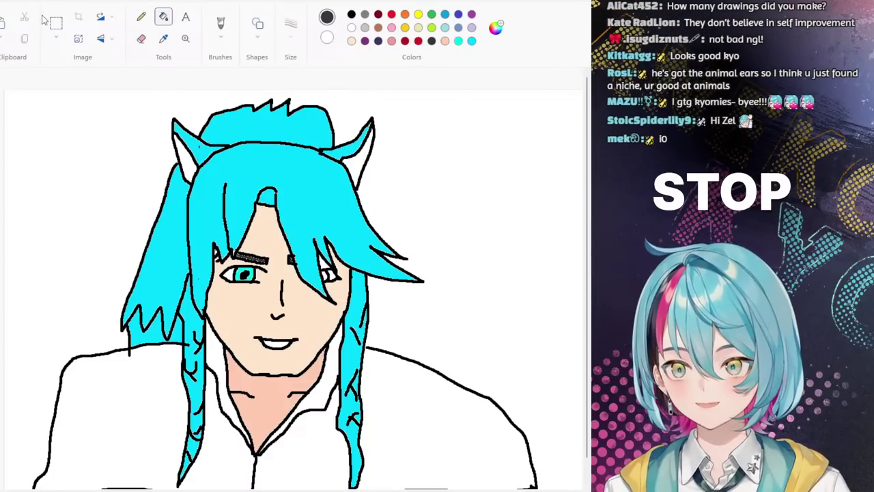
Step: Start a new blank canvas and draw the rounded chin and jaw curve with the black brush
key("ctrl+n")
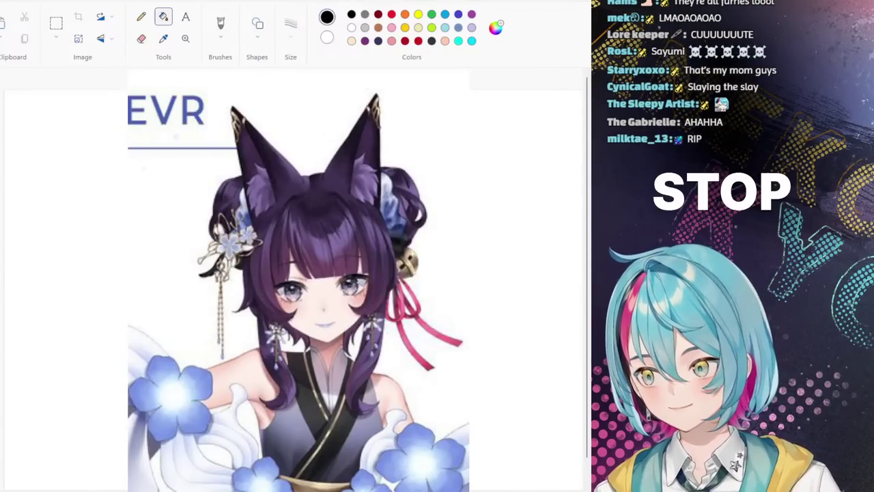
key("ctrl+z")
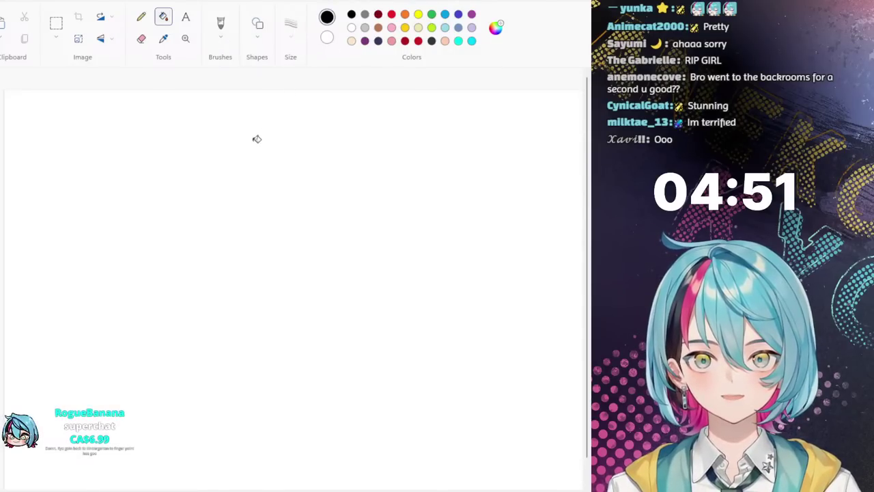
left_click(221, 23)
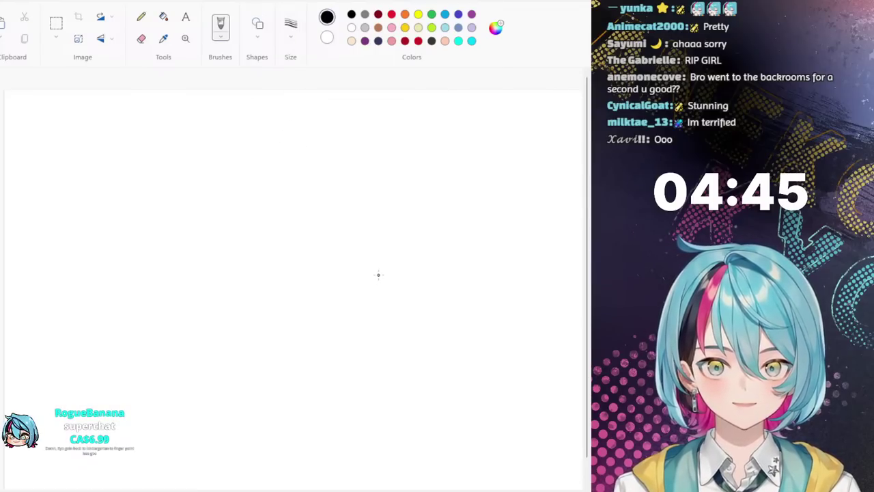
mouse_move(377, 247)
left_mouse_down()
mouse_move(354, 280)
mouse_move(312, 310)
mouse_move(247, 290)
mouse_move(221, 246)
left_mouse_up()
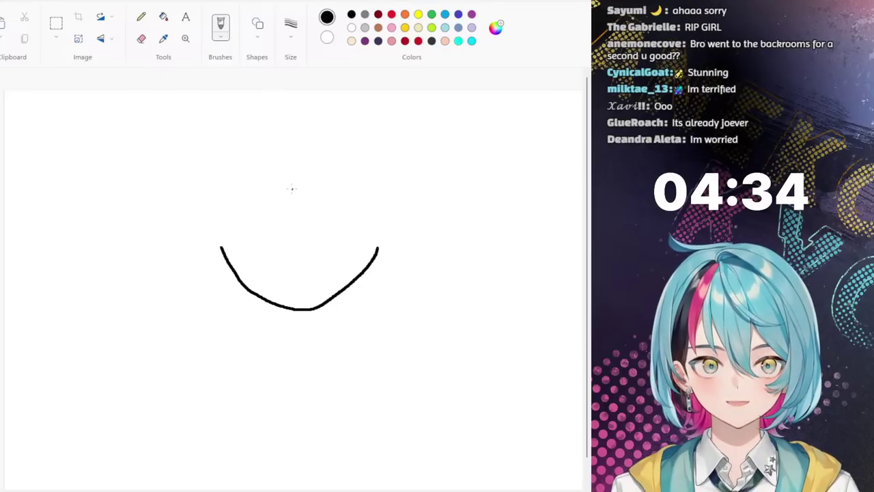
Step: Outline the straight-cut fringe above the face and the side locks that curl inward at cheek level
mouse_move(291, 189)
left_mouse_down()
mouse_move(342, 192)
mouse_move(358, 173)
mouse_move(348, 119)
left_mouse_up()
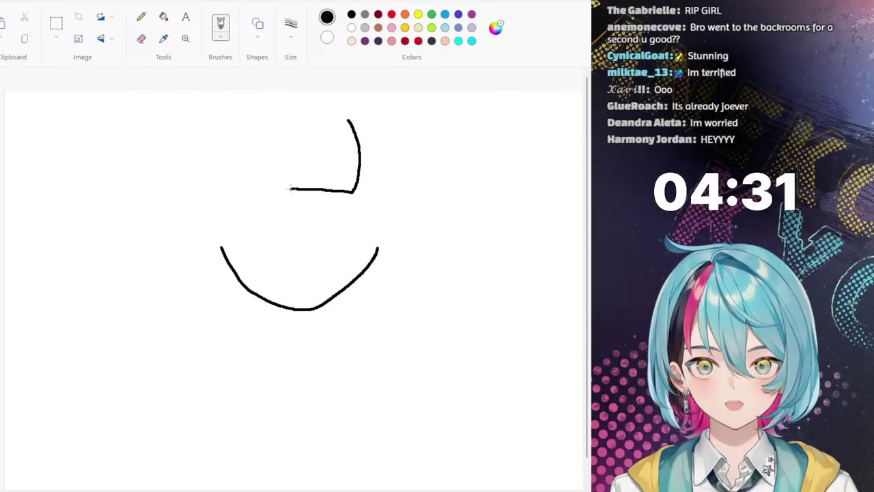
mouse_move(292, 189)
left_mouse_down()
mouse_move(279, 161)
mouse_move(284, 121)
left_mouse_up()
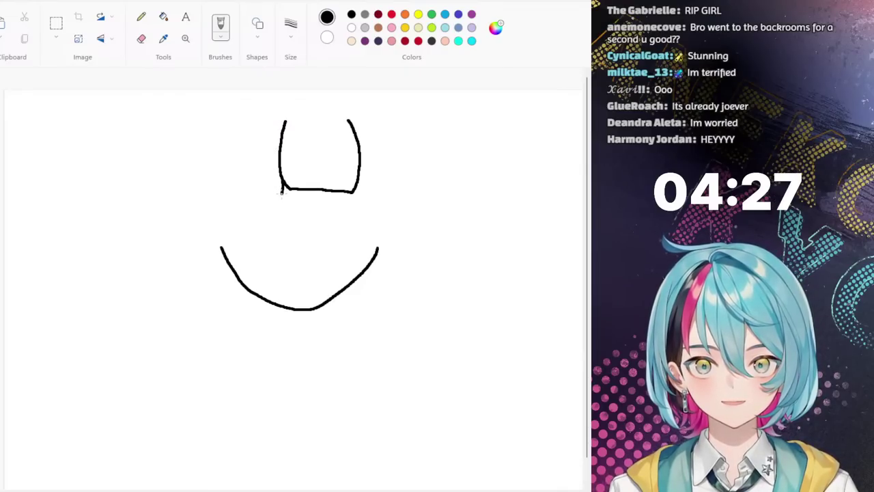
mouse_move(282, 192)
left_mouse_down()
mouse_move(268, 145)
mouse_move(259, 192)
mouse_move(229, 195)
left_mouse_up()
left_click_drag(239, 138, 225, 186)
mouse_move(227, 218)
left_mouse_down()
mouse_move(254, 231)
mouse_move(254, 239)
mouse_move(220, 247)
mouse_move(198, 235)
mouse_move(179, 248)
mouse_move(197, 200)
mouse_move(203, 121)
left_mouse_up()
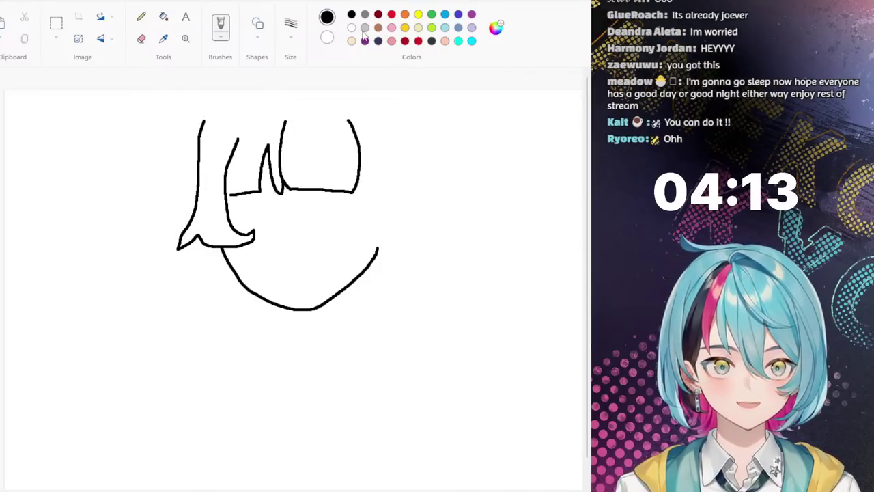
mouse_move(356, 132)
left_mouse_down()
mouse_move(372, 178)
mouse_move(370, 222)
mouse_move(362, 243)
mouse_move(334, 247)
mouse_move(349, 254)
mouse_move(379, 250)
mouse_move(400, 234)
mouse_move(410, 181)
mouse_move(387, 110)
left_mouse_up()
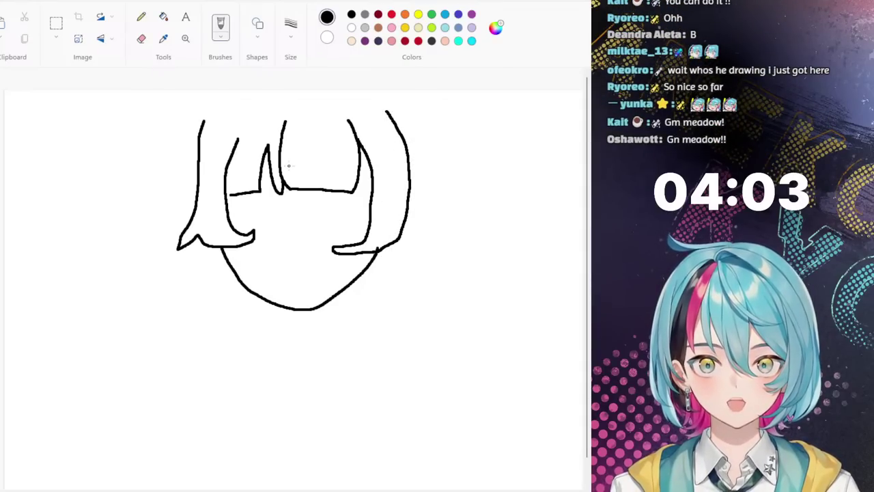
Step: Try to shift the sketch down the canvas and draw a tall pointed ear above the right-hand side of the hair
left_click(56, 24)
mouse_move(156, 91)
left_mouse_down()
mouse_move(243, 144)
mouse_move(444, 339)
left_mouse_up()
mouse_move(395, 183)
left_mouse_down()
mouse_move(380, 293)
mouse_move(390, 242)
left_mouse_up()
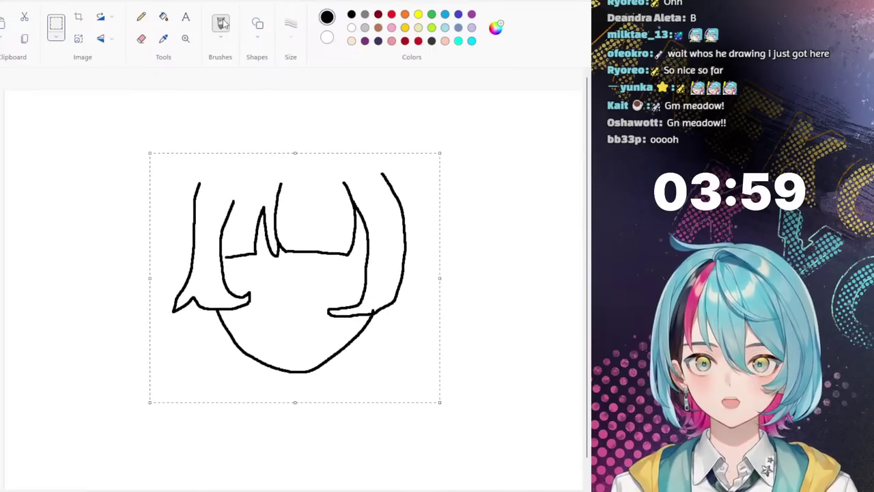
left_click(221, 24)
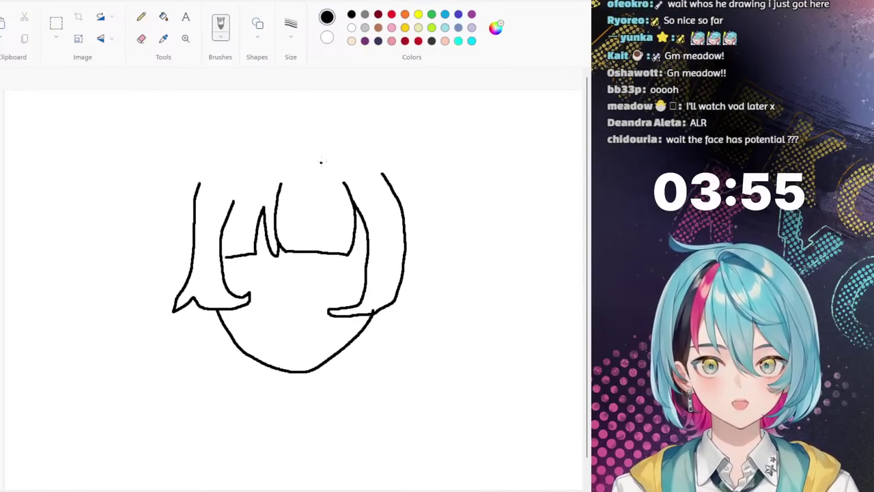
mouse_move(324, 152)
left_mouse_down()
mouse_move(354, 90)
mouse_move(382, 172)
left_mouse_up()
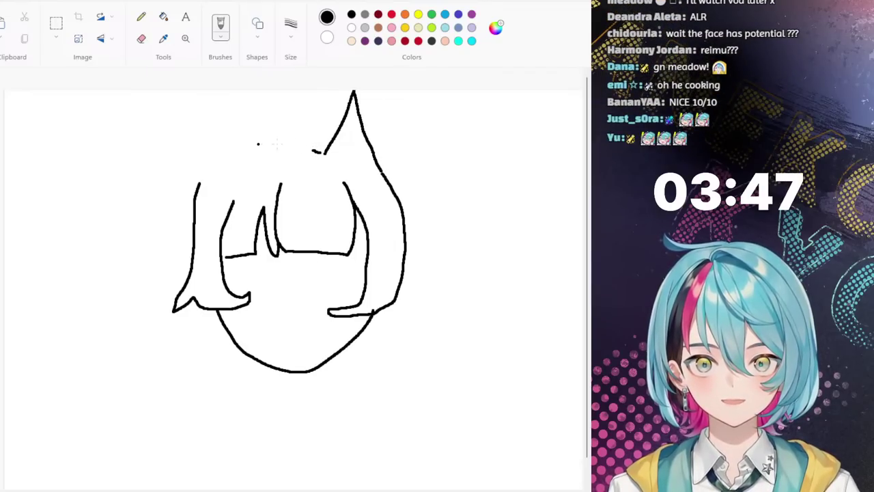
scroll(272, 118, "down", 3)
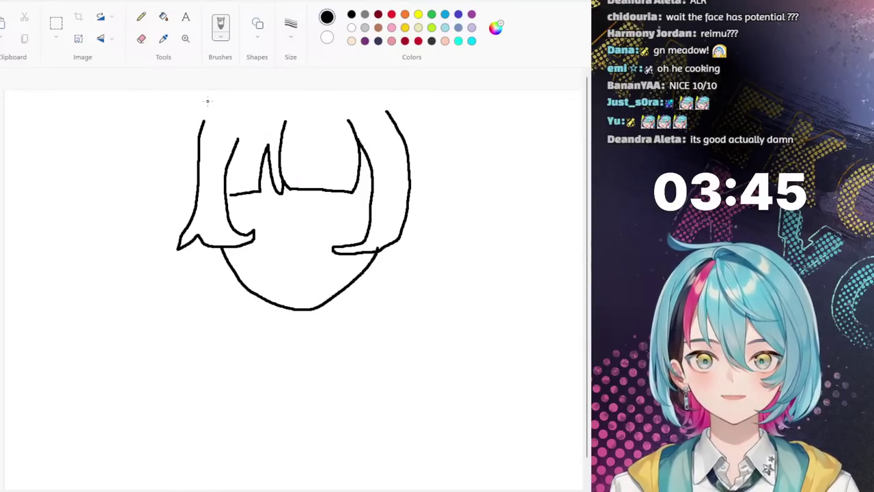
Step: Move the whole face and hair sketch lower on the canvas to make room above the fringe
left_click(56, 24)
left_click_drag(482, 366, 92, 90)
left_click_drag(283, 174, 305, 254)
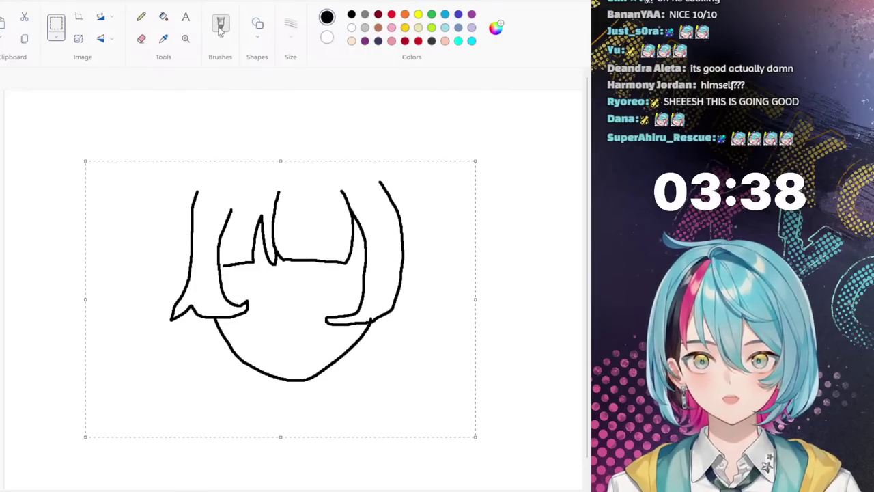
Step: Draw two tall pointed animal ears above the hair, each with an inner ear line
left_click(220, 24)
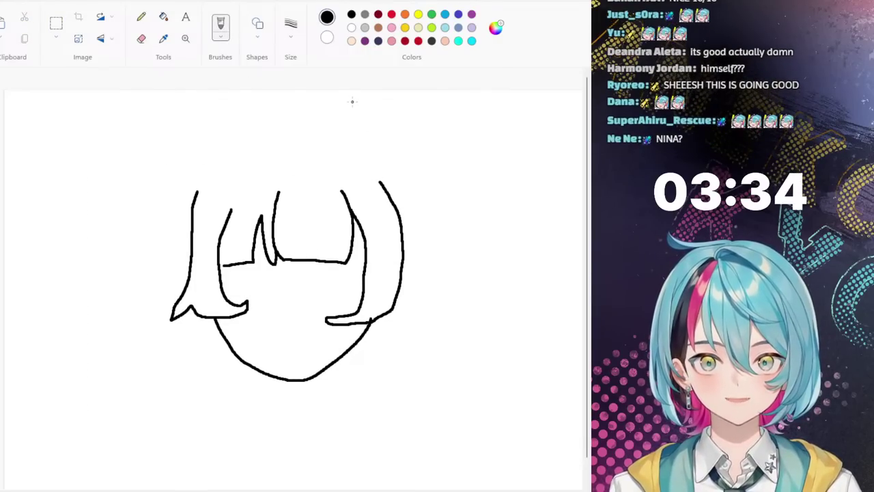
mouse_move(349, 104)
left_mouse_down()
mouse_move(301, 168)
mouse_move(223, 96)
mouse_move(209, 181)
left_mouse_up()
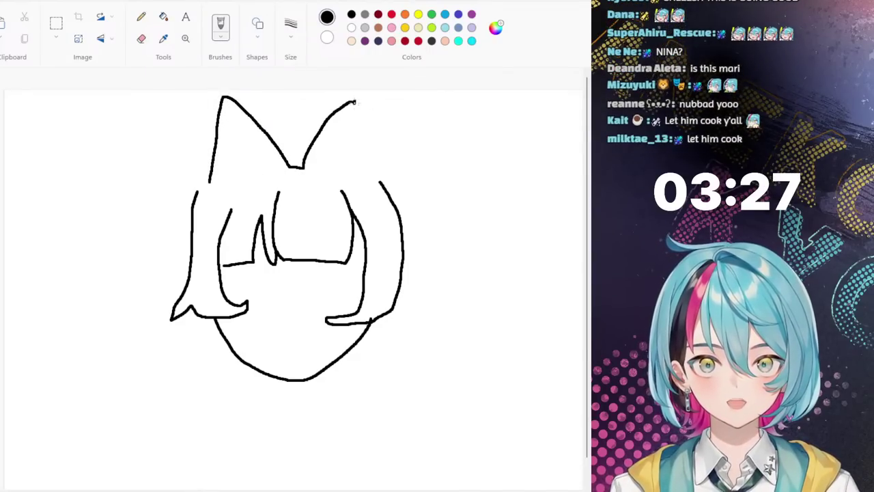
mouse_move(354, 101)
left_mouse_down()
mouse_move(360, 174)
mouse_move(380, 182)
left_mouse_up()
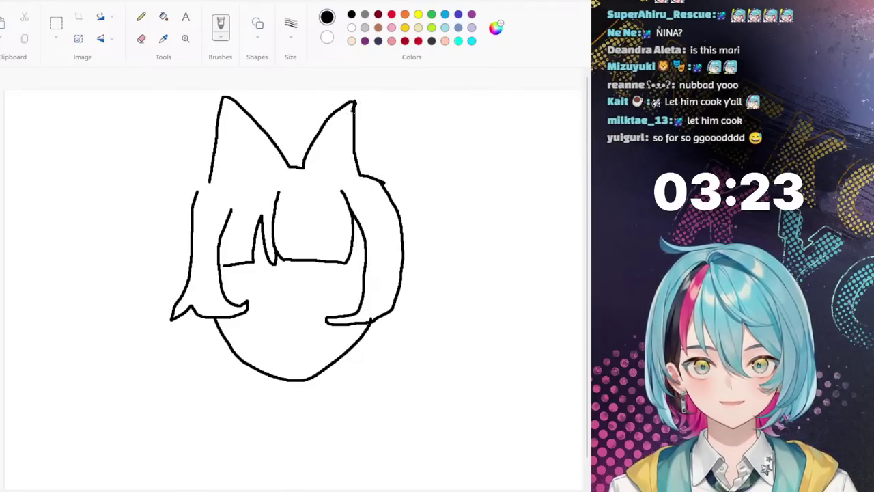
left_click_drag(354, 105, 334, 160)
key("ctrl+z")
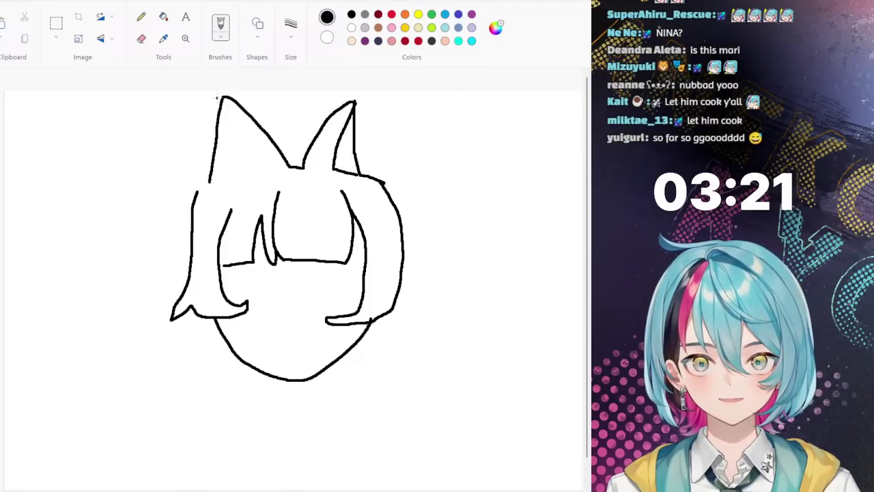
mouse_move(217, 98)
left_mouse_down()
mouse_move(236, 121)
mouse_move(243, 173)
mouse_move(208, 180)
left_mouse_up()
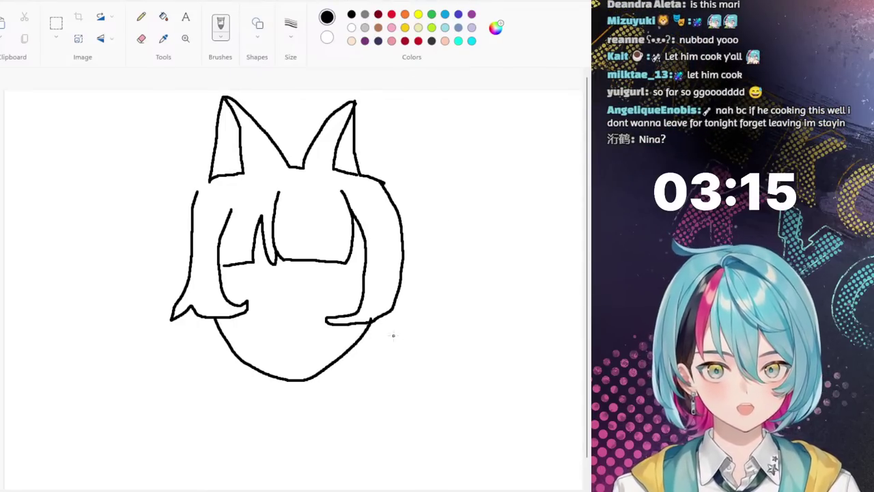
Step: Draw a long narrow hair lock hanging from each side of the hair past the chin
mouse_move(384, 314)
left_mouse_down()
mouse_move(364, 407)
mouse_move(367, 432)
mouse_move(352, 414)
mouse_move(348, 379)
left_mouse_up()
left_click_drag(352, 343, 355, 324)
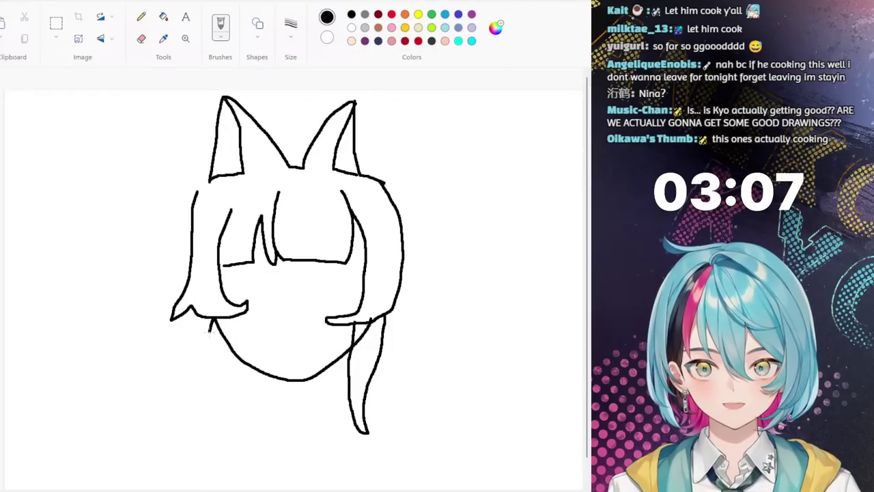
mouse_move(209, 331)
left_mouse_down()
mouse_move(212, 404)
mouse_move(227, 426)
mouse_move(241, 418)
mouse_move(237, 429)
mouse_move(220, 435)
mouse_move(198, 417)
mouse_move(191, 341)
left_mouse_up()
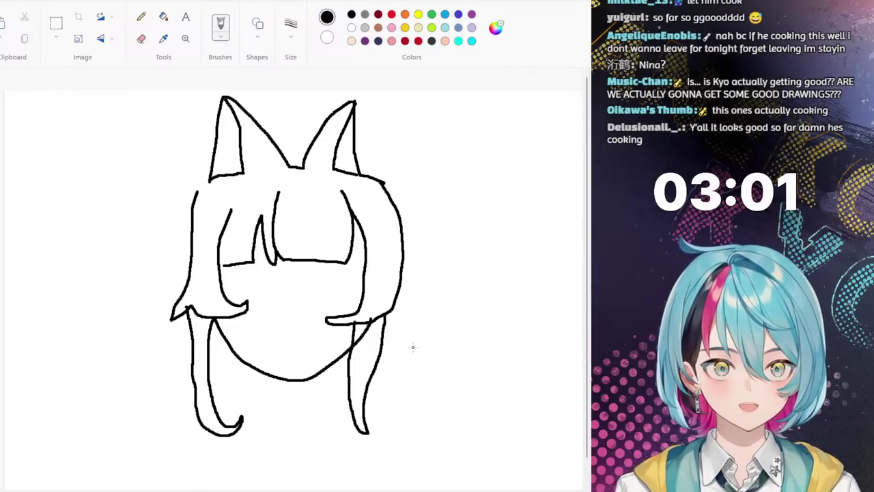
Step: Try to draw the right-hand neck line below the chin, and undo the strokes
left_click_drag(313, 379, 310, 404)
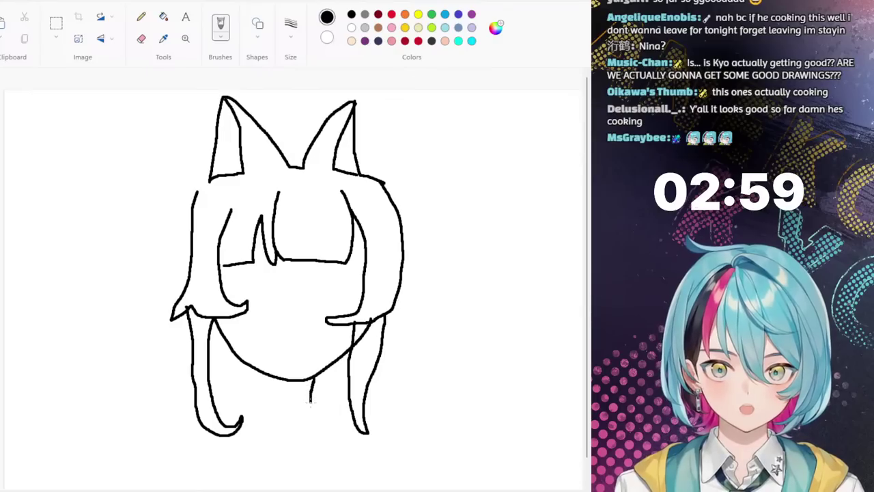
key("ctrl+z")
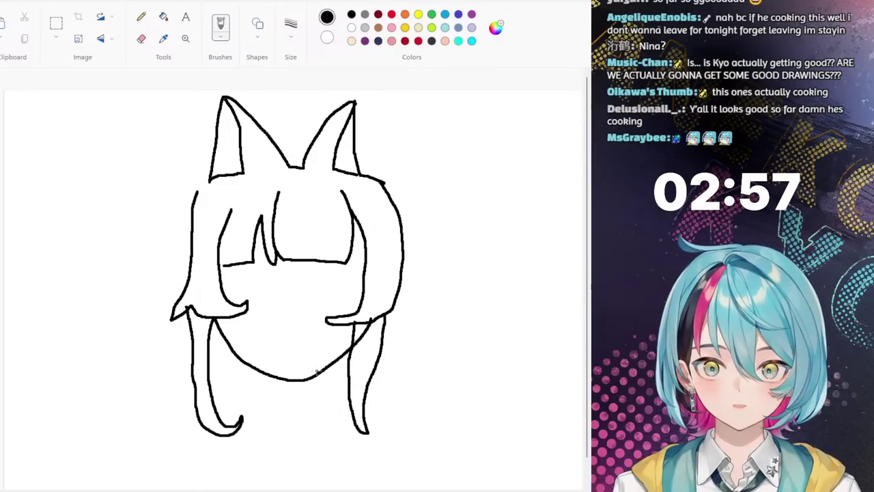
mouse_move(320, 373)
left_mouse_down()
mouse_move(321, 410)
mouse_move(288, 414)
left_mouse_up()
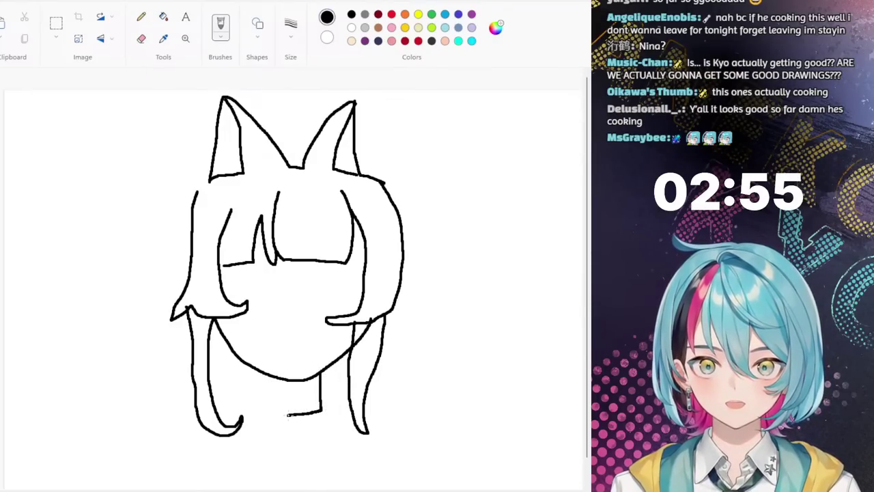
key("ctrl+z")
key("ctrl+z")
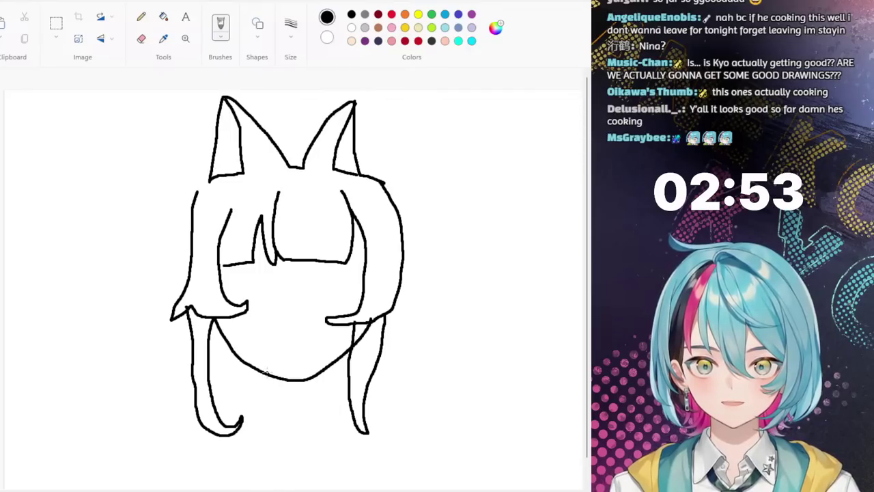
Step: Draw the neck with a V-shaped neckline, and outline the shoulders and upper body down to a closed lower edge
left_click_drag(268, 386, 272, 410)
mouse_move(322, 373)
left_mouse_down()
mouse_move(320, 407)
mouse_move(317, 397)
mouse_move(304, 423)
mouse_move(284, 408)
left_mouse_up()
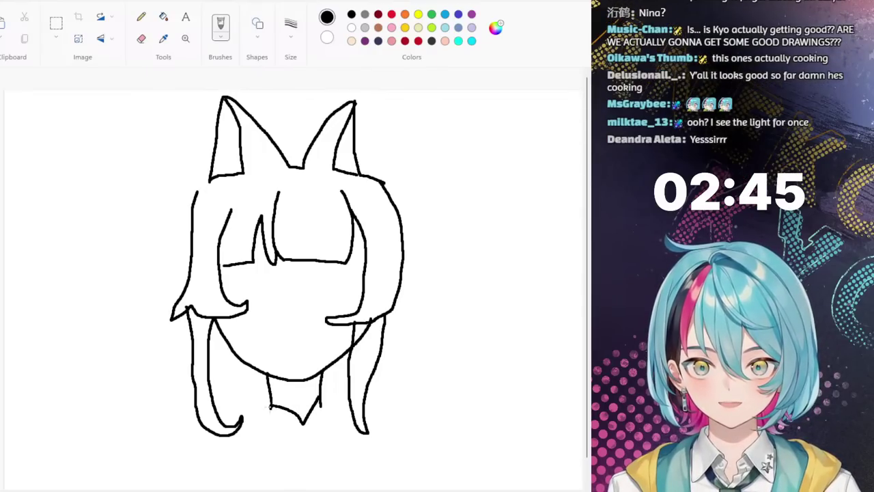
mouse_move(256, 406)
left_mouse_down()
mouse_move(192, 409)
mouse_move(170, 422)
mouse_move(141, 482)
left_mouse_up()
left_click_drag(339, 400, 352, 403)
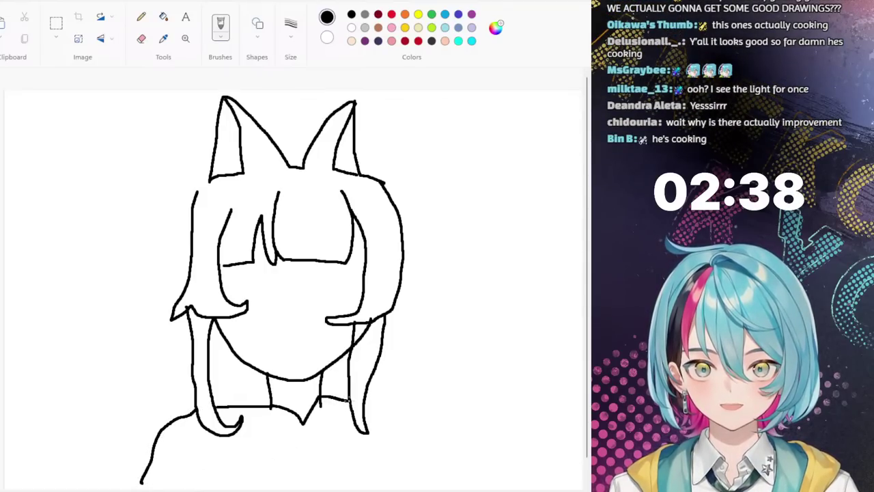
key("ctrl+z")
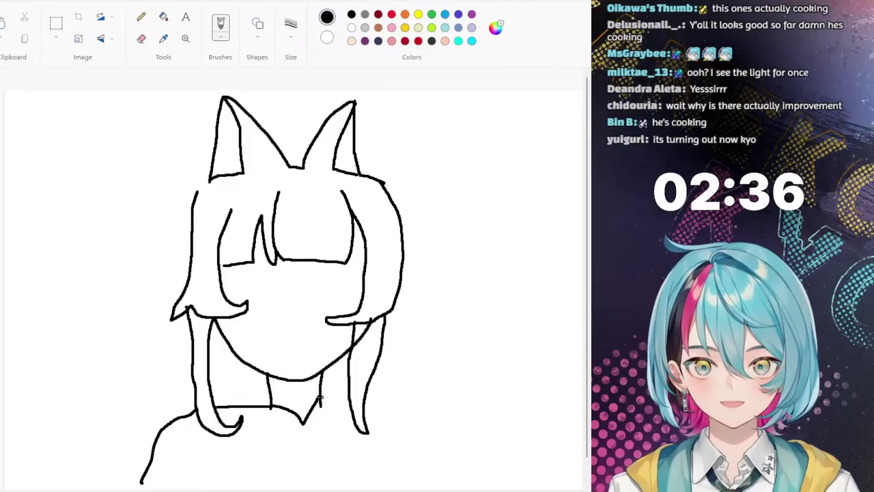
mouse_move(342, 409)
left_mouse_down()
mouse_move(377, 409)
mouse_move(396, 425)
mouse_move(408, 484)
mouse_move(142, 482)
left_mouse_up()
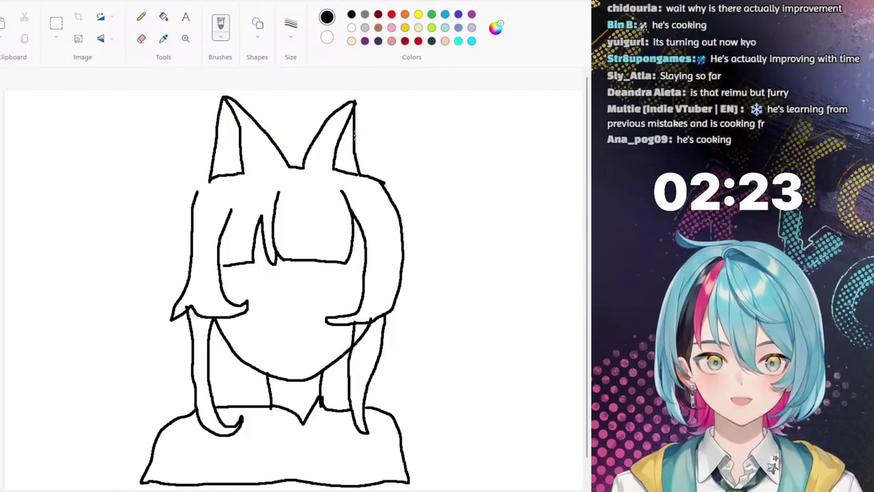
Step: Draw a rounded, bumpy hair bun beside each ear, joined to the side of the hair
mouse_move(354, 137)
left_mouse_down()
mouse_move(367, 121)
mouse_move(399, 112)
mouse_move(439, 115)
mouse_move(456, 150)
mouse_move(432, 201)
left_mouse_up()
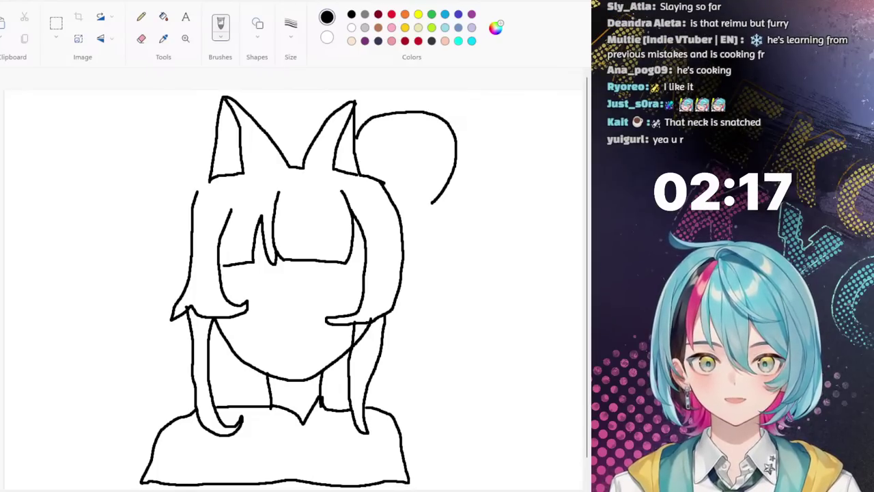
key("ctrl+z")
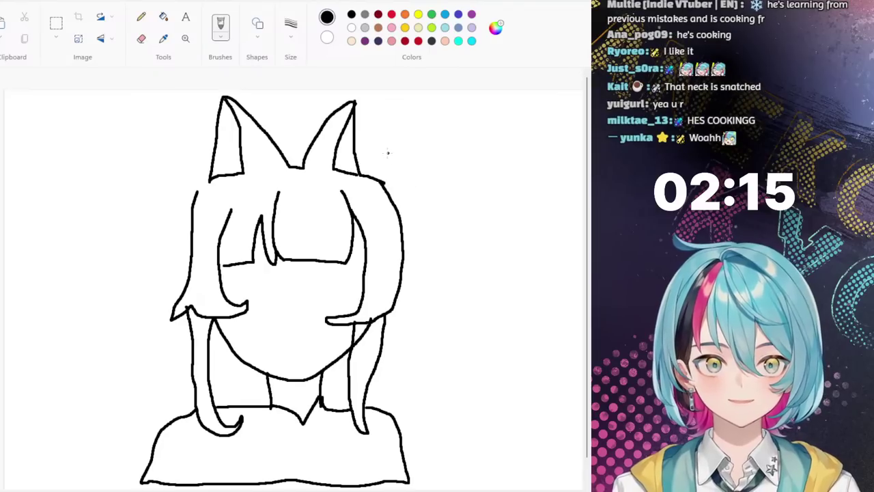
mouse_move(354, 140)
left_mouse_down()
mouse_move(414, 136)
mouse_move(440, 156)
mouse_move(438, 197)
mouse_move(402, 220)
left_mouse_up()
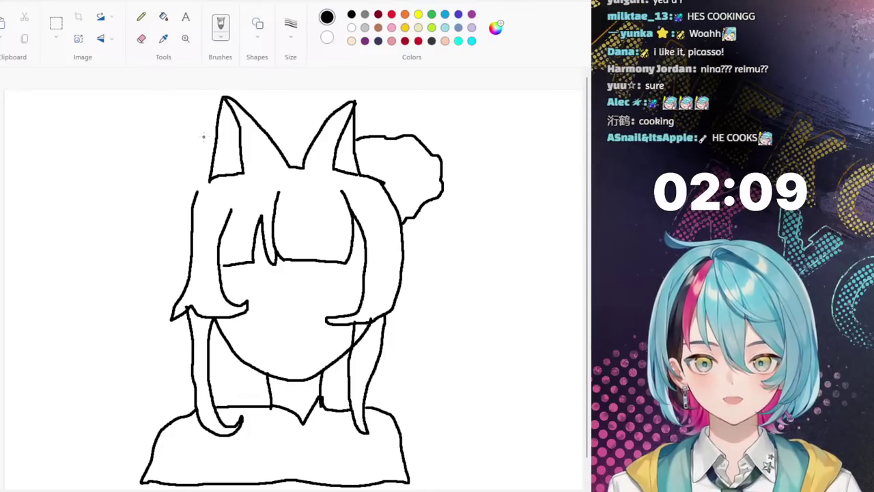
mouse_move(202, 132)
left_mouse_down()
mouse_move(166, 152)
mouse_move(157, 172)
mouse_move(164, 206)
mouse_move(194, 224)
left_mouse_up()
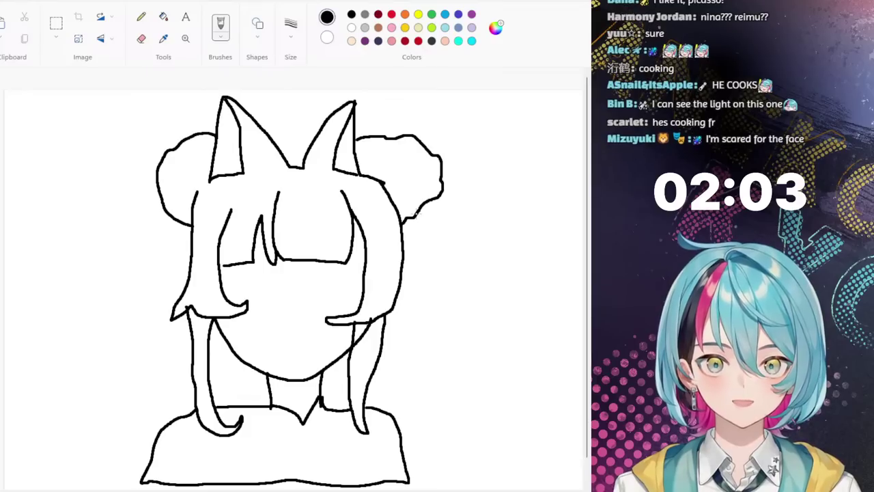
Step: Draw a tie with two trailing ribbons below the right-hand bun, and a petalled ornament with two dotted hanging strands below the left-hand bun
mouse_move(415, 216)
left_mouse_down()
mouse_move(423, 246)
mouse_move(412, 245)
mouse_move(401, 220)
mouse_move(439, 285)
mouse_move(491, 319)
mouse_move(486, 335)
mouse_move(434, 305)
mouse_move(418, 245)
mouse_move(429, 333)
mouse_move(460, 363)
mouse_move(429, 371)
mouse_move(414, 308)
left_mouse_up()
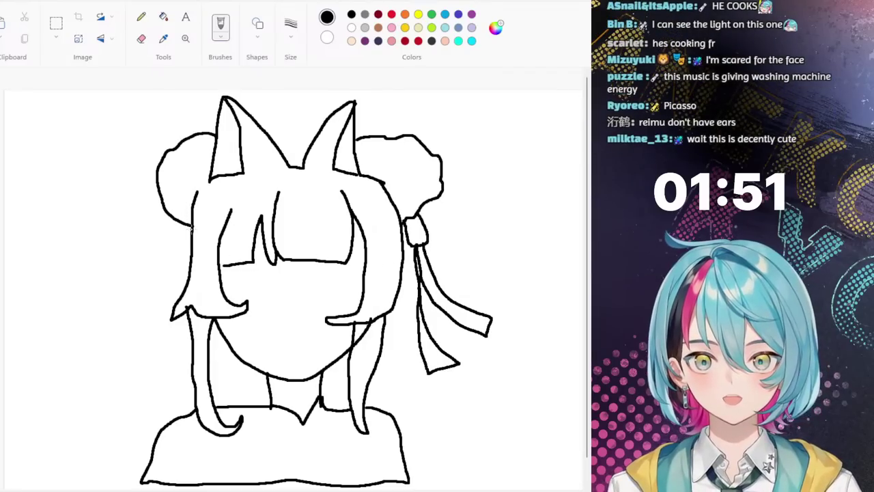
mouse_move(194, 226)
left_mouse_down()
mouse_move(161, 220)
mouse_move(151, 231)
mouse_move(178, 246)
mouse_move(191, 227)
mouse_move(163, 246)
mouse_move(158, 297)
left_mouse_up()
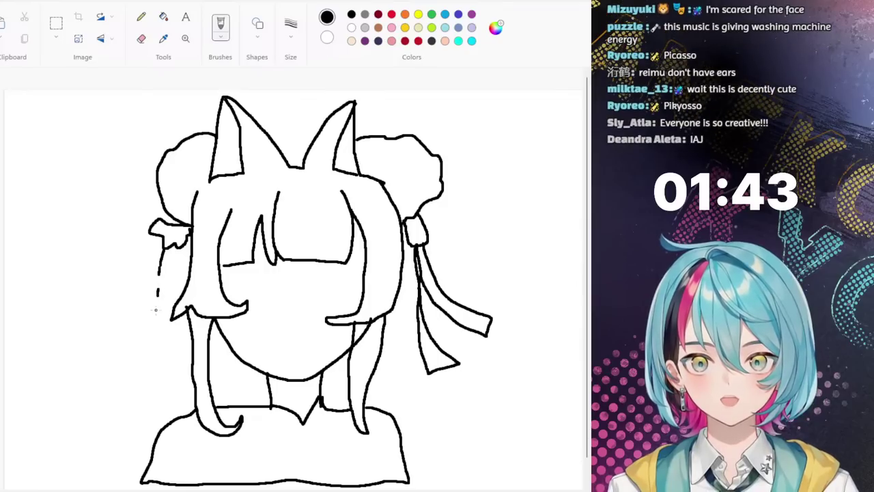
left_click_drag(153, 332, 153, 337)
left_click_drag(152, 351, 152, 357)
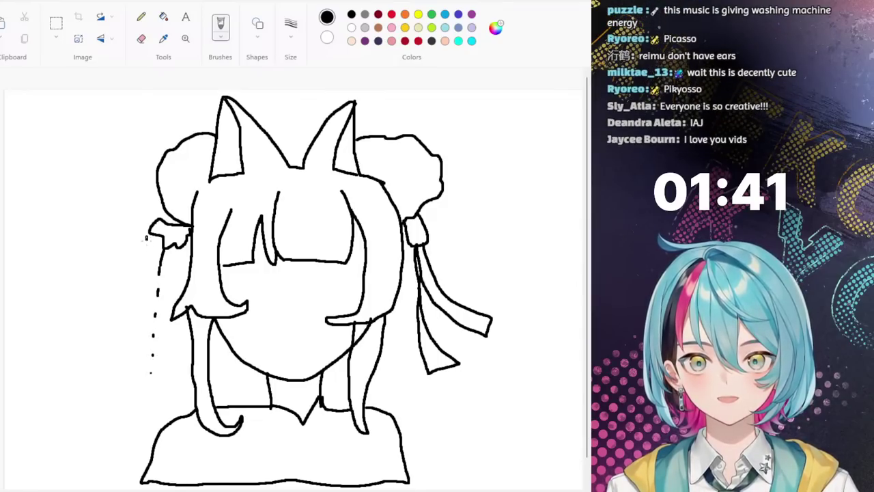
left_click_drag(135, 291, 136, 295)
left_click(123, 348)
left_click(122, 374)
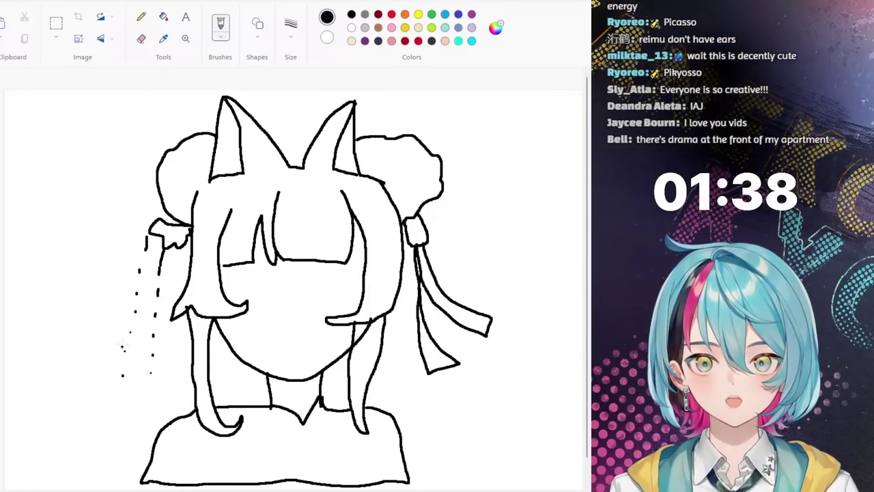
mouse_move(175, 223)
left_mouse_down()
mouse_move(162, 196)
mouse_move(146, 202)
mouse_move(149, 231)
mouse_move(179, 248)
mouse_move(179, 269)
mouse_move(165, 248)
mouse_move(133, 260)
mouse_move(162, 239)
left_mouse_up()
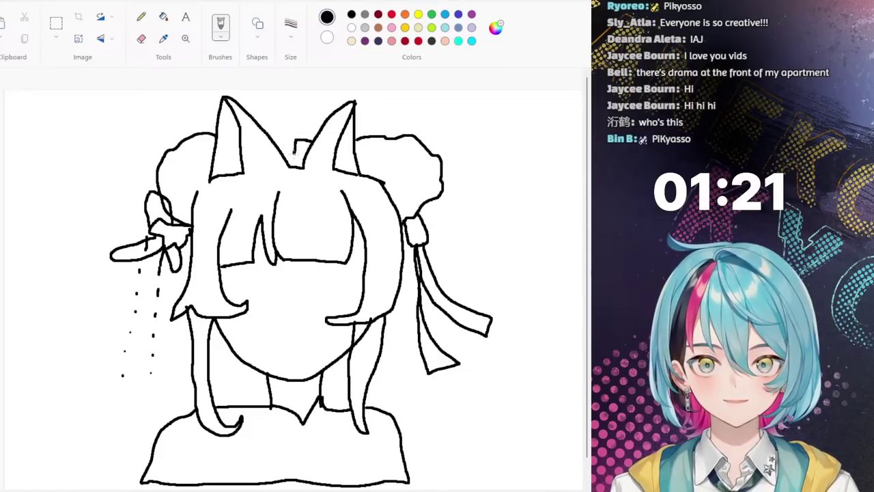
Step: Try to draw a headpiece between the fox ears, and undo the strokes
mouse_move(295, 155)
left_mouse_down()
mouse_move(295, 141)
mouse_move(272, 141)
left_mouse_up()
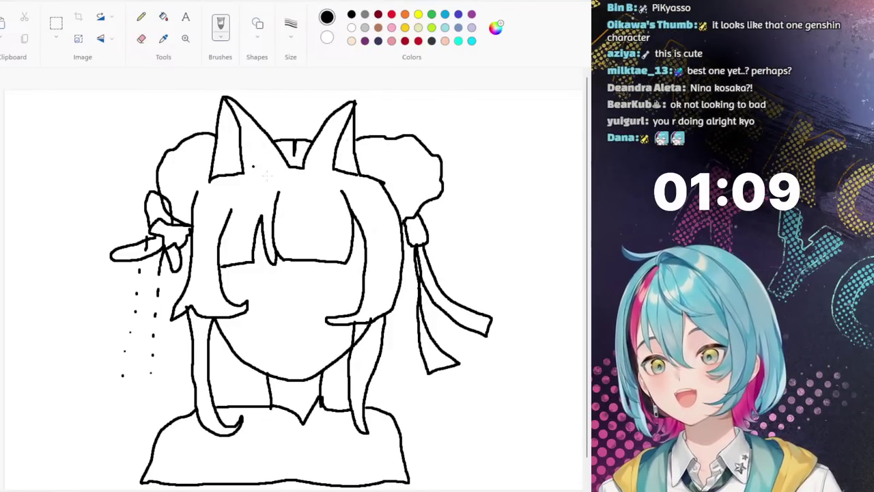
key("ctrl+z")
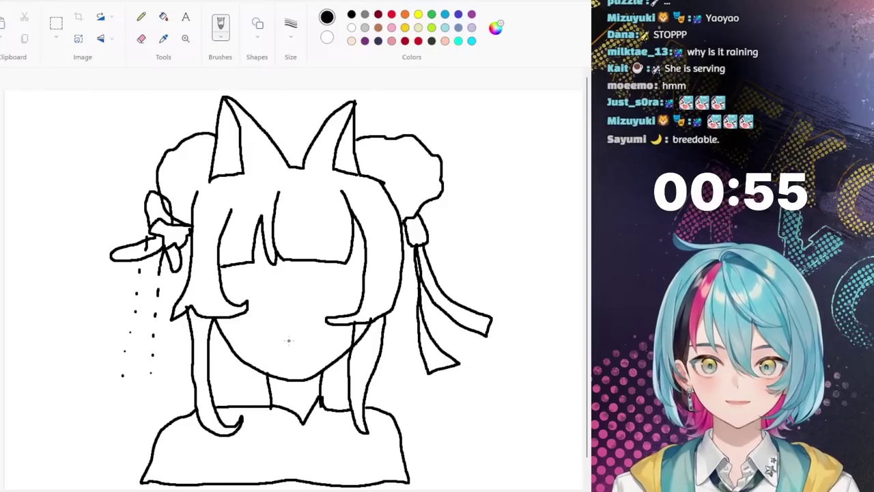
Step: Draw a small smiling mouth and short nose line, and outline both eyes with curved upper lash lines and short lower lines
left_click_drag(284, 347, 309, 346)
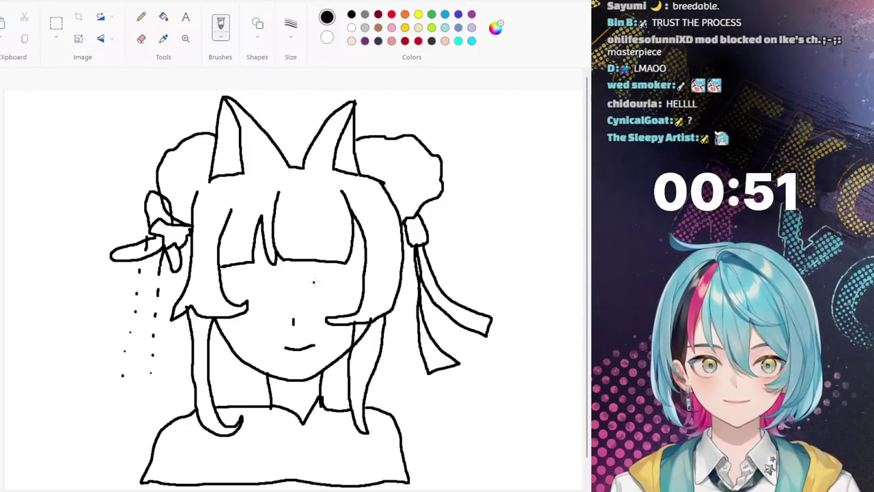
mouse_move(313, 280)
left_mouse_down()
mouse_move(343, 271)
mouse_move(353, 285)
left_mouse_up()
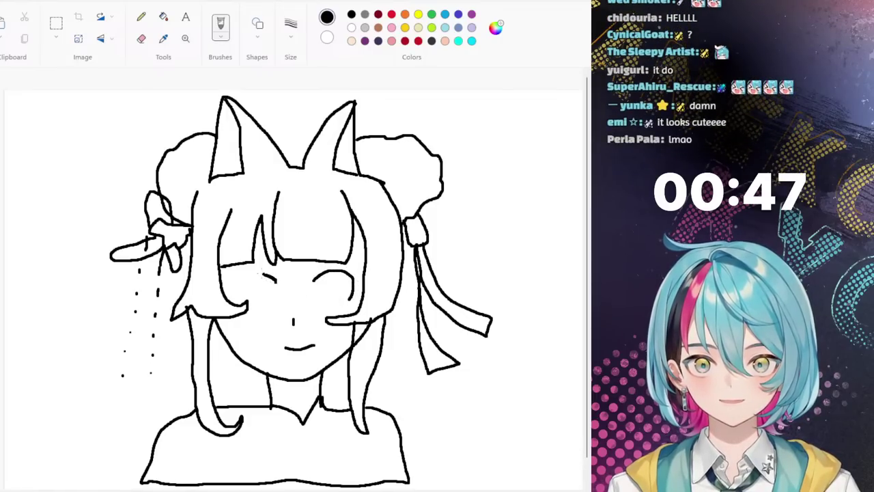
mouse_move(276, 280)
left_mouse_down()
mouse_move(256, 271)
mouse_move(235, 282)
mouse_move(233, 305)
left_mouse_up()
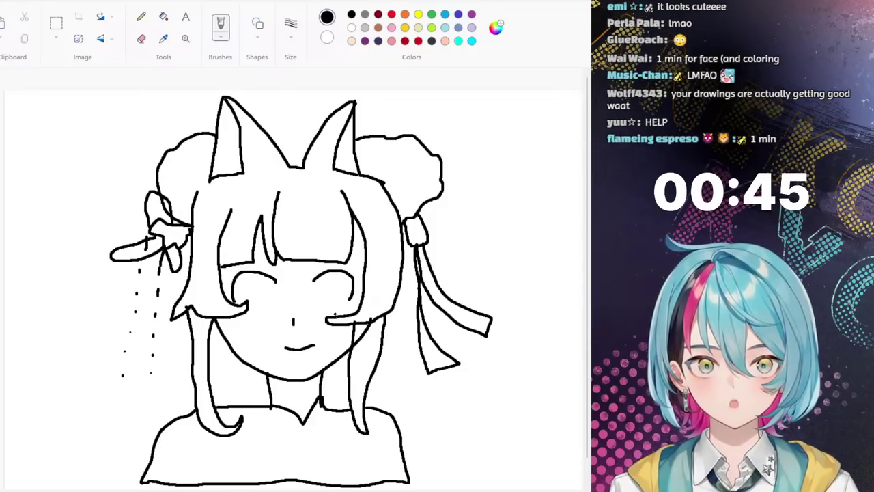
left_click_drag(338, 301, 325, 306)
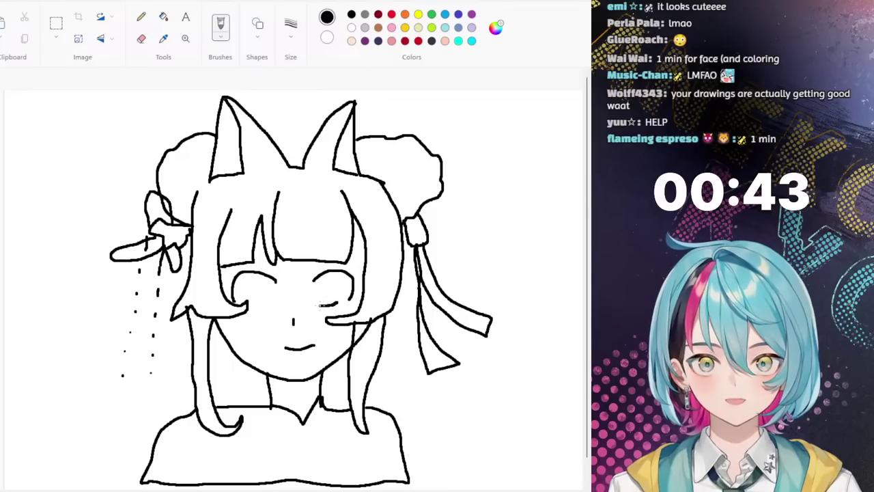
left_click_drag(261, 310, 250, 311)
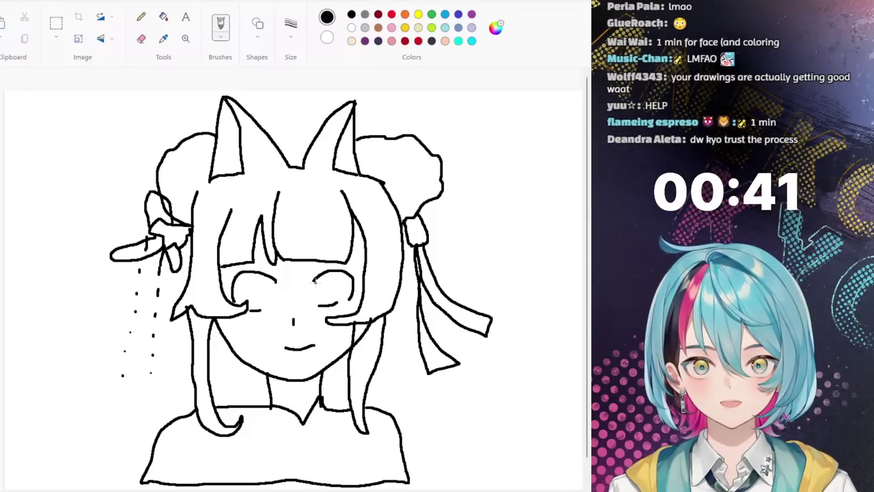
Step: Add a second inner curve under each upper lash line, and draw a round iris in both eyes
mouse_move(318, 279)
left_mouse_down()
mouse_move(344, 283)
mouse_move(349, 302)
left_mouse_up()
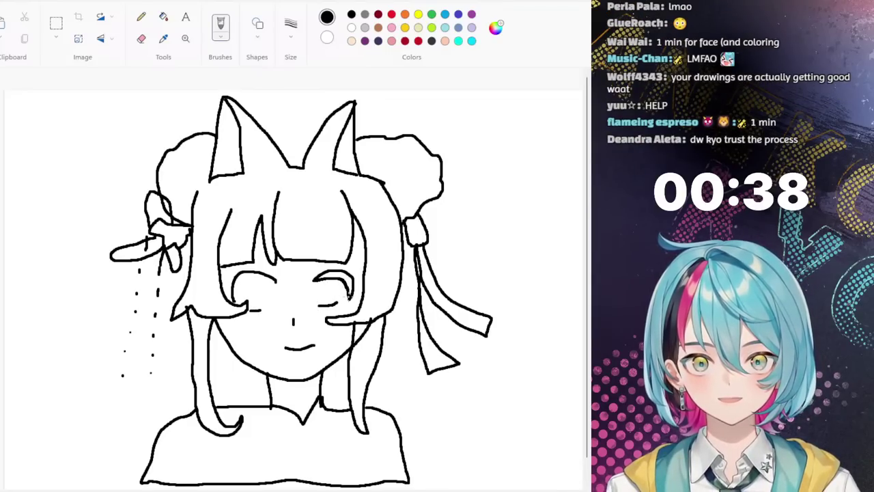
left_click_drag(277, 282, 242, 284)
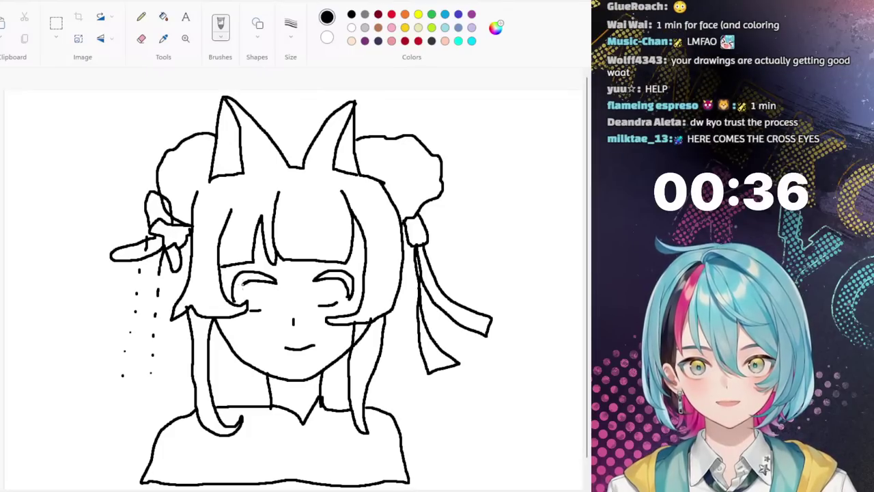
mouse_move(327, 280)
left_mouse_down()
mouse_move(322, 304)
mouse_move(344, 280)
left_mouse_up()
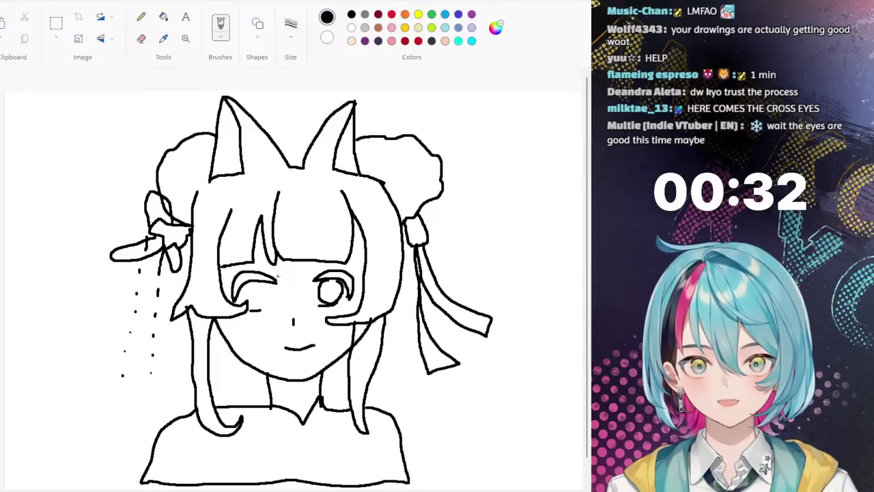
mouse_move(257, 281)
left_mouse_down()
mouse_move(248, 292)
mouse_move(271, 288)
mouse_move(265, 308)
mouse_move(249, 301)
left_mouse_up()
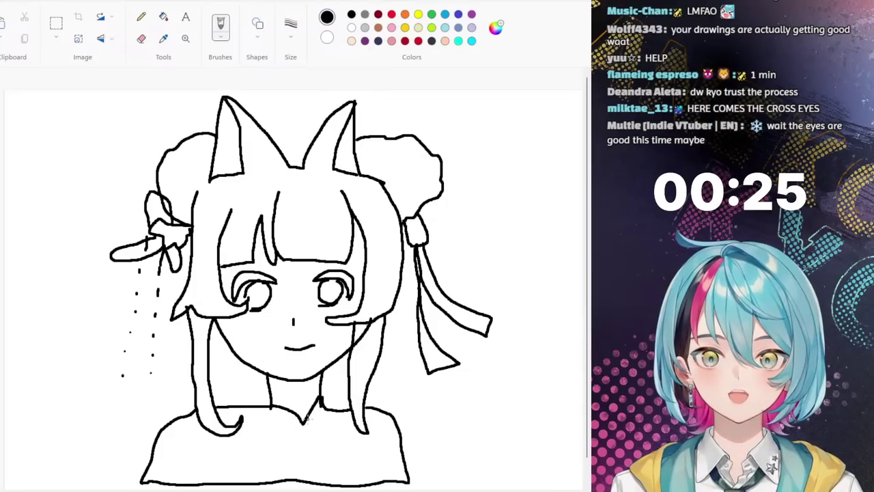
Step: Draw a crossed kimono-style collar running from the neckline down to the lower edge of the body
left_click_drag(307, 415, 263, 478)
left_click_drag(294, 410, 256, 478)
mouse_move(261, 404)
left_mouse_down()
mouse_move(273, 444)
mouse_move(280, 432)
left_mouse_up()
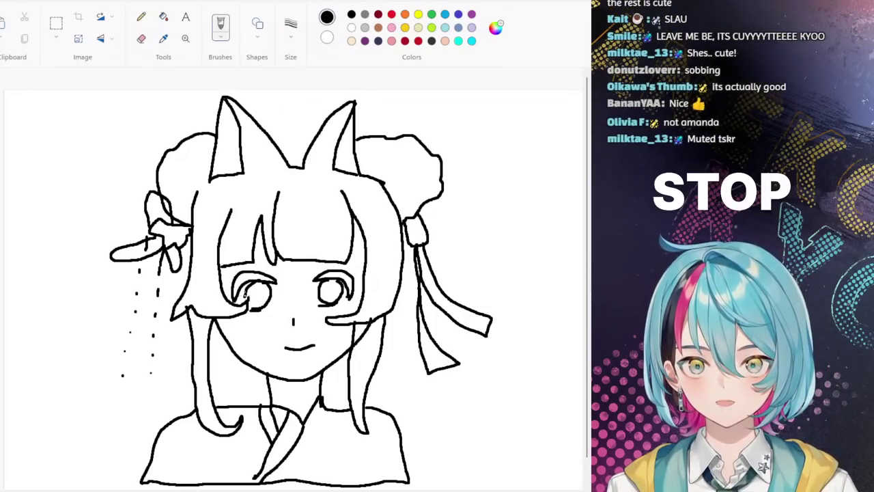
Step: Fill the upper lashes of both eyes with black
left_click(163, 16)
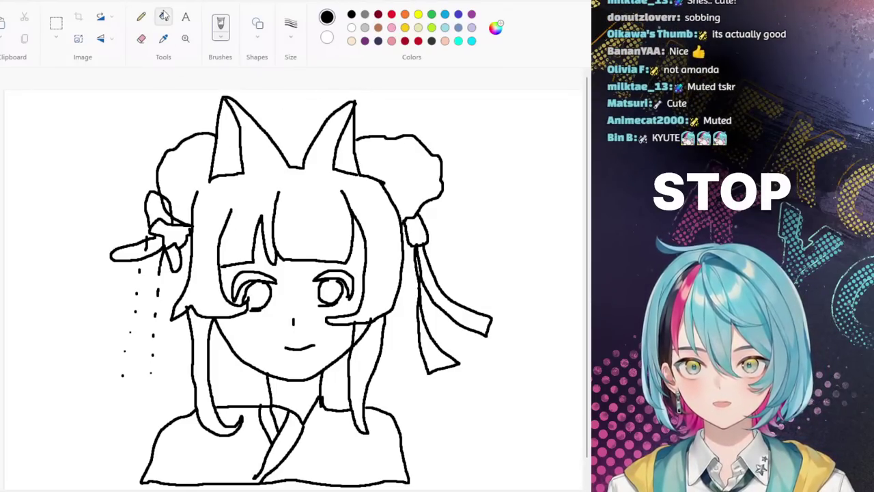
left_click(253, 280)
left_click(335, 280)
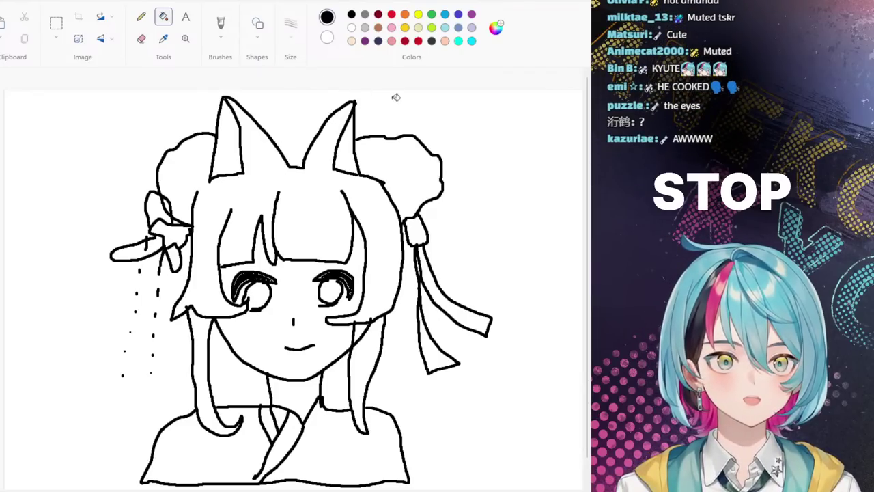
Step: Fill the hair, outer ears, both buns and both long side locks with dark purple
left_click(471, 14)
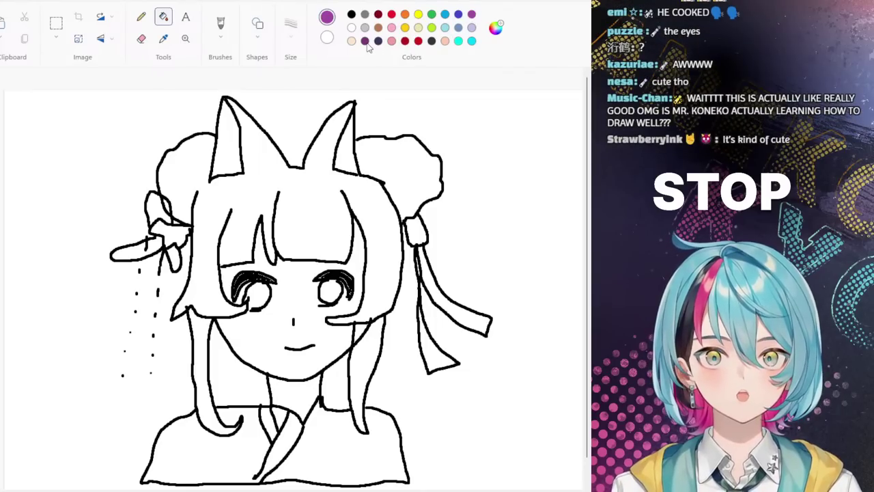
left_click(321, 199)
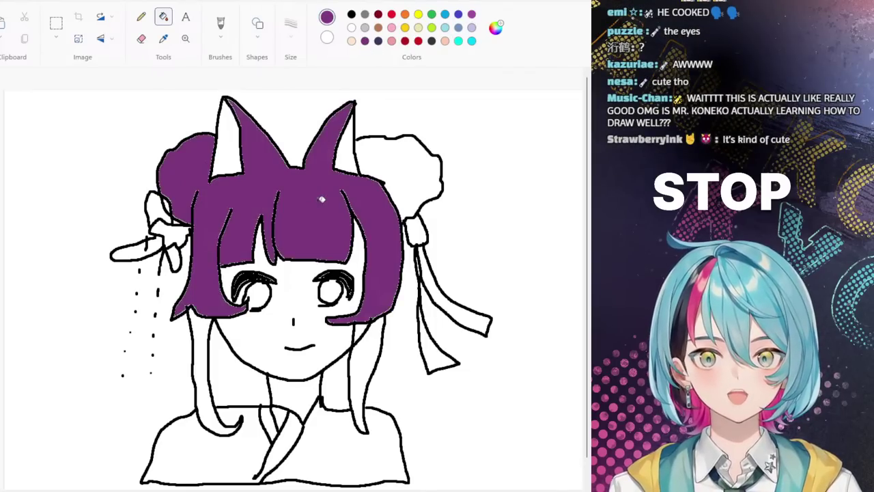
left_click(410, 163)
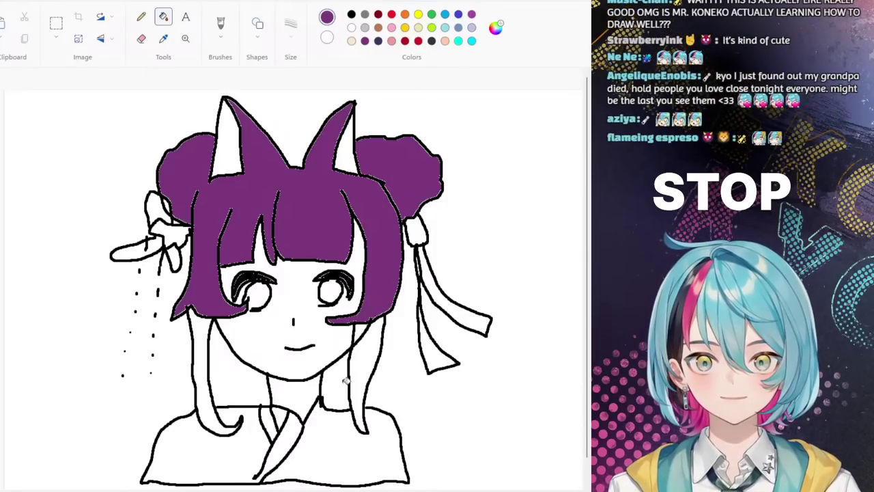
left_click(362, 360)
left_click(202, 353)
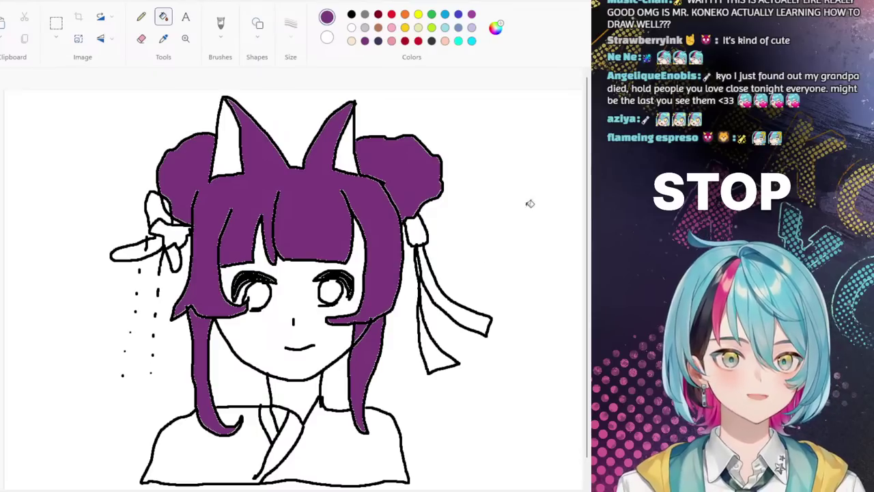
Step: Fill the two ribbon tails with pink, and the ribbon tie and the ornament's centre with yellow
left_click(392, 27)
left_click(449, 302)
left_click(440, 356)
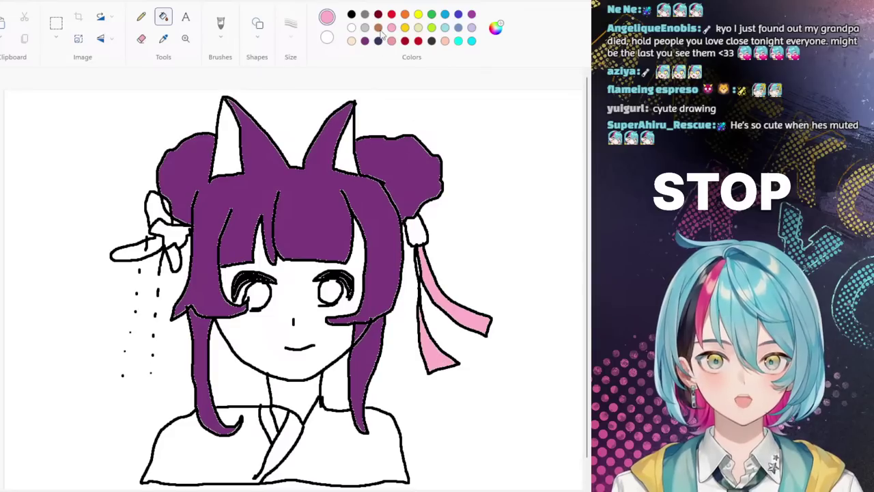
left_click(418, 14)
left_click(417, 227)
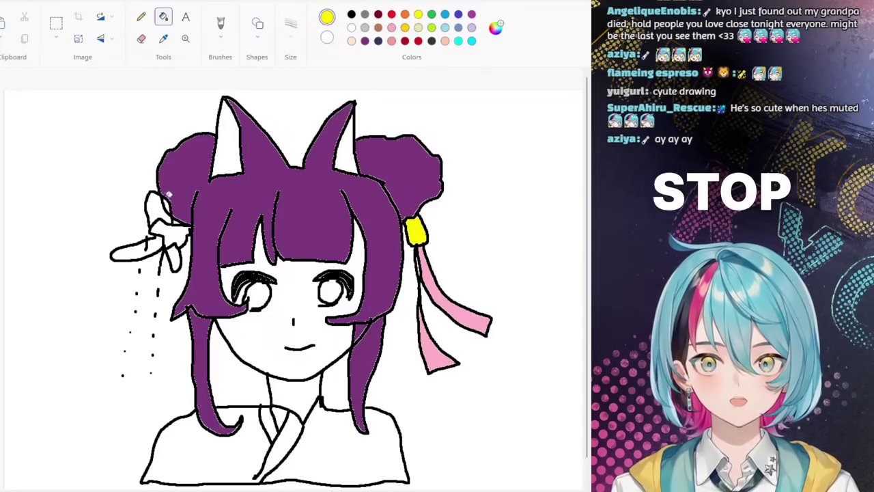
left_click(171, 232)
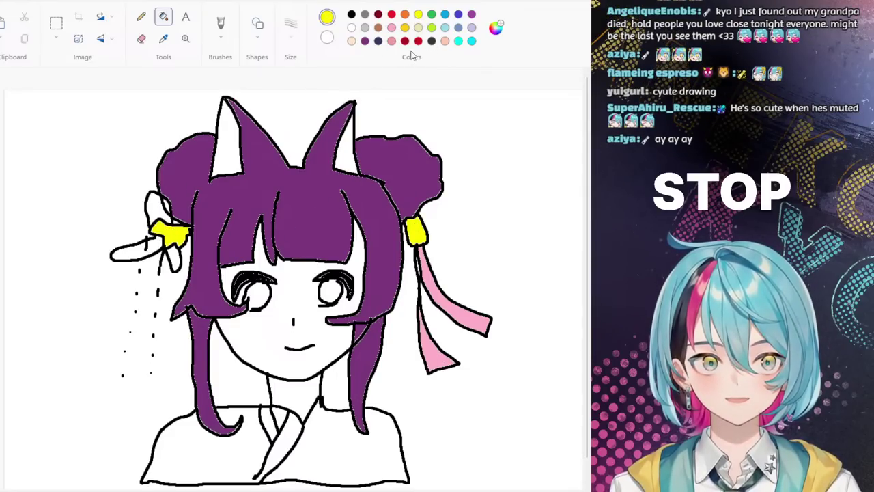
Step: Fill the inside of both fox ears with dark navy blue
left_click(377, 41)
left_click(353, 154)
left_click(233, 162)
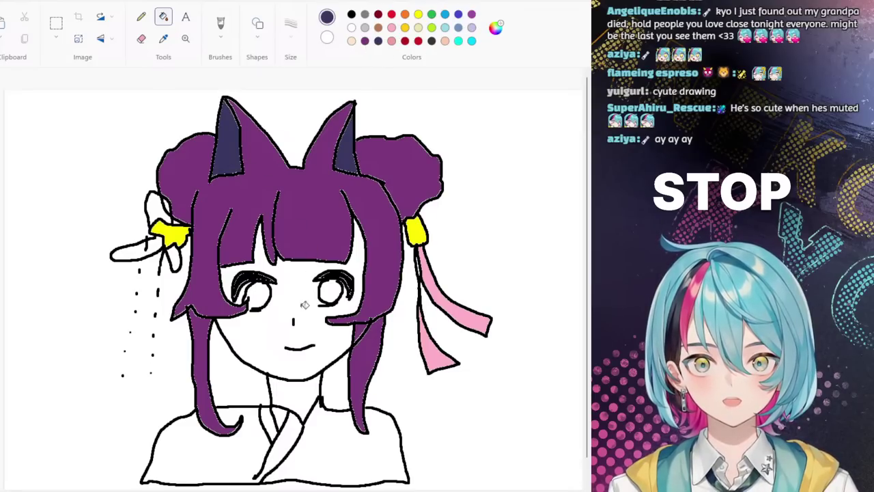
Step: Fill the right-hand iris with lavender, try the same fill on the left-hand iris, and undo that second fill
left_click(471, 27)
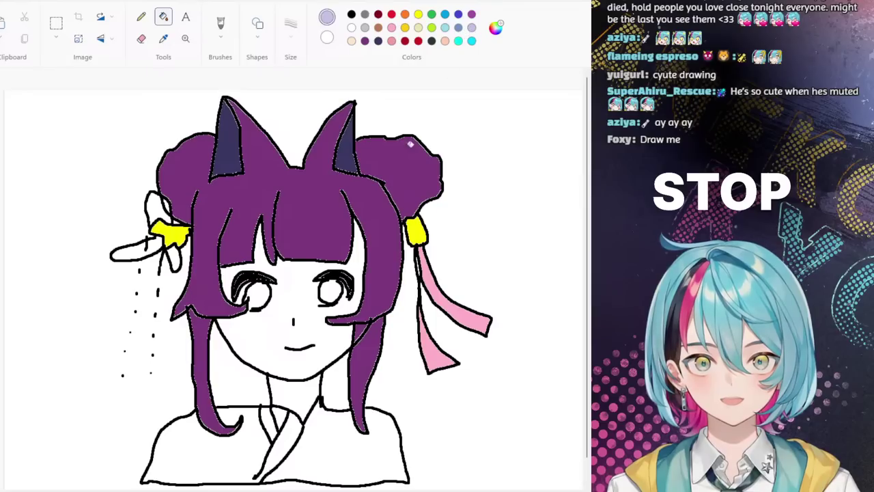
left_click(332, 291)
key("ctrl+z")
left_click(260, 292)
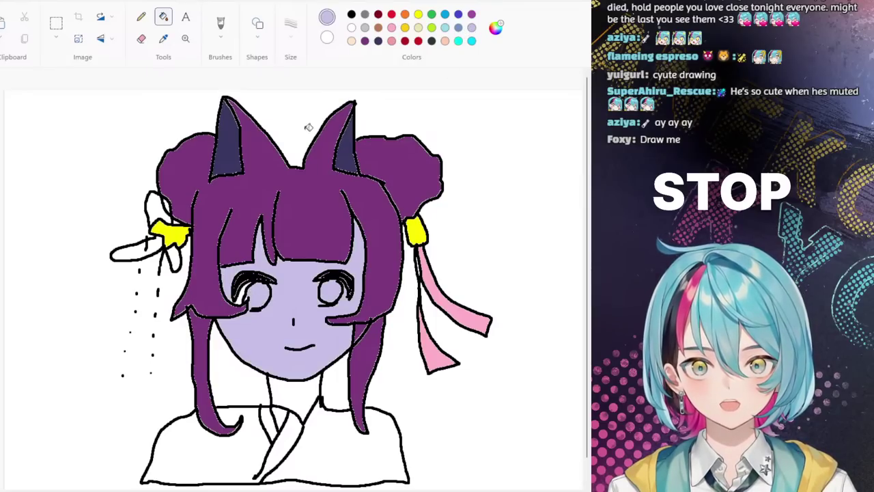
key("ctrl+z")
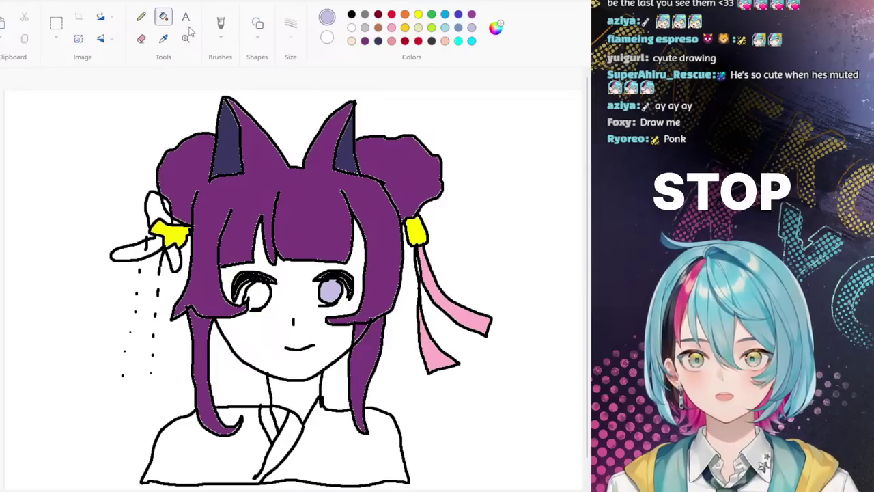
Step: Close the gap in the left-hand iris outline with the brush, and fill the iris with lavender
left_click(219, 27)
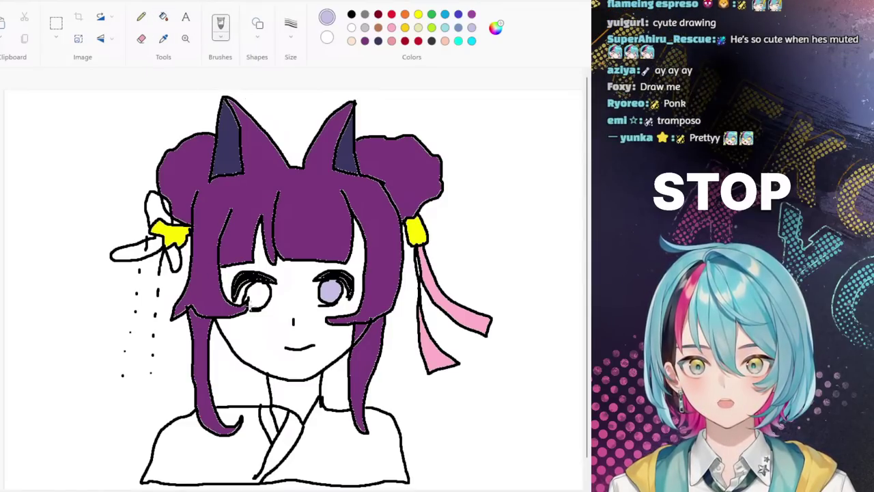
left_click(163, 17)
left_click(257, 295)
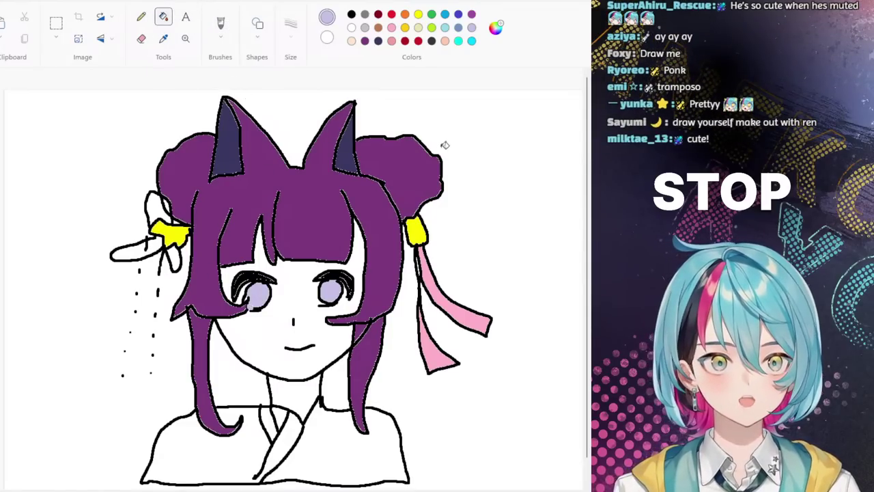
Step: Draw small black pupils inside both irises with the brush
left_click(351, 13)
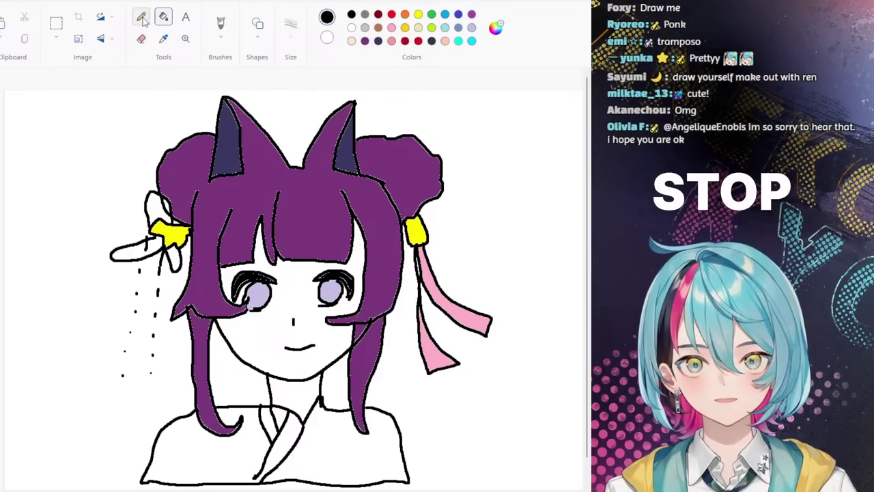
left_click(220, 25)
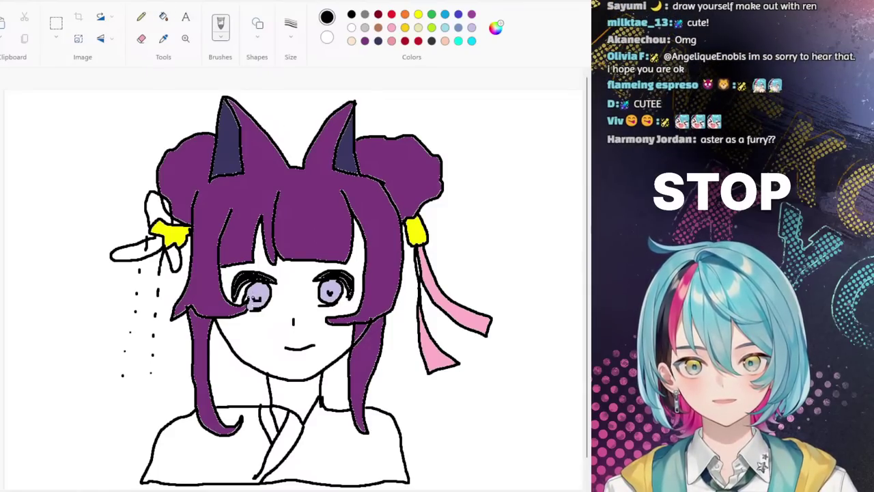
Step: Fill the face and the neck with the light beige skin colour
left_click(351, 40)
left_click(163, 17)
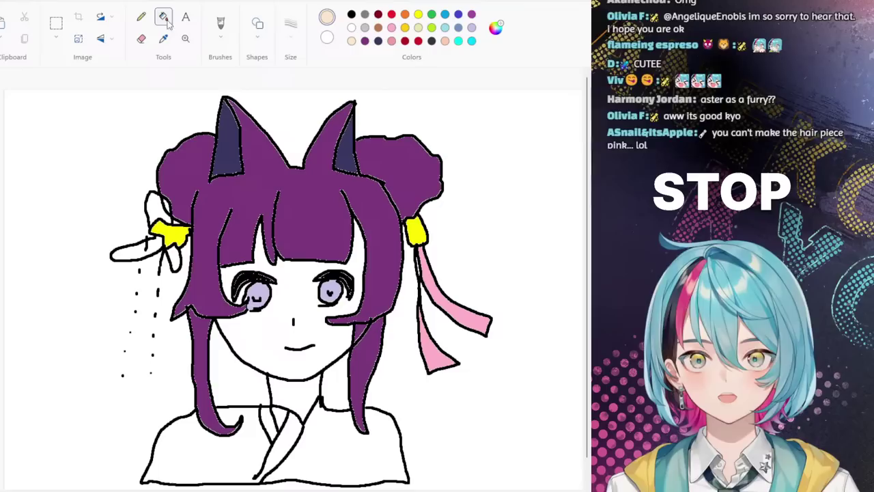
left_click(293, 300)
left_click(296, 397)
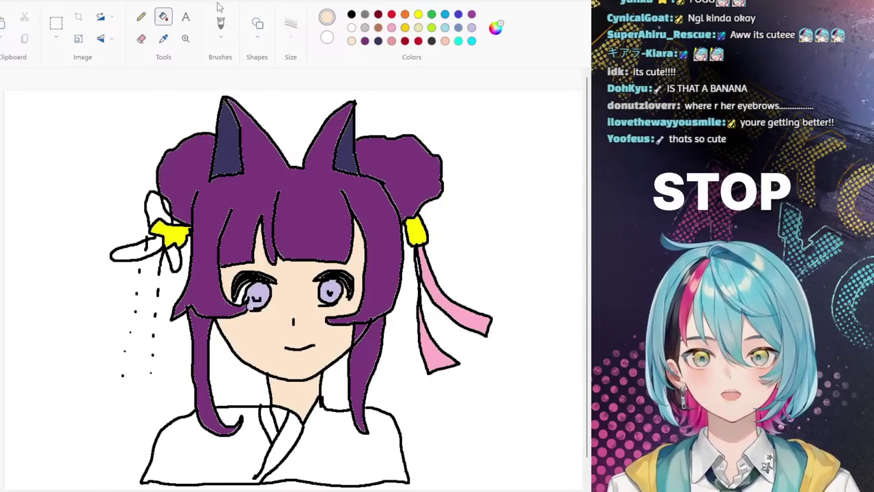
Step: Draw a thin black curved eyebrow over the fringe above each eye with the brush
left_click(220, 24)
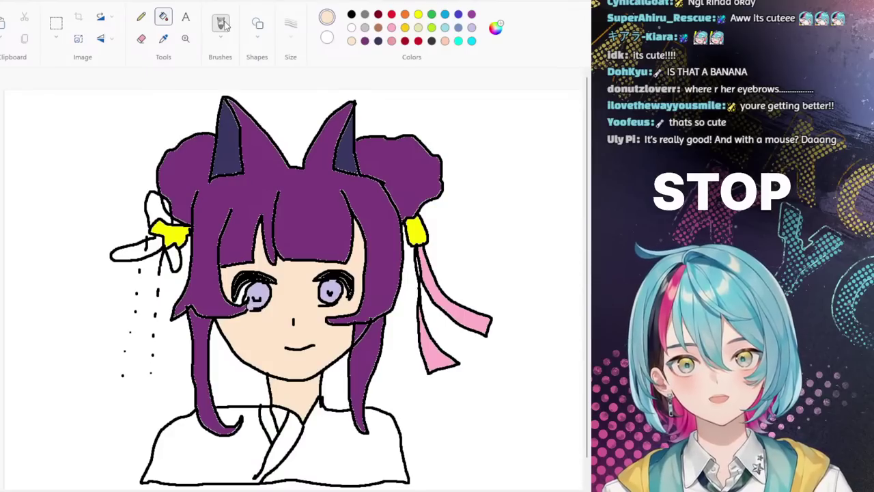
left_click(351, 15)
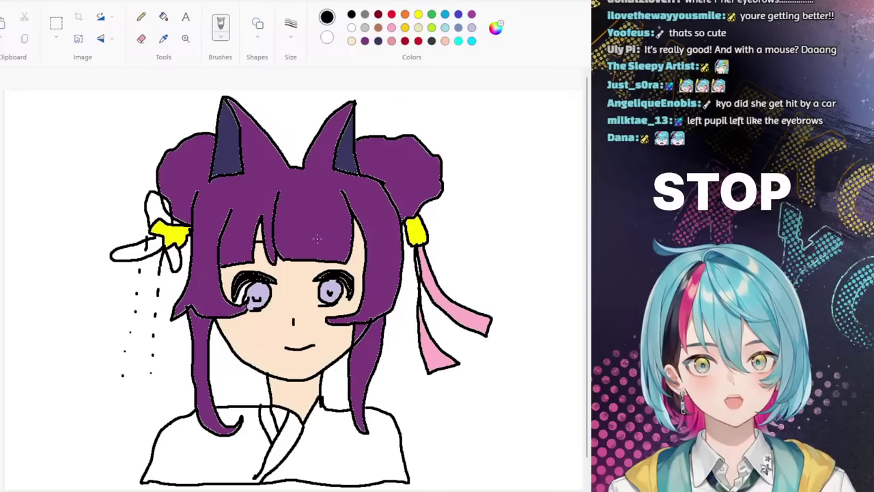
left_click_drag(316, 238, 354, 235)
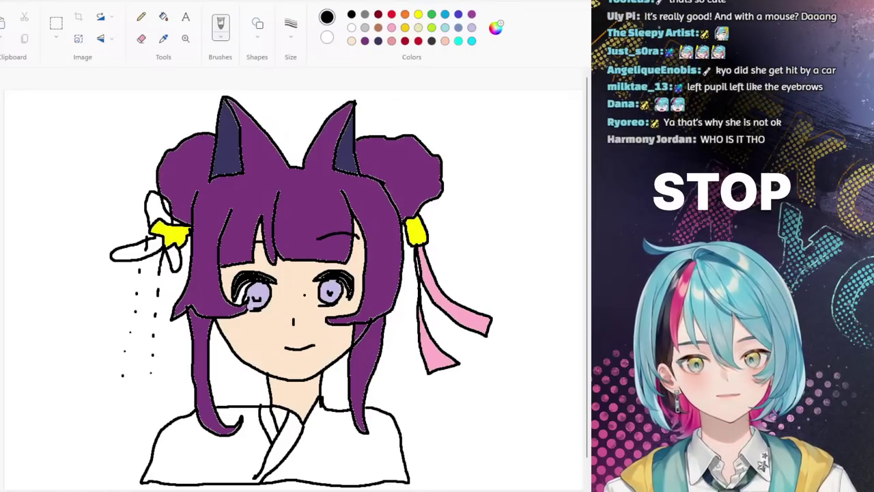
left_click_drag(263, 238, 228, 242)
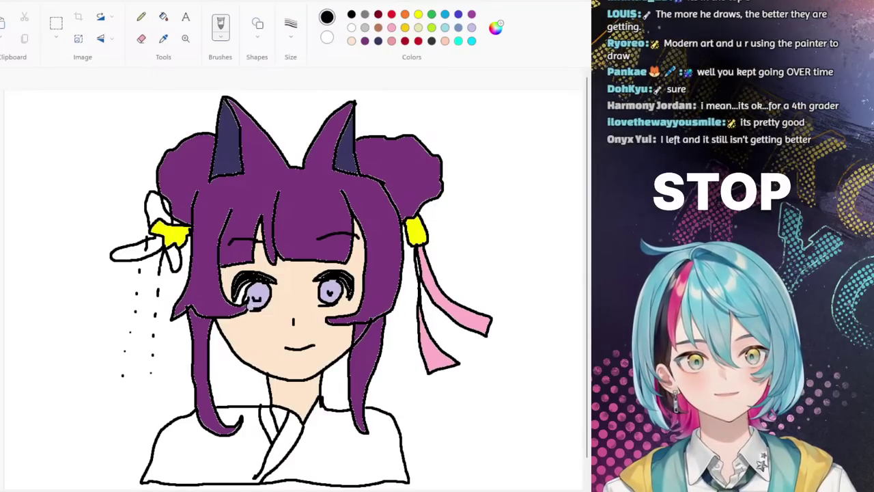
left_click(100, 152)
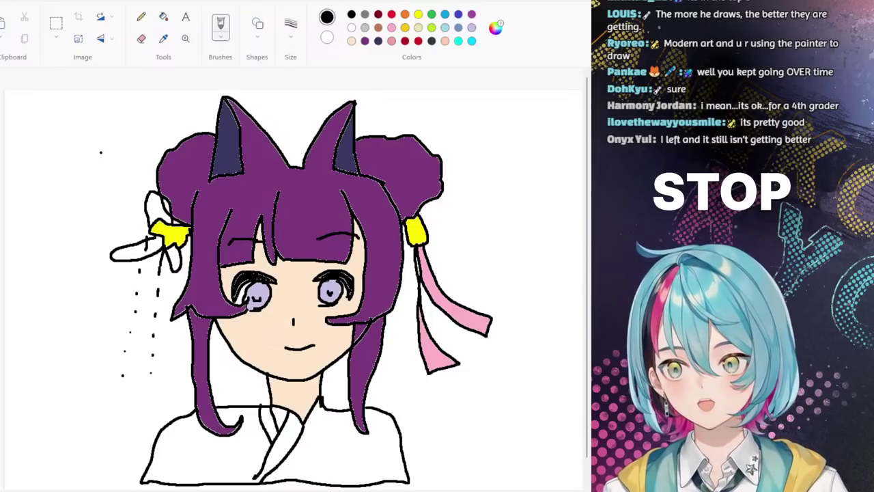
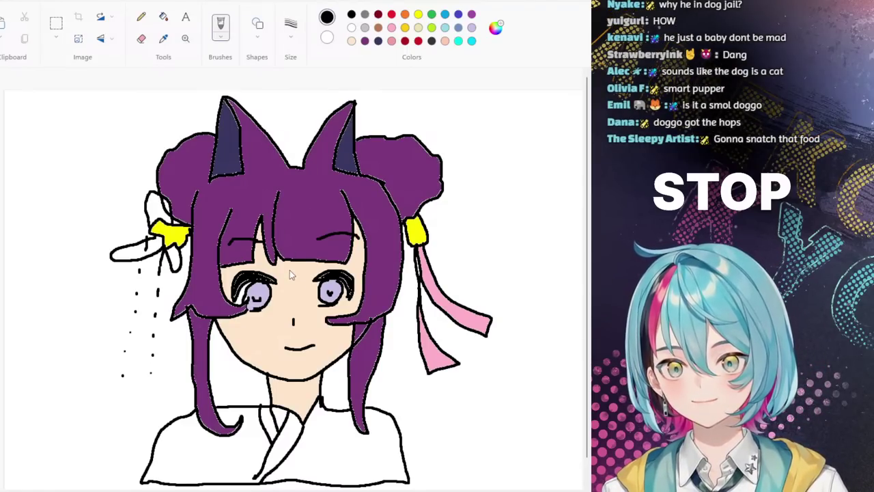
Step: Clear the whole canvas and outline a rounded hood opening in black, narrowing to a pointed tip below the chin
key("ctrl+a")
key("Delete")
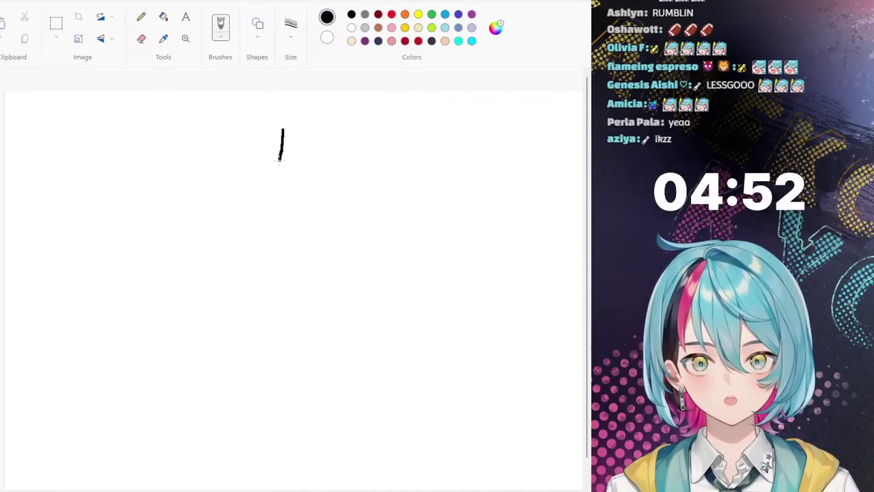
mouse_move(280, 161)
left_mouse_down()
mouse_move(237, 181)
mouse_move(204, 215)
mouse_move(202, 296)
mouse_move(243, 362)
left_mouse_up()
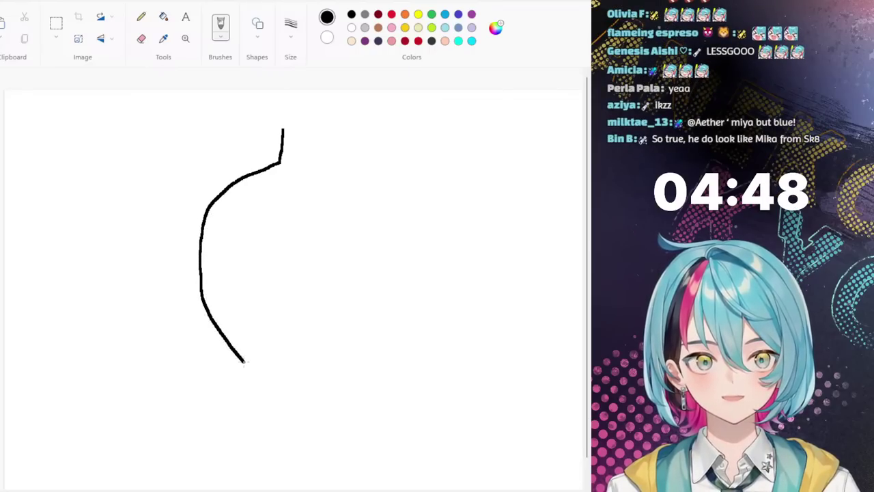
mouse_move(294, 166)
left_mouse_down()
mouse_move(347, 185)
mouse_move(382, 293)
mouse_move(377, 315)
mouse_move(353, 347)
mouse_move(289, 378)
mouse_move(277, 439)
mouse_move(246, 364)
left_mouse_up()
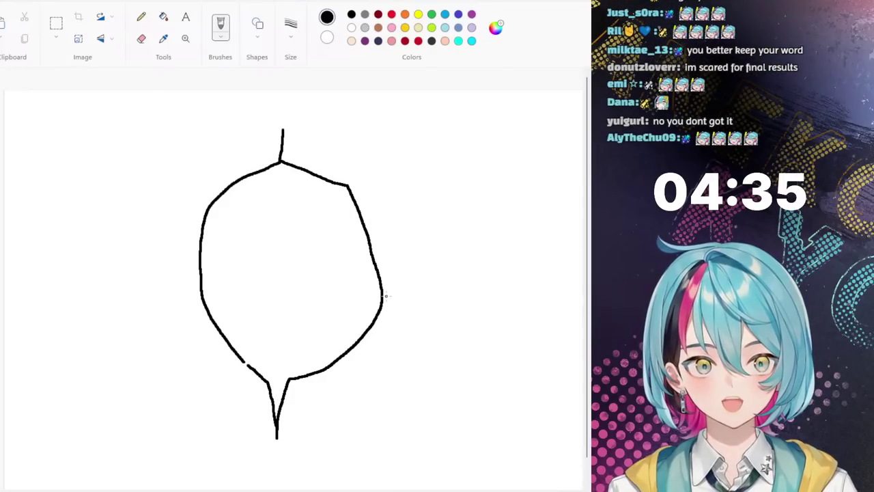
Step: Draw the hood's top edge with the right-hand cat ear, and continue its outer edge down to the chin
mouse_move(284, 128)
left_mouse_down()
mouse_move(353, 142)
mouse_move(433, 116)
mouse_move(442, 158)
mouse_move(424, 186)
mouse_move(398, 197)
left_mouse_up()
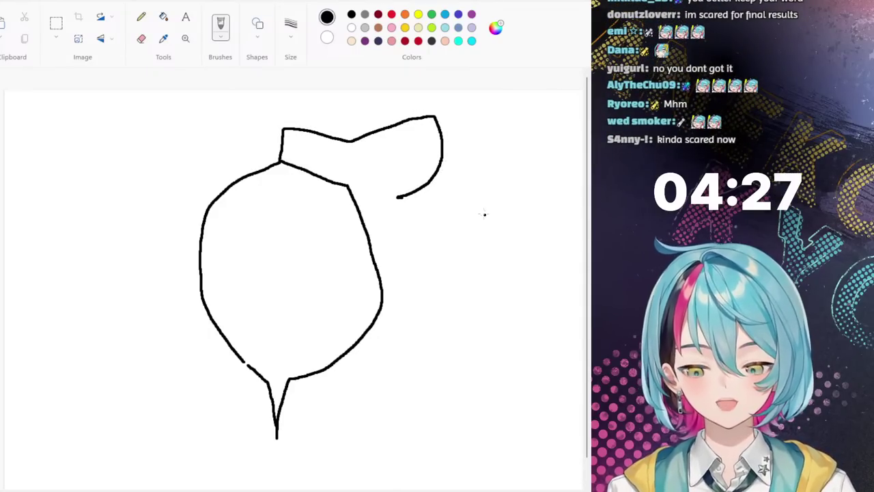
key("ctrl+z")
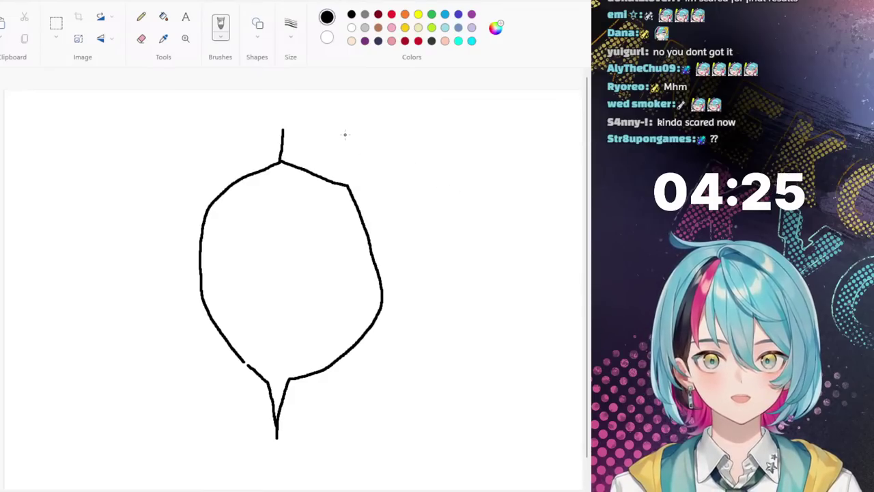
mouse_move(341, 140)
left_mouse_down()
mouse_move(418, 114)
mouse_move(406, 181)
left_mouse_up()
mouse_move(336, 137)
left_mouse_down()
mouse_move(296, 121)
mouse_move(282, 140)
left_mouse_up()
mouse_move(407, 180)
left_mouse_down()
mouse_move(424, 283)
mouse_move(405, 350)
mouse_move(375, 381)
mouse_move(300, 387)
left_mouse_up()
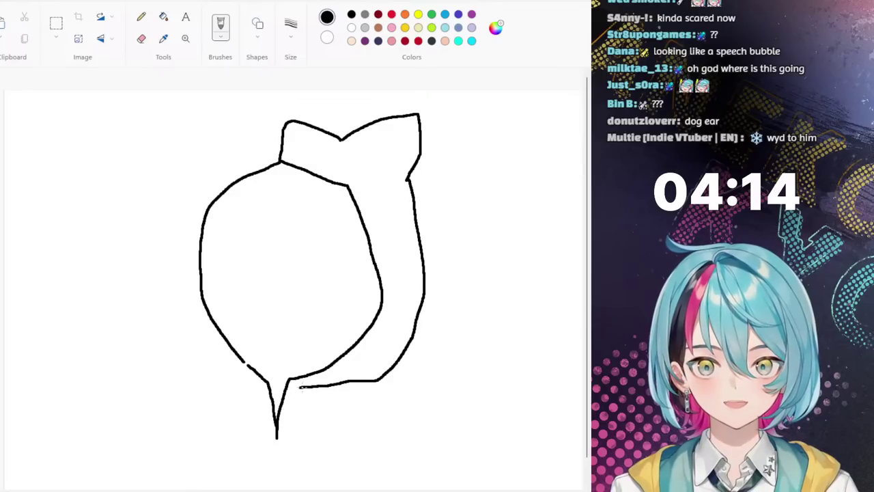
Step: Draw the hood's left-hand outer edge and cat ear, closing the outline at the top seam
mouse_move(302, 386)
left_mouse_down()
mouse_move(266, 390)
mouse_move(194, 365)
mouse_move(145, 361)
mouse_move(140, 342)
mouse_move(168, 282)
mouse_move(175, 208)
left_mouse_up()
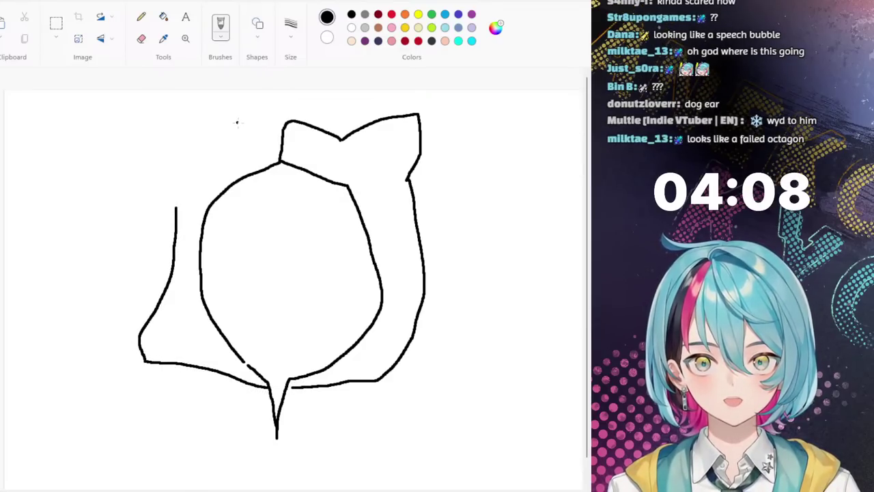
mouse_move(244, 123)
left_mouse_down()
mouse_move(177, 101)
mouse_move(165, 138)
mouse_move(171, 208)
mouse_move(247, 121)
mouse_move(288, 122)
left_mouse_up()
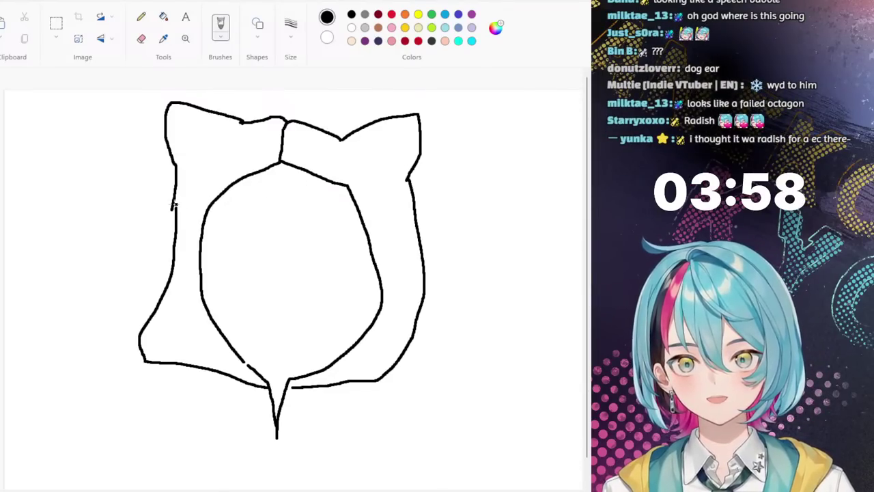
left_click_drag(173, 204, 175, 209)
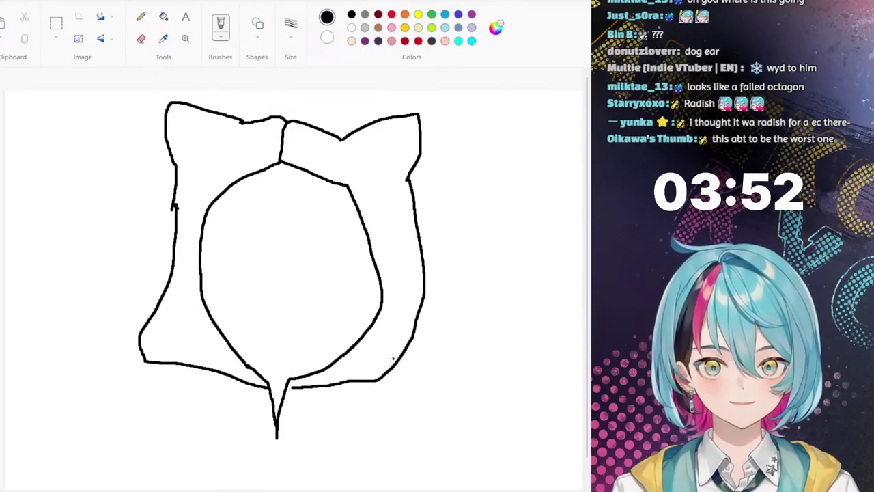
Step: Outline wide shoulders on both sides below the hood, and draw the curved jawline inside the hood opening
mouse_move(395, 365)
left_mouse_down()
mouse_move(473, 373)
mouse_move(504, 392)
mouse_move(531, 464)
left_mouse_up()
mouse_move(145, 362)
left_mouse_down()
mouse_move(106, 379)
mouse_move(72, 445)
mouse_move(69, 474)
left_mouse_up()
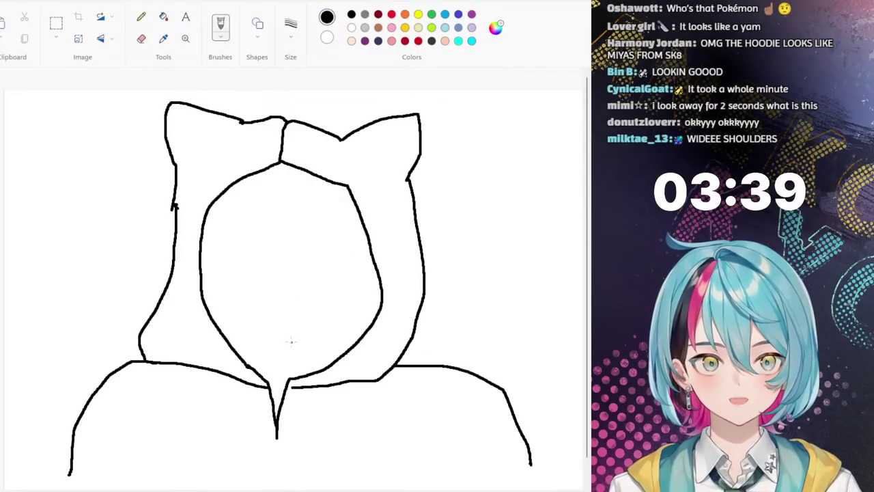
mouse_move(292, 340)
left_mouse_down()
mouse_move(334, 324)
mouse_move(359, 277)
left_mouse_up()
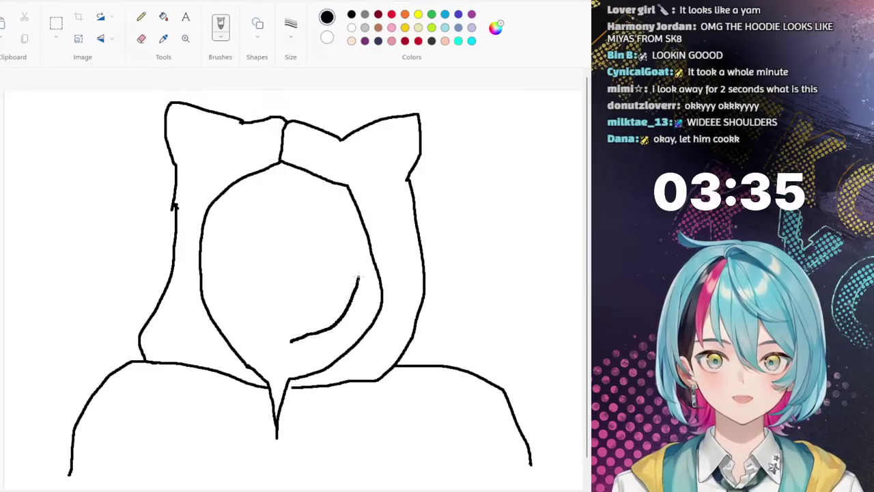
mouse_move(288, 341)
left_mouse_down()
mouse_move(245, 307)
mouse_move(237, 268)
left_mouse_up()
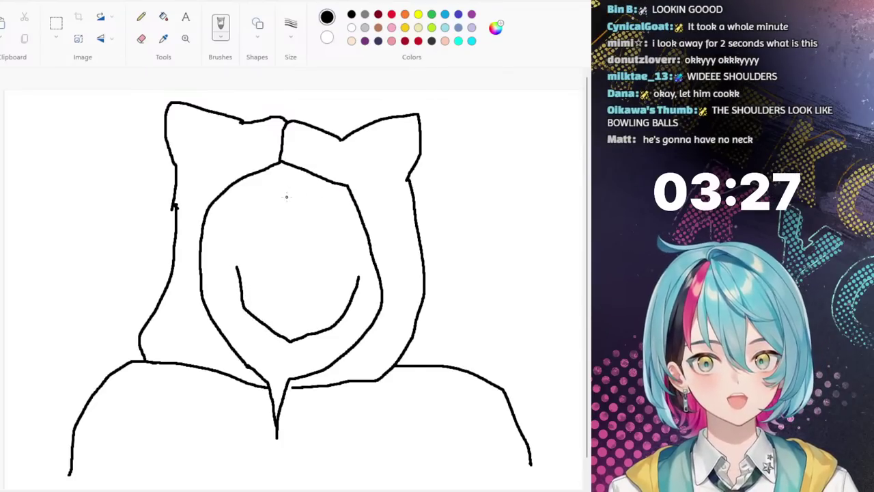
Step: Draw the pointed right-hand fringe strands and jagged side hair, and add the neck with a collar band
mouse_move(286, 195)
left_mouse_down()
mouse_move(288, 261)
mouse_move(304, 278)
mouse_move(301, 231)
mouse_move(317, 287)
mouse_move(323, 207)
mouse_move(335, 220)
mouse_move(319, 268)
left_mouse_up()
key("ctrl+z")
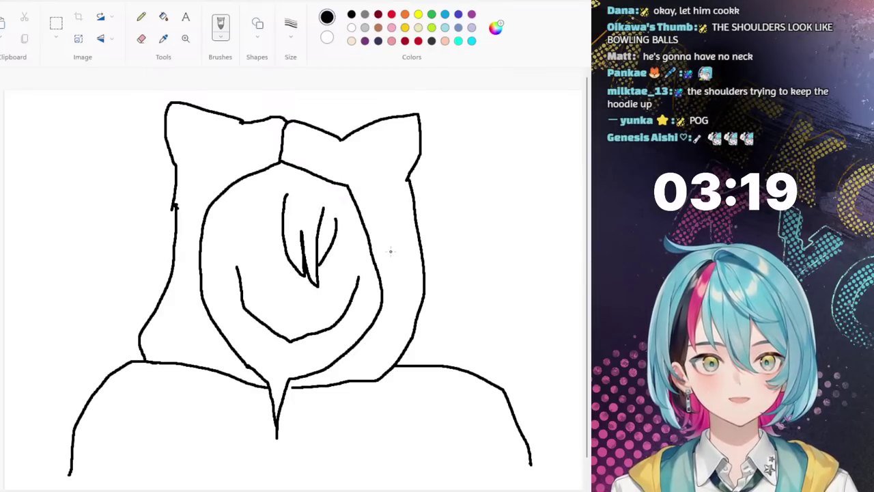
mouse_move(336, 219)
left_mouse_down()
mouse_move(335, 231)
mouse_move(372, 271)
left_mouse_up()
key("ctrl+z")
mouse_move(336, 231)
left_mouse_down()
mouse_move(376, 271)
mouse_move(360, 277)
left_mouse_up()
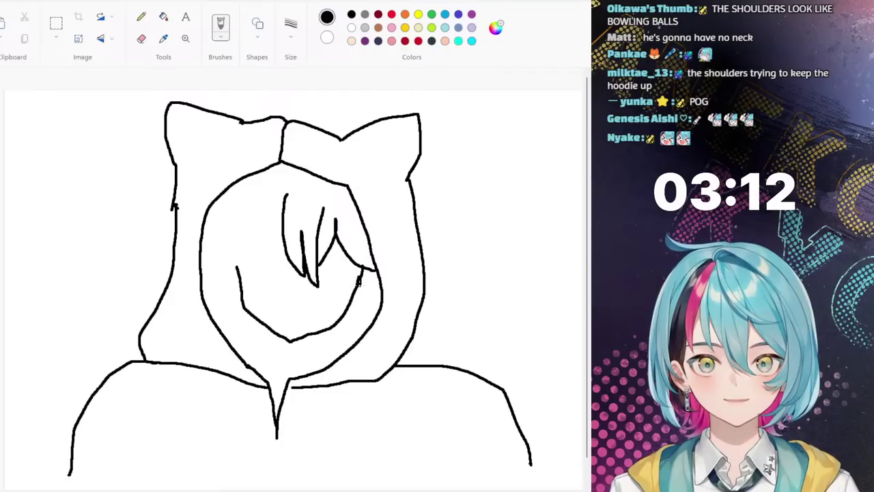
mouse_move(358, 281)
left_mouse_down()
mouse_move(357, 322)
mouse_move(340, 337)
mouse_move(319, 333)
mouse_move(318, 365)
left_mouse_up()
mouse_move(267, 328)
left_mouse_down()
mouse_move(275, 333)
mouse_move(250, 366)
mouse_move(280, 355)
mouse_move(317, 362)
mouse_move(257, 360)
left_mouse_up()
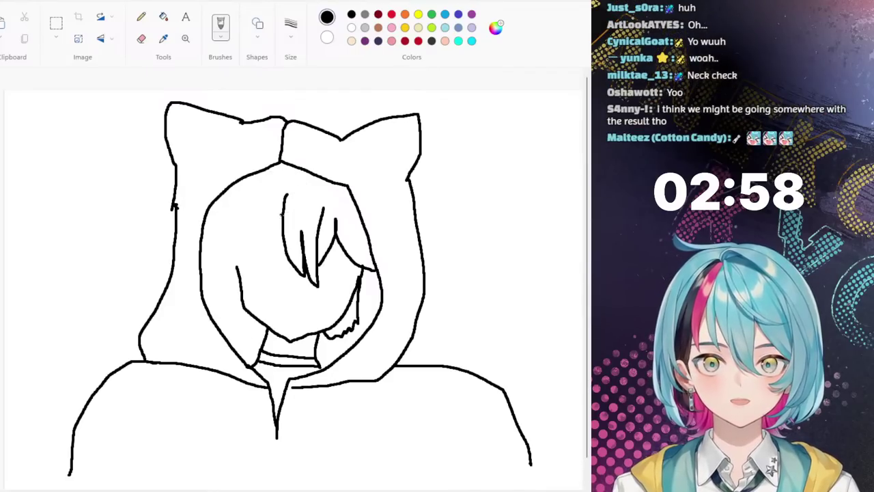
Step: Try a jagged left-hand fringe with a long side lock, and undo those strokes
mouse_move(281, 231)
left_mouse_down()
mouse_move(263, 242)
mouse_move(254, 253)
mouse_move(240, 242)
mouse_move(237, 292)
mouse_move(250, 326)
mouse_move(236, 314)
mouse_move(230, 273)
left_mouse_up()
mouse_move(226, 237)
left_mouse_down()
mouse_move(219, 256)
mouse_move(202, 205)
left_mouse_up()
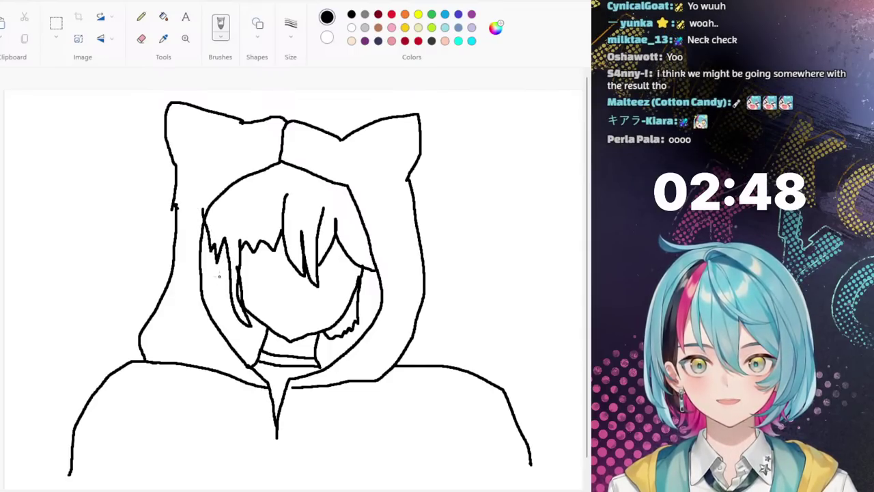
key("ctrl+z")
key("ctrl+z")
key("ctrl+z")
key("ctrl+z")
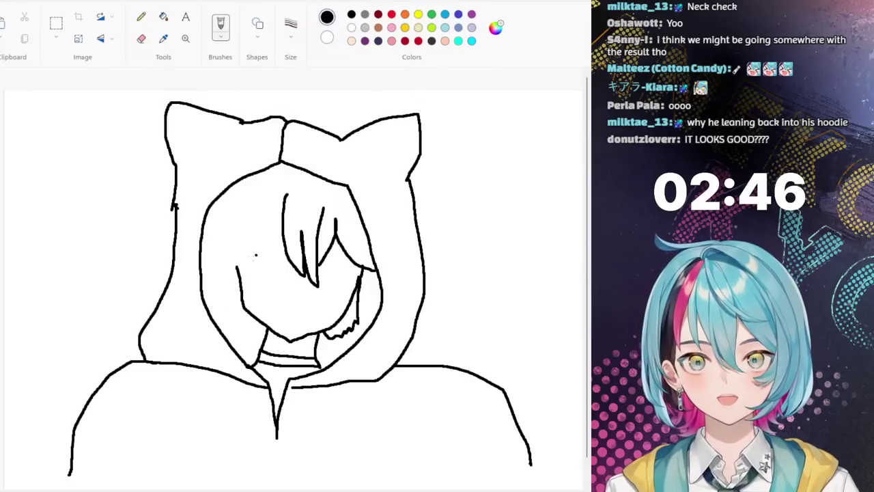
Step: Draw the left-hand hair with a jagged fringe, choppy side strands beside the cheek and a curved parting line
left_click_drag(274, 233, 283, 232)
left_click_drag(275, 244, 259, 251)
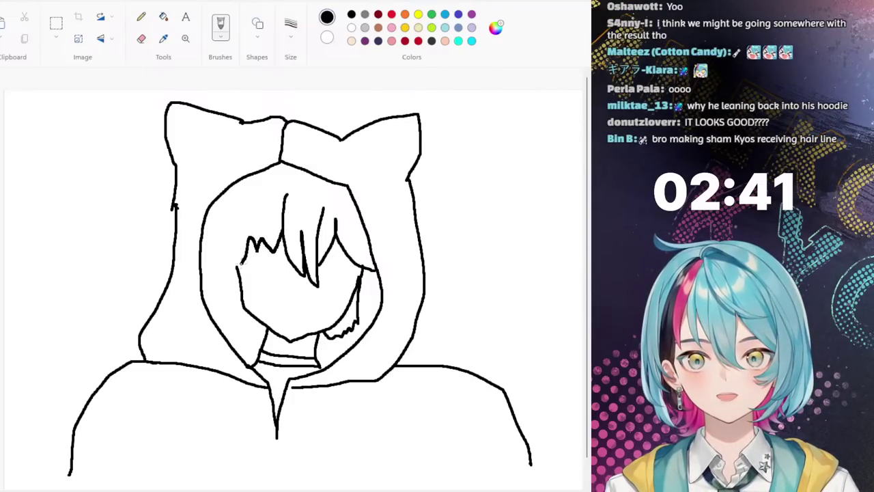
mouse_move(240, 292)
left_mouse_down()
mouse_move(247, 313)
mouse_move(233, 296)
mouse_move(218, 303)
mouse_move(210, 261)
left_mouse_up()
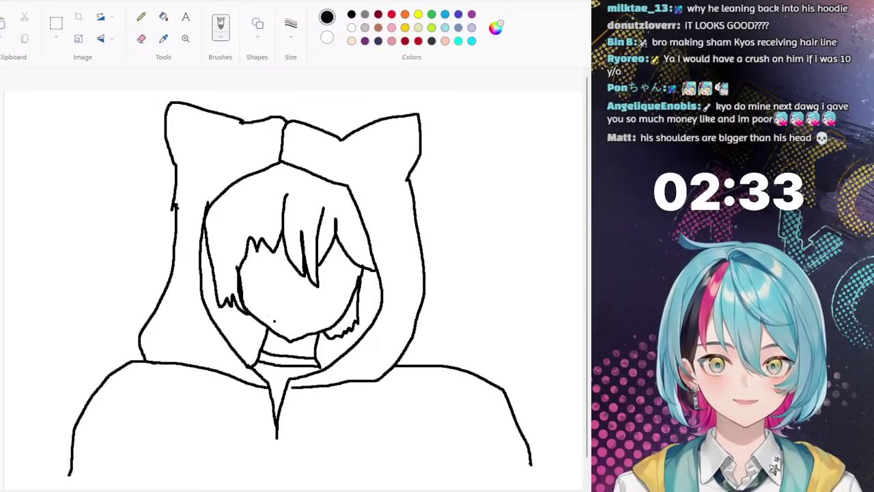
left_click_drag(234, 319, 247, 328)
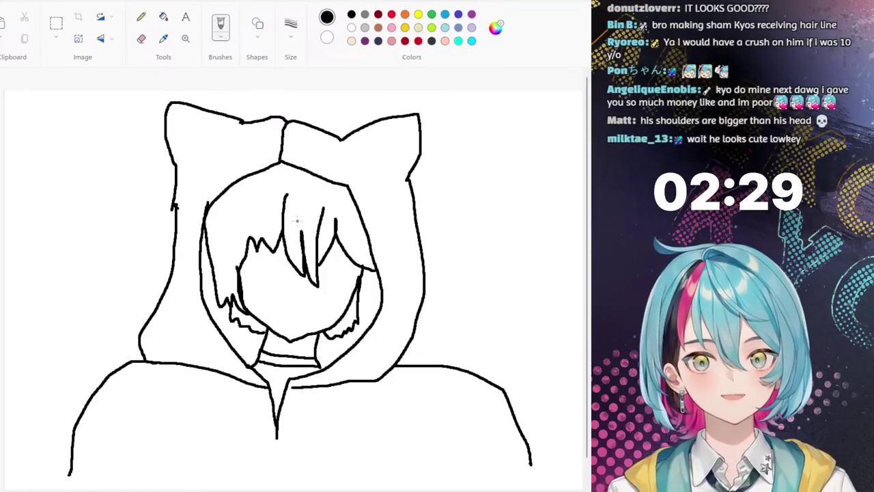
left_click_drag(242, 232, 254, 176)
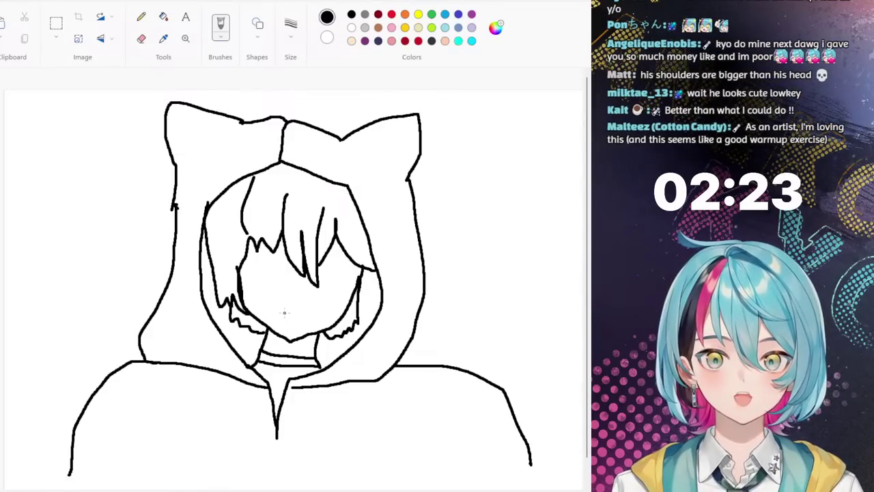
Step: Draw a small nose and smiling mouth, and outline the left-hand eye with its iris
left_click_drag(284, 313, 305, 313)
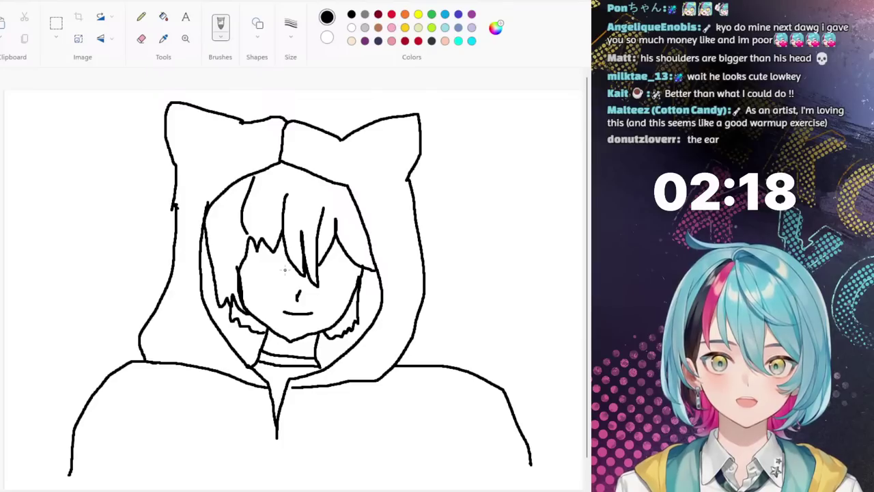
mouse_move(285, 270)
left_mouse_down()
mouse_move(250, 260)
mouse_move(253, 285)
left_mouse_up()
key("ctrl+z")
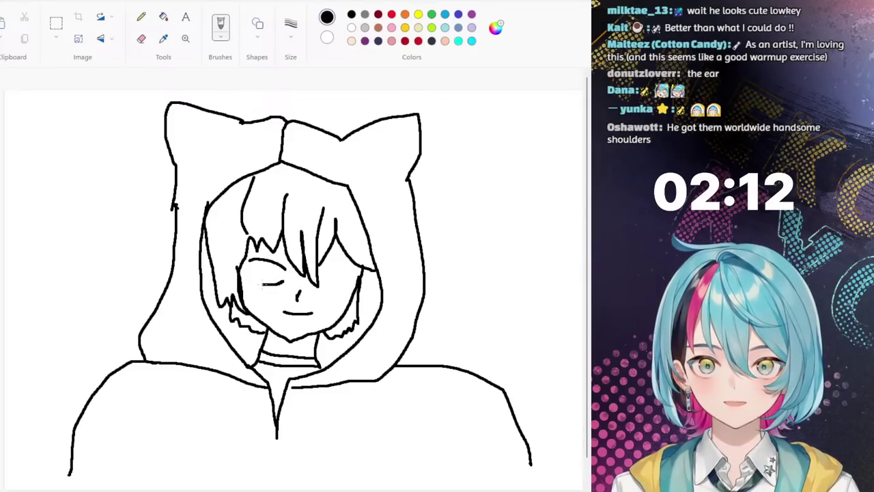
left_click_drag(263, 284, 250, 280)
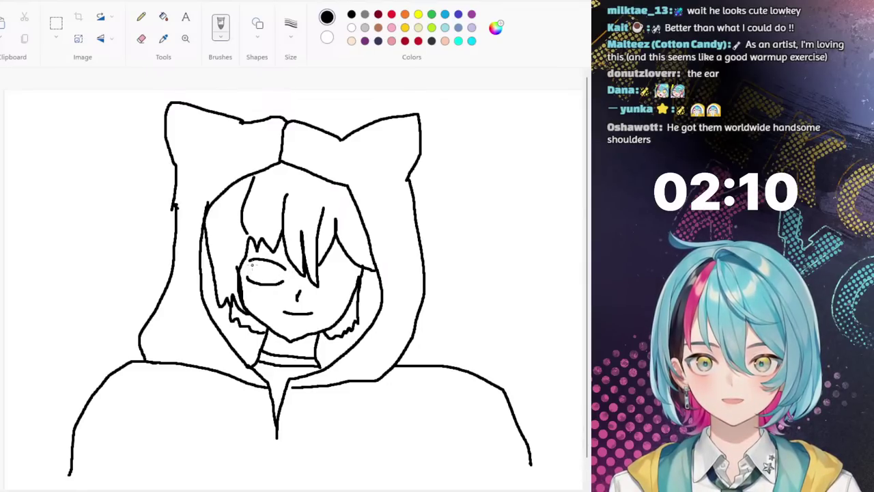
mouse_move(246, 265)
left_mouse_down()
mouse_move(282, 268)
mouse_move(271, 266)
mouse_move(278, 267)
mouse_move(274, 280)
mouse_move(252, 280)
left_mouse_up()
left_click(265, 273)
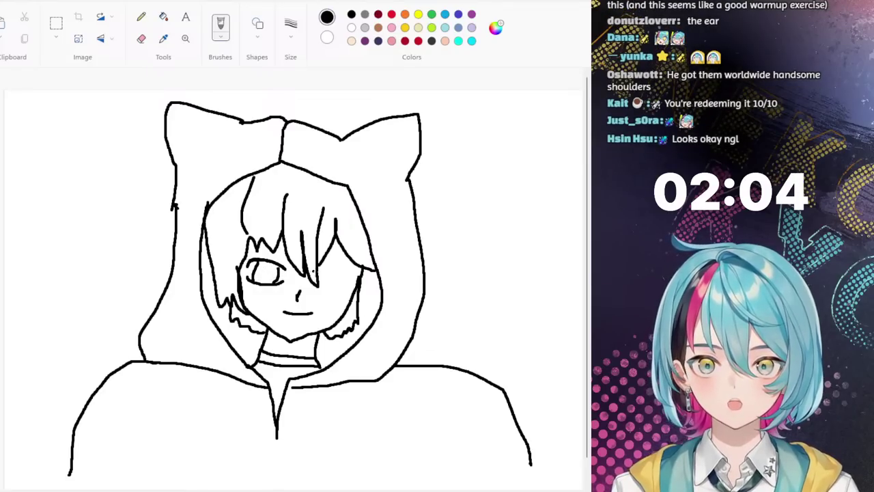
Step: Try an upper lid line for the right-hand eye under the fringe, and undo it
left_click_drag(318, 268, 332, 266)
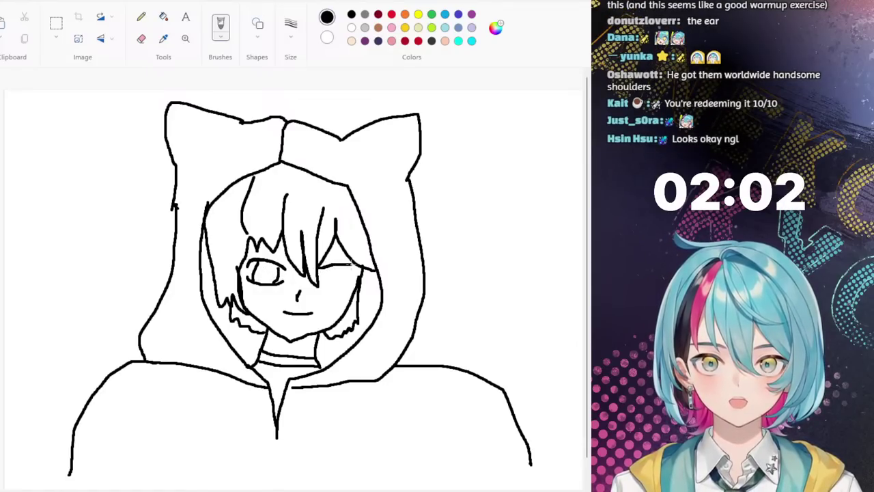
key("ctrl+z")
key("ctrl+z")
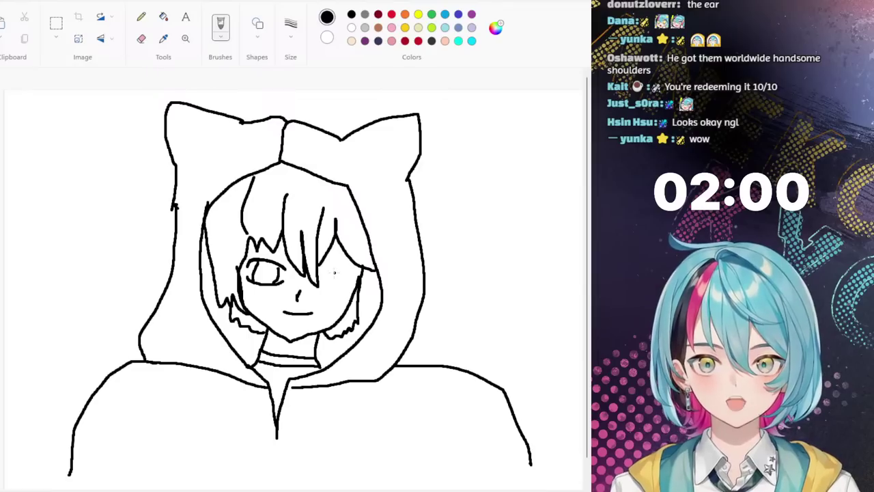
Step: Outline the right-hand eye beneath the fringe and add a small U-shaped pupil inside each iris
mouse_move(338, 271)
left_mouse_down()
mouse_move(358, 280)
mouse_move(347, 275)
mouse_move(335, 292)
left_mouse_up()
key("ctrl+z")
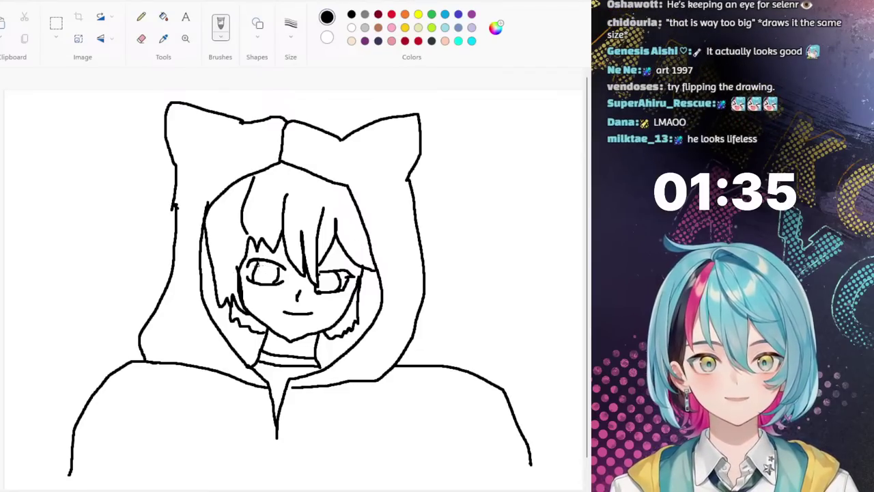
left_click_drag(262, 270, 276, 278)
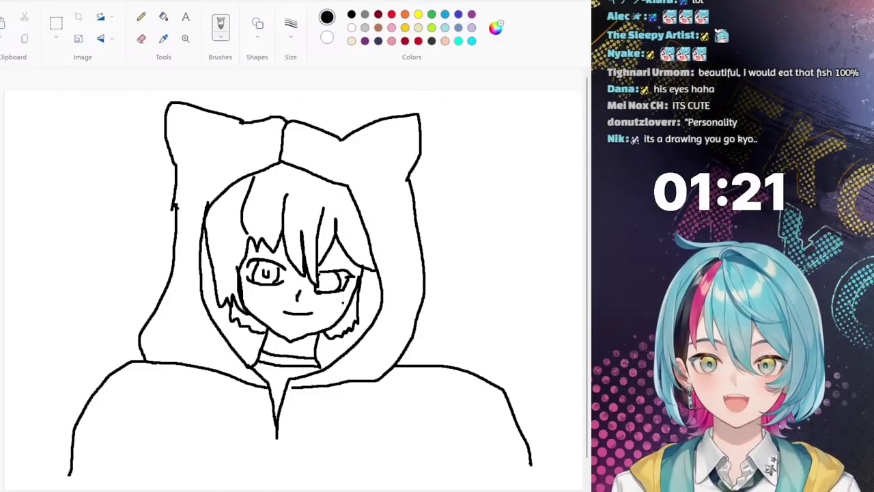
left_click_drag(326, 278, 334, 278)
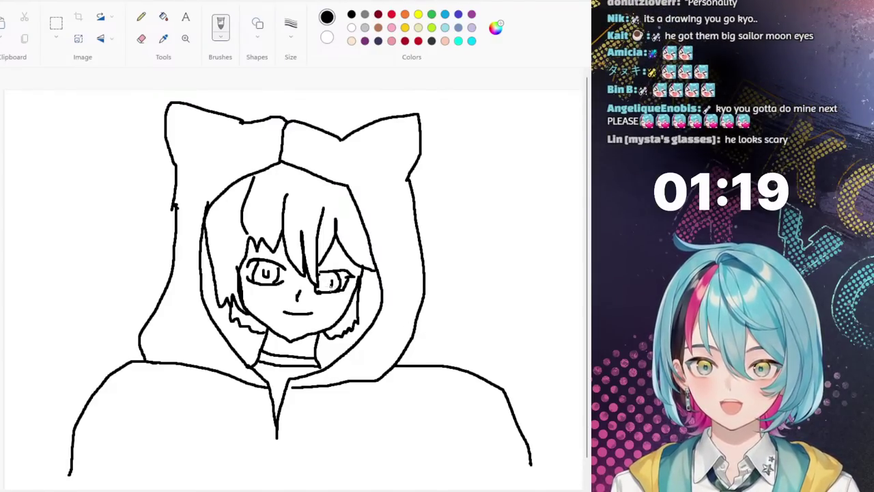
key("ctrl+z")
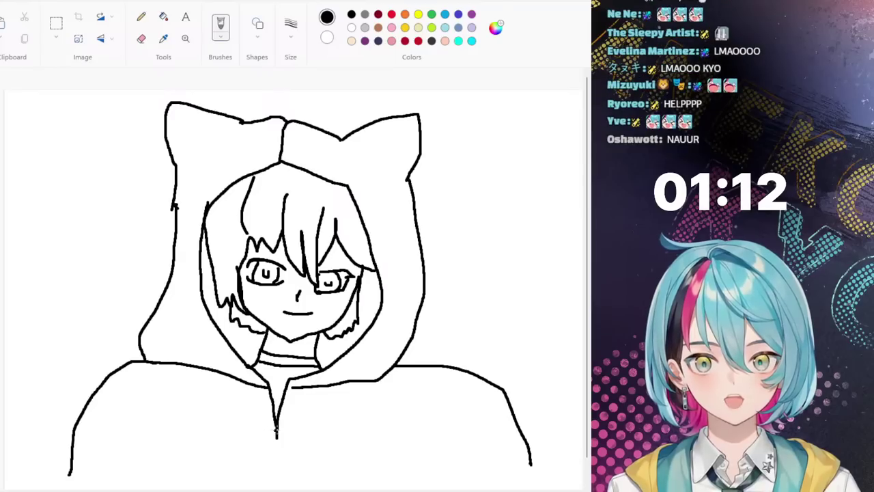
Step: Draw the hoodie's vertical zip line with a triangular pull, and a long rounded drawstring on each side of it
left_click_drag(277, 437, 277, 489)
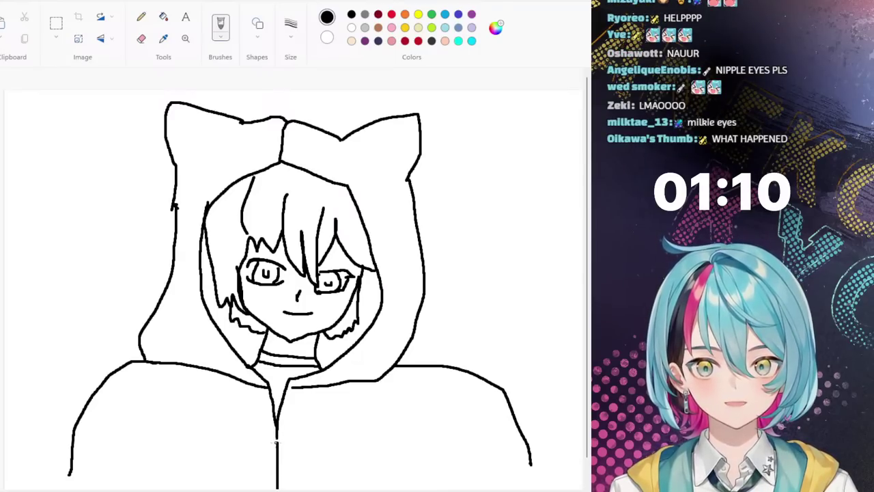
mouse_move(277, 442)
left_mouse_down()
mouse_move(285, 464)
mouse_move(261, 459)
mouse_move(276, 441)
left_mouse_up()
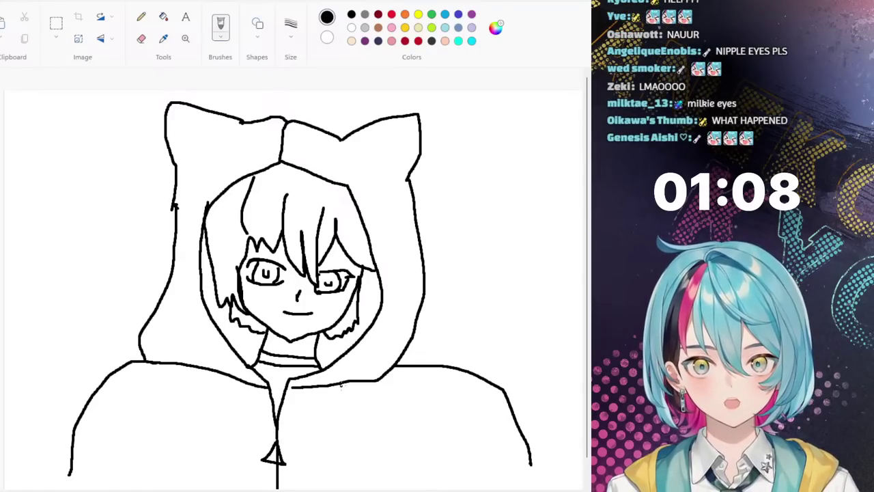
mouse_move(342, 384)
left_mouse_down()
mouse_move(343, 484)
mouse_move(352, 472)
mouse_move(351, 386)
left_mouse_up()
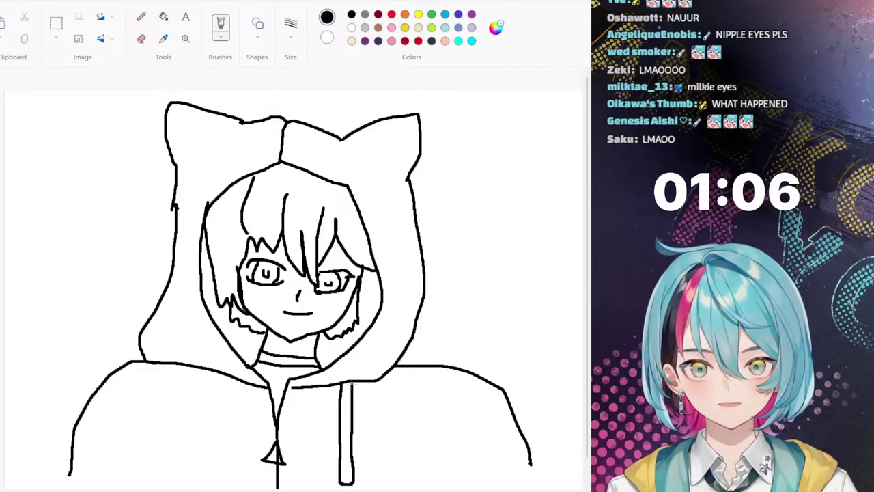
left_click_drag(216, 375, 201, 481)
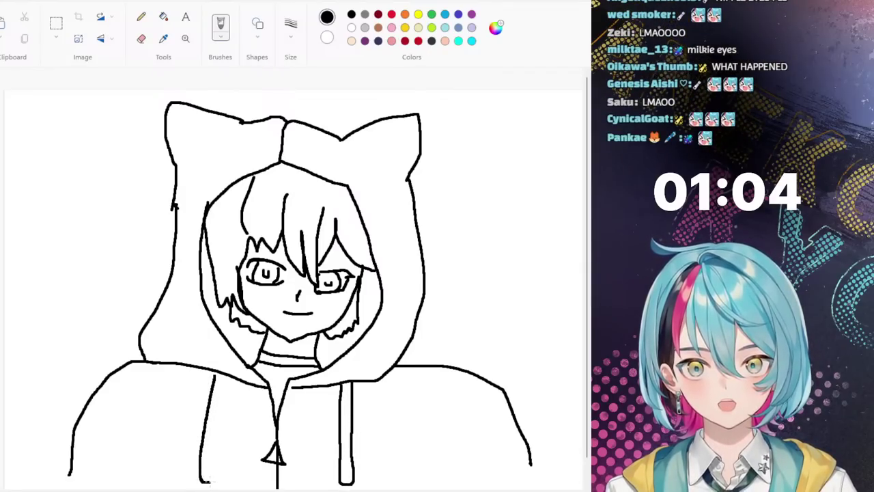
mouse_move(226, 374)
left_mouse_down()
mouse_move(209, 481)
mouse_move(214, 383)
left_mouse_up()
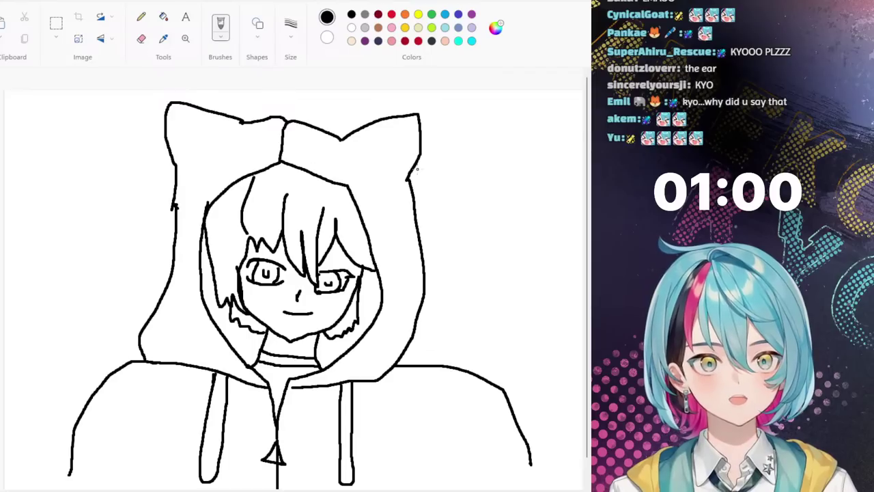
Step: Fill the face and neck with the pale skin tone
left_click(351, 40)
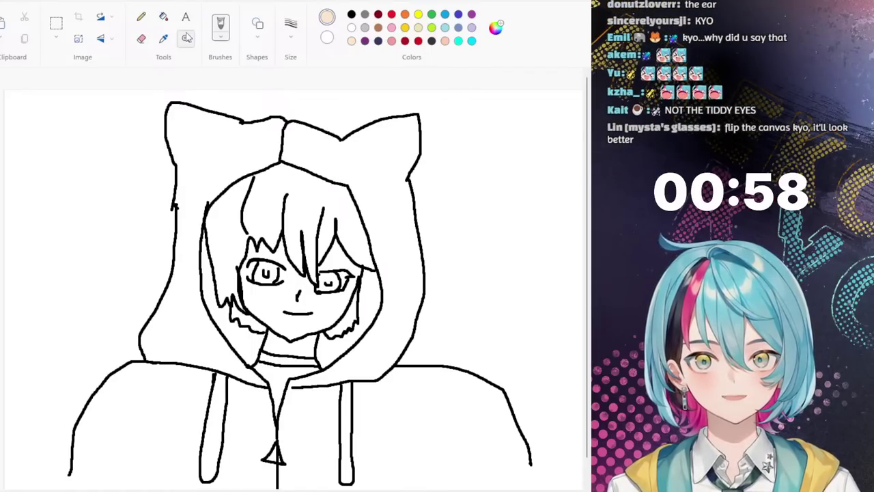
left_click(164, 17)
left_click(278, 306)
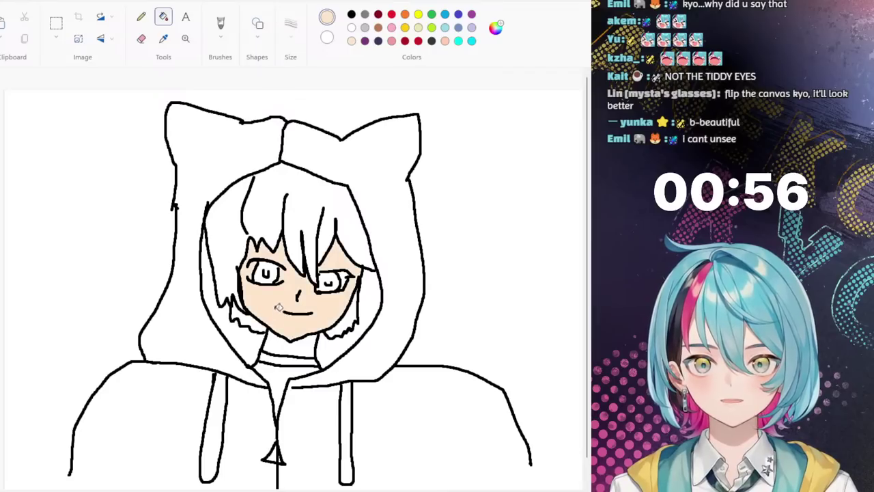
left_click(276, 345)
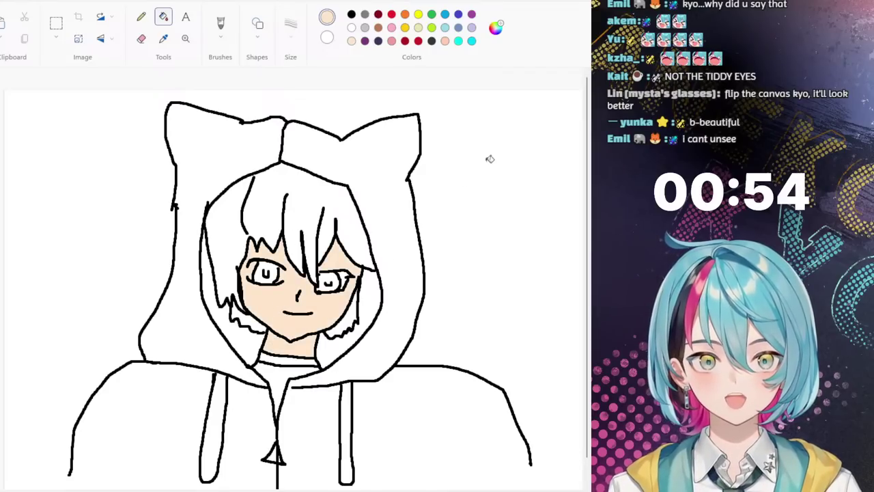
Step: Fill the undershirt below the neck with grey and its collar band with black
left_click(366, 15)
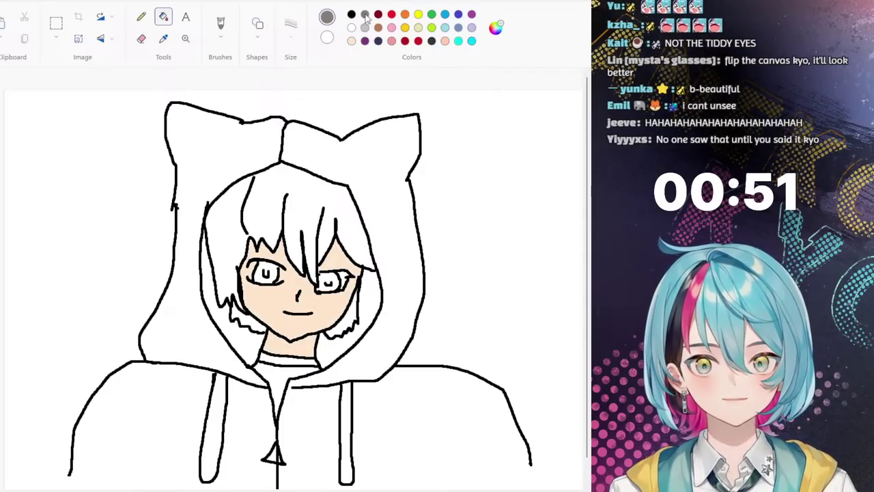
left_click(278, 374)
left_click(283, 357)
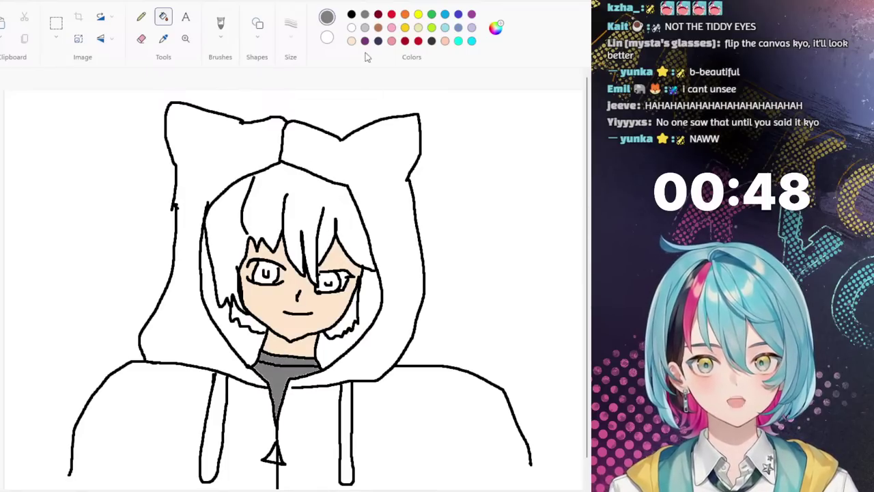
left_click(352, 15)
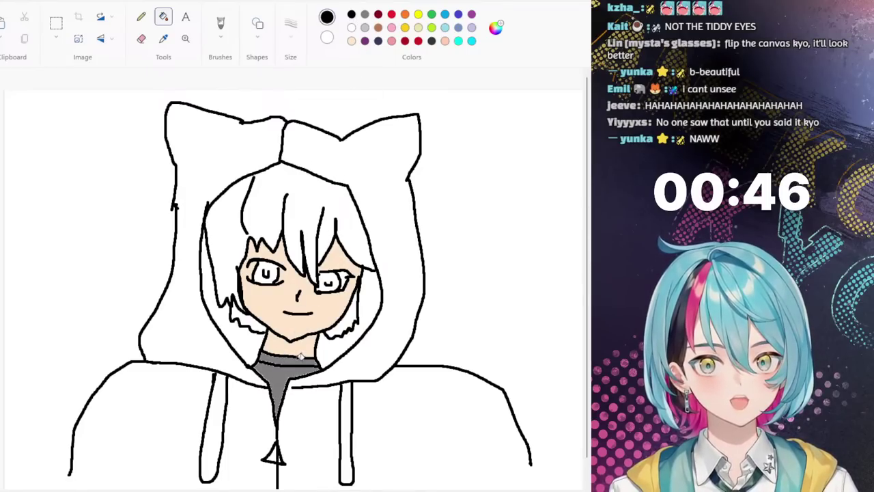
left_click(300, 356)
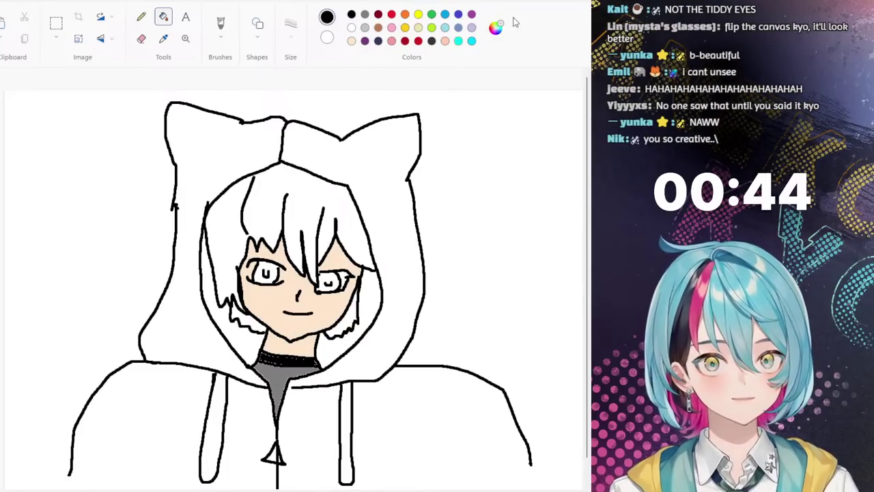
Step: Fill all the hair, including the side strands beside both cheeks, with dark charcoal
left_click(432, 40)
left_click(324, 201)
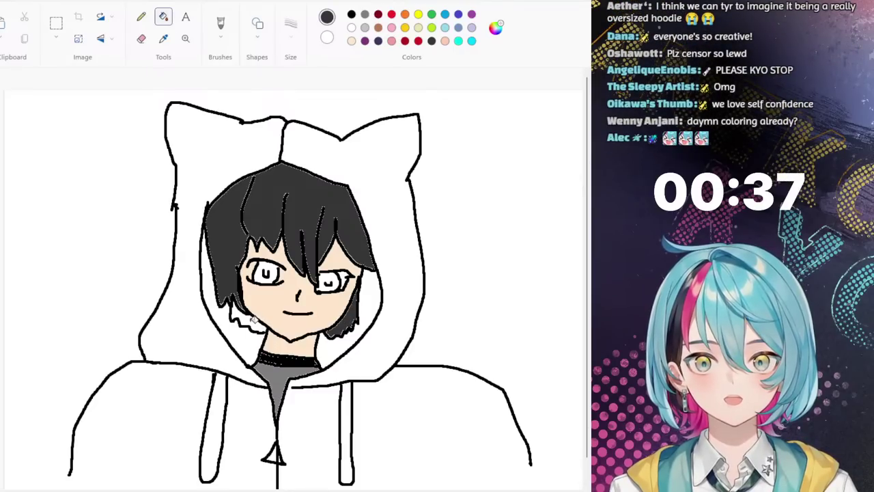
left_click(247, 315)
Step: Brush thin light turquoise highlight streaks over the fringe, the parting line and the side strands of the hair
left_click(445, 27)
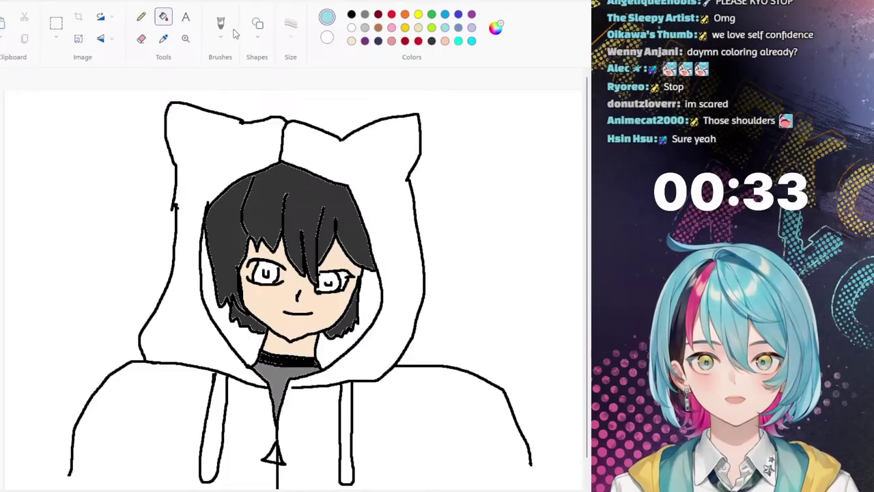
left_click(221, 26)
mouse_move(285, 193)
left_mouse_down()
mouse_move(279, 227)
mouse_move(319, 220)
mouse_move(313, 281)
left_mouse_up()
mouse_move(309, 229)
left_mouse_down()
mouse_move(306, 253)
mouse_move(297, 261)
mouse_move(289, 231)
left_mouse_up()
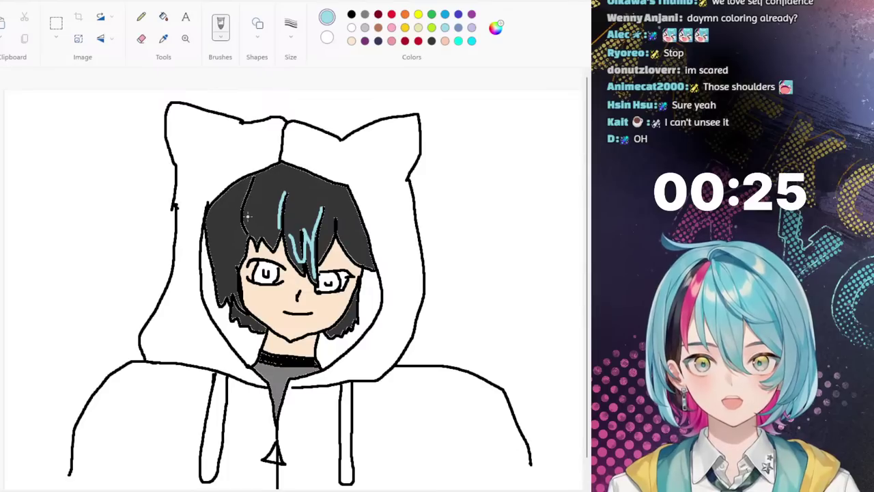
left_click_drag(252, 181, 248, 194)
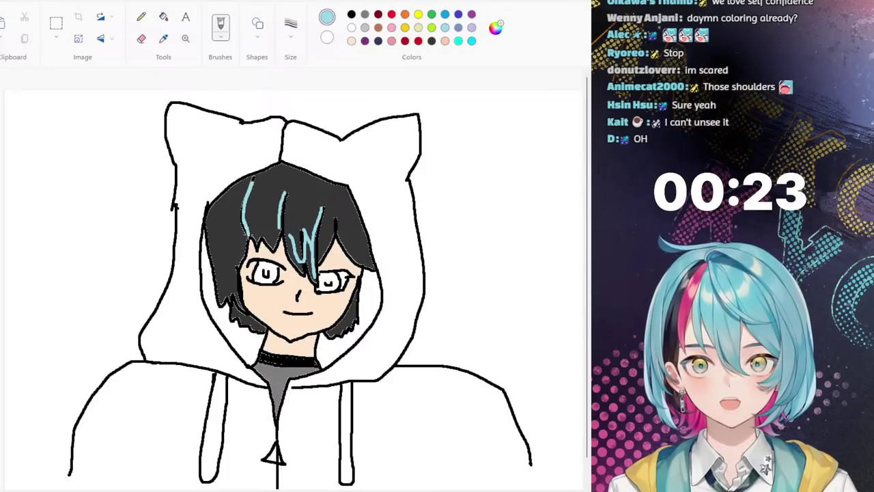
left_click_drag(340, 207, 339, 223)
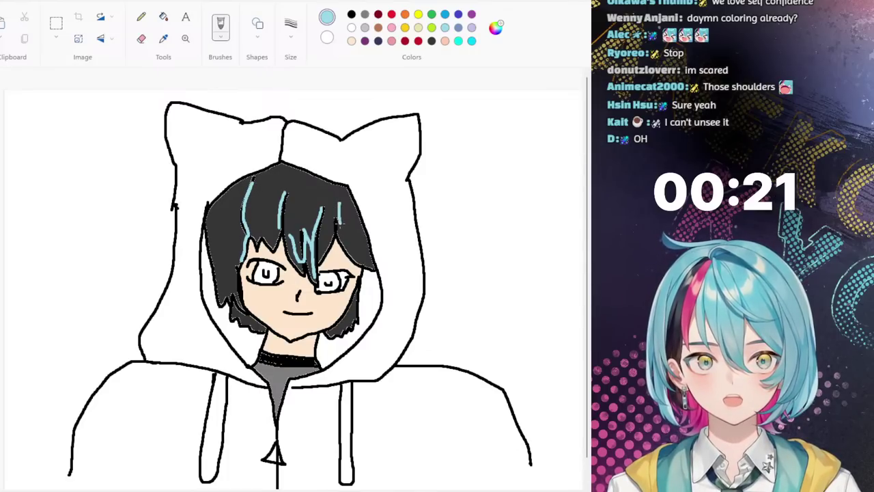
left_click_drag(349, 311, 348, 326)
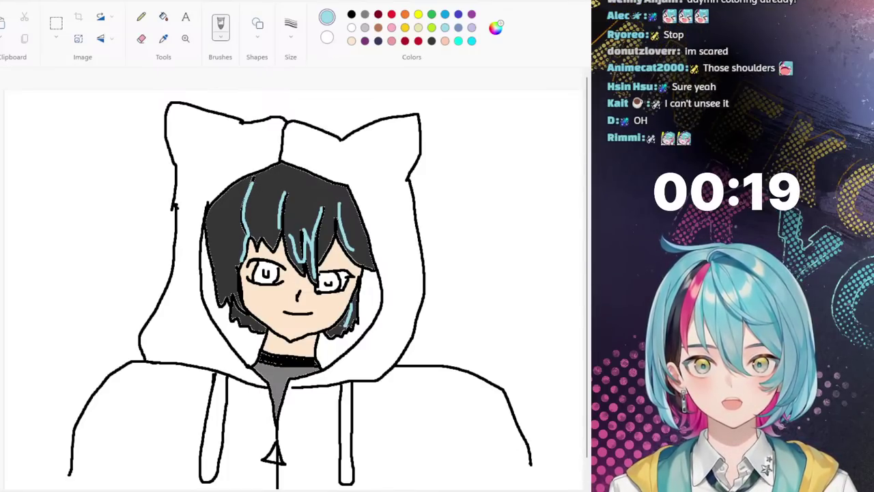
left_click_drag(251, 311, 243, 320)
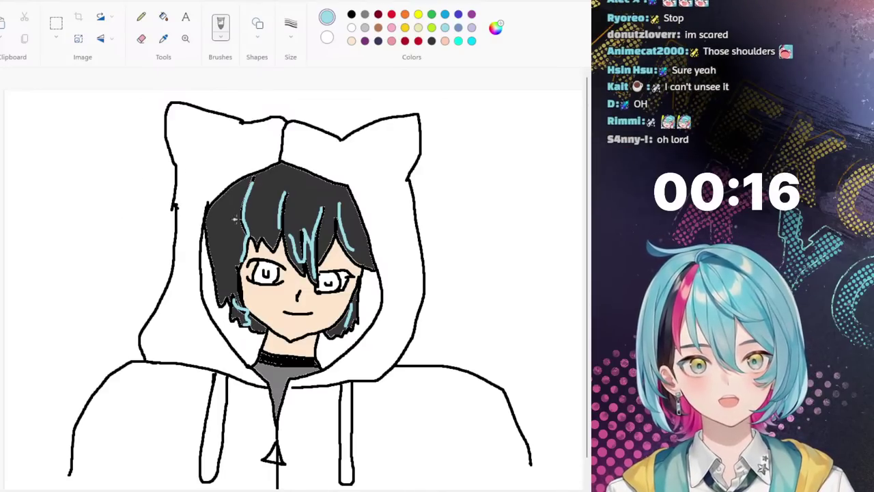
left_click_drag(240, 238, 216, 271)
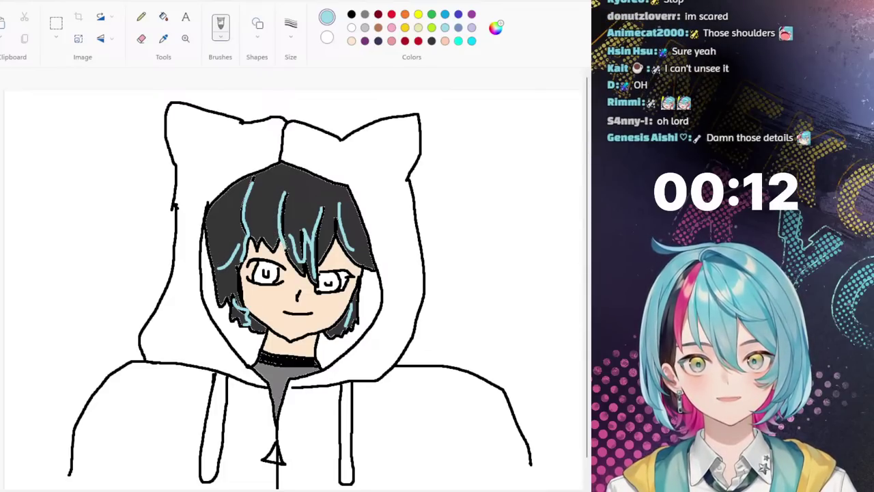
left_click_drag(285, 250, 300, 275)
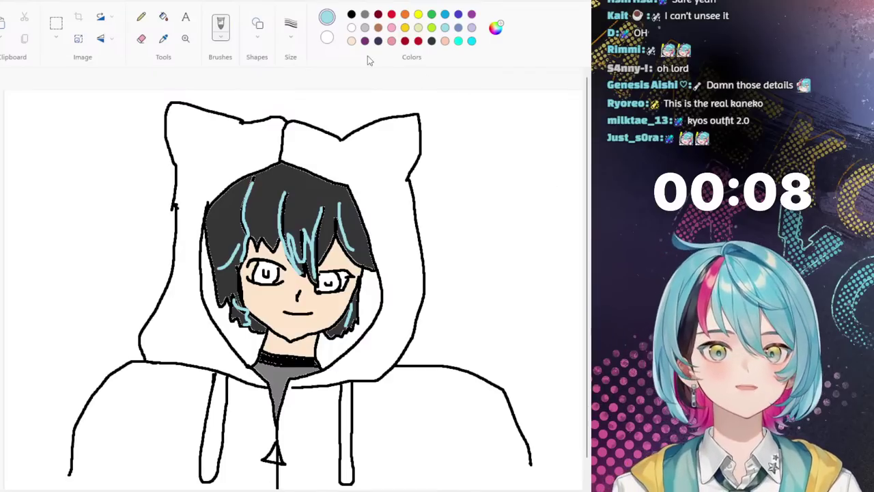
Step: Fill the irises of both eyes with blue-grey
left_click(458, 27)
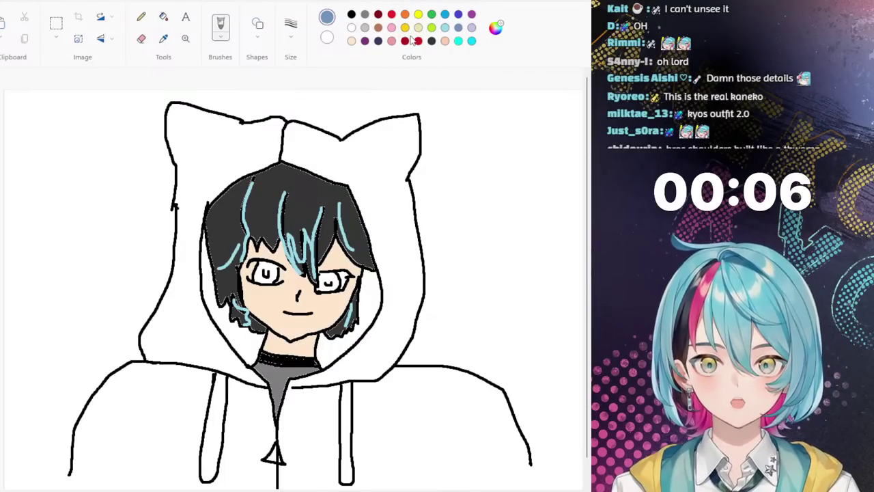
left_click(164, 17)
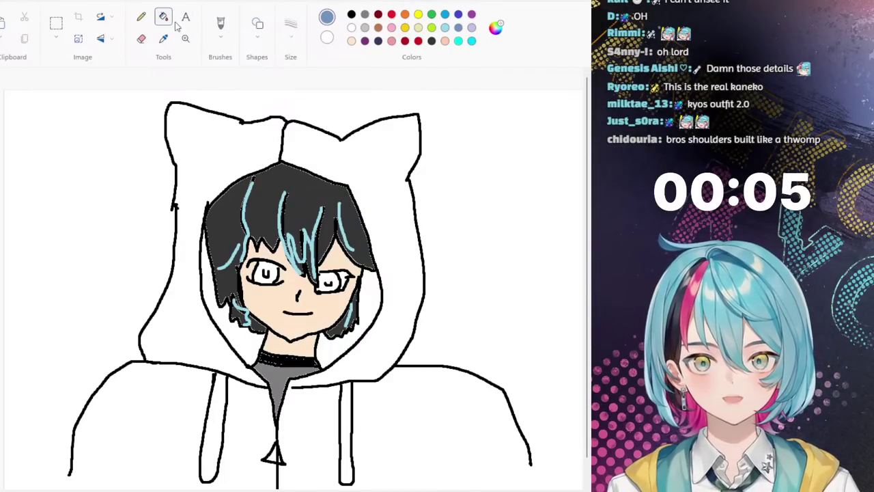
left_click(272, 264)
left_click(331, 276)
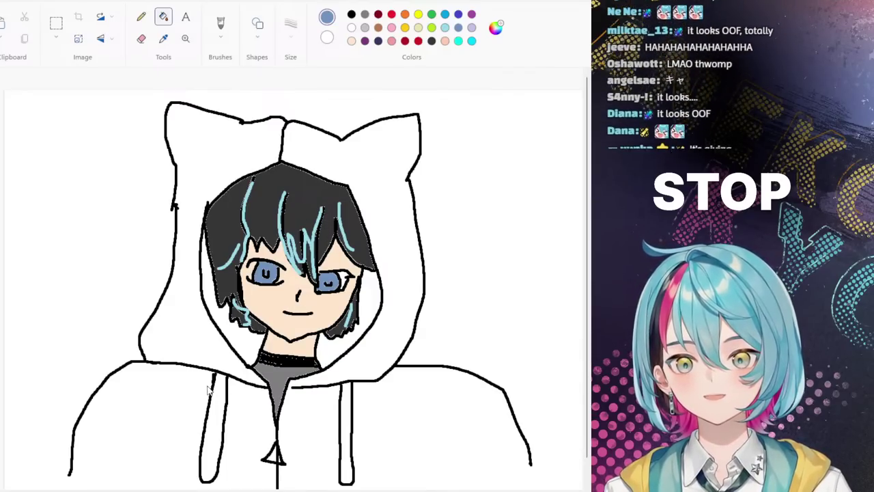
Step: Close the outline gap at the hood's lower edge by the collar and fill the hood's right-hand half with dark navy
left_click(278, 164)
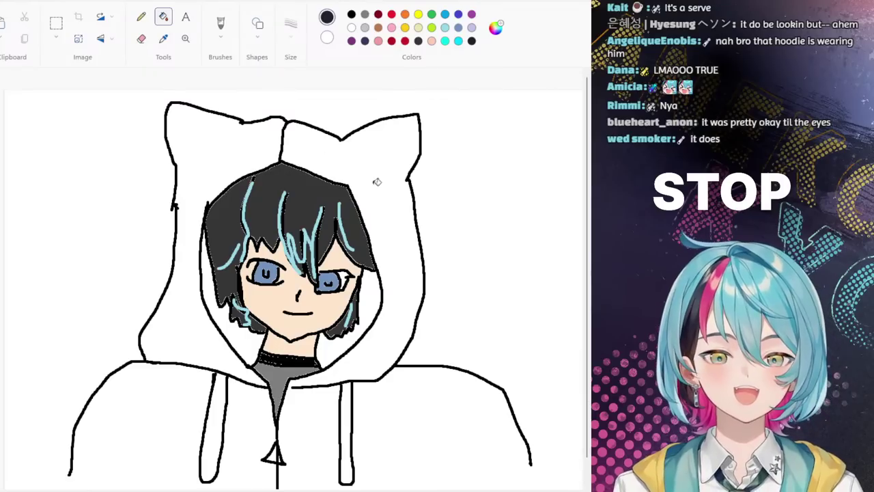
left_click(384, 229)
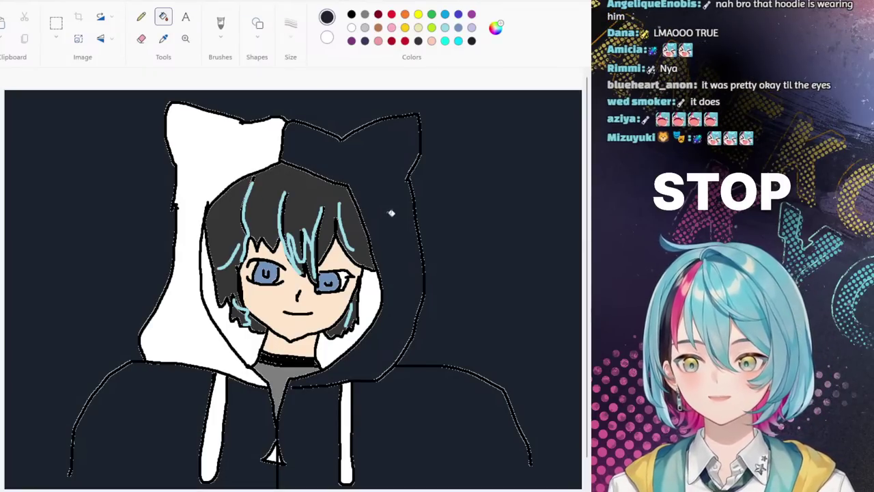
key("ctrl+z")
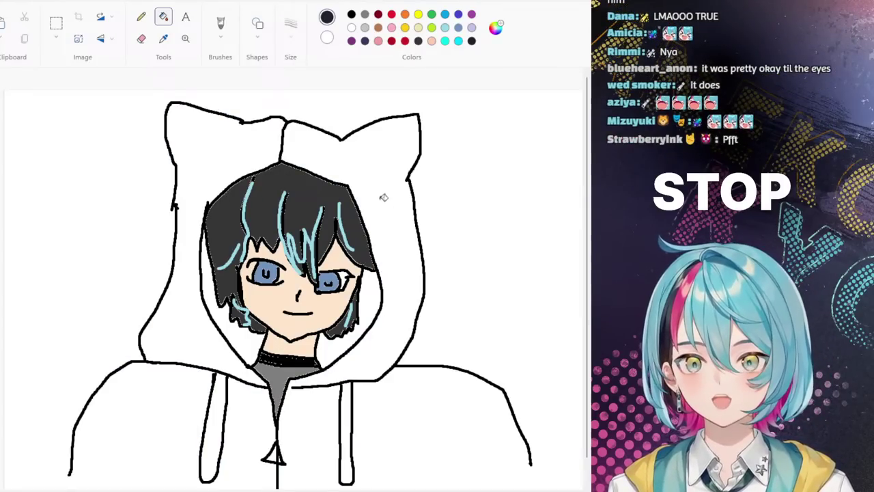
left_click(219, 24)
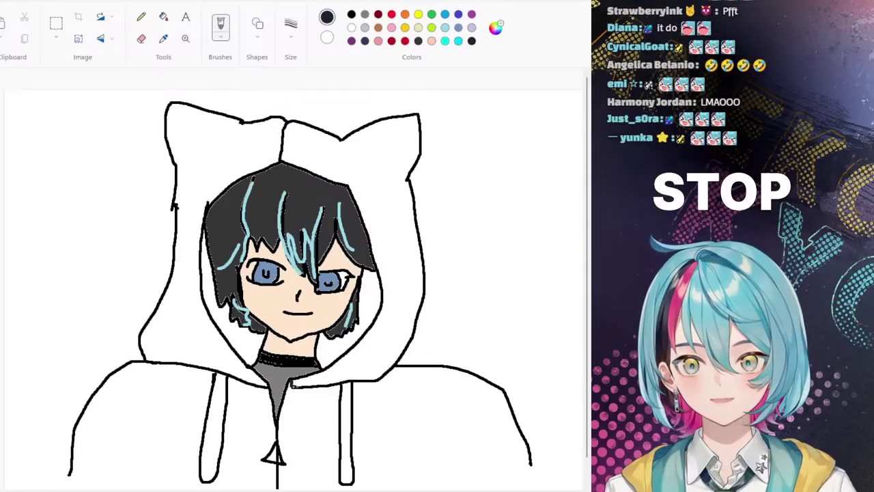
left_click(164, 17)
left_click(368, 173)
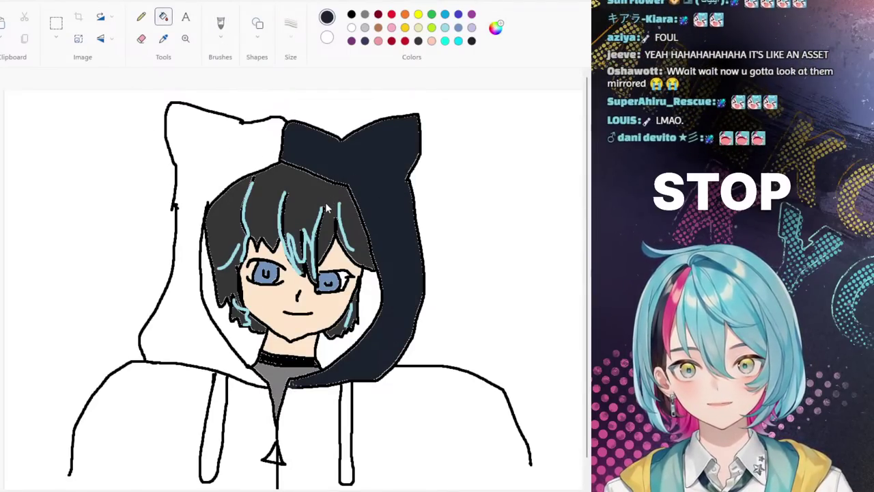
Step: Fill the left-hand half of the hood, including its ear, with slate blue
left_click(199, 163)
left_click(422, 422)
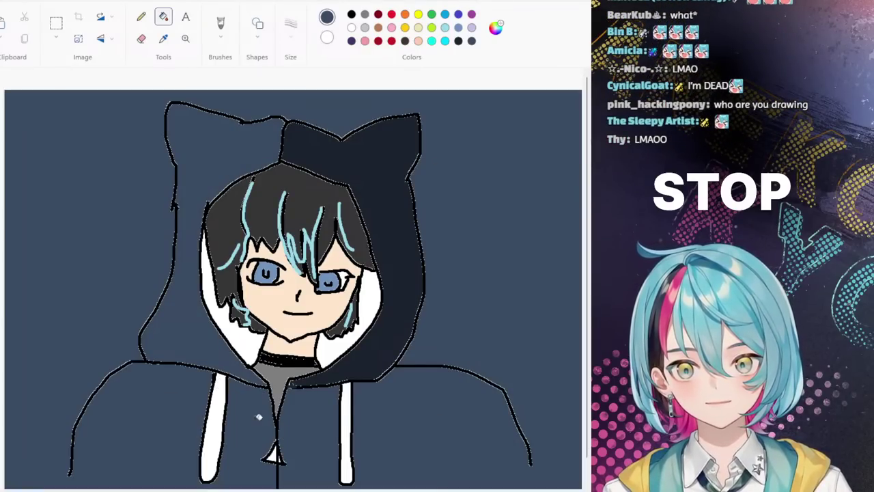
key("ctrl+z")
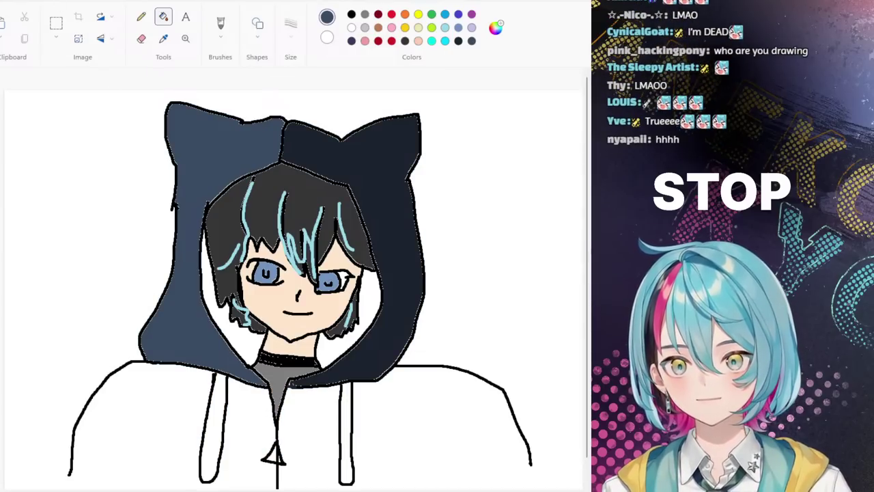
Step: Close the lower edge of the hoodie's body with brush lines and fill the shoulders and torso with slate blue
left_click(218, 26)
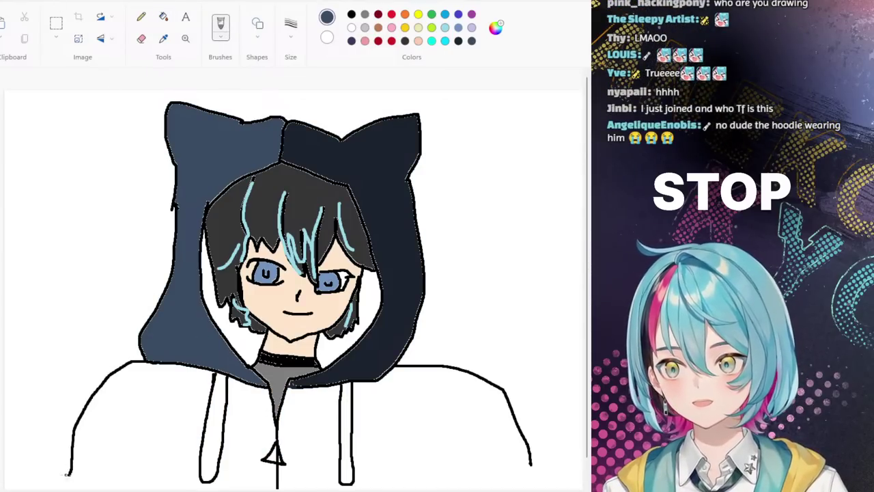
left_click_drag(68, 474, 163, 482)
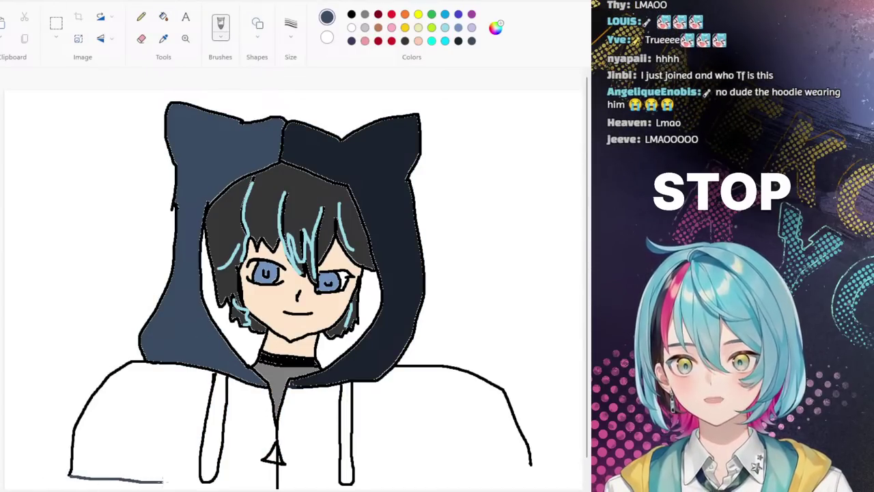
left_click_drag(326, 487, 486, 482)
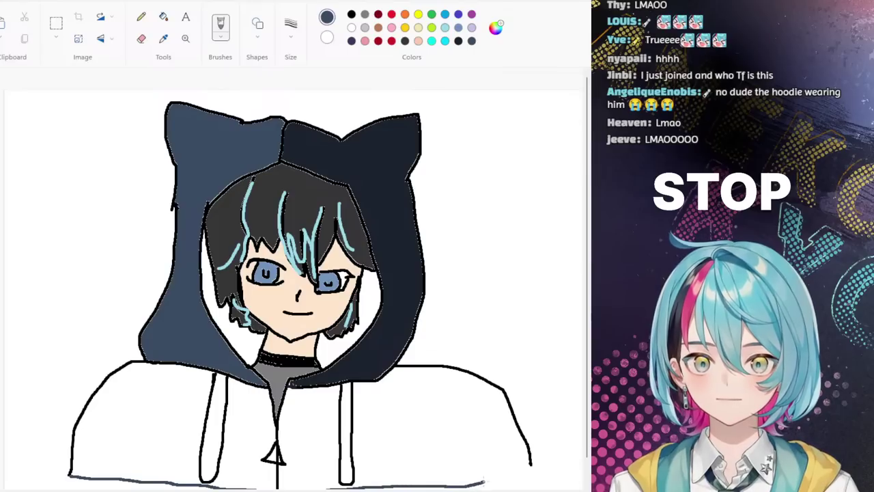
left_click(163, 17)
left_click(150, 429)
left_click(509, 440)
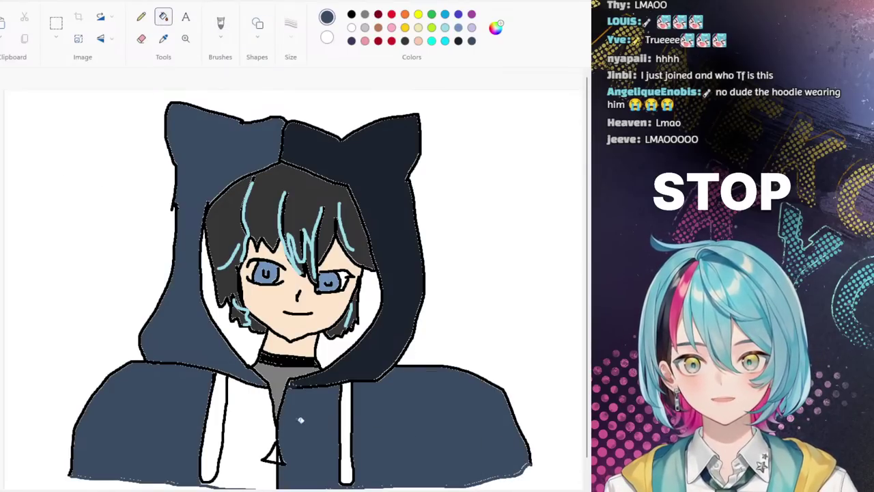
left_click(255, 419)
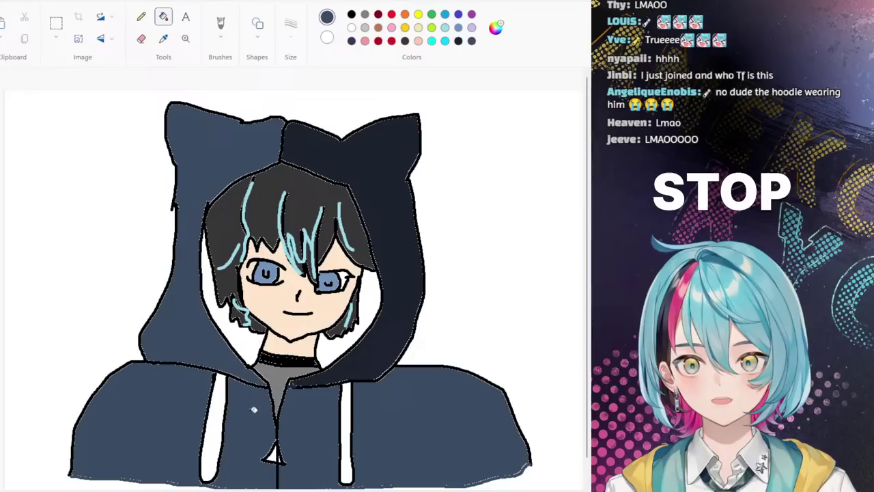
Step: Fill both drawstrings and the hood lining on either side of the face with bright cyan
left_click(444, 41)
left_click(340, 414)
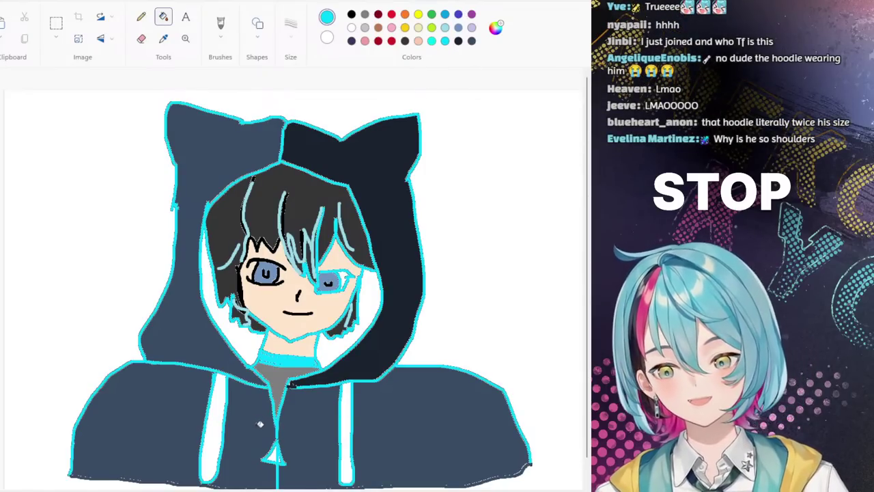
key("ctrl+z")
left_click(346, 432)
left_click(216, 437)
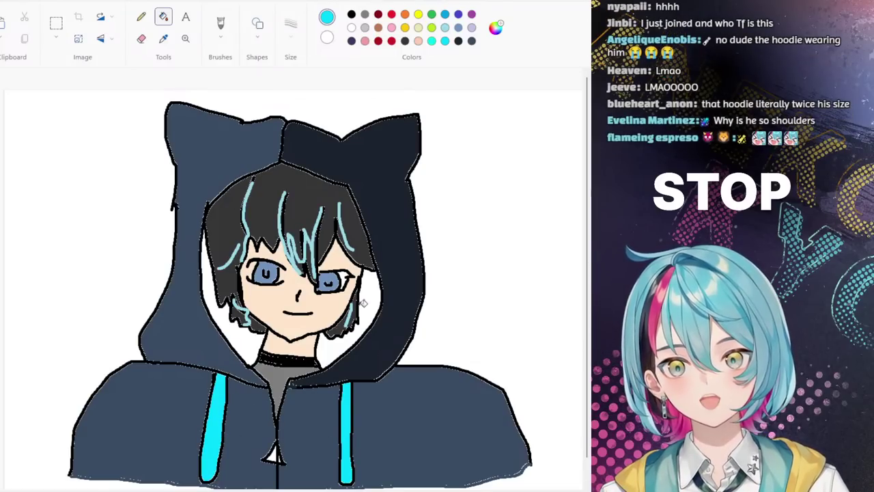
left_click(243, 338)
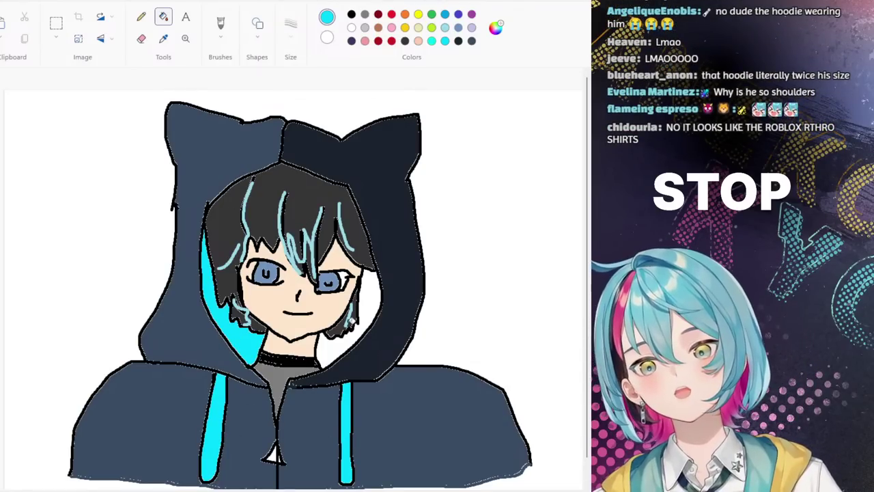
left_click(370, 302)
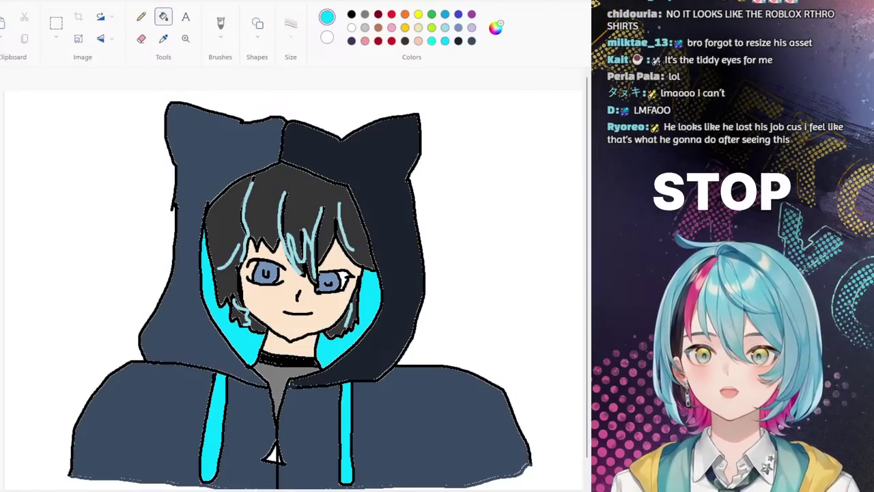
Step: Brush a red circle around the right-hand eye with red lines radiating from it across the face
left_click(391, 14)
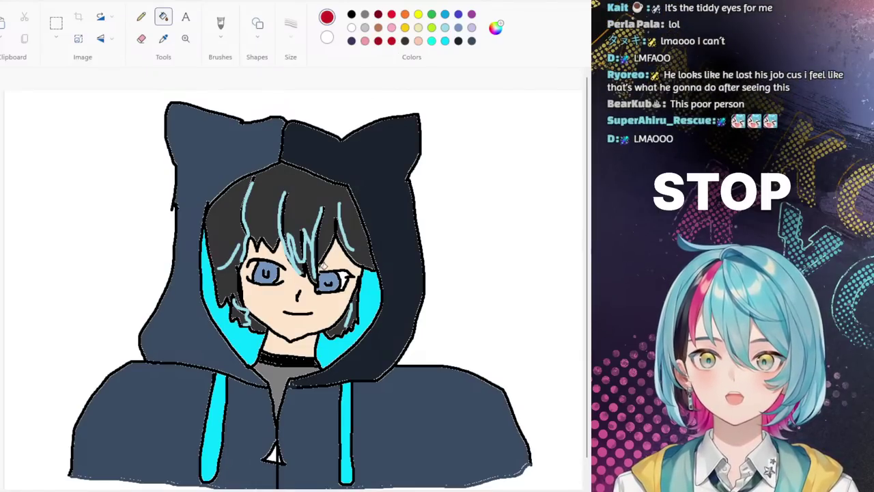
left_click(311, 295)
key("ctrl+z")
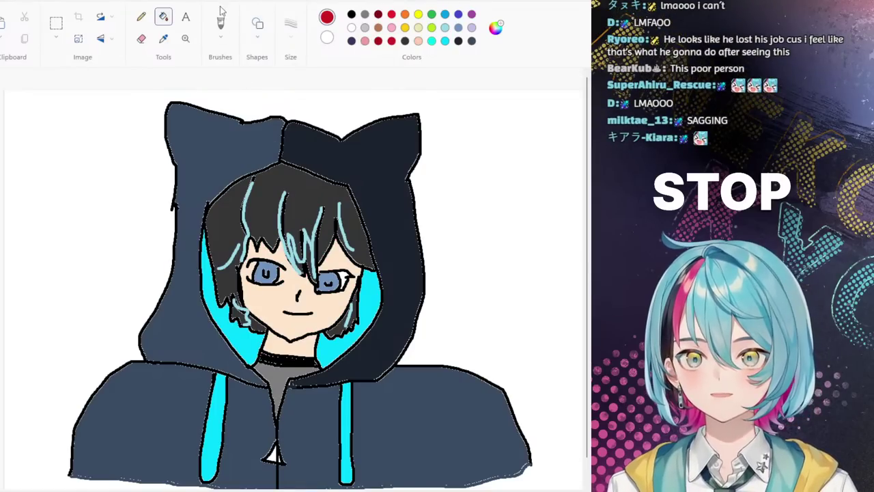
left_click(220, 24)
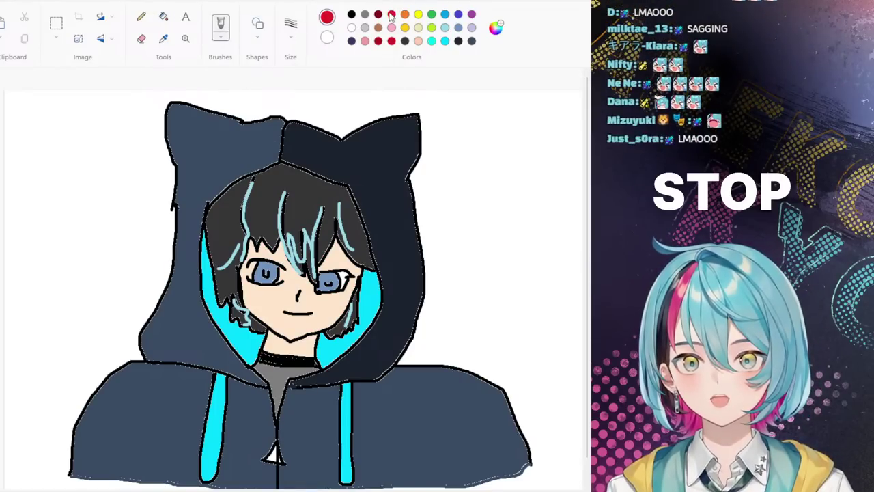
left_click_drag(310, 262, 330, 266)
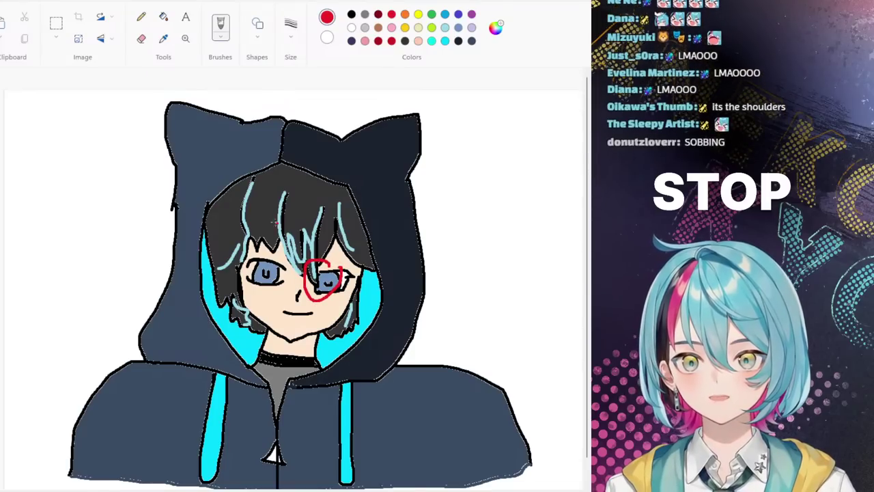
left_click_drag(263, 212, 300, 249)
mouse_move(251, 276)
left_mouse_down()
mouse_move(341, 270)
mouse_move(273, 307)
mouse_move(315, 322)
left_mouse_up()
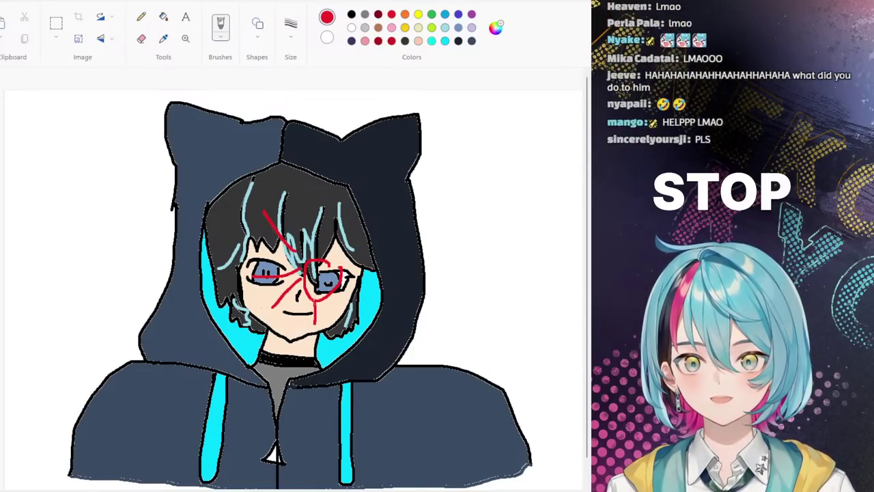
left_click_drag(341, 281, 365, 306)
Step: Undo the red circle and the radiating lines over the face
key("ctrl+z")
key("ctrl+z")
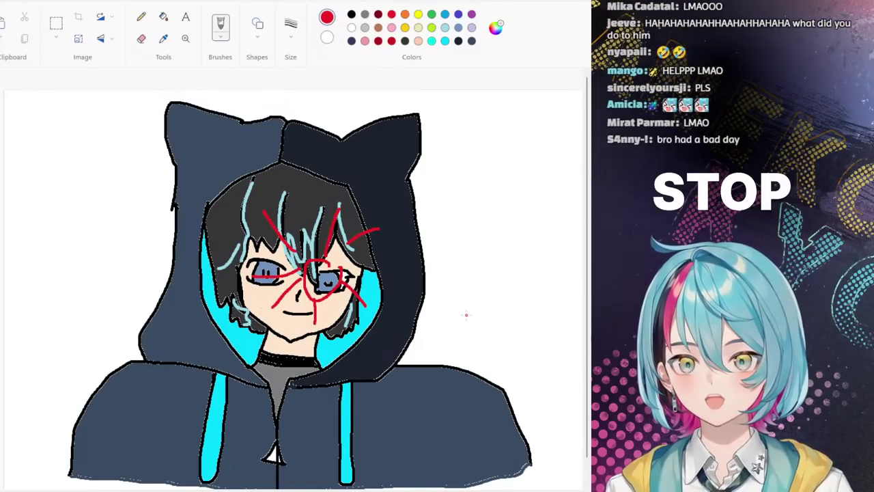
key("ctrl+z")
key("ctrl+z")
key("ctrl+z")
key("ctrl+z")
key("ctrl+z")
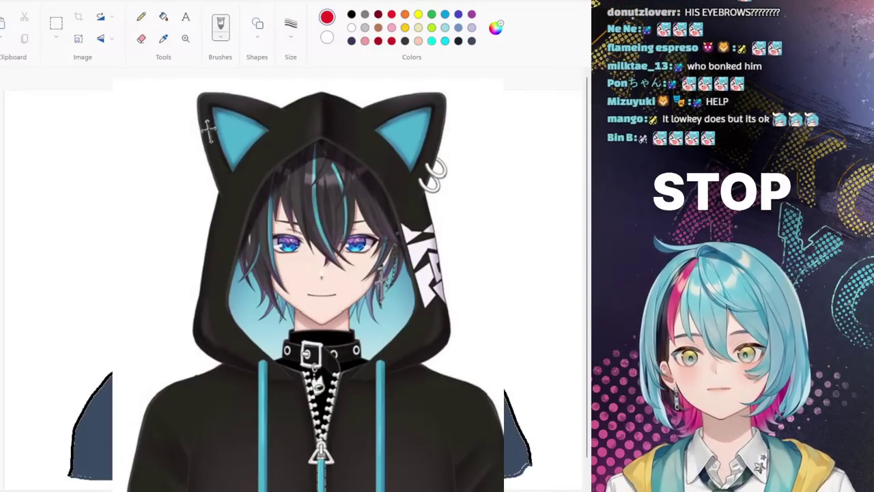
Step: Brush red guide lines across the shoulders and down through the centre of the face
left_click_drag(112, 170, 111, 265)
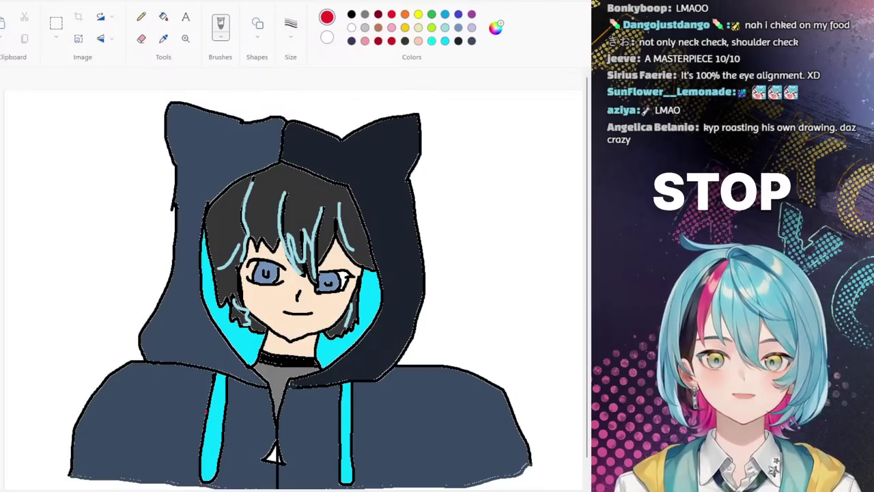
left_click_drag(82, 348, 420, 389)
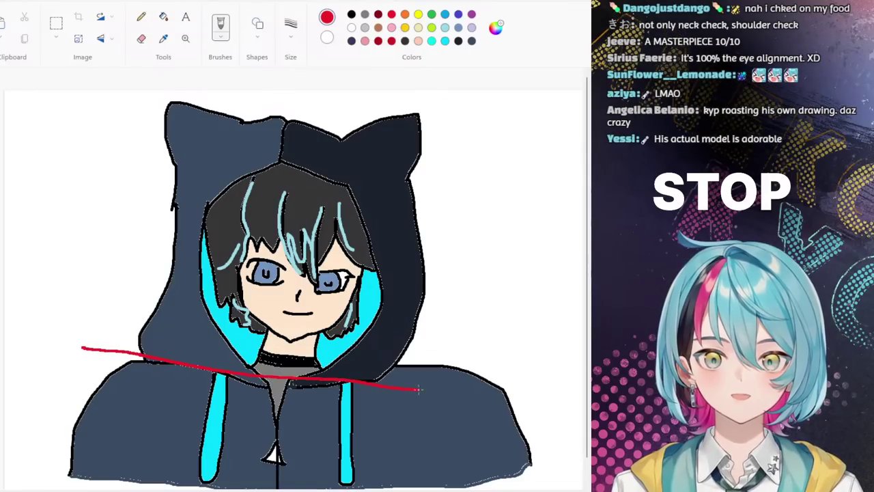
left_click_drag(322, 154, 300, 341)
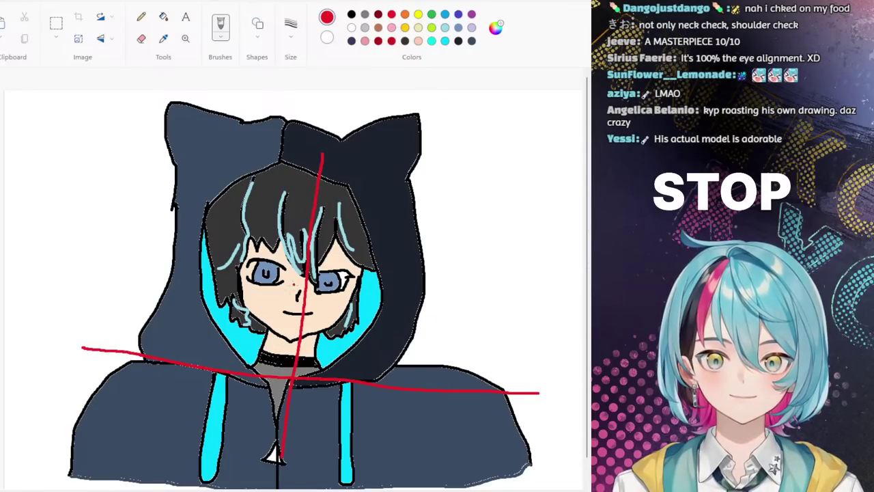
left_click_drag(304, 293, 294, 210)
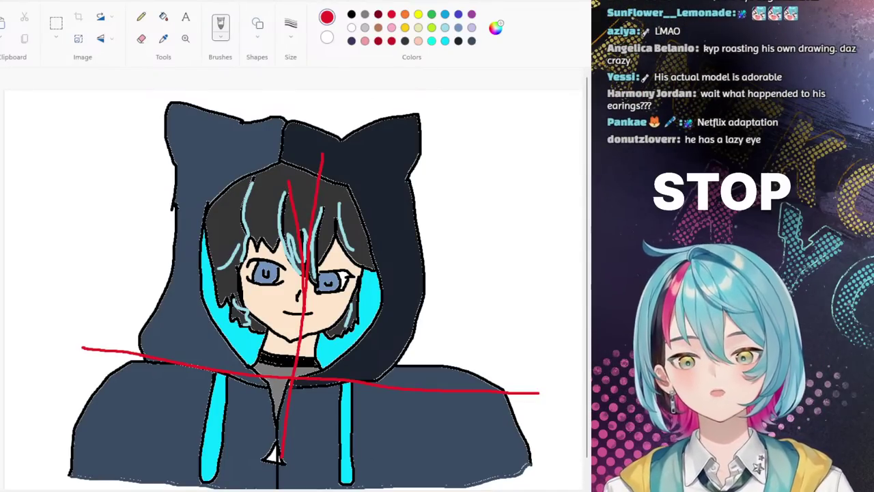
Step: Undo all the red guide lines over the face and shoulders
key("ctrl+z")
key("ctrl+z")
key("ctrl+z")
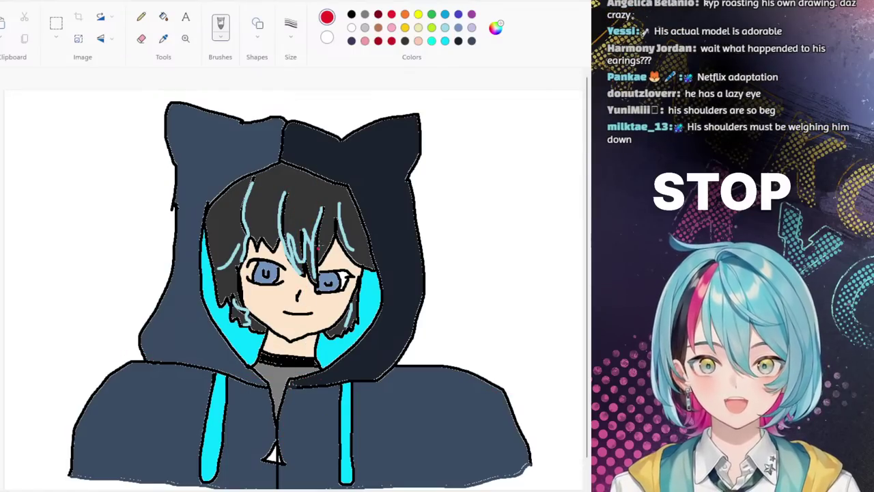
left_click_drag(317, 249, 321, 308)
key("ctrl+z")
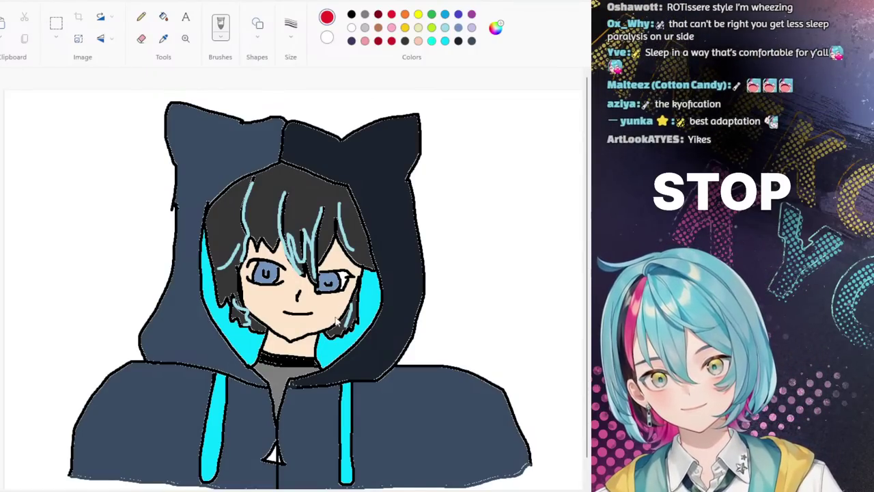
Step: Examine the earlier drawing of the blue-haired girl with twin tails, from her hair down to the cyan jacket
key("ctrl+n")
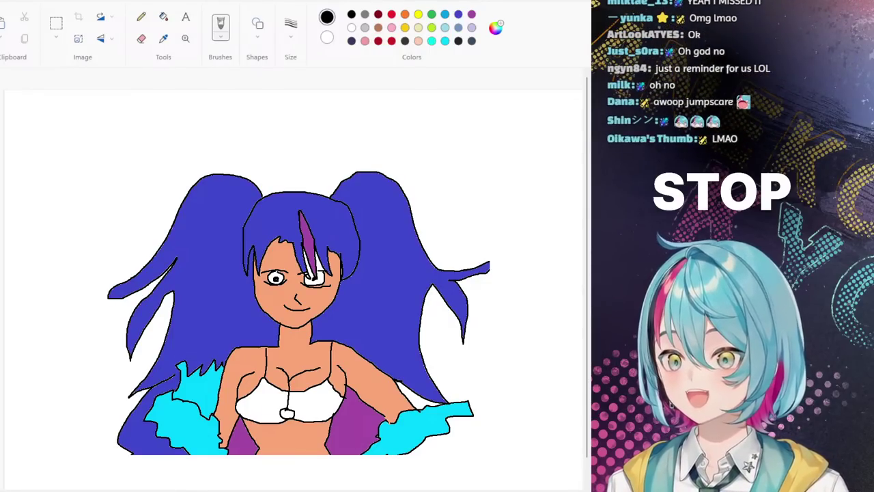
scroll(289, 292, "down", 2)
scroll(289, 292, "right", 1)
scroll(289, 274, "up", 3)
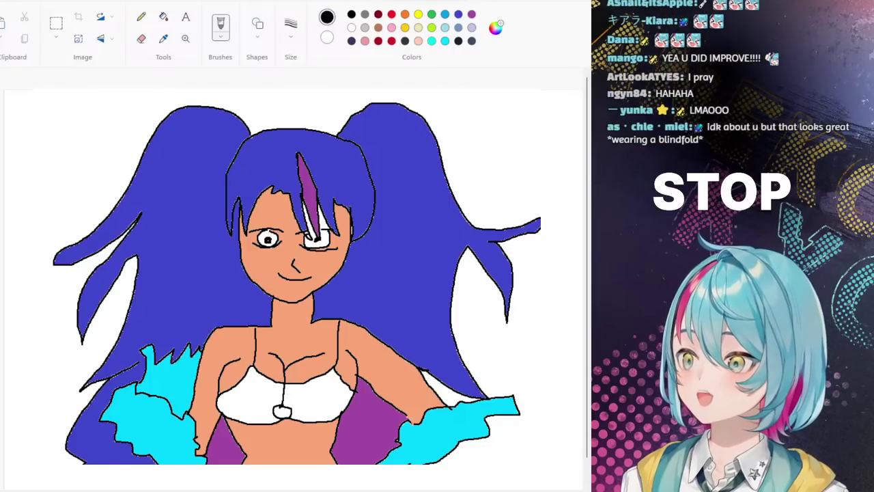
scroll(290, 274, "down", 1)
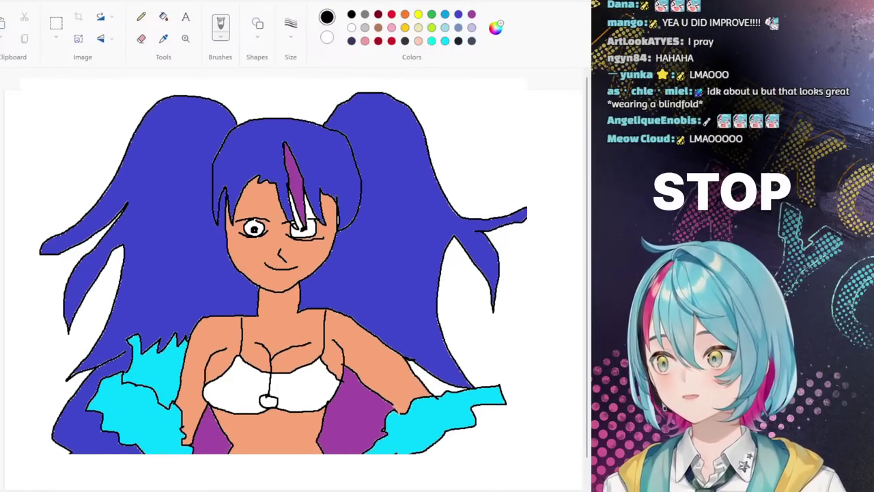
scroll(293, 273, "up", 3)
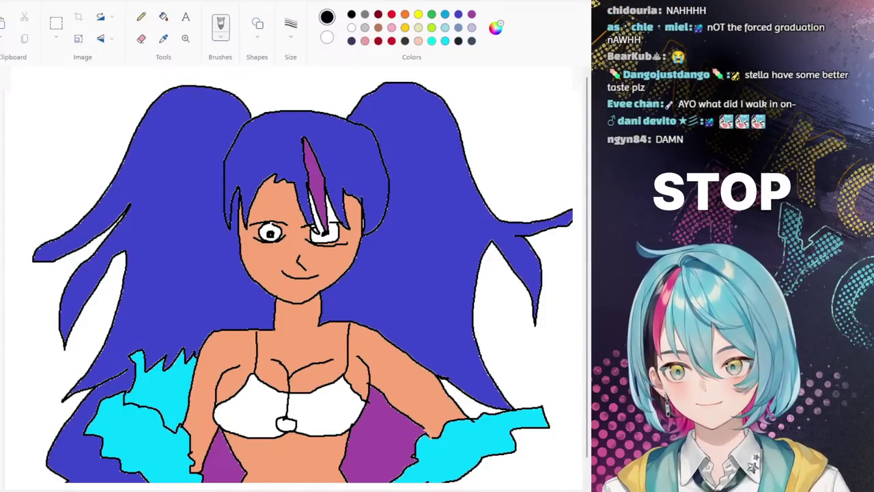
Step: Clear away the twin-tailed girl drawing and start a new blank canvas for the white-haired girl's portrait
key("ctrl+a")
key("Delete")
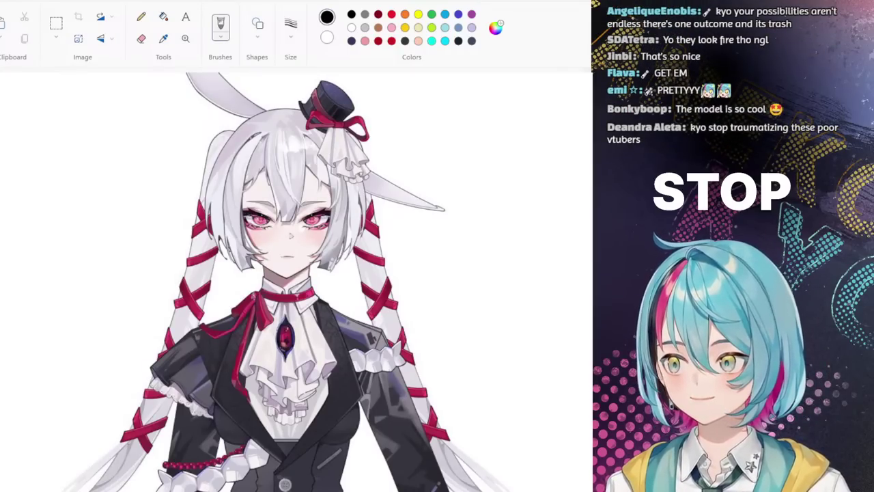
key("ctrl+n")
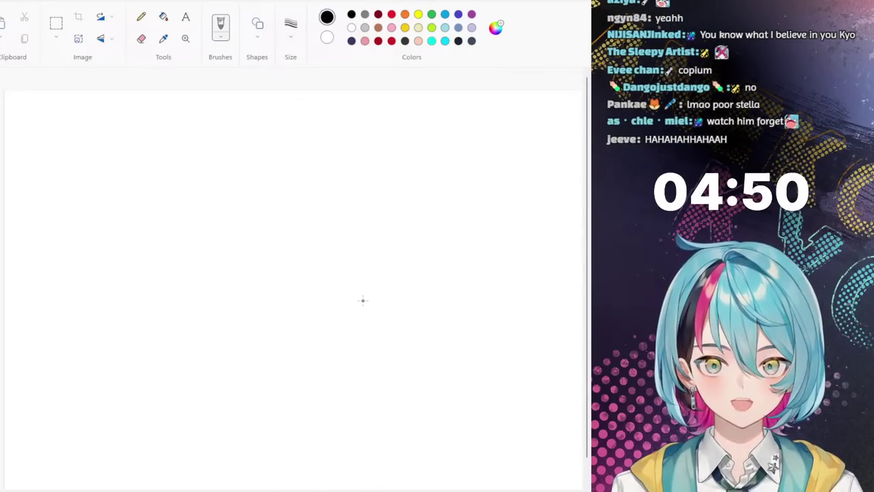
Step: Brush the chin curve in black, with a squared central fringe above it and a blocky right-hand side lock
mouse_move(359, 299)
left_mouse_down()
mouse_move(302, 329)
mouse_move(252, 299)
left_mouse_up()
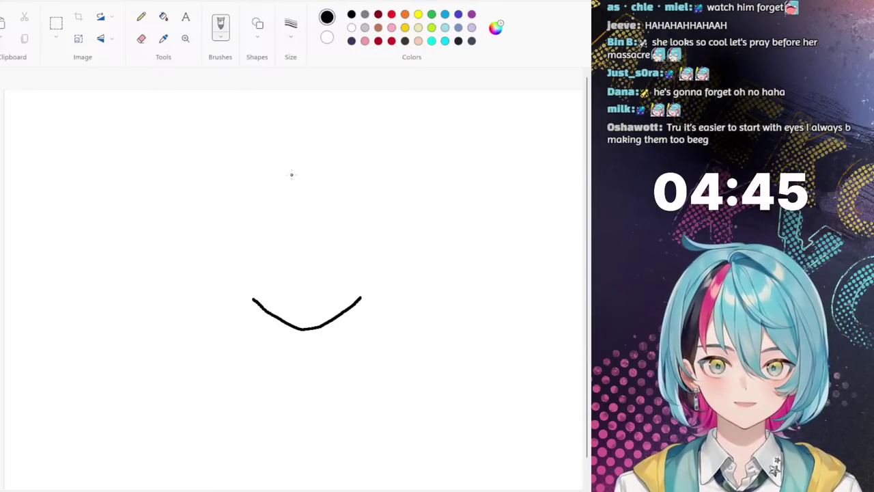
mouse_move(301, 160)
left_mouse_down()
mouse_move(298, 217)
mouse_move(311, 219)
mouse_move(326, 201)
mouse_move(334, 156)
mouse_move(340, 188)
mouse_move(359, 194)
left_mouse_up()
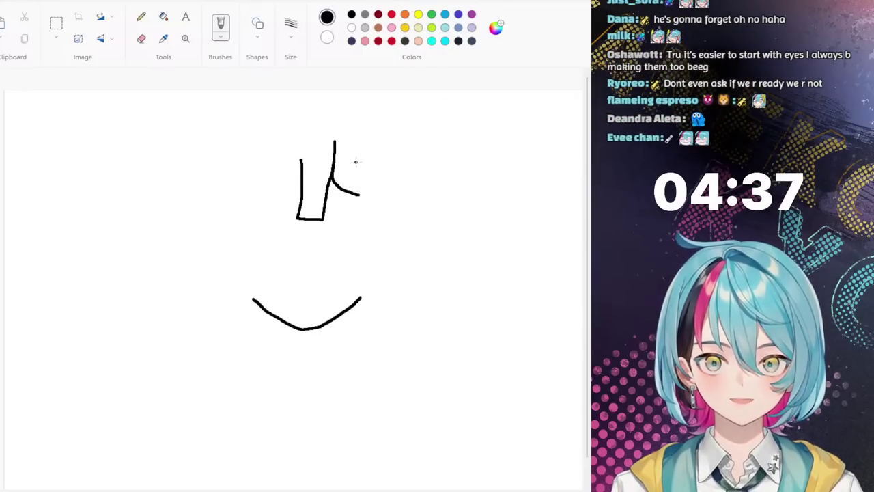
mouse_move(355, 161)
left_mouse_down()
mouse_move(366, 197)
mouse_move(350, 286)
mouse_move(375, 308)
mouse_move(409, 262)
mouse_move(414, 222)
mouse_move(409, 153)
mouse_move(394, 139)
left_mouse_up()
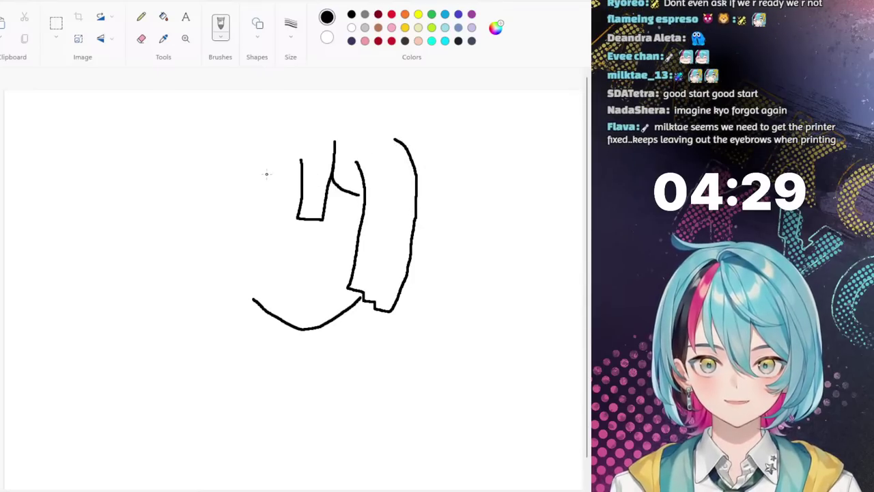
Step: Outline the left-hand side lock with a jagged tip, joining it over the crown, and add the left-hand fringe edge and inner strand
mouse_move(271, 169)
left_mouse_down()
mouse_move(243, 205)
mouse_move(242, 226)
left_mouse_up()
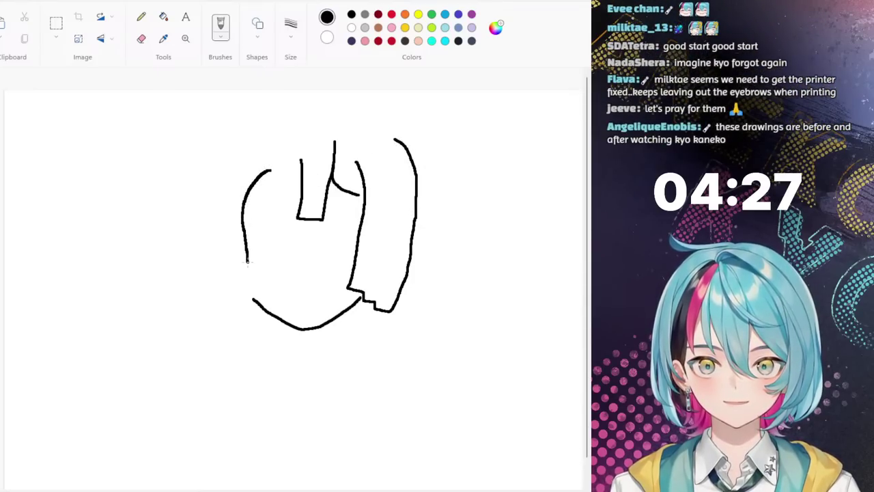
mouse_move(247, 261)
left_mouse_down()
mouse_move(252, 296)
mouse_move(270, 306)
mouse_move(247, 301)
mouse_move(246, 319)
mouse_move(222, 324)
mouse_move(217, 290)
mouse_move(213, 300)
mouse_move(209, 289)
mouse_move(195, 293)
mouse_move(191, 271)
mouse_move(204, 187)
mouse_move(228, 129)
mouse_move(257, 112)
mouse_move(300, 106)
mouse_move(353, 113)
mouse_move(401, 141)
left_mouse_up()
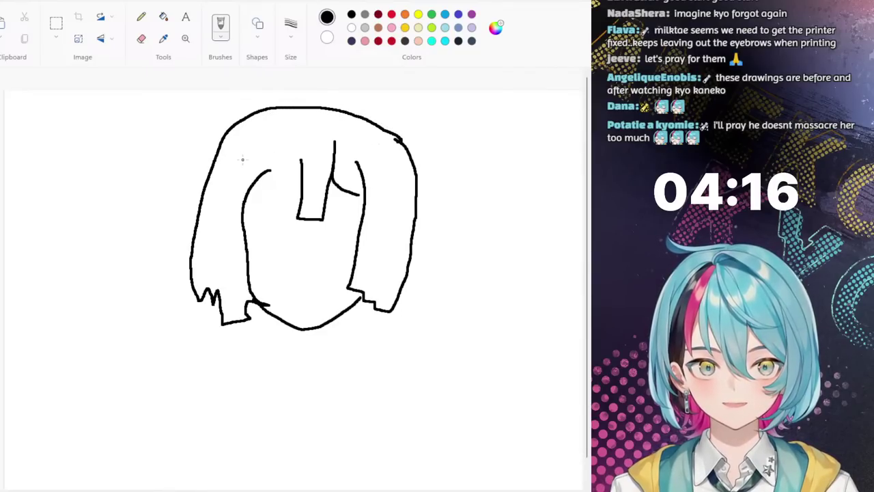
left_click_drag(302, 174, 251, 190)
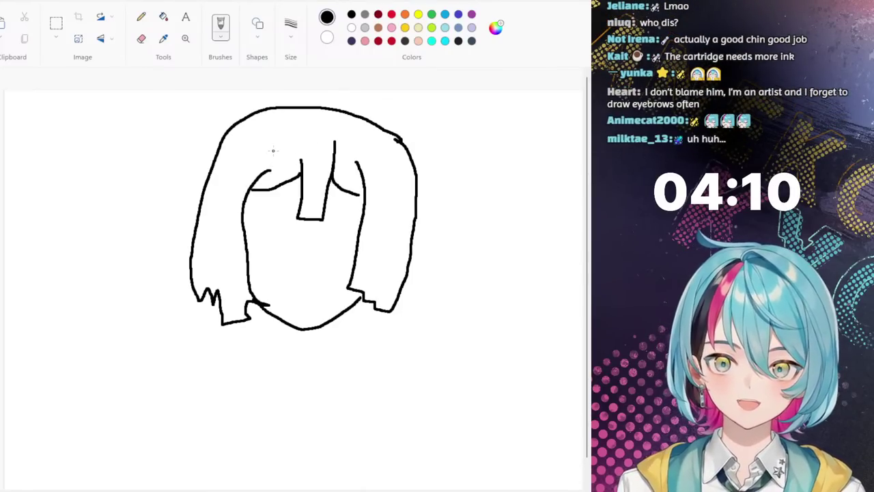
mouse_move(247, 158)
left_mouse_down()
mouse_move(231, 223)
mouse_move(250, 290)
left_mouse_up()
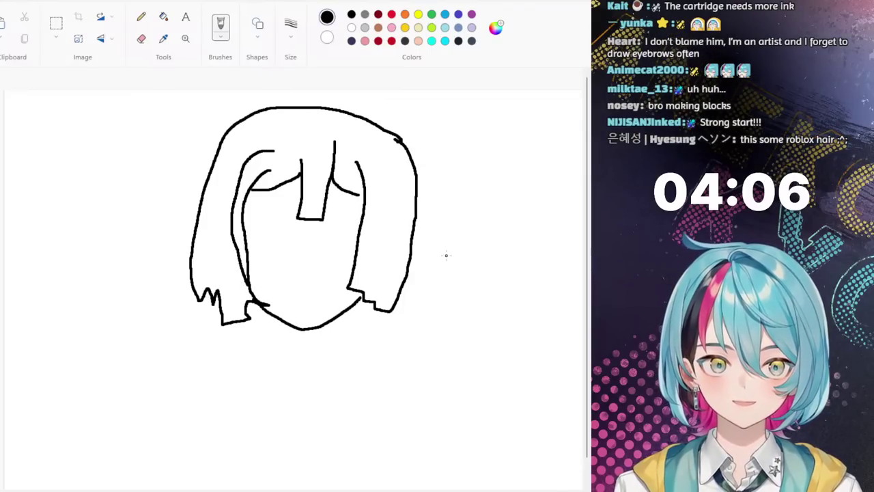
Step: Add an inner strand to the right-hand side lock and outline a long, pointed bunny ear sweeping outward from that side of the head
mouse_move(381, 160)
left_mouse_down()
mouse_move(389, 204)
mouse_move(374, 302)
left_mouse_up()
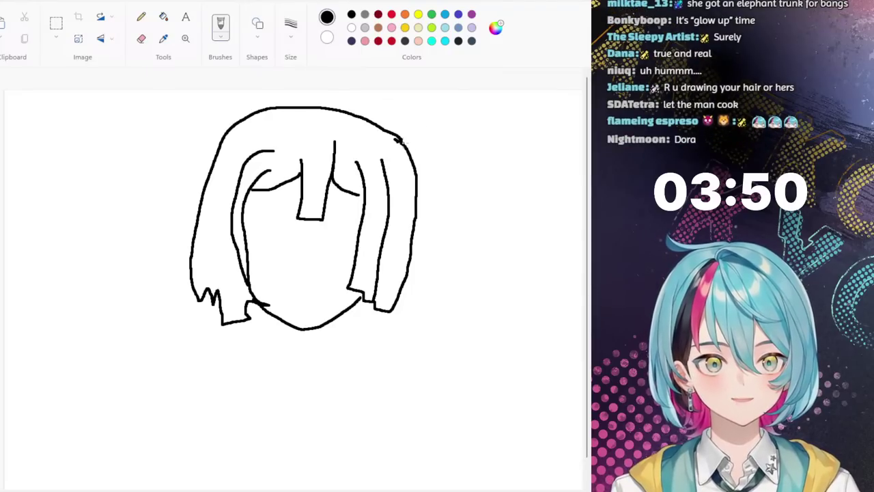
left_click_drag(412, 157, 429, 183)
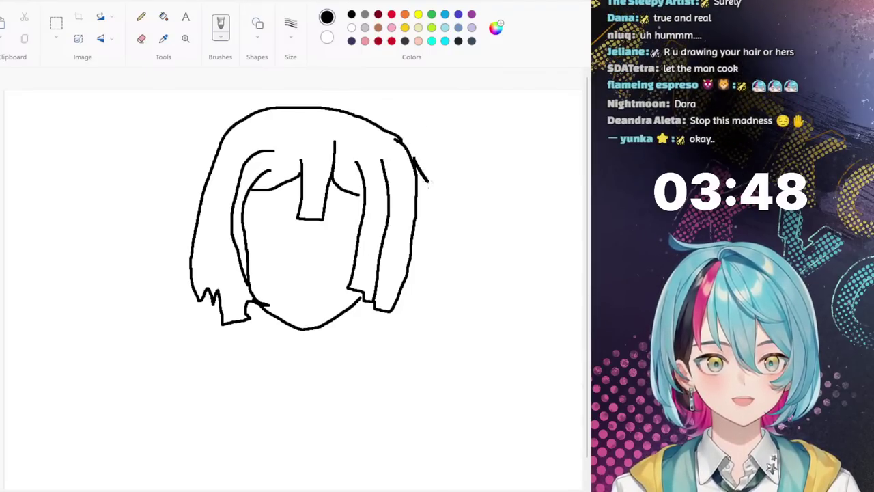
mouse_move(464, 212)
left_mouse_down()
mouse_move(549, 217)
mouse_move(503, 233)
mouse_move(414, 227)
left_mouse_up()
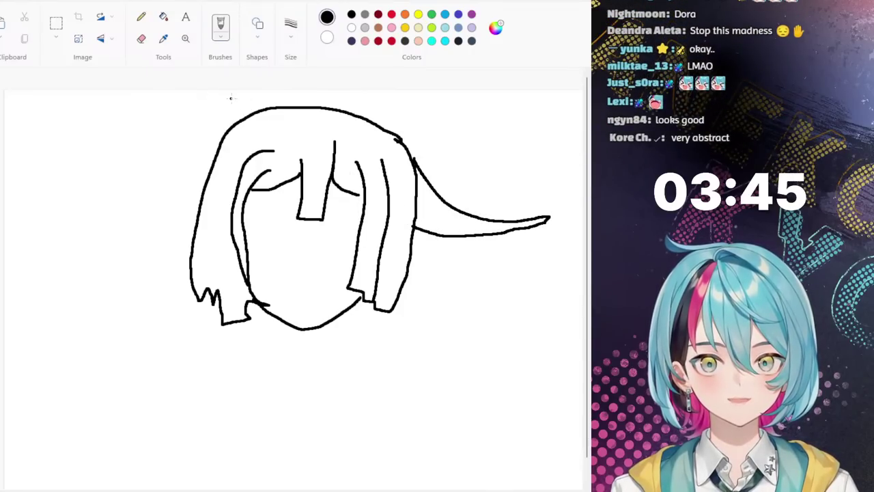
Step: Move the whole head drawing slightly down and to the left on the canvas to make room above it
left_click(56, 24)
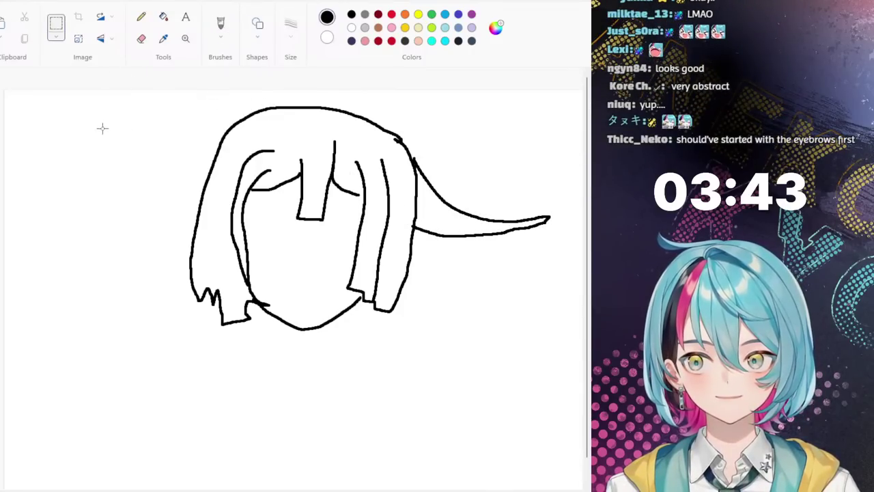
mouse_move(563, 383)
left_mouse_down()
mouse_move(212, 130)
mouse_move(102, 99)
left_mouse_up()
left_click_drag(307, 170, 286, 198)
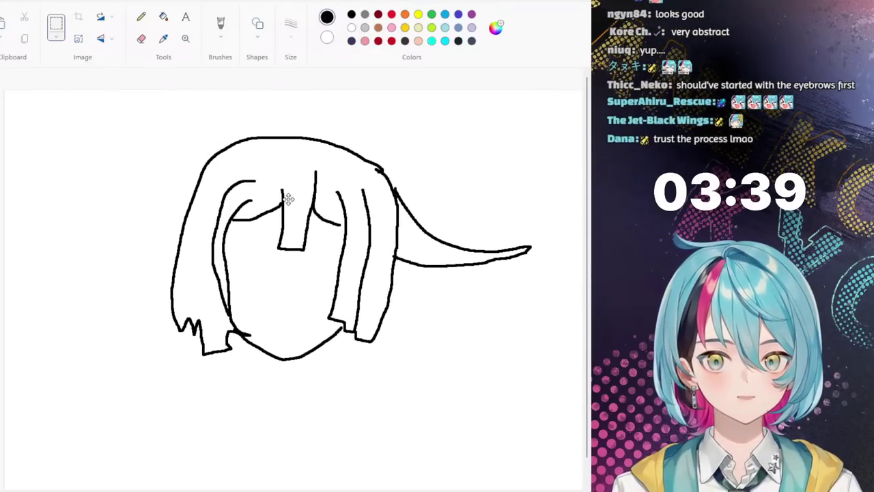
Step: Brush the left-hand bunny ear rising from the crown and running off the canvas's upper edge
left_click(220, 26)
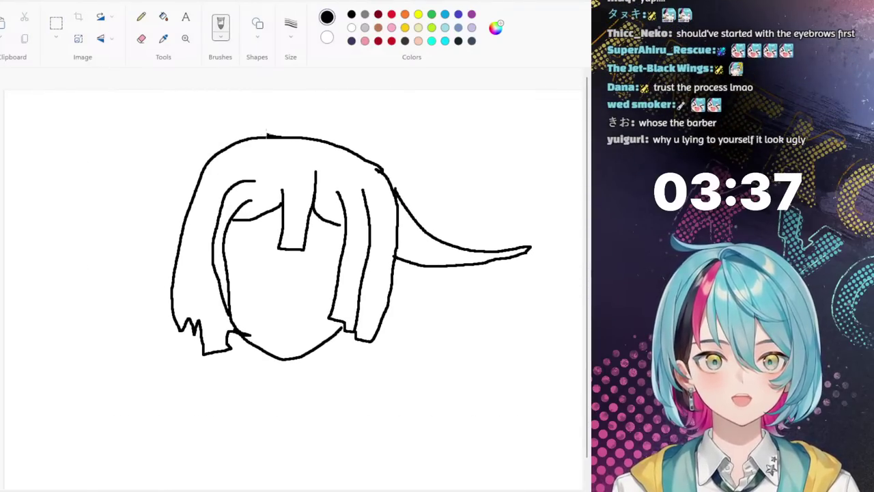
left_click_drag(268, 135, 202, 90)
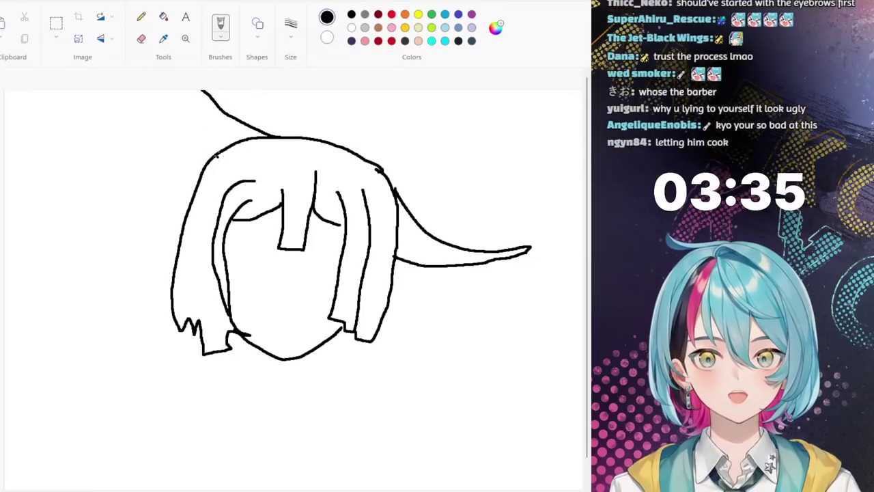
mouse_move(229, 145)
left_mouse_down()
mouse_move(170, 103)
mouse_move(170, 87)
left_mouse_up()
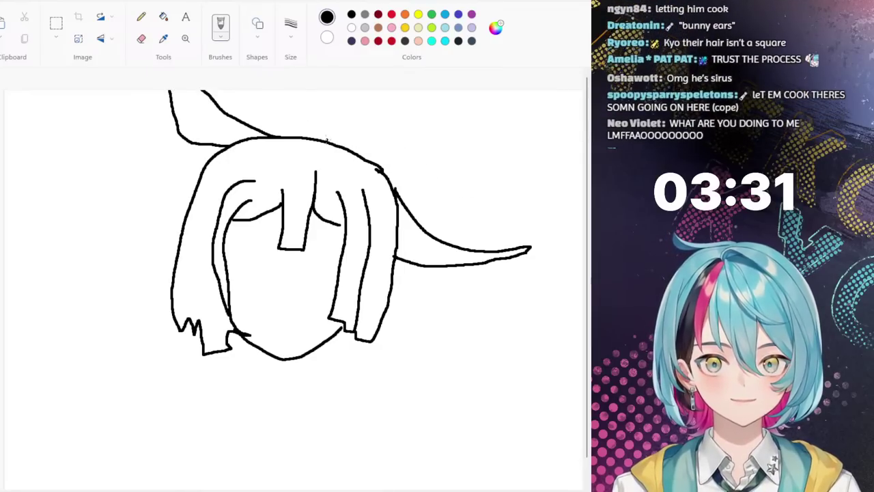
Step: Outline a small tilted top hat with a brim on the right of the crown, with a jagged-edged tuft hanging beneath it
mouse_move(330, 142)
left_mouse_down()
mouse_move(347, 106)
mouse_move(396, 136)
mouse_move(400, 130)
mouse_move(347, 107)
left_mouse_up()
mouse_move(399, 134)
left_mouse_down()
mouse_move(371, 161)
mouse_move(320, 143)
mouse_move(374, 171)
left_mouse_up()
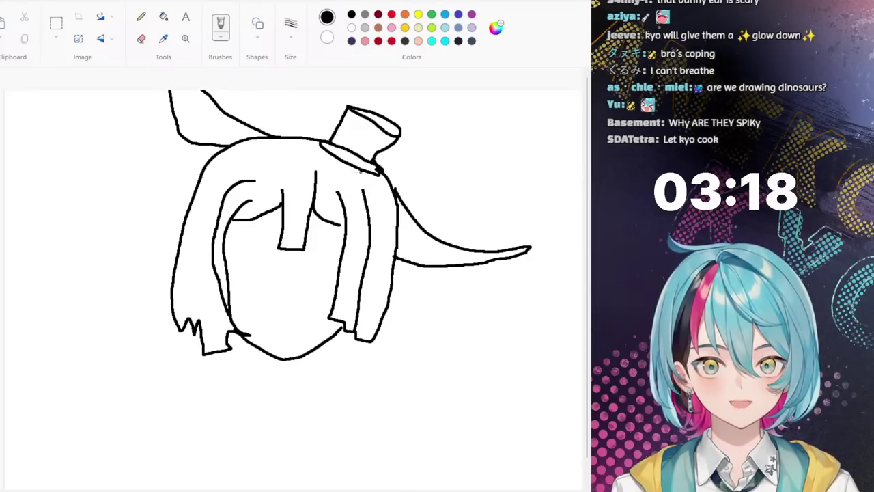
mouse_move(363, 169)
left_mouse_down()
mouse_move(355, 219)
mouse_move(367, 210)
mouse_move(399, 218)
mouse_move(384, 187)
left_mouse_up()
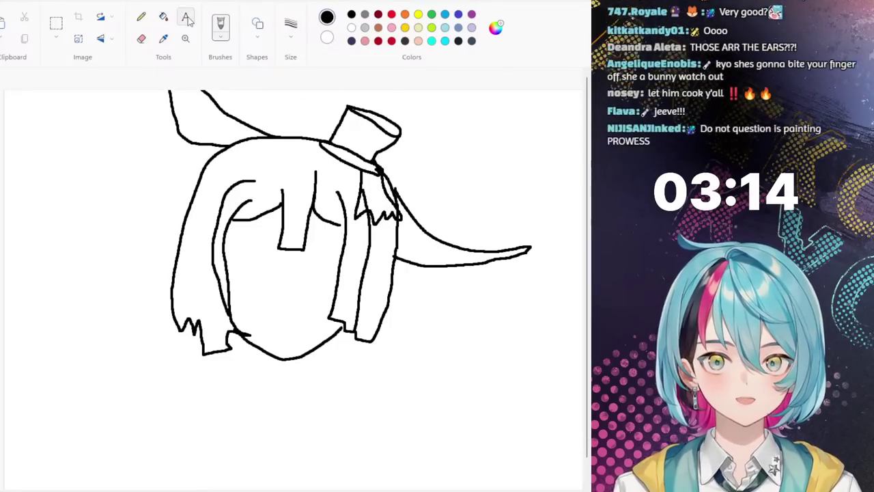
Step: Brush both eyes in black below the fringe, with upper and lower lids, lashes and rounded irises
left_click(142, 39)
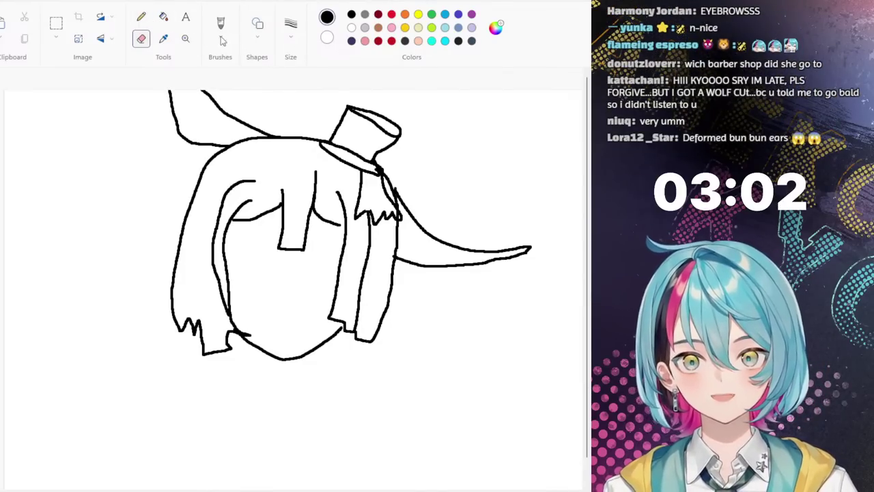
left_click(222, 25)
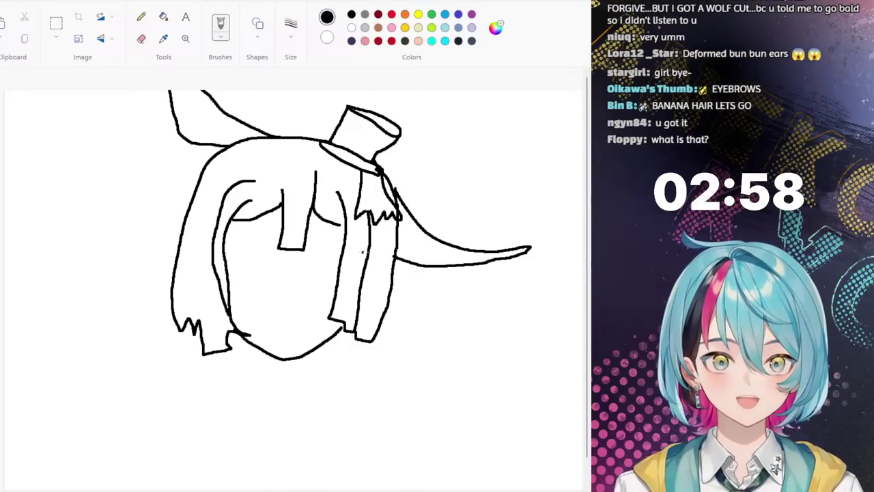
mouse_move(273, 258)
left_mouse_down()
mouse_move(245, 245)
mouse_move(230, 251)
mouse_move(252, 268)
mouse_move(232, 265)
left_mouse_up()
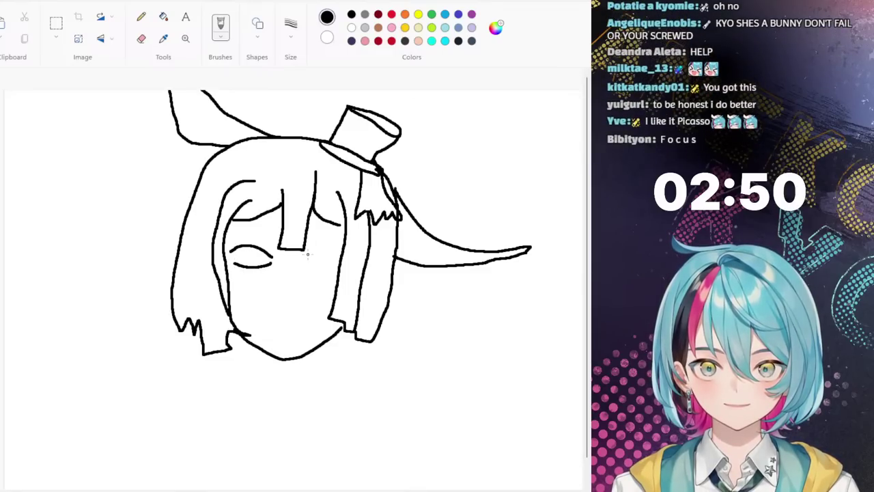
mouse_move(308, 255)
left_mouse_down()
mouse_move(340, 245)
mouse_move(332, 267)
left_mouse_up()
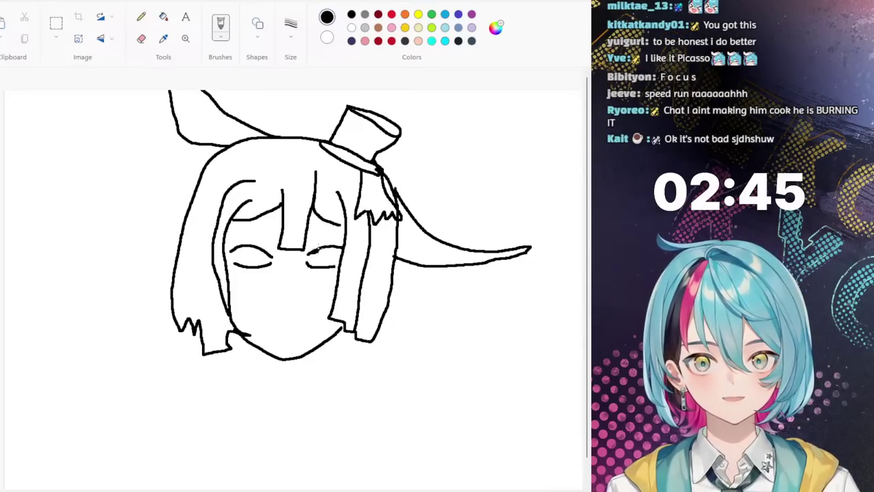
left_click_drag(316, 253, 342, 250)
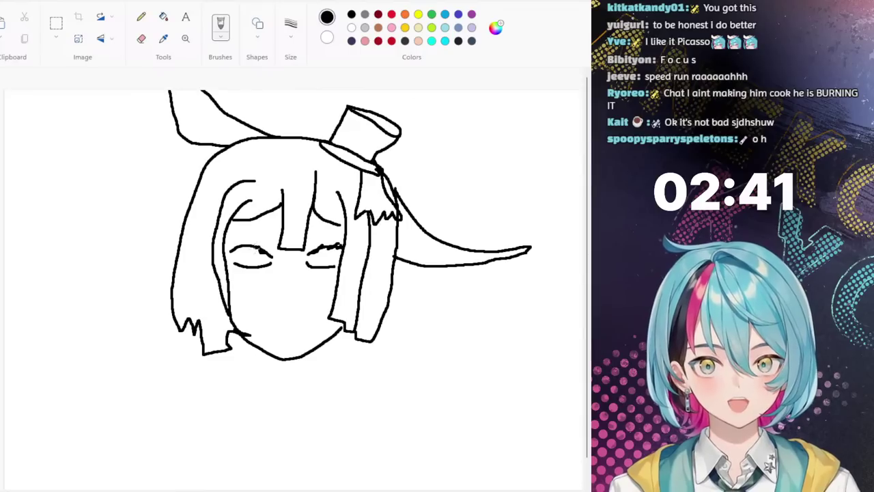
mouse_move(260, 250)
left_mouse_down()
mouse_move(232, 244)
mouse_move(259, 247)
mouse_move(244, 263)
left_mouse_up()
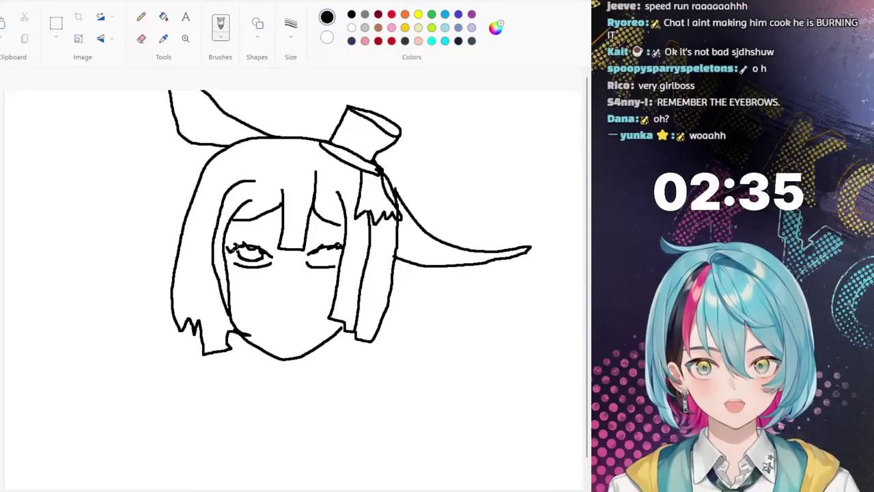
left_click_drag(321, 259, 332, 260)
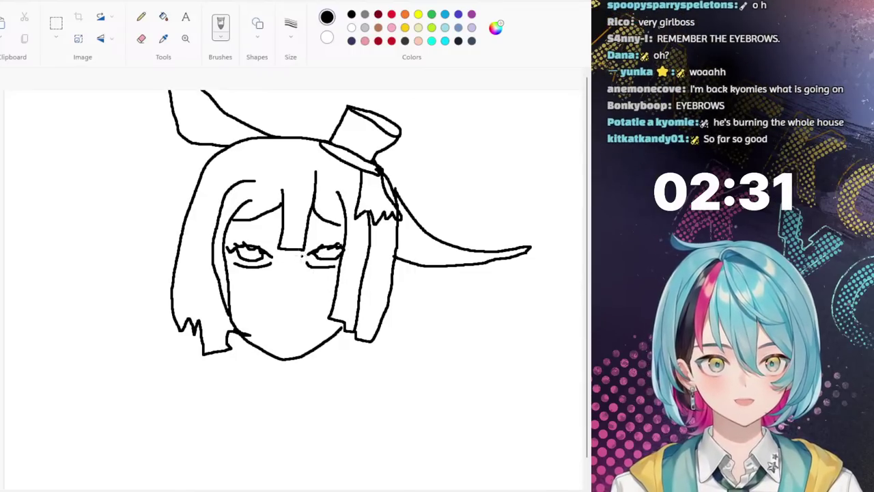
Step: Complete the face with outlined eyebrows, solid black pupils, a small nose and a short downturned mouth
mouse_move(257, 234)
left_mouse_down()
mouse_move(276, 242)
mouse_move(225, 237)
mouse_move(263, 229)
mouse_move(239, 225)
mouse_move(228, 238)
left_mouse_up()
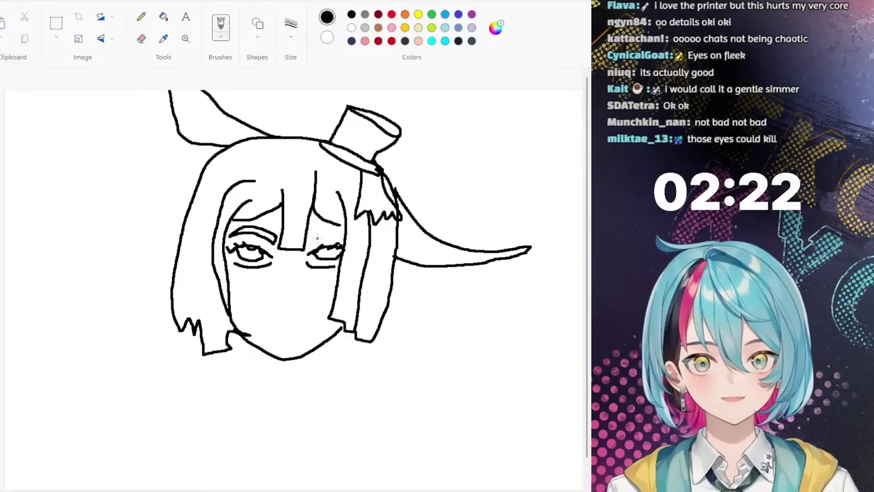
left_click_drag(313, 235, 354, 231)
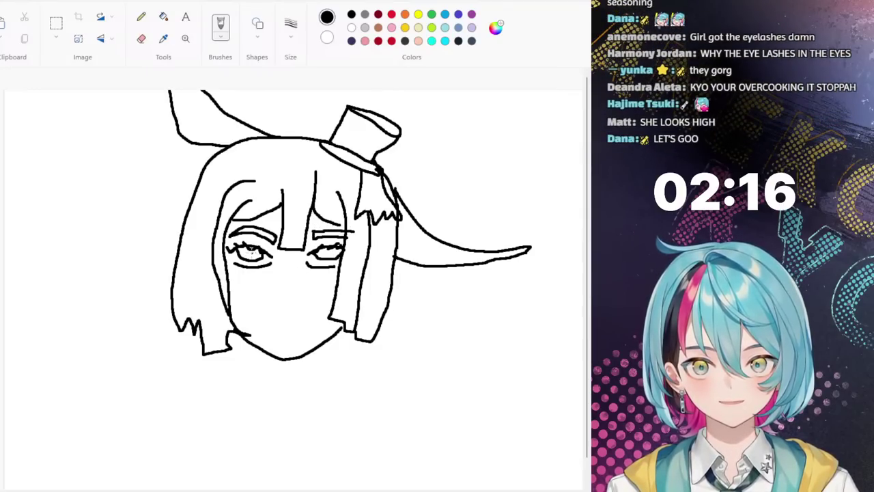
left_click_drag(251, 251, 253, 255)
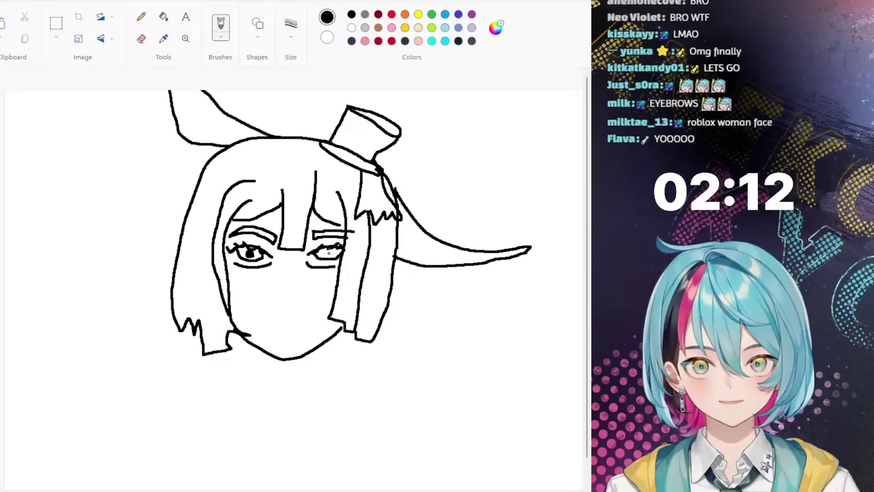
left_click_drag(328, 252, 329, 253)
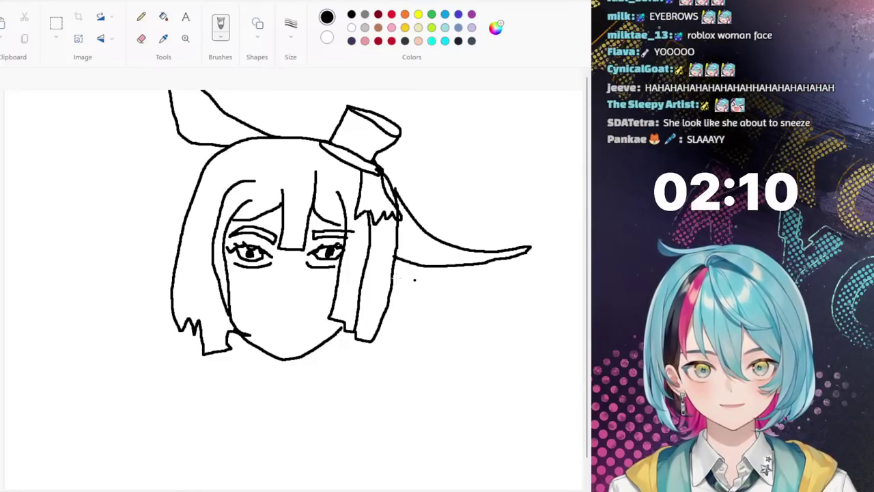
left_click_drag(290, 286, 286, 295)
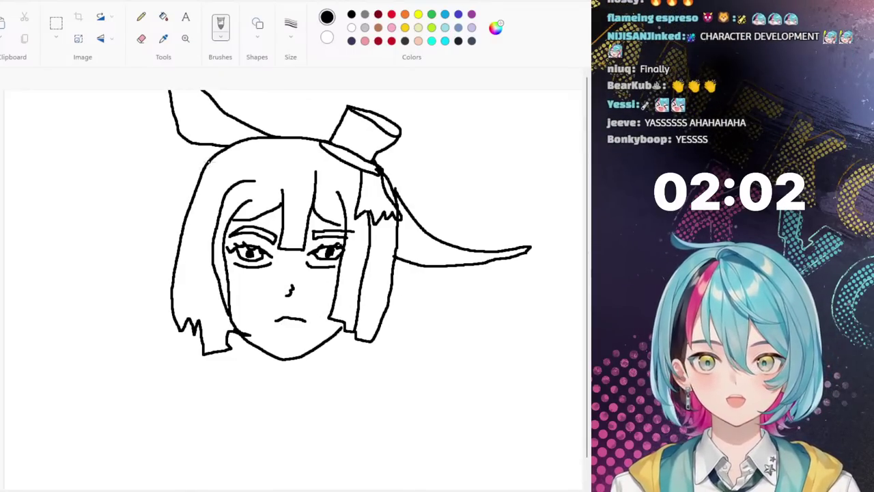
Step: Outline the long left-hand twin tail from the crown down to a pointed tip near the canvas's lower corner
mouse_move(217, 155)
left_mouse_down()
mouse_move(170, 152)
mouse_move(153, 179)
left_mouse_up()
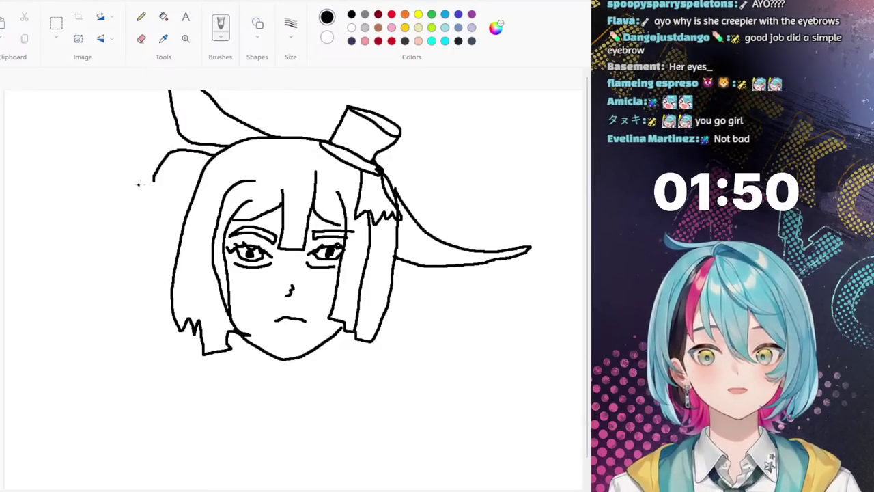
left_click_drag(154, 181, 145, 300)
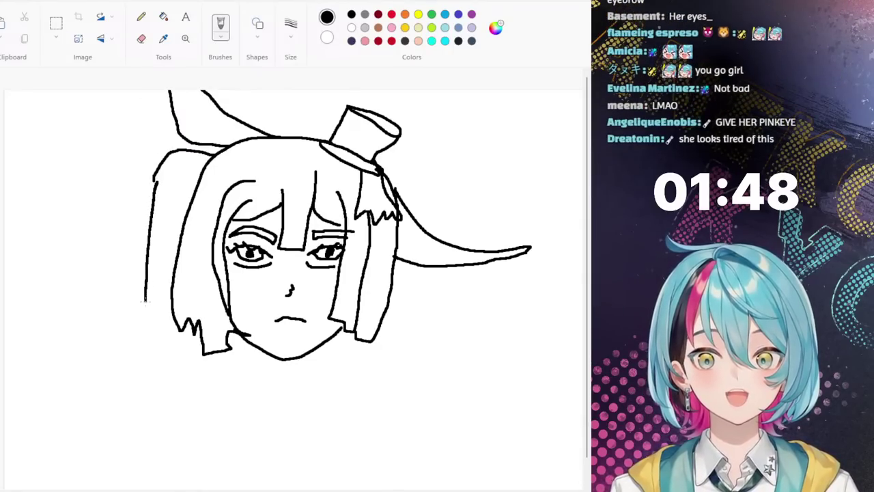
mouse_move(135, 369)
left_mouse_down()
mouse_move(115, 437)
mouse_move(93, 465)
left_mouse_up()
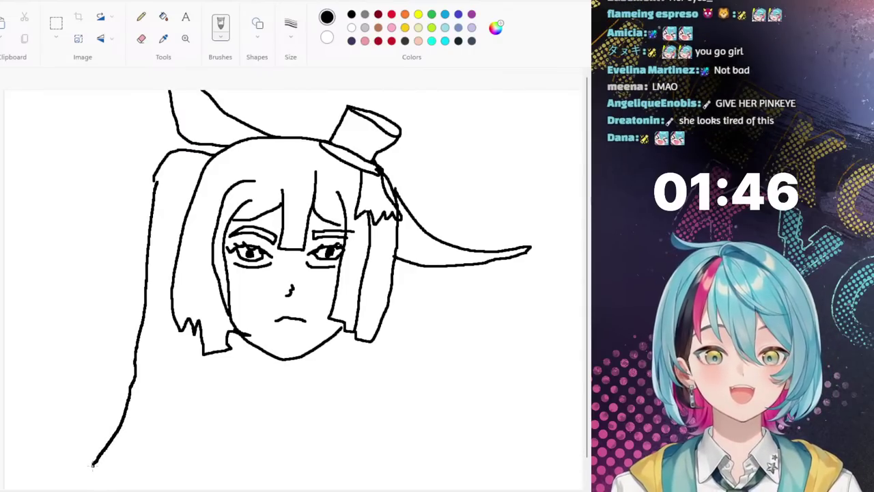
mouse_move(202, 342)
left_mouse_down()
mouse_move(148, 456)
mouse_move(118, 487)
mouse_move(76, 480)
left_mouse_up()
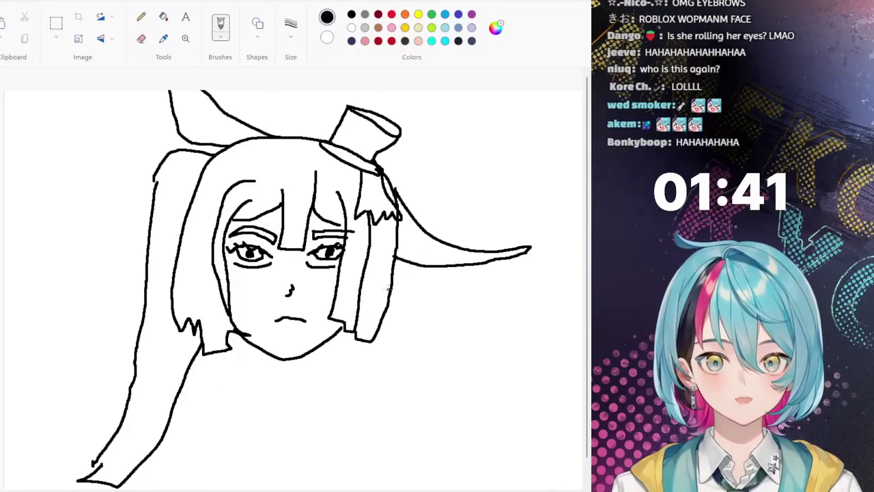
Step: Outline the matching right-hand twin tail from below the bunny ear down to the canvas's lower edge
mouse_move(377, 381)
left_mouse_down()
mouse_move(419, 470)
mouse_move(444, 488)
left_mouse_up()
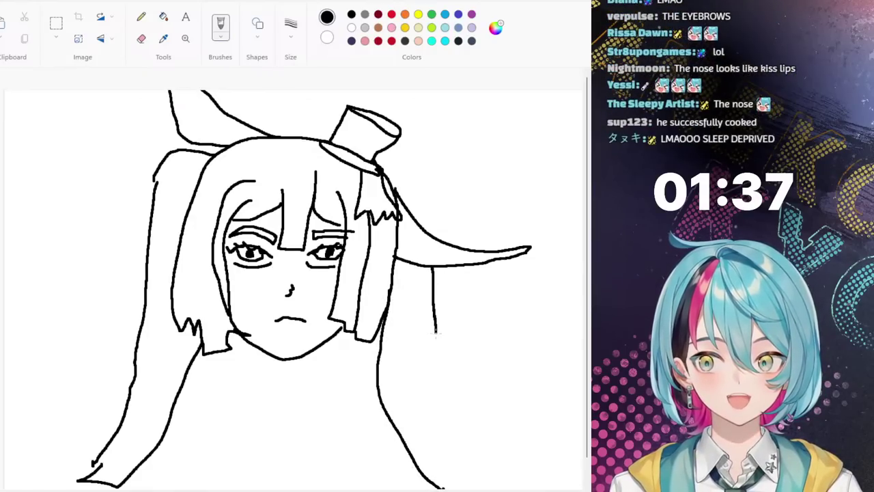
left_click_drag(433, 266, 461, 414)
left_click_drag(483, 462, 463, 486)
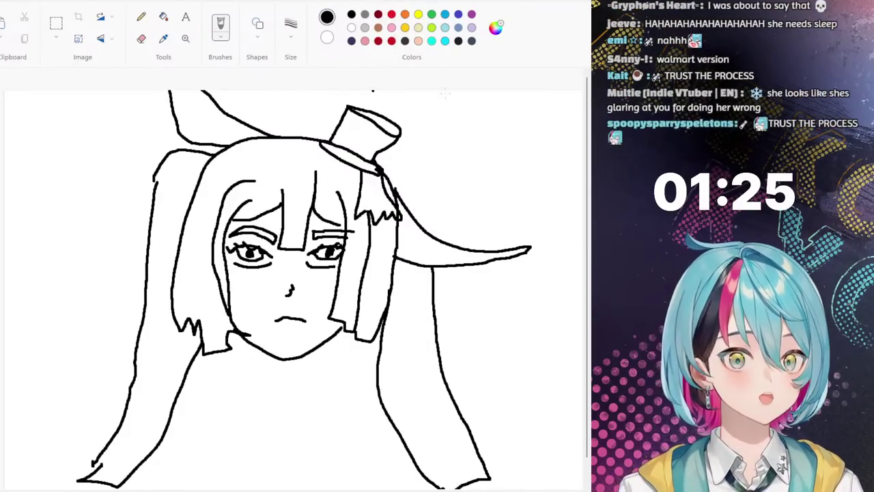
mouse_move(319, 345)
left_mouse_down()
mouse_move(318, 383)
mouse_move(289, 395)
mouse_move(265, 391)
mouse_move(263, 342)
left_mouse_up()
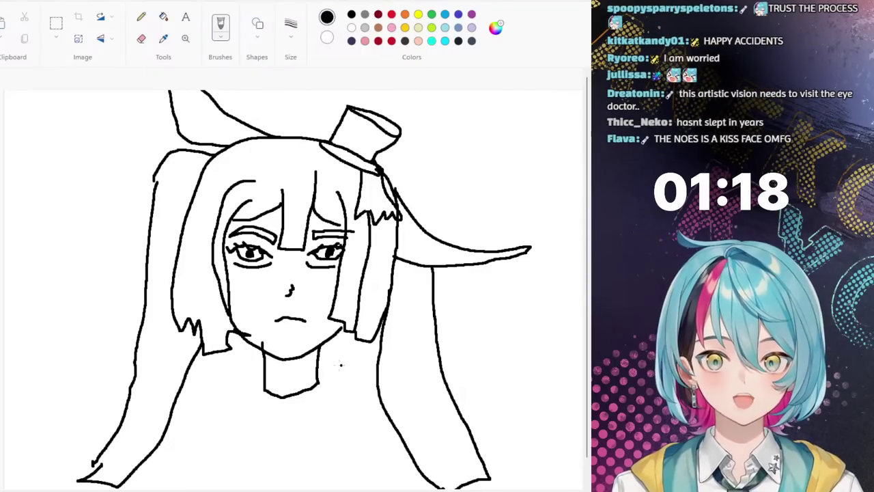
key("ctrl+z")
key("ctrl+z")
key("ctrl+z")
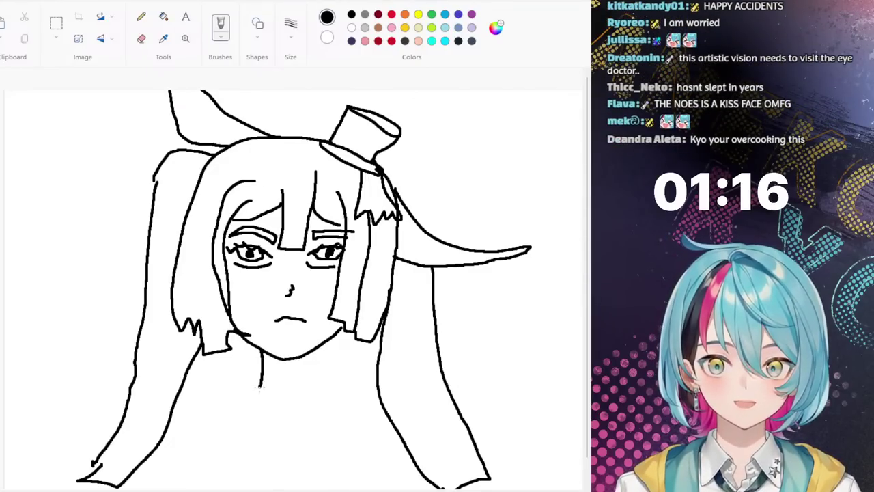
Step: Outline the neck below the chin with an angled base, and try an extra stroke beside the nose, undoing it
mouse_move(259, 386)
left_mouse_down()
mouse_move(297, 400)
mouse_move(317, 382)
mouse_move(315, 350)
left_mouse_up()
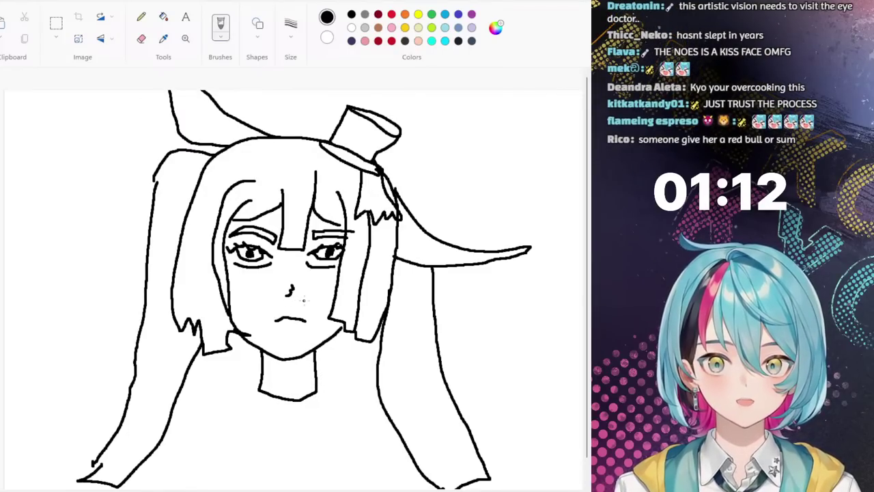
left_click_drag(295, 287, 305, 299)
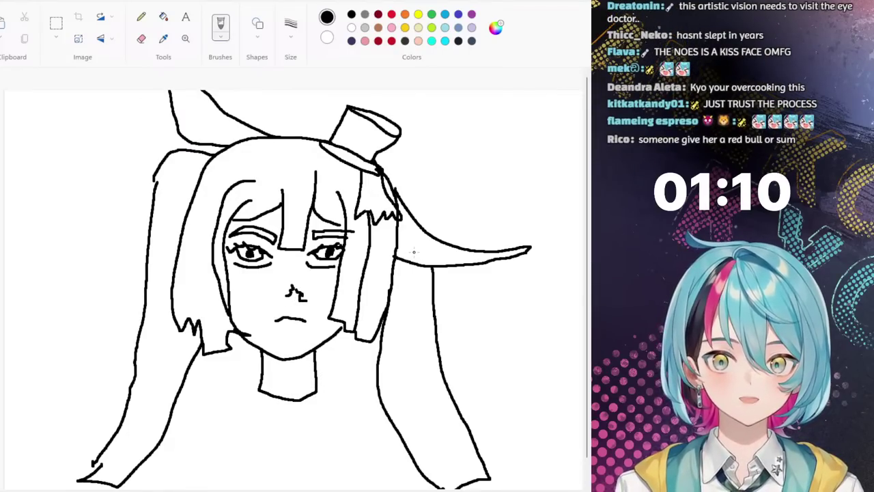
key("ctrl+z")
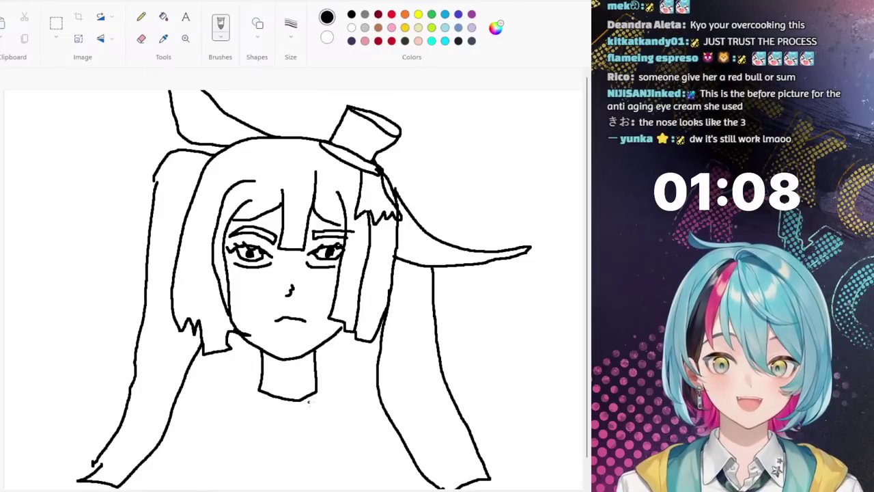
Step: Draw a two-part collar around the base of the neck and extend the shoulder lines out to both twin tails
mouse_move(309, 397)
left_mouse_down()
mouse_move(293, 426)
mouse_move(324, 421)
mouse_move(320, 398)
left_mouse_up()
mouse_move(292, 427)
left_mouse_down()
mouse_move(248, 414)
mouse_move(256, 396)
mouse_move(246, 406)
mouse_move(173, 417)
left_mouse_up()
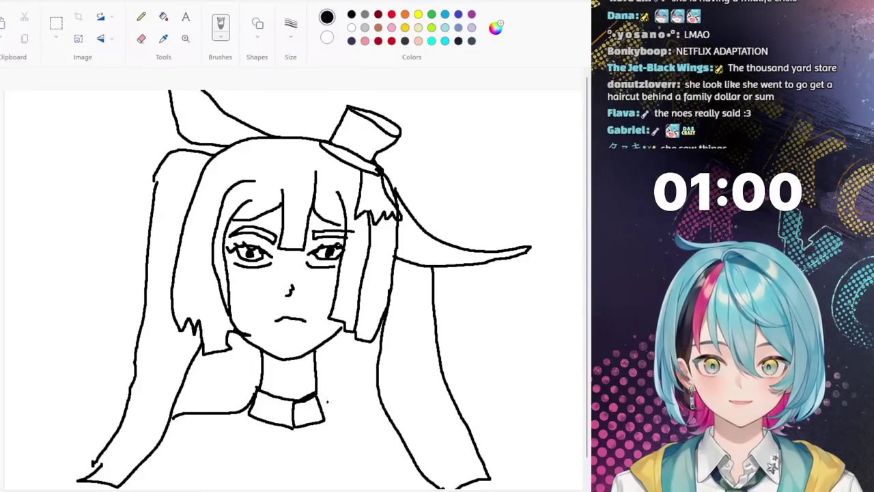
mouse_move(331, 408)
left_mouse_down()
mouse_move(386, 407)
mouse_move(424, 487)
left_mouse_up()
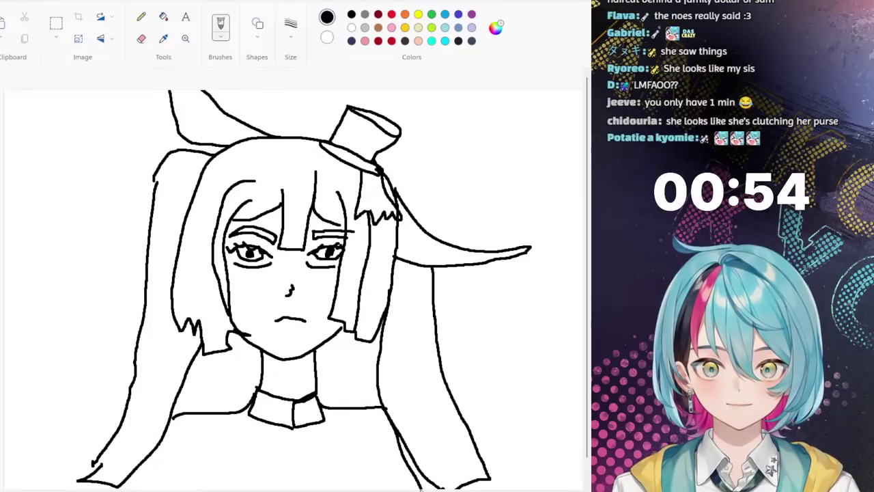
Step: Close off the torso with a gently curved line along the canvas's lower edge between the two twin tails
left_click_drag(413, 482, 295, 480)
left_click_drag(136, 487, 110, 488)
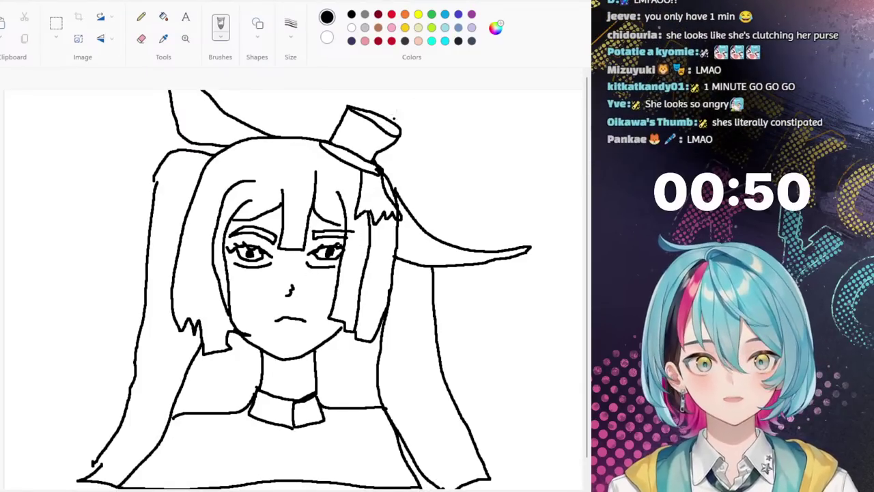
Step: Fill the left-hand twin tail with light grey, undoing fills that spill and patching the gaps in its outline
left_click(365, 27)
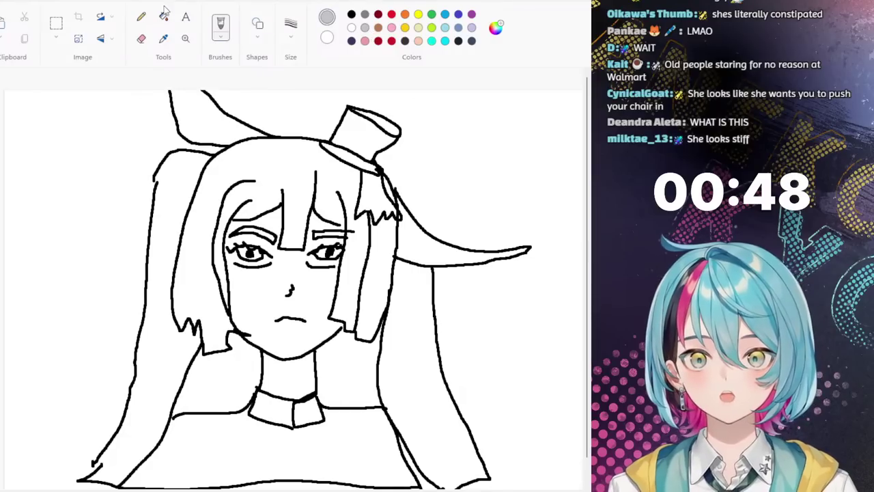
left_click(163, 16)
left_click(186, 162)
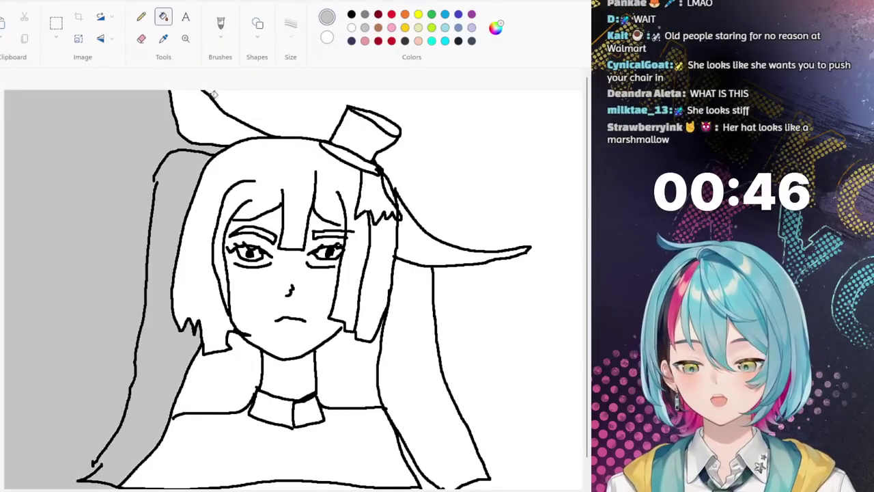
key("ctrl+z")
left_click(220, 26)
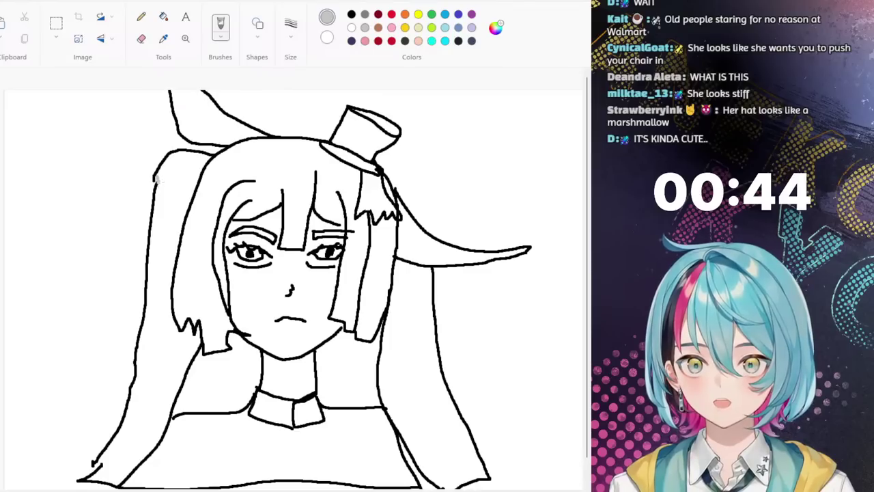
left_click(164, 17)
left_click(185, 161)
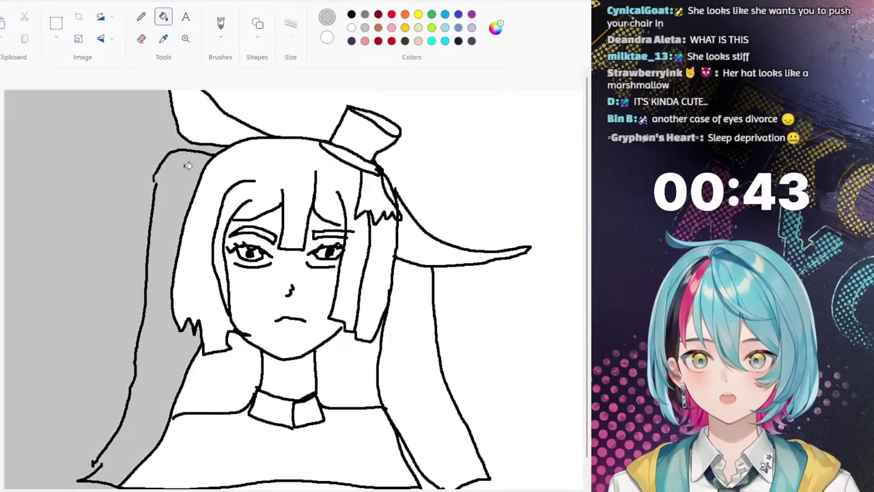
key("ctrl+z")
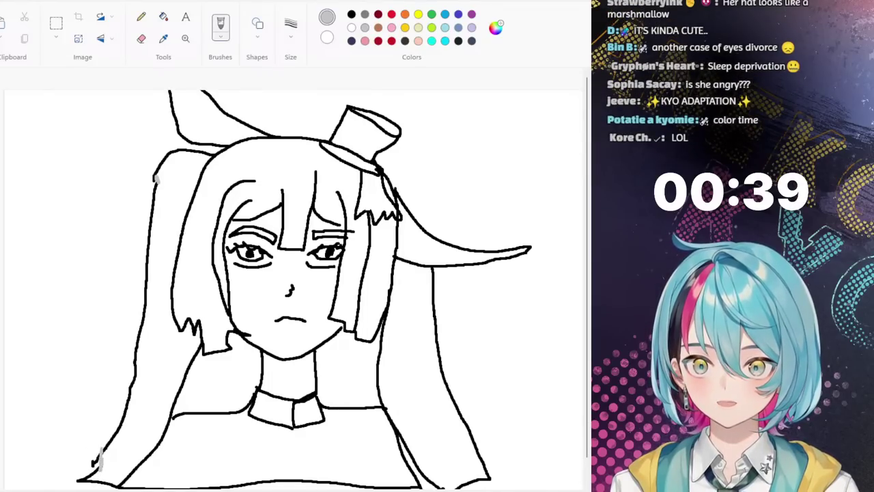
left_click(163, 16)
left_click(174, 294)
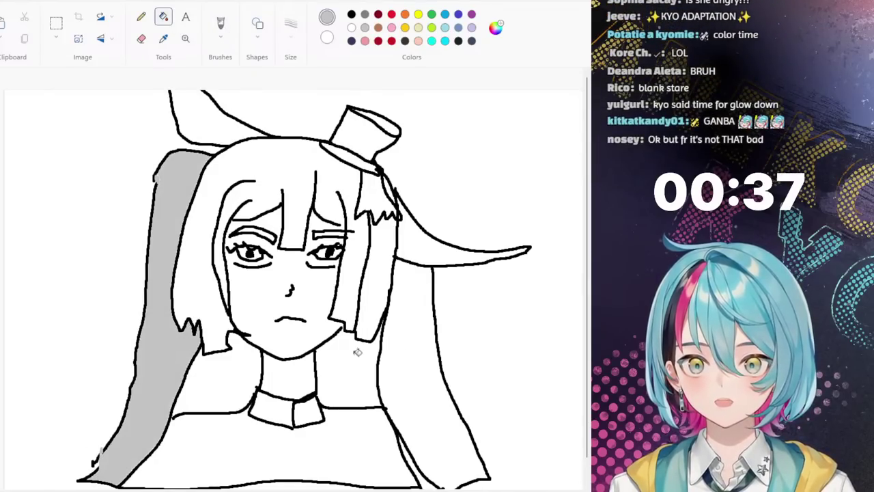
Step: Fill the right-hand twin tail, the drooping bunny ear and the outer side lock with light grey
left_click(403, 307)
left_click(423, 232)
left_click(369, 252)
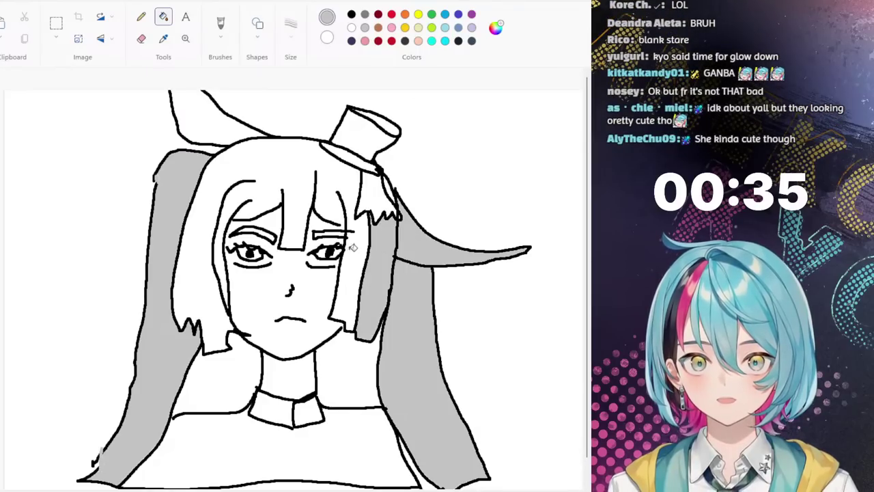
Step: Fill the main hair and bangs with light grey after undoing a spill and patching the gap beside the right-hand eyebrow
left_click(353, 247)
key("ctrl+z")
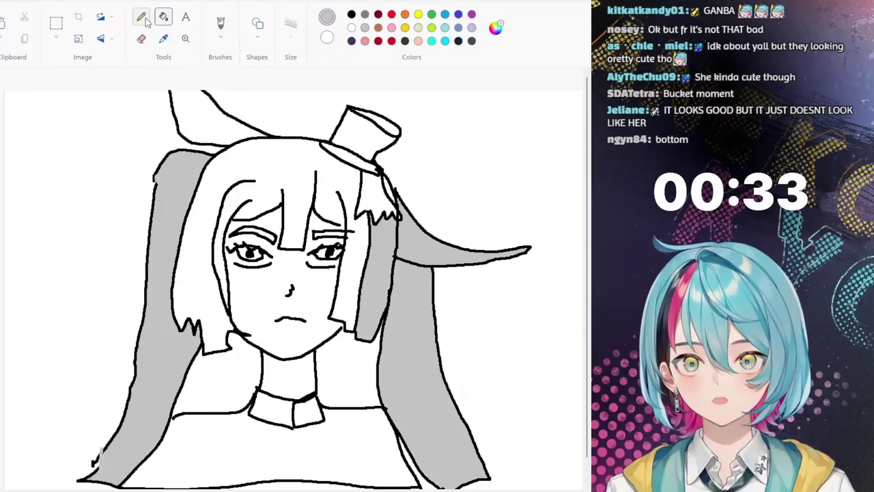
left_click(220, 25)
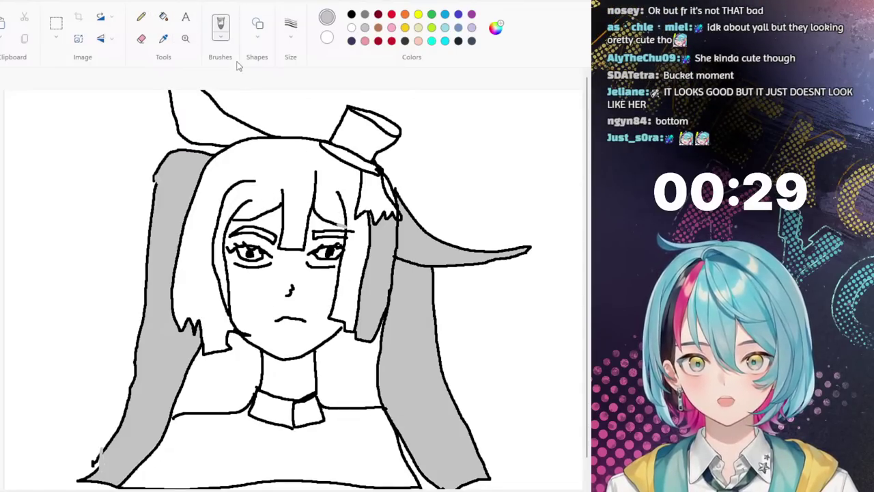
left_click(163, 16)
left_click(283, 177)
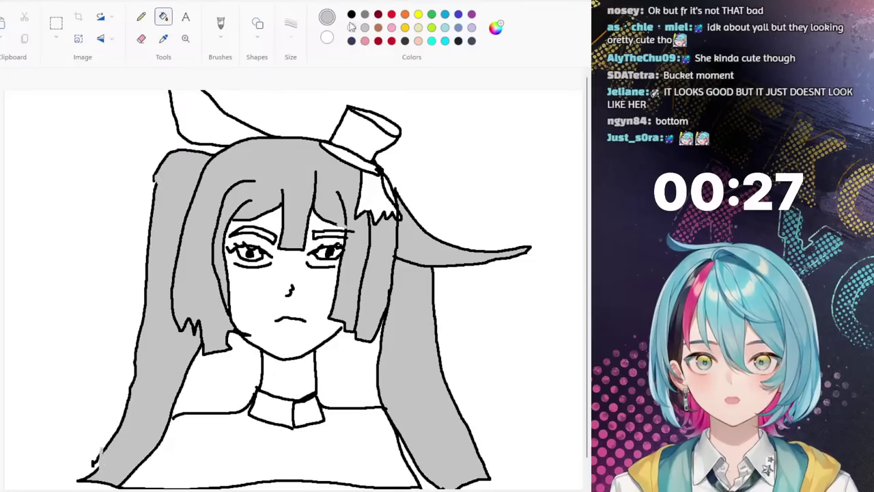
Step: Try to fill the face with a light skin tone and undo the fill
left_click(419, 40)
left_click(419, 29)
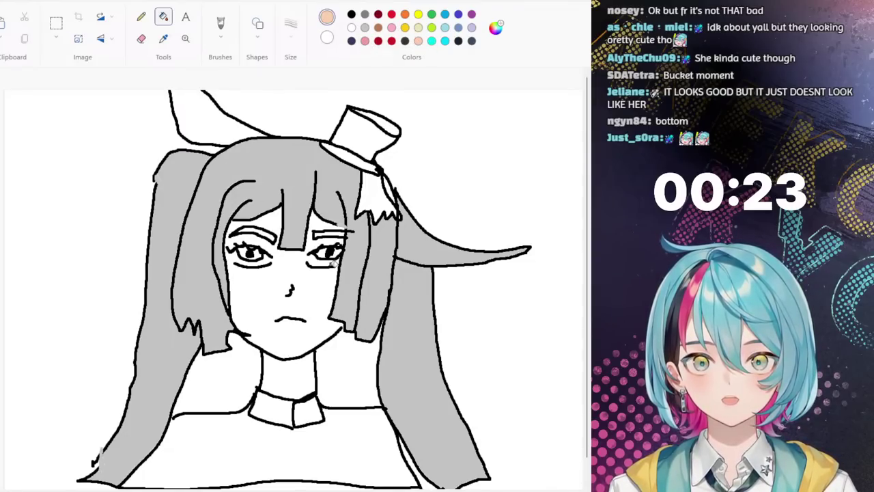
left_click(325, 276)
key("ctrl+z")
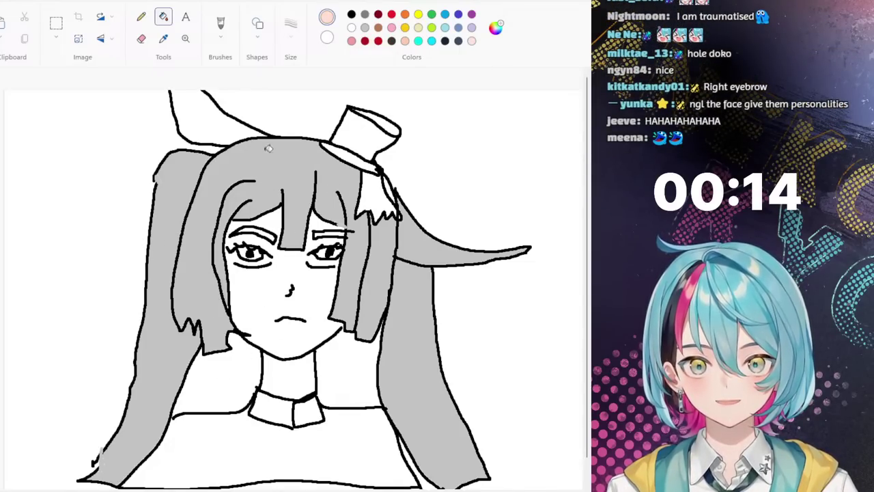
Step: Patch the jaw gap beside the right-hand hair lock and fill the face and neck with pale pink
left_click(220, 25)
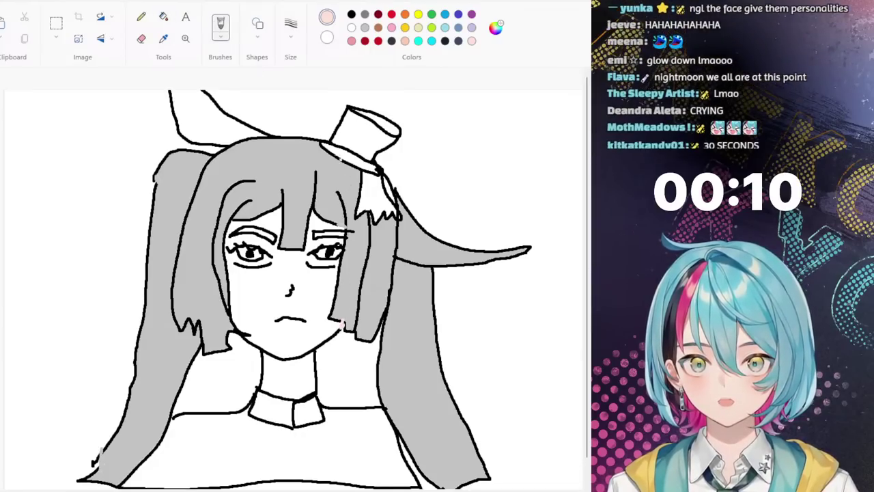
left_click(165, 16)
left_click(311, 295)
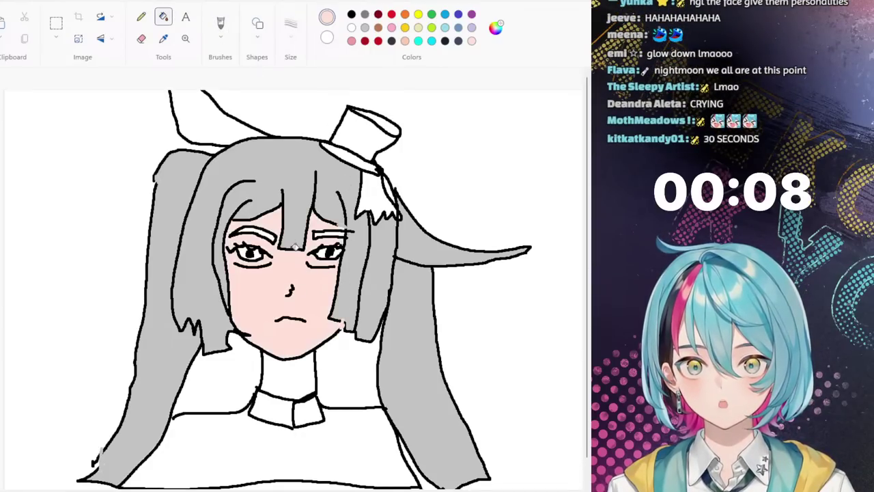
left_click(303, 363)
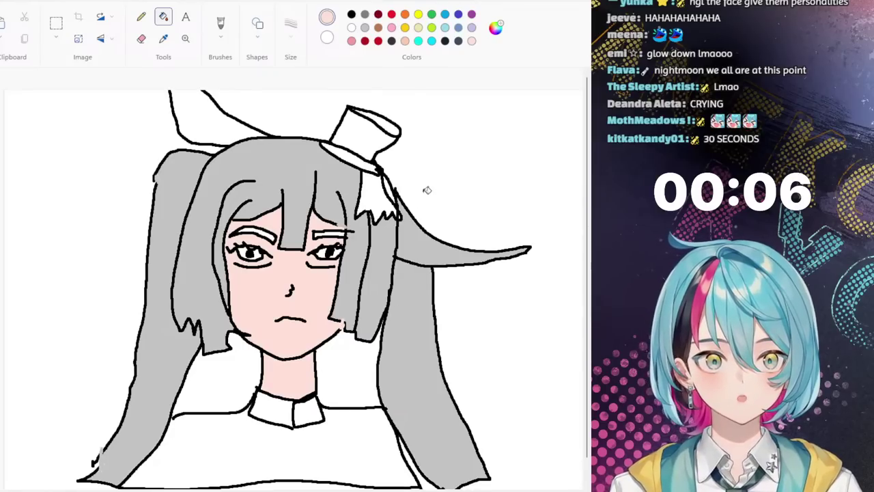
Step: Paint a red crisscrossing ribbon down the right-hand twin tail with the brush
left_click(391, 15)
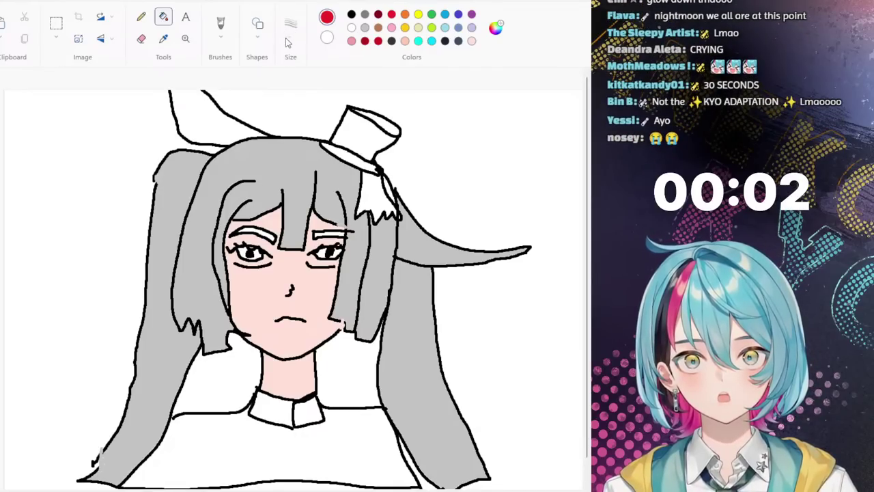
left_click(222, 28)
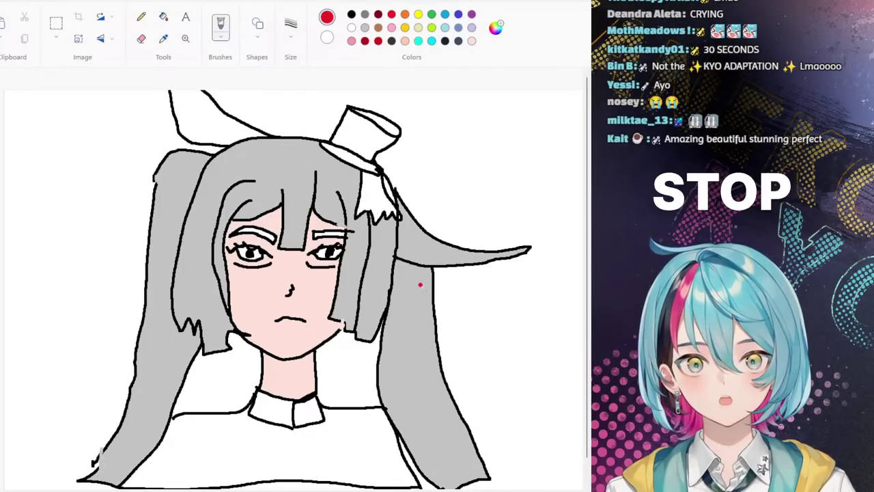
left_click_drag(424, 298, 402, 338)
left_click_drag(379, 384, 447, 401)
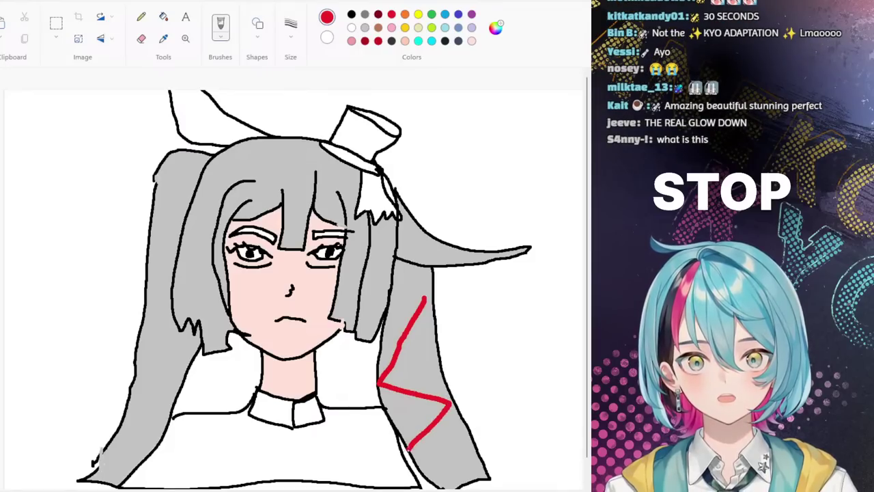
left_click_drag(408, 449, 478, 475)
left_click_drag(384, 309, 437, 351)
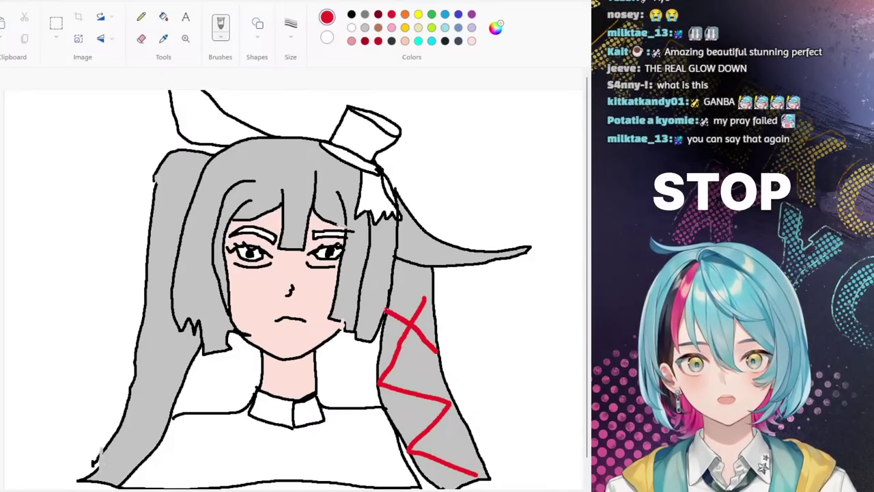
left_click_drag(408, 421, 462, 435)
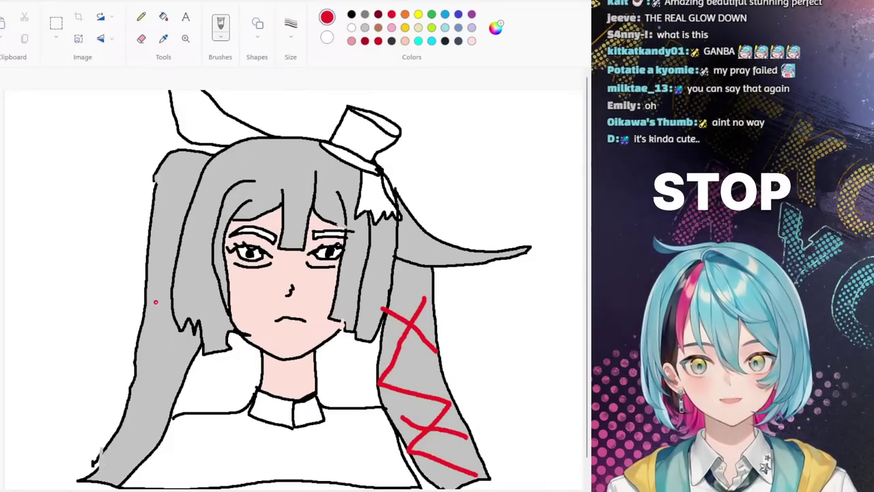
Step: Paint matching red crossed ribbon strokes down the left-hand twin tail
left_click_drag(152, 230, 167, 281)
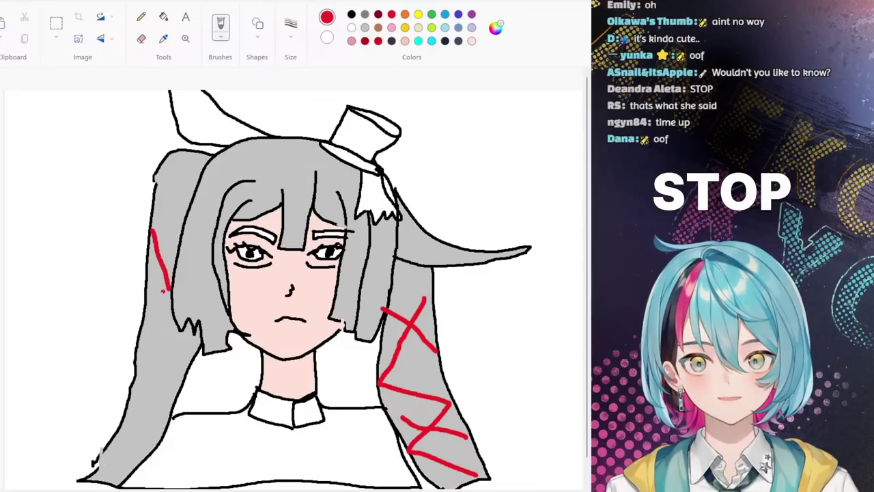
left_click_drag(125, 413, 145, 452)
left_click_drag(145, 369, 202, 334)
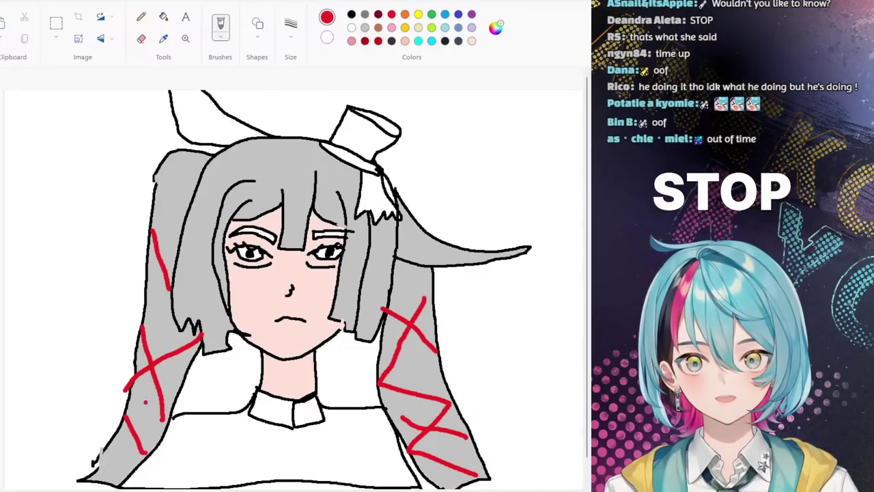
left_click_drag(157, 412, 102, 447)
left_click_drag(183, 222, 156, 252)
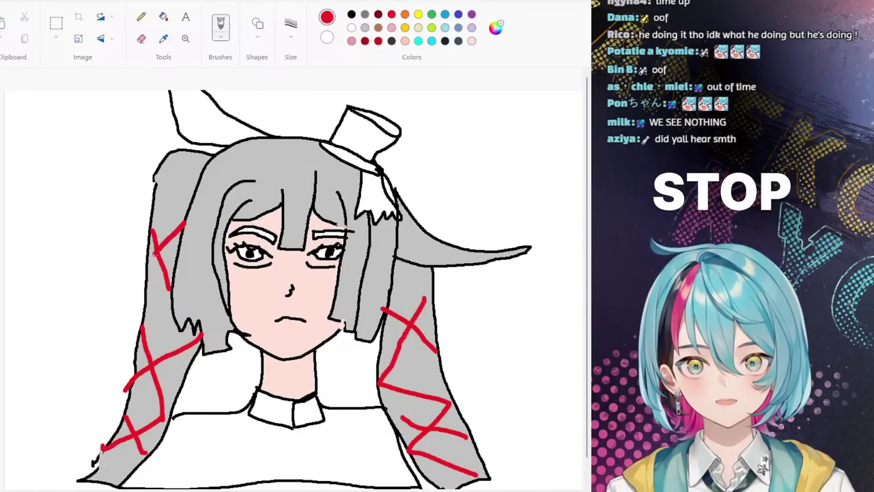
Step: Fill the left-hand bunny ear light grey and colour the top hat with a black crown, dark blue-grey brim and grey top
left_click(164, 17)
left_click(254, 121)
left_click(351, 14)
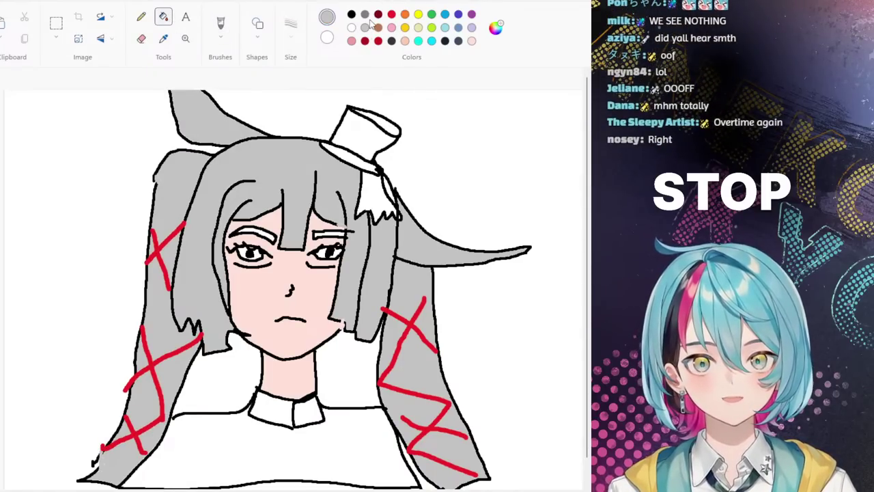
left_click(366, 139)
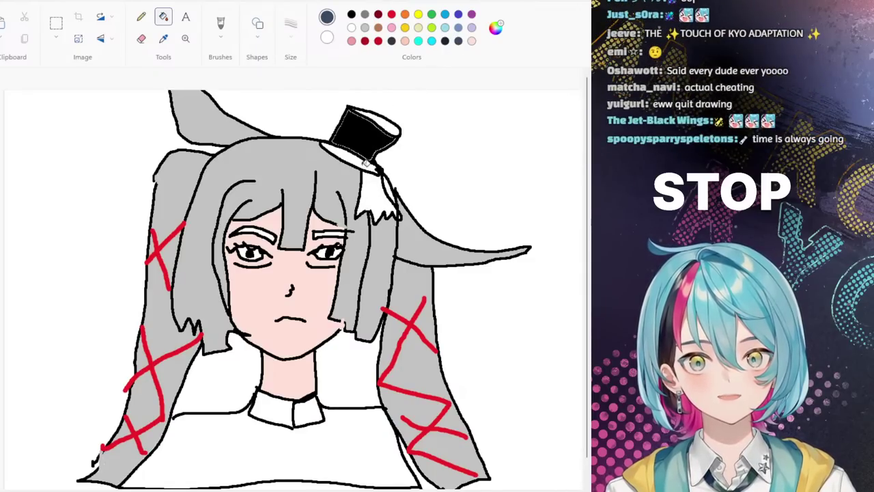
left_click(366, 162)
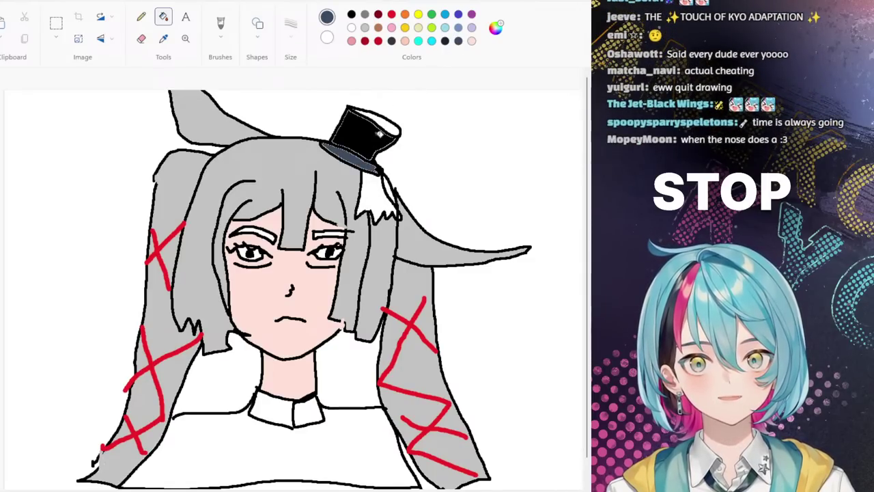
left_click(366, 14)
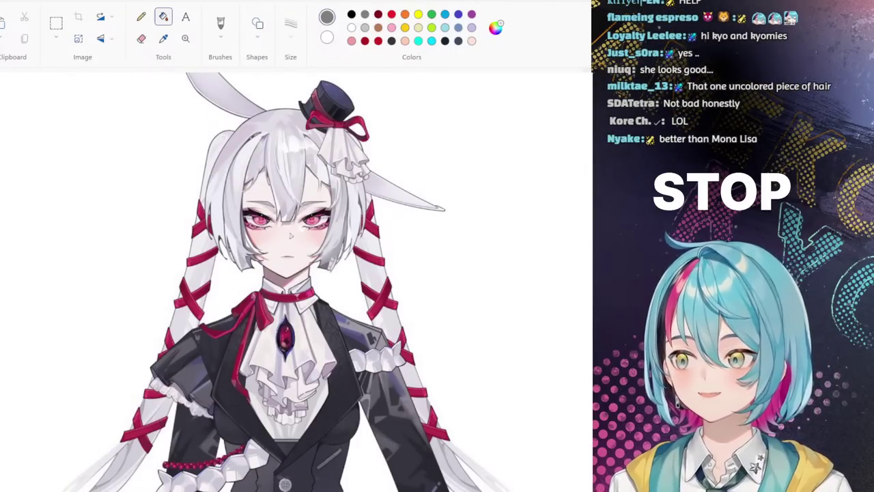
Step: Return to the drawing from the reference and try a lime green squiggle beside the nose and mouth, undoing it
key("alt+Tab")
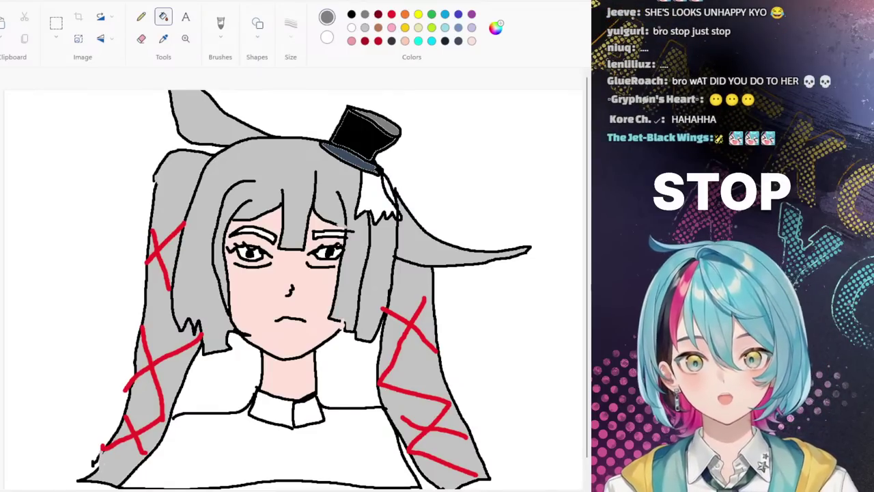
left_click(431, 27)
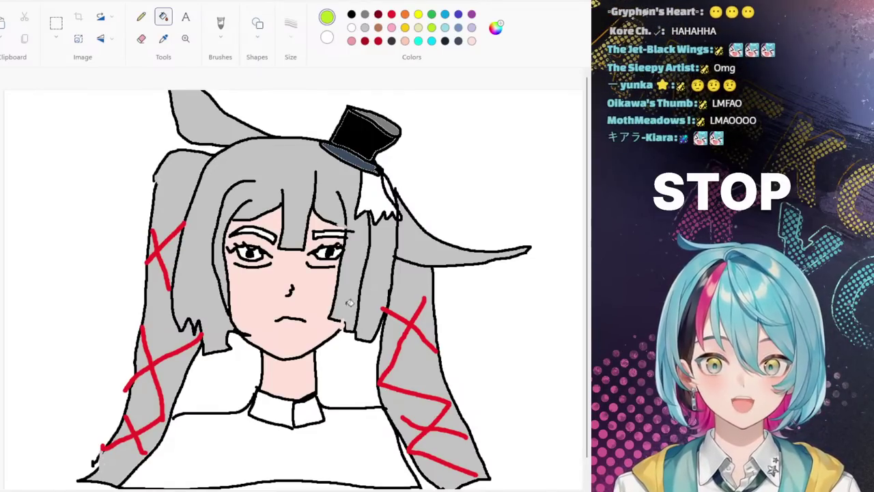
left_click(220, 24)
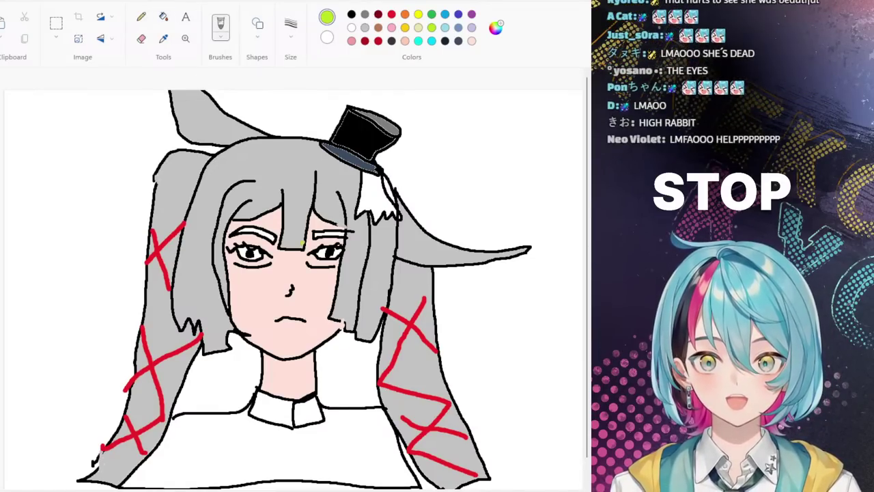
mouse_move(299, 279)
left_mouse_down()
mouse_move(315, 304)
mouse_move(329, 308)
mouse_move(298, 298)
mouse_move(317, 328)
left_mouse_up()
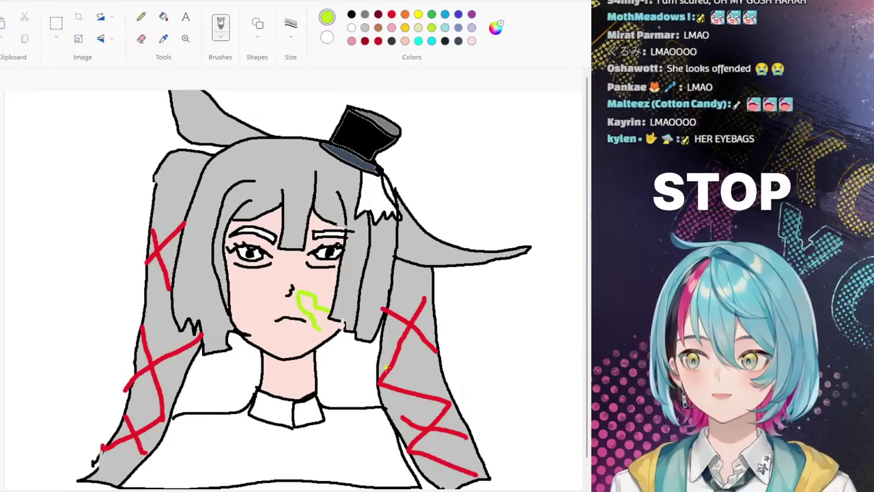
key("ctrl+z")
key("ctrl+z")
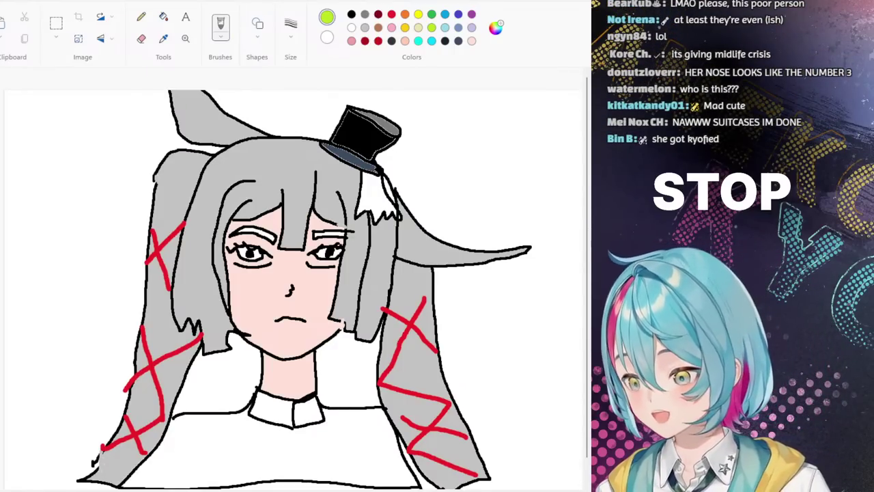
Step: Try black nostril dots beside the nose and lime green squiggles running from it over the mouth and cheek
left_click(351, 15)
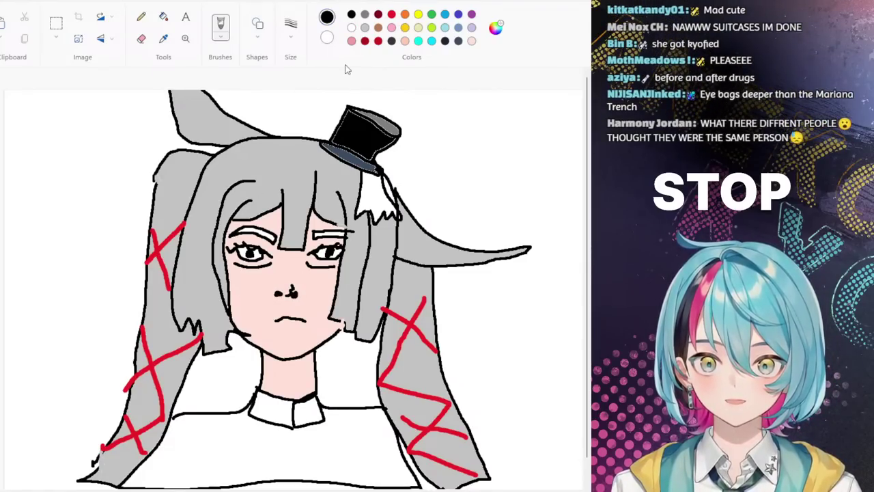
left_click(431, 27)
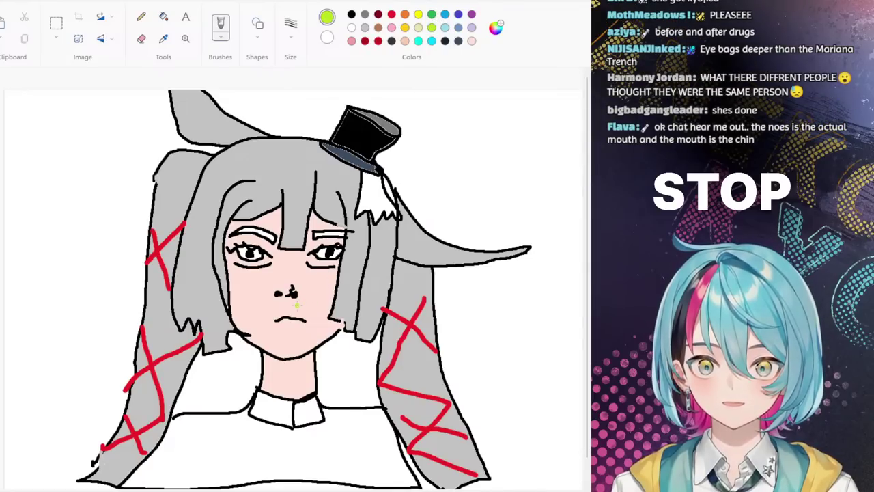
mouse_move(297, 306)
left_mouse_down()
mouse_move(321, 330)
mouse_move(320, 342)
mouse_move(282, 300)
mouse_move(295, 345)
left_mouse_up()
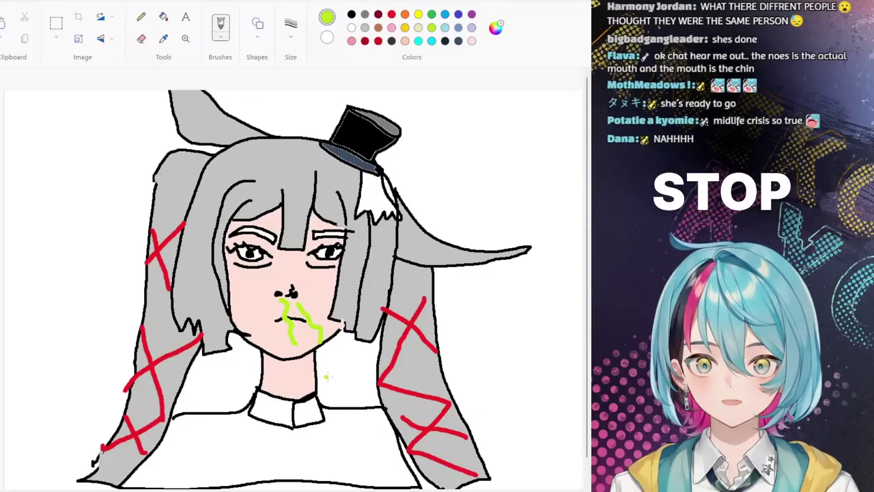
left_click_drag(305, 289, 335, 315)
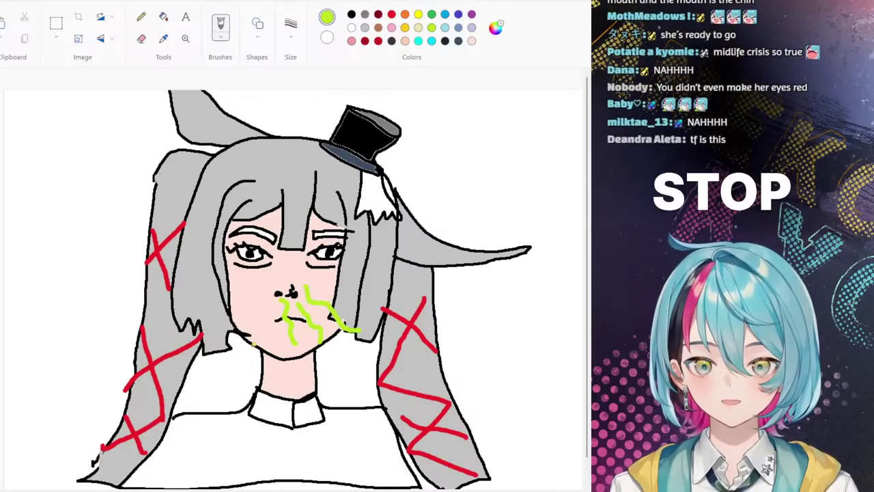
Step: Try loose yellow brush strokes scattered across the hair, twin tails, bunny ear, hat and shoulders
left_click(418, 14)
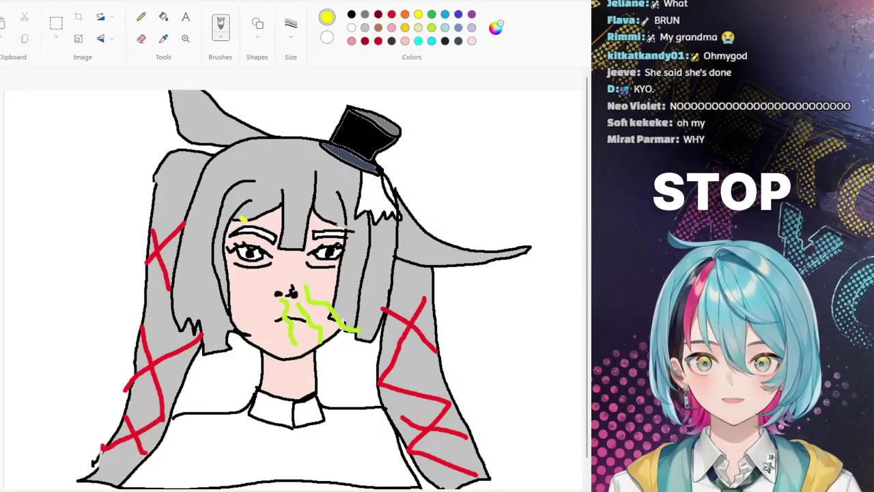
left_click_drag(243, 220, 187, 185)
left_click_drag(208, 222, 172, 230)
left_click_drag(209, 258, 166, 287)
left_click_drag(215, 305, 166, 341)
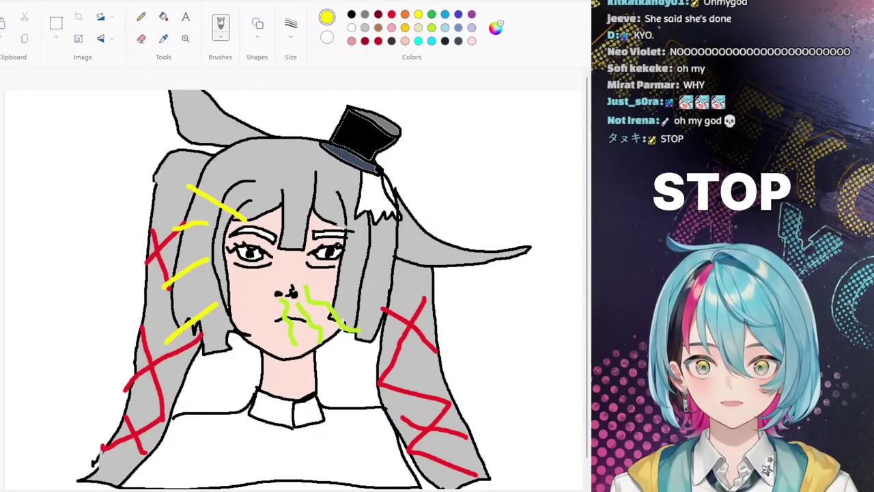
left_click_drag(236, 383, 206, 420)
left_click_drag(363, 425, 443, 478)
left_click_drag(388, 140, 361, 195)
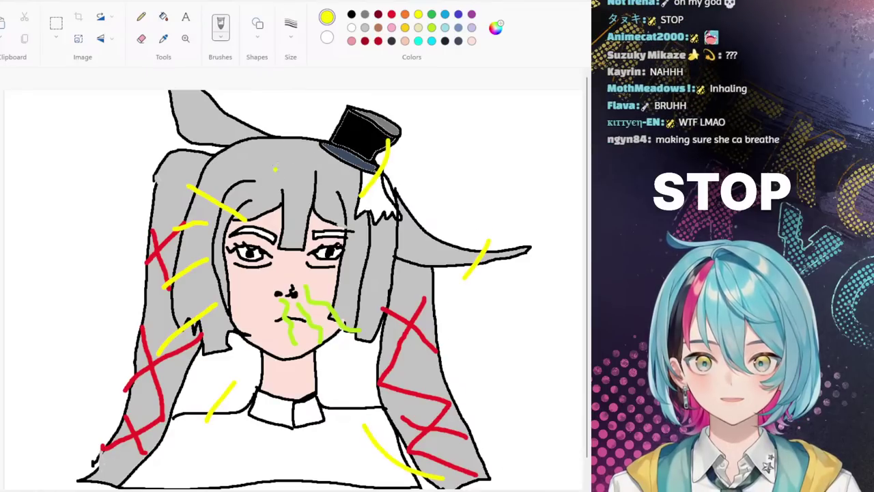
left_click_drag(472, 210, 386, 274)
left_click_drag(414, 363, 542, 425)
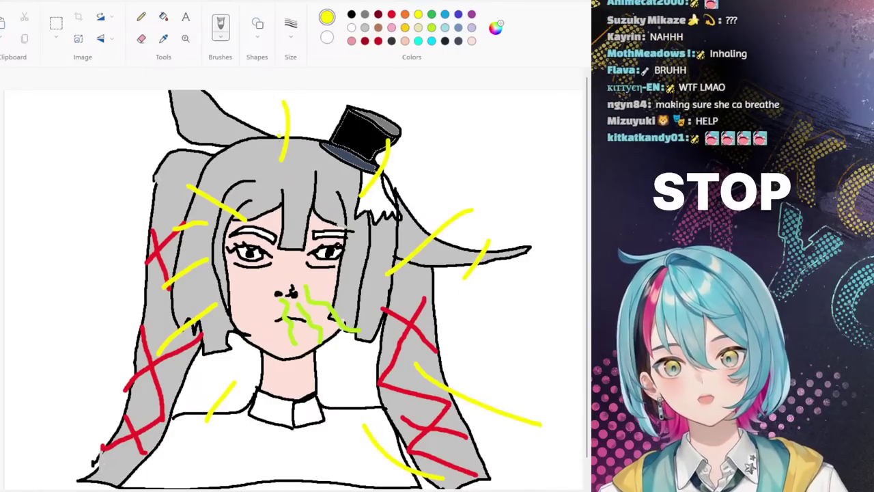
Step: Undo all the yellow strokes, the lime green squiggles and the black nostril dots
key("ctrl+z")
key("ctrl+z")
key("ctrl+z")
key("ctrl+z")
key("ctrl+z")
key("ctrl+z")
key("ctrl+z")
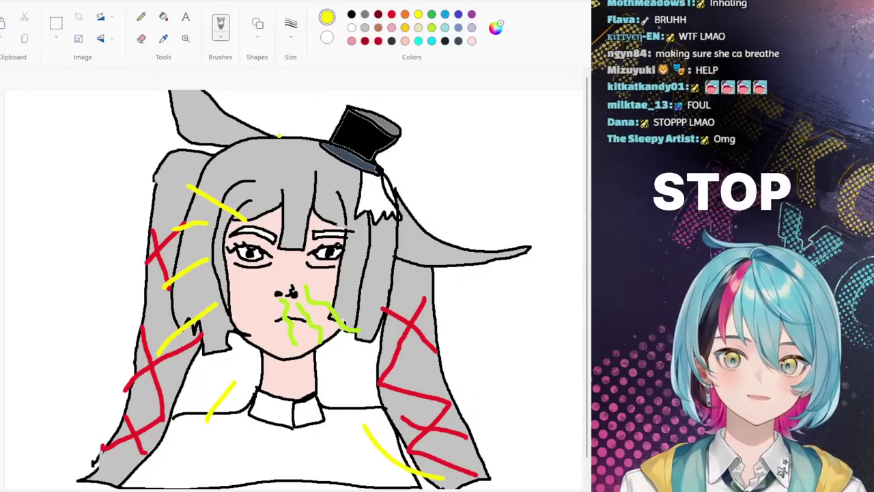
key("ctrl+z")
key("ctrl+z")
key("ctrl+z")
key("ctrl+z")
key("ctrl+z")
key("ctrl+z")
key("ctrl+z")
key("ctrl+z")
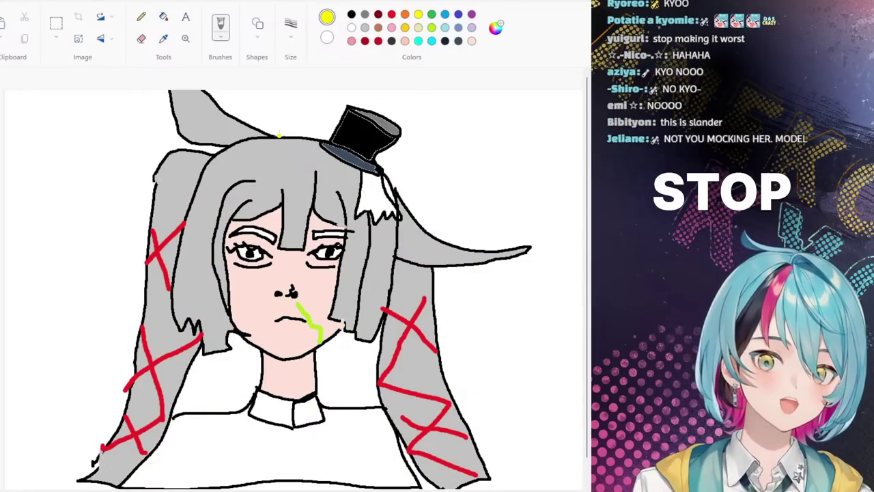
key("ctrl+z")
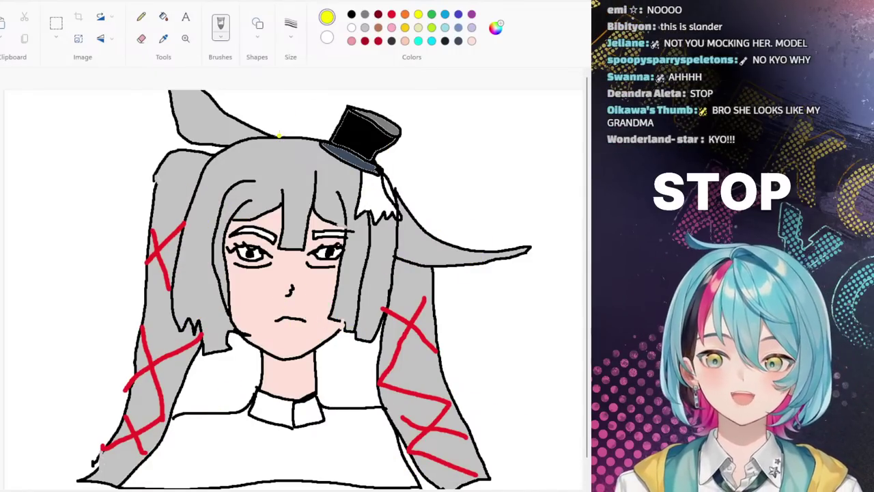